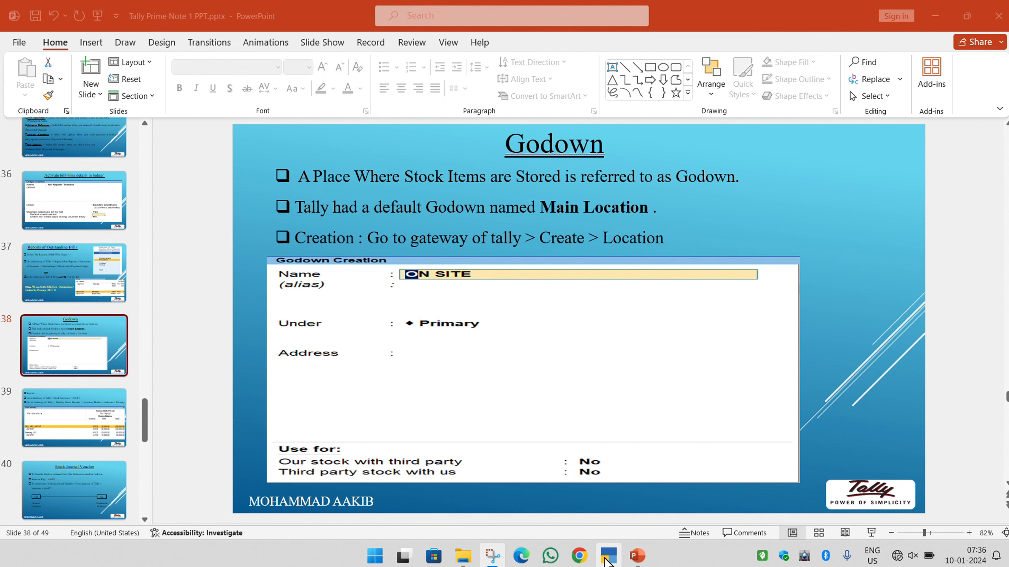
Step: Switch to TallyPrime and start creating a Godown master for the Castle of Computer company
click(605, 558)
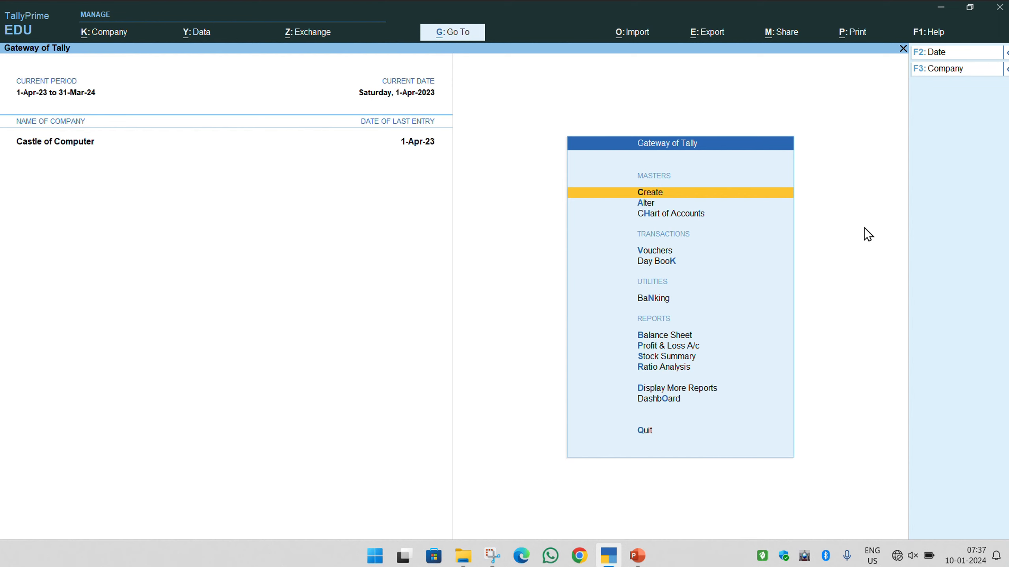
key(Return)
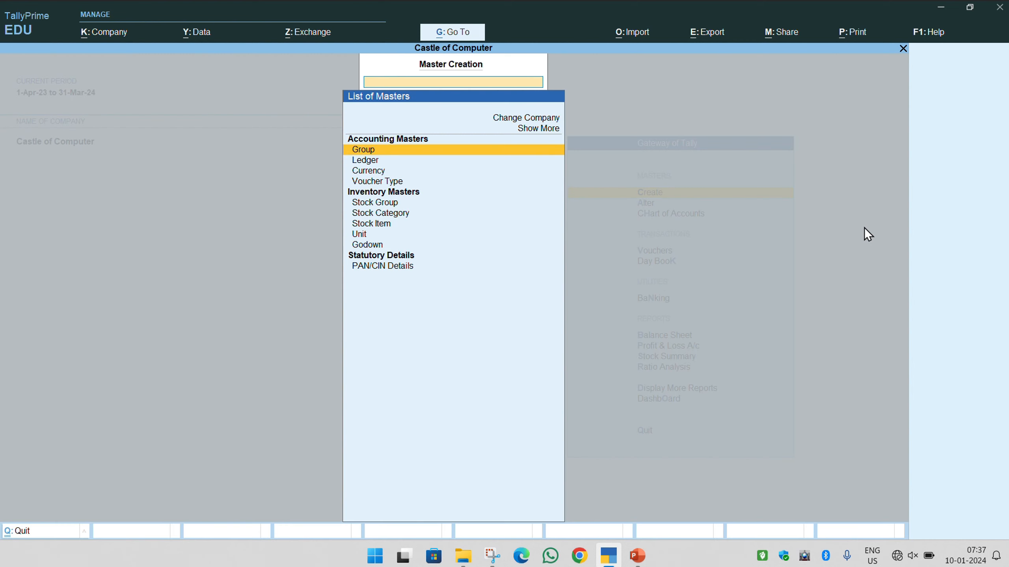
key(Down)
key(Down)
key(Down)
key(Down)
key(Down)
key(Down)
key(Down)
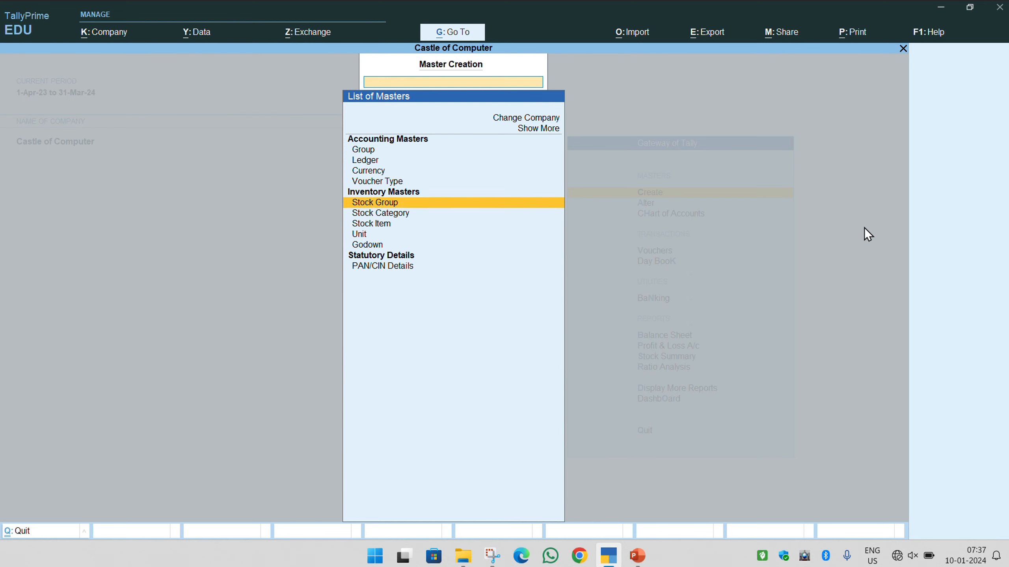
key(Down)
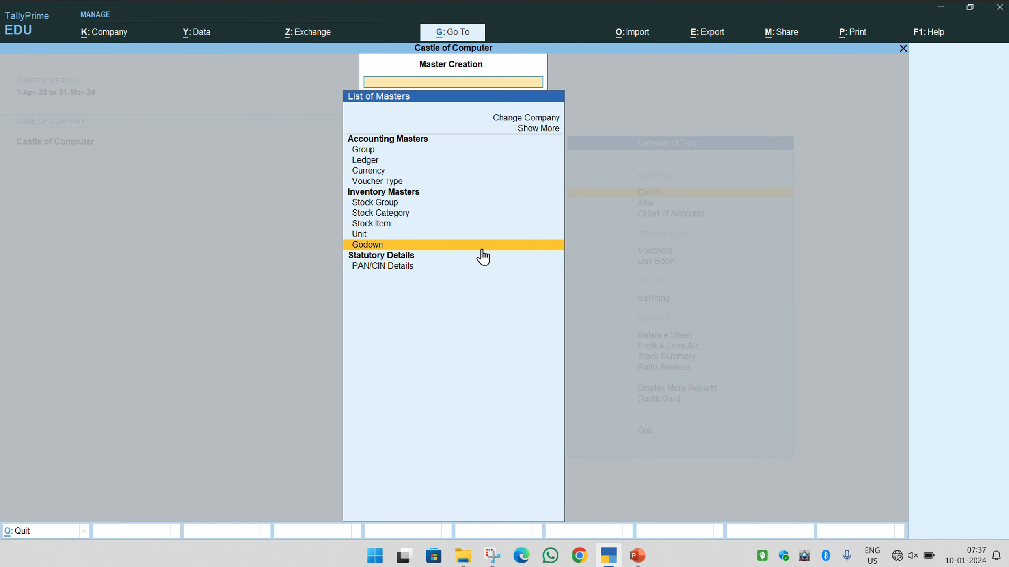
click(377, 244)
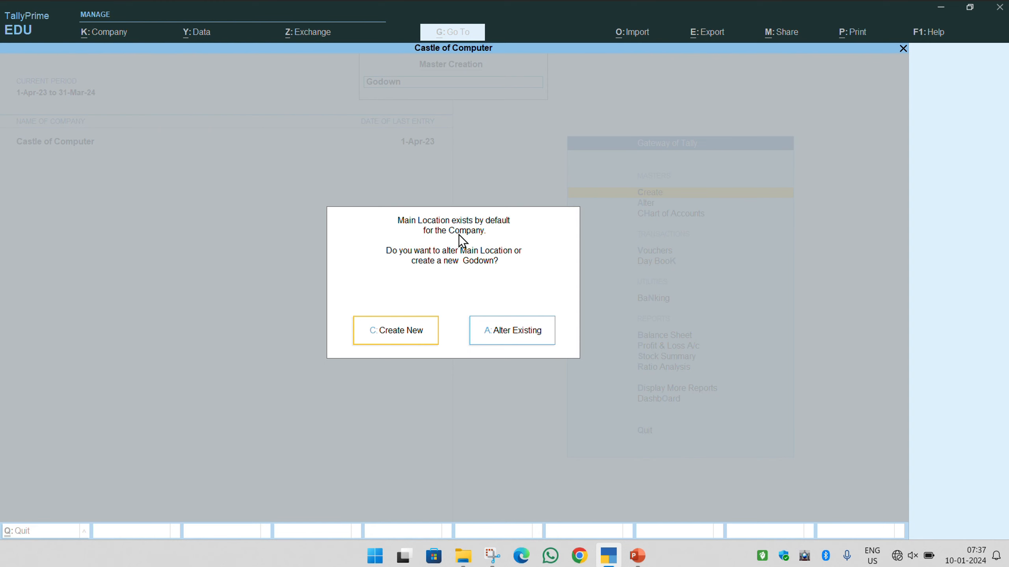
Step: Check the godown creation slide in PowerPoint, return to TallyPrime and choose to create a new godown
click(635, 555)
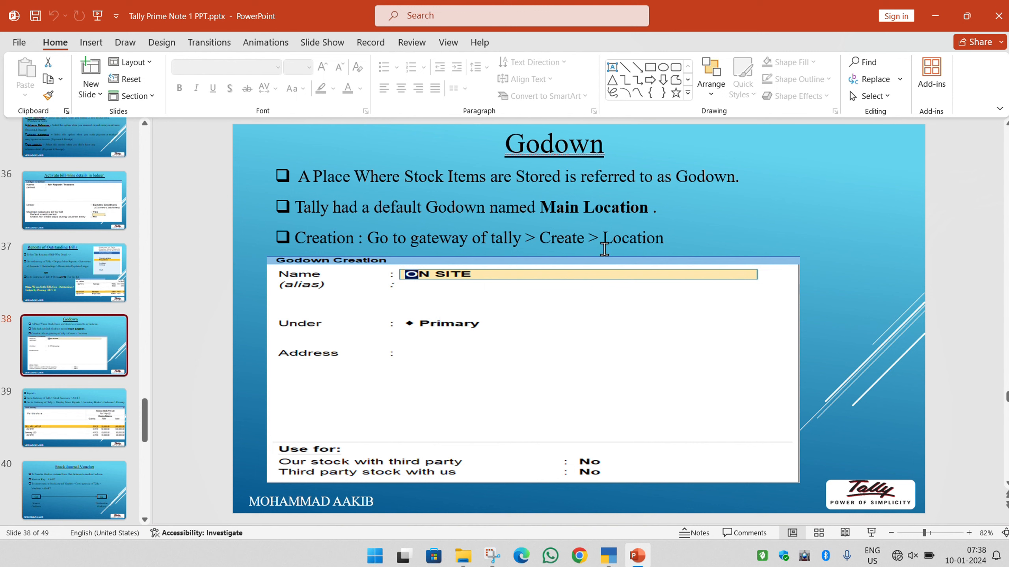
click(609, 556)
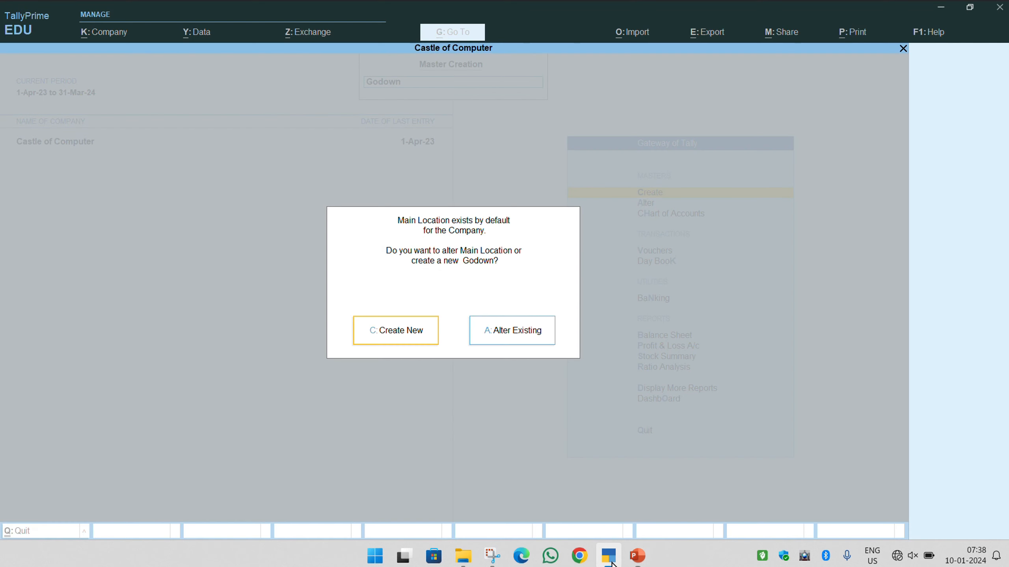
click(388, 335)
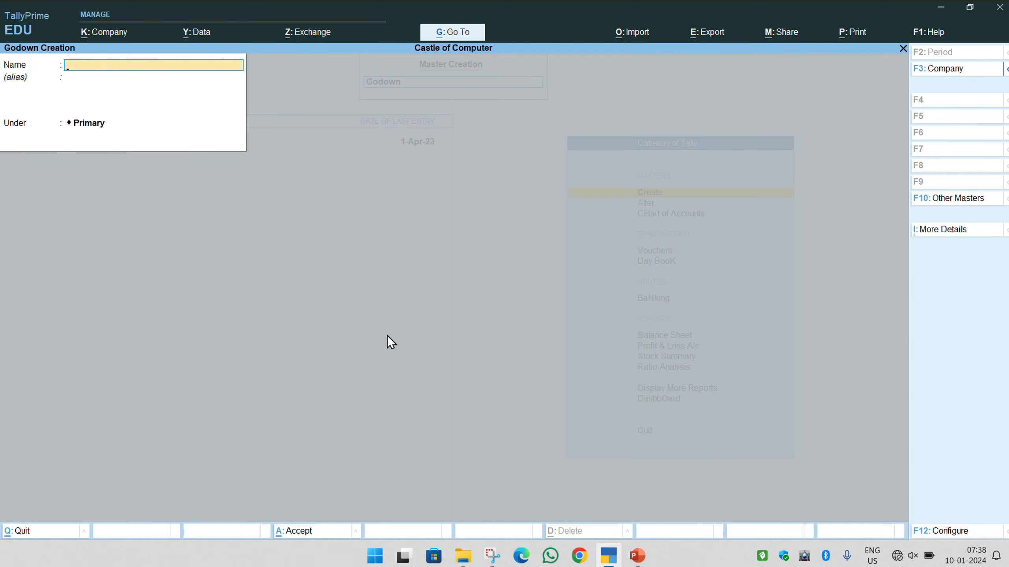
Step: Create a godown named Bijnor under Primary
text(Na)
key(BackSpace)
key(BackSpace)
key(BackSpace)
text(Bij)
key(Return)
key(Return)
key(Return)
Step: Create a second godown named Haridwar under Primary and return to the Gateway of Tally
text(Haridwar)
key(Return)
key(Return)
key(Return)
key(Return)
key(Escape)
key(Return)
key(Escape)
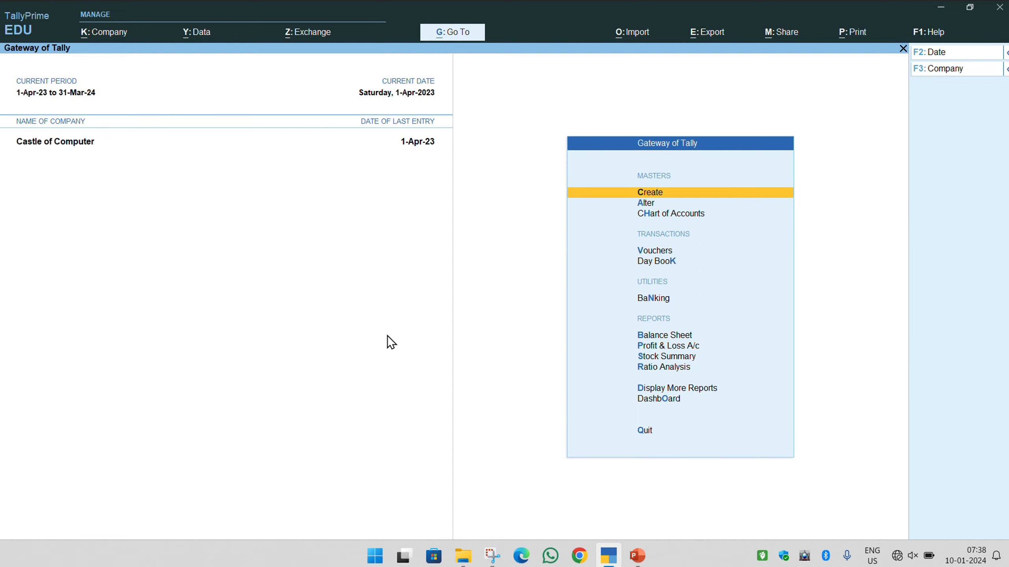
Step: Open the list of godowns in Master Alteration
key(Down)
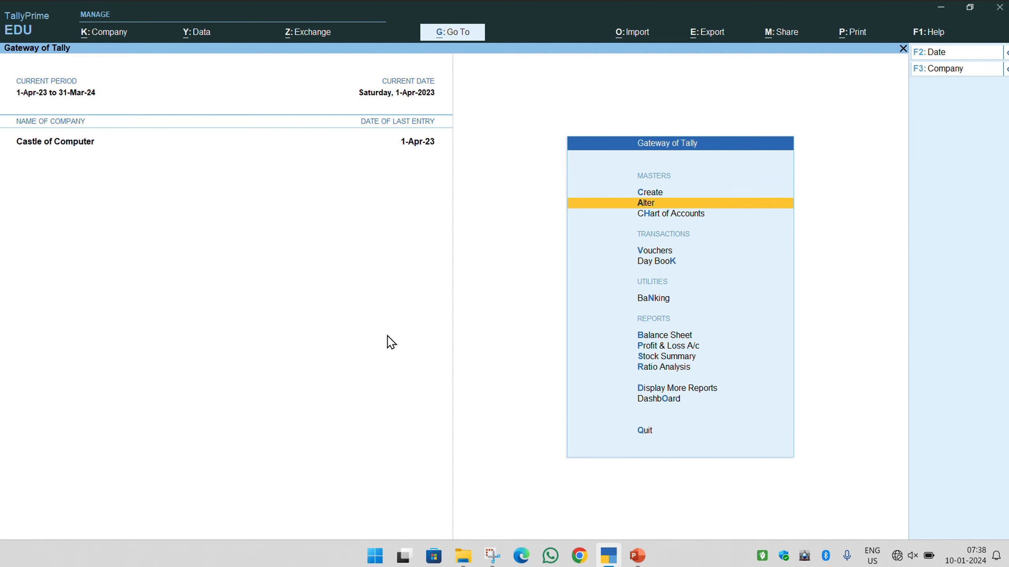
key(Return)
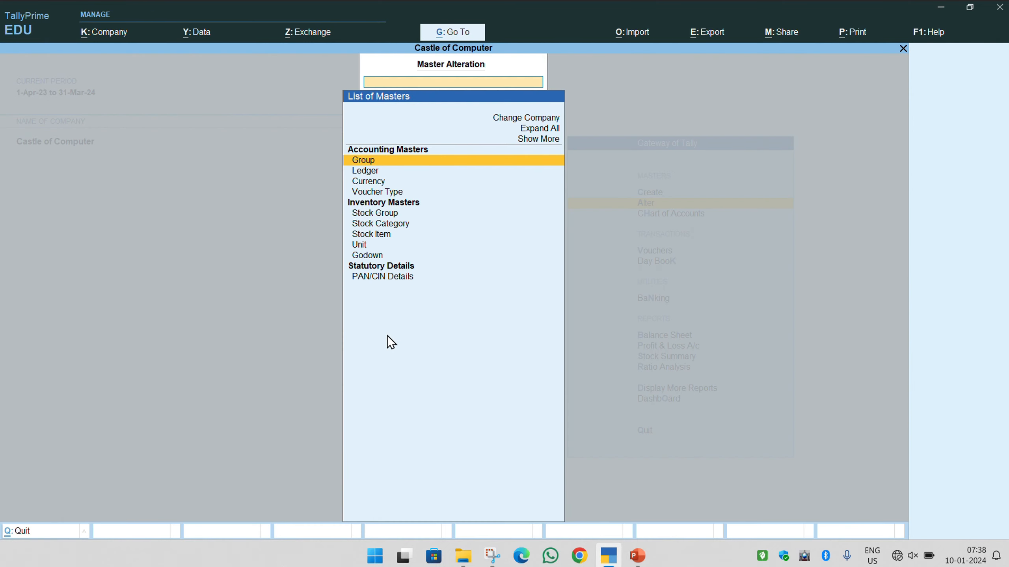
key(Down)
key(Down)
key(Down)
key(Down)
key(Down)
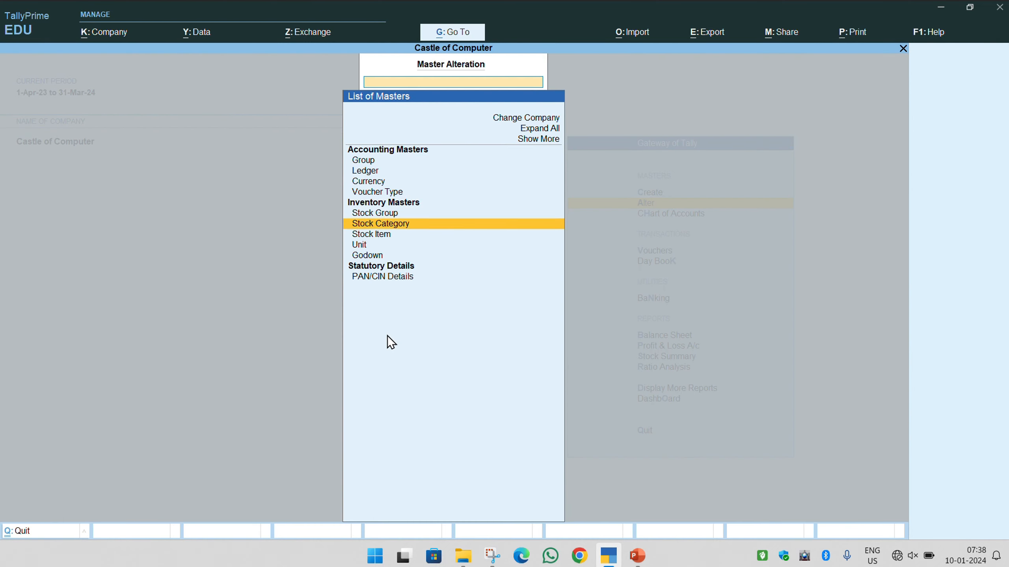
key(Down)
key(Down)
key(Down)
key(Return)
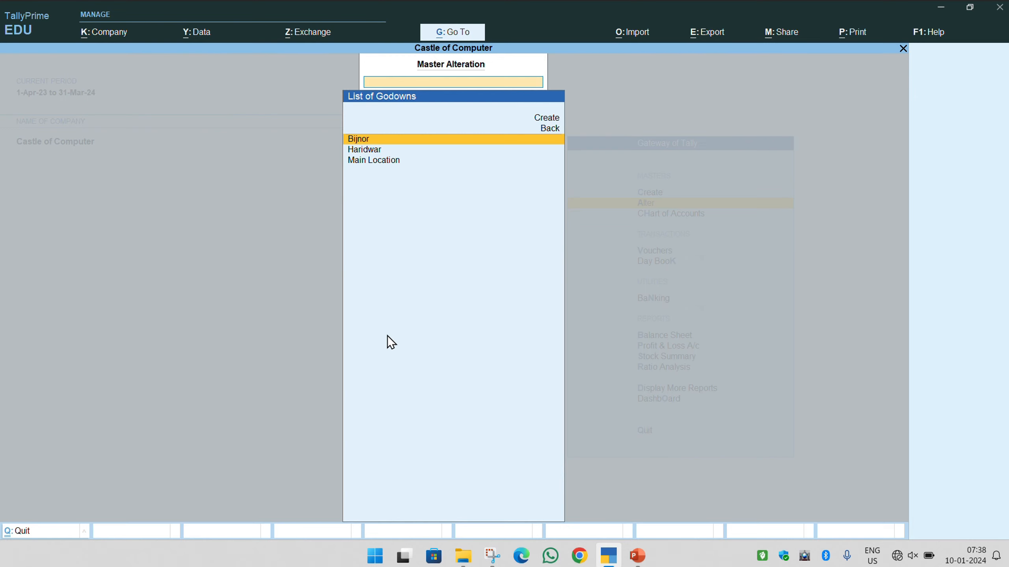
Step: Look through the Bijnor, Haridwar and Main Location godowns, then return to the Gateway of Tally
key(Down)
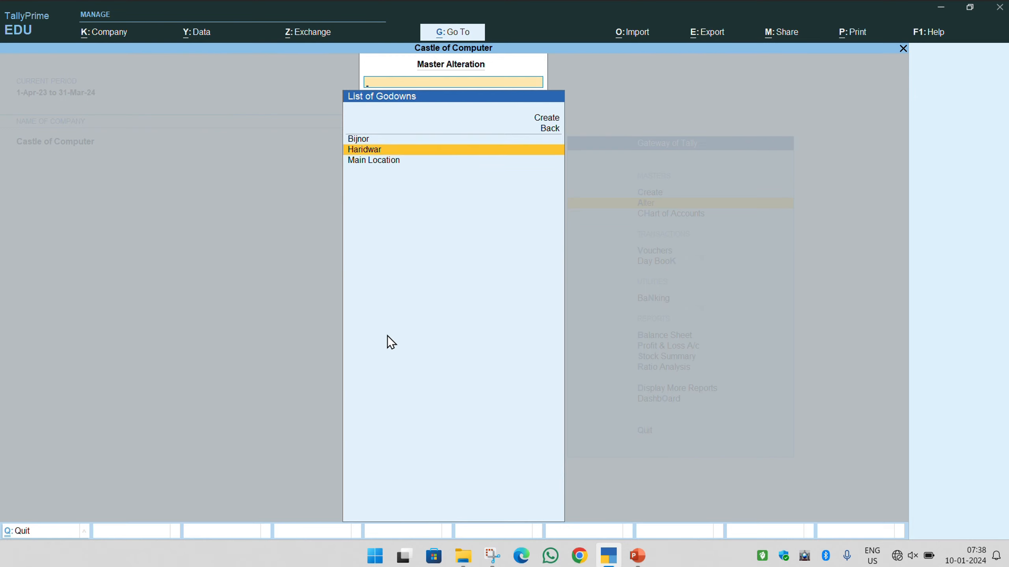
key(Down)
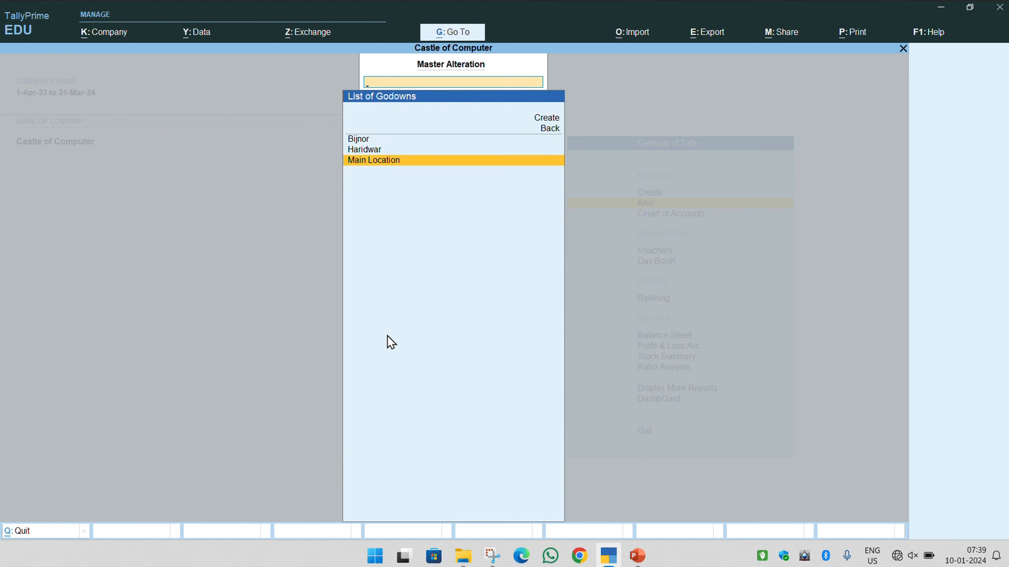
key(Up)
key(Up)
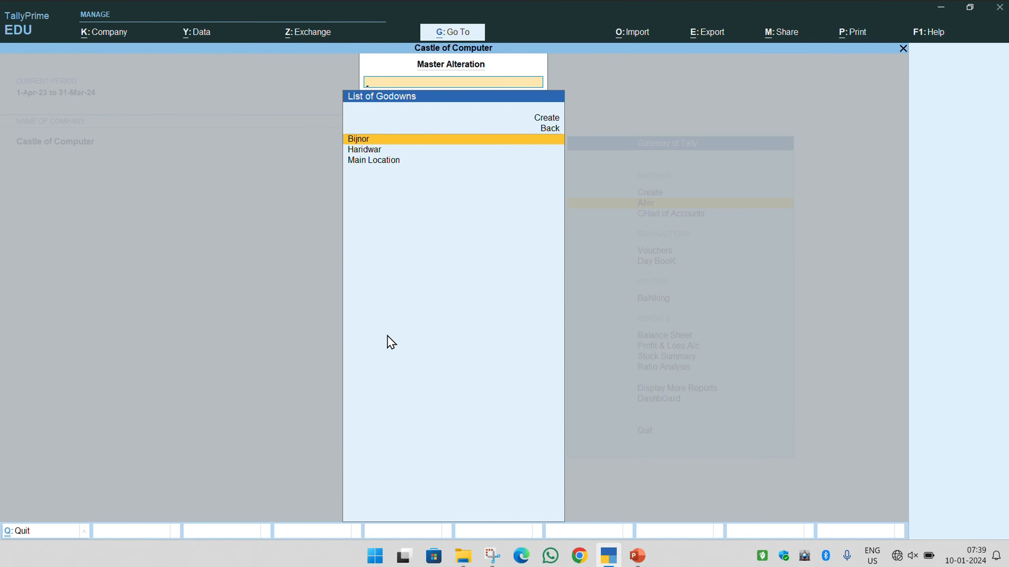
key(Escape)
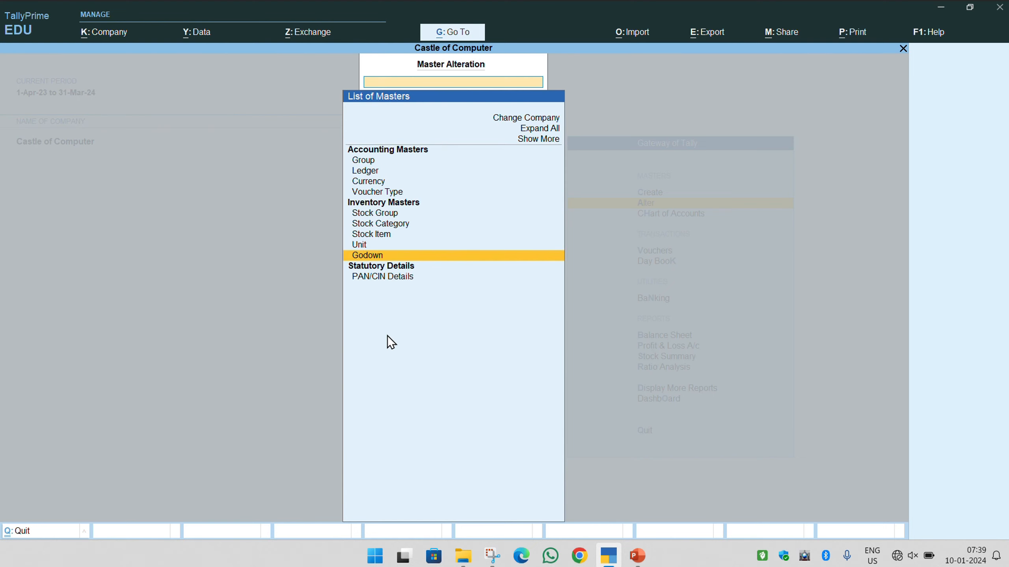
key(Escape)
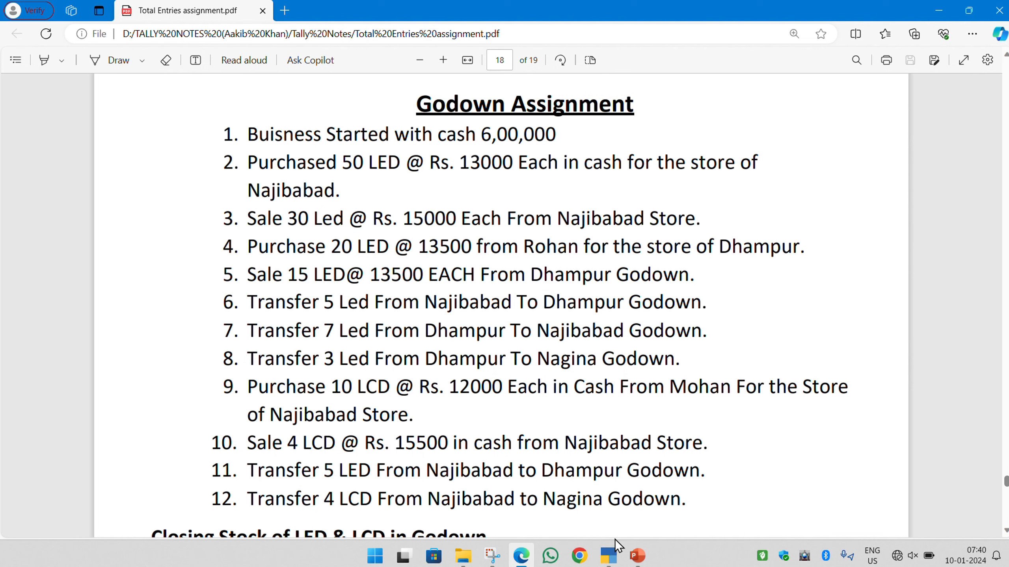
Step: Switch from the Godown Assignment PDF back to TallyPrime
click(608, 556)
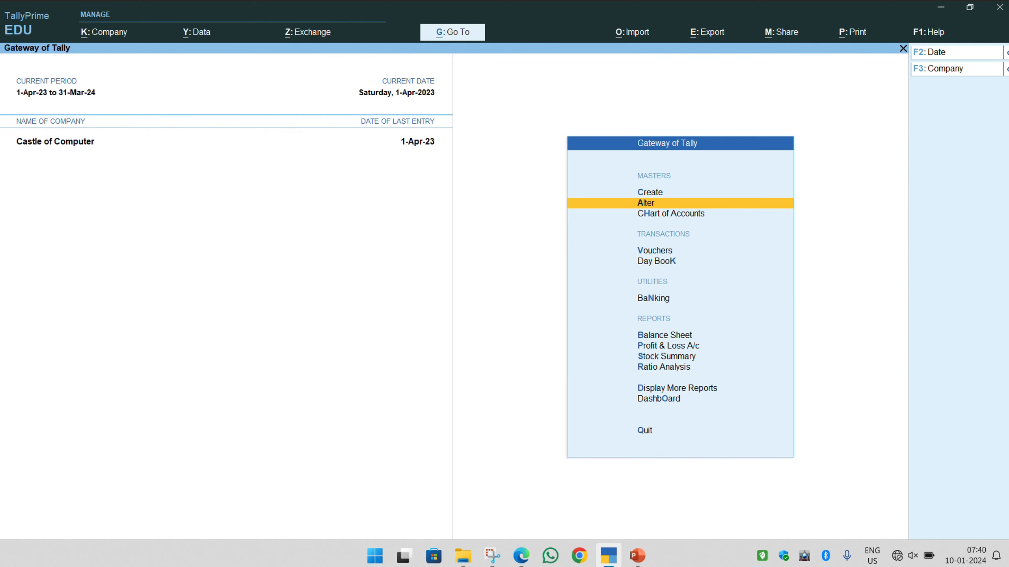
key(Down)
key(Down)
key(Down)
key(Up)
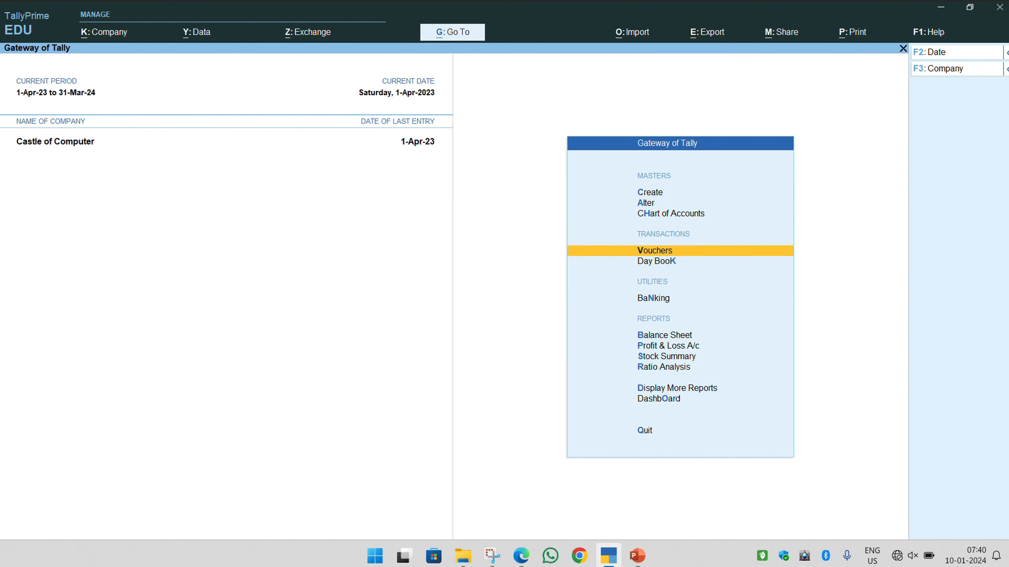
key(Return)
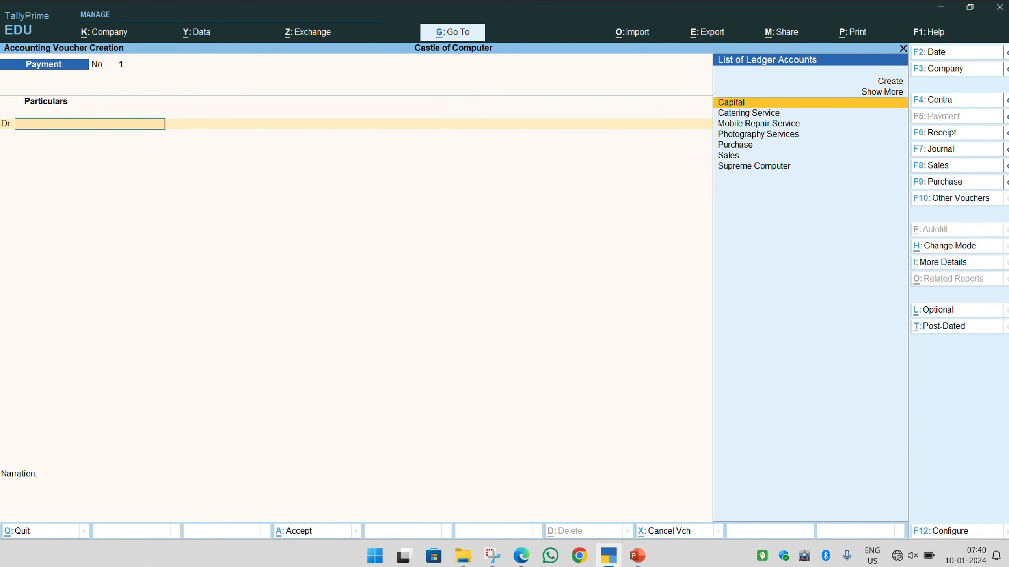
key(Escape)
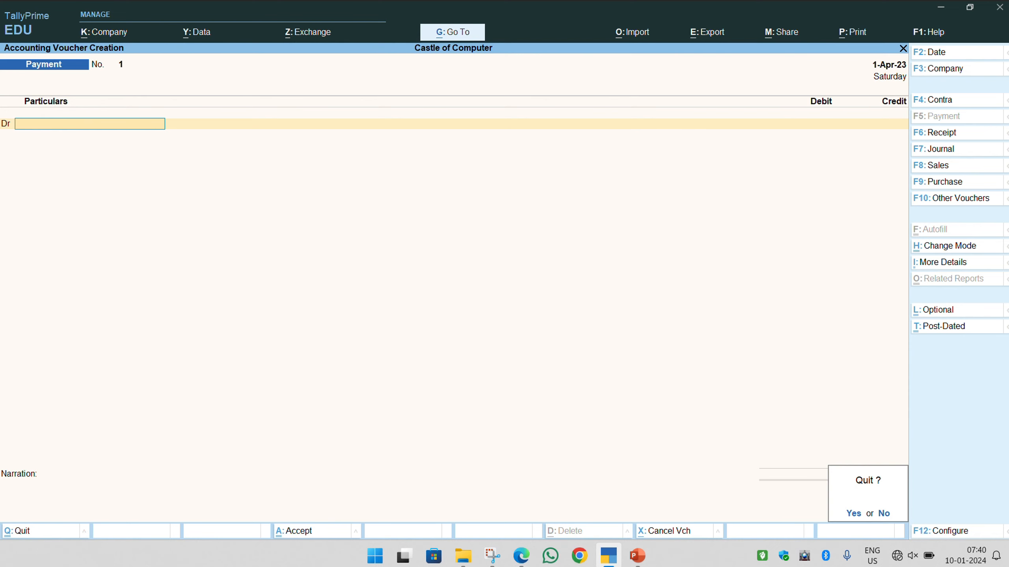
key(y)
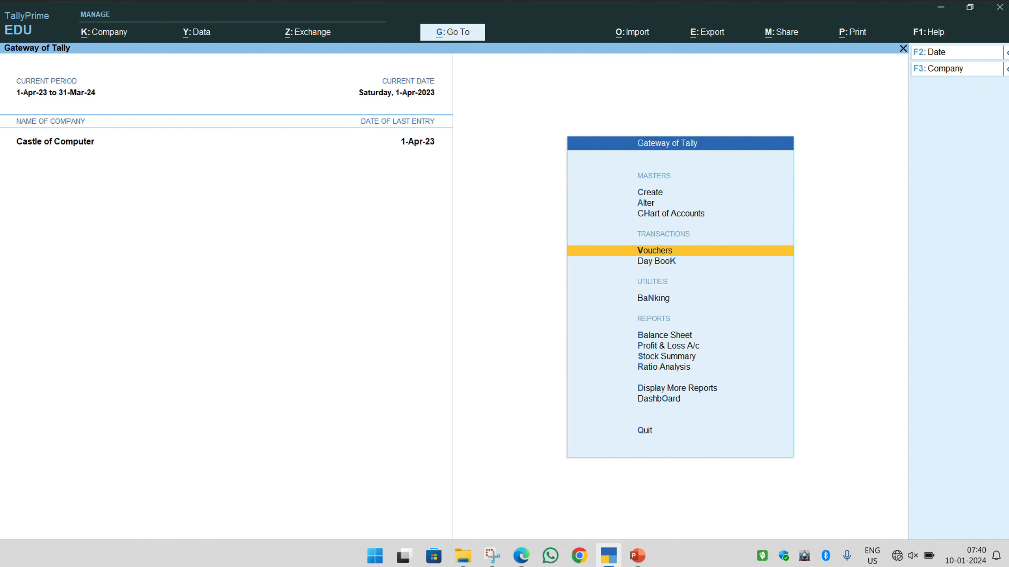
Step: Review the existing voucher entries in the Day Book and return to the Gateway of Tally
key(Down)
key(Return)
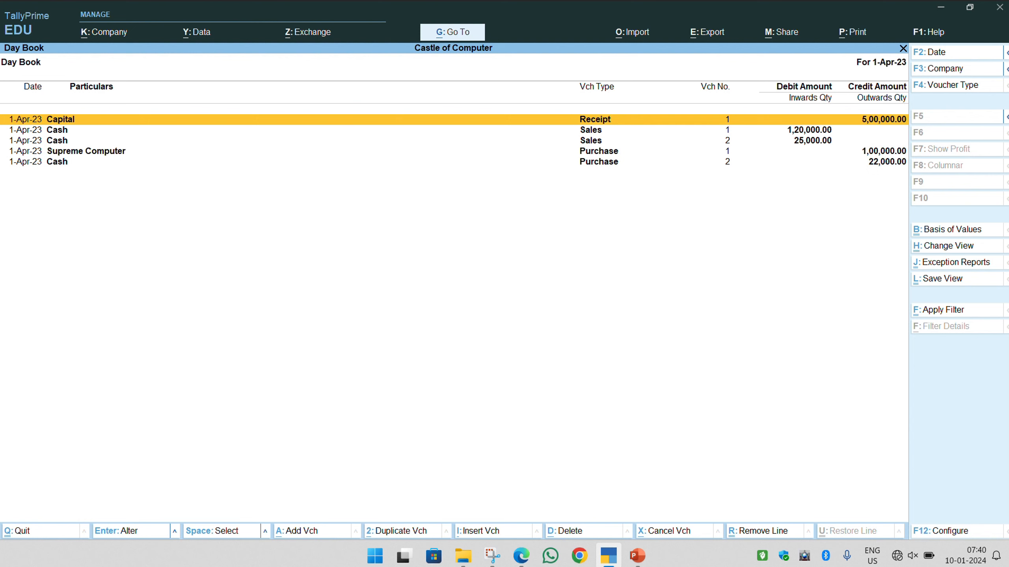
key(Escape)
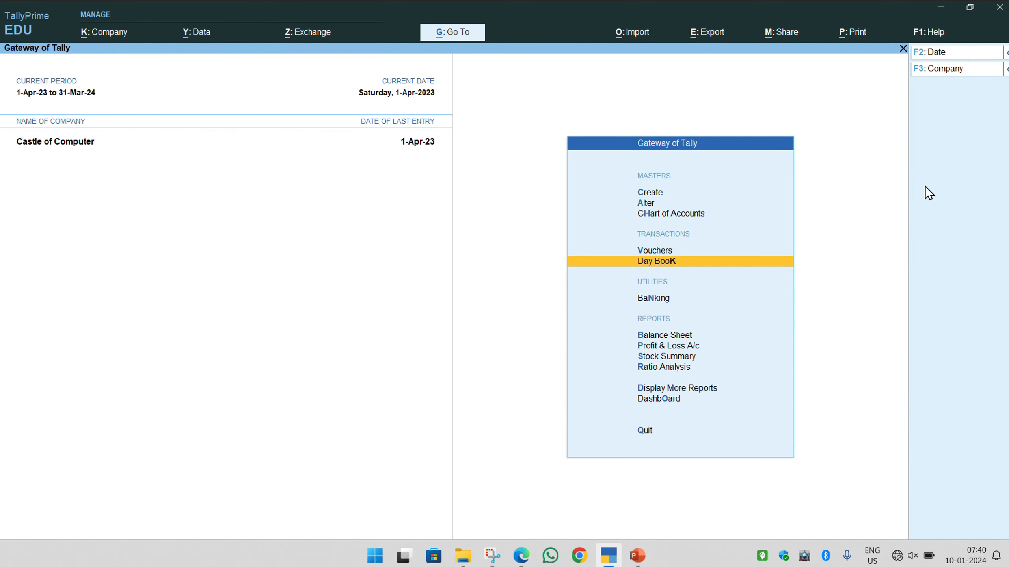
Step: Shut the Castle of Computer company
click(922, 69)
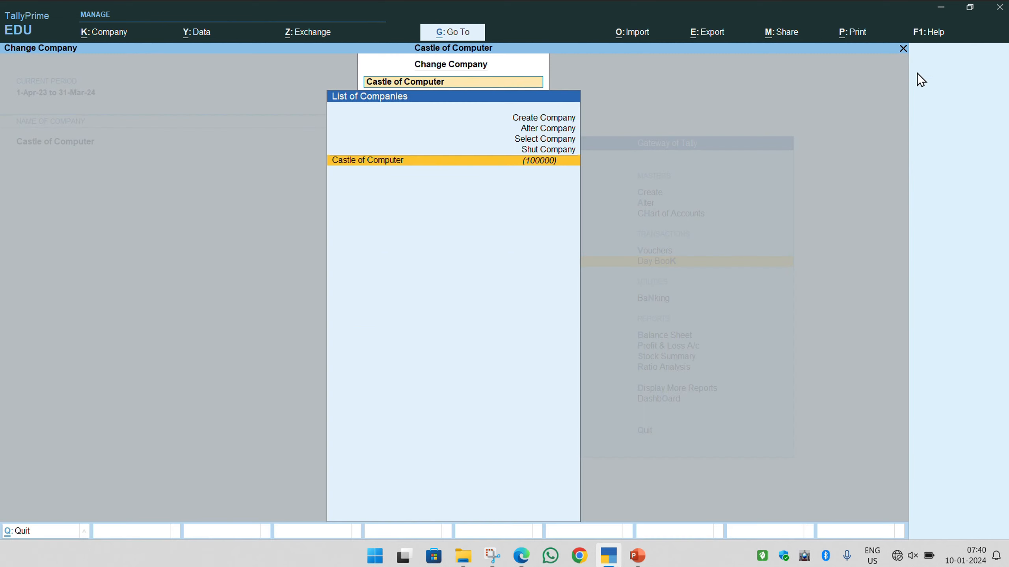
click(554, 150)
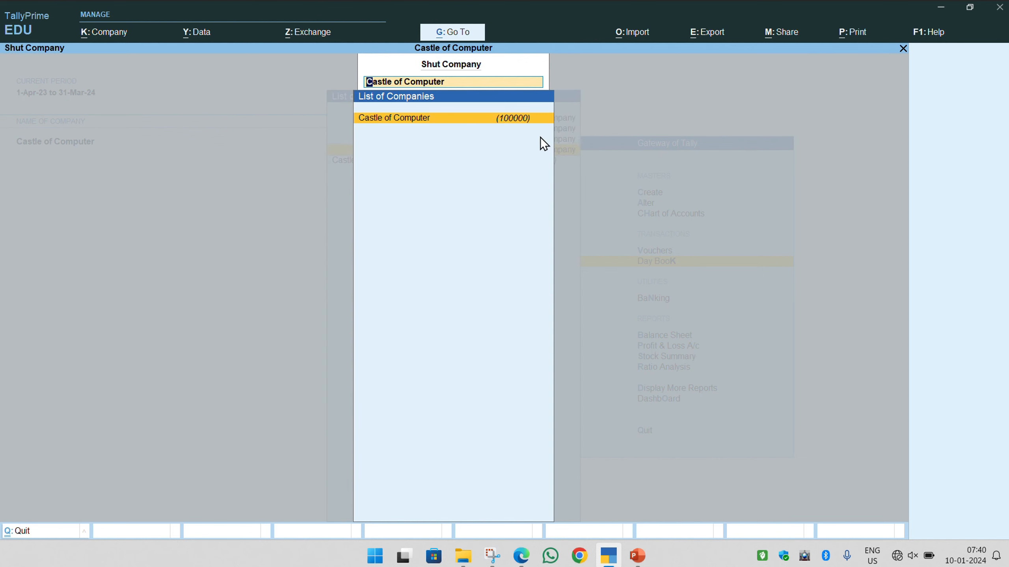
key(Return)
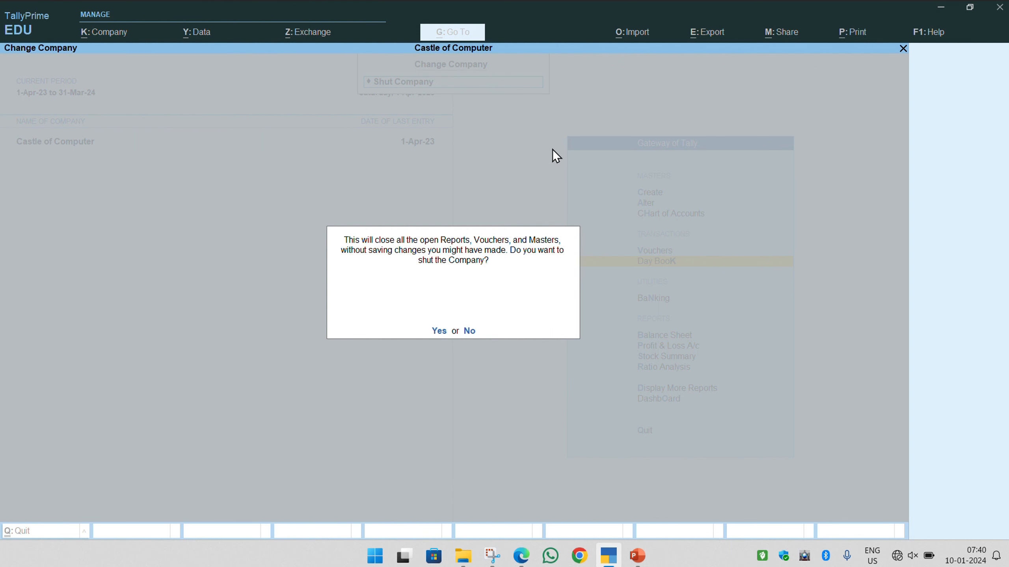
key(y)
Step: Start creating a new company with Godown as company and mailing name, leaving the address blank
key(Up)
key(Up)
key(Up)
key(Up)
key(Up)
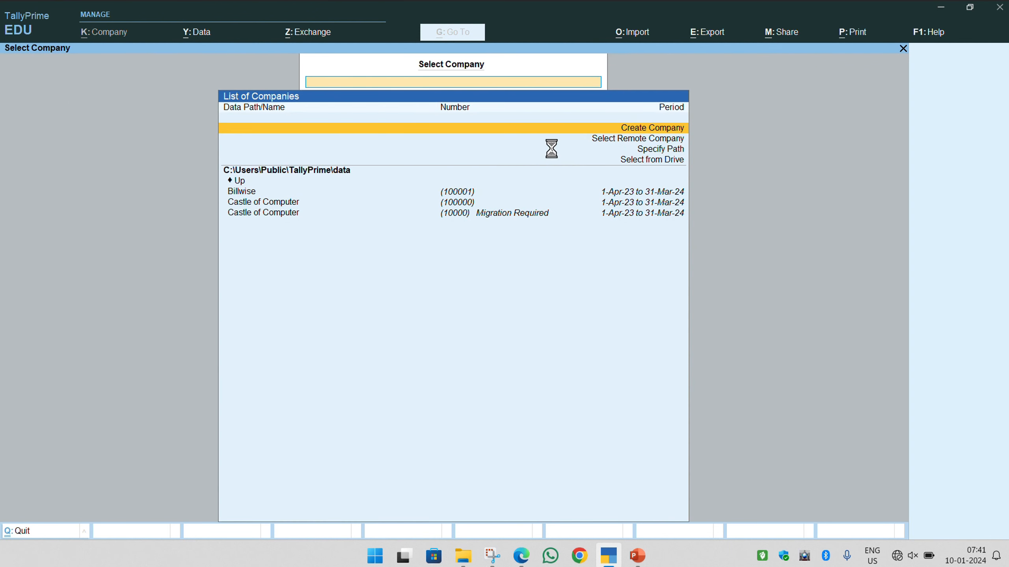
key(Return)
text(Godwo)
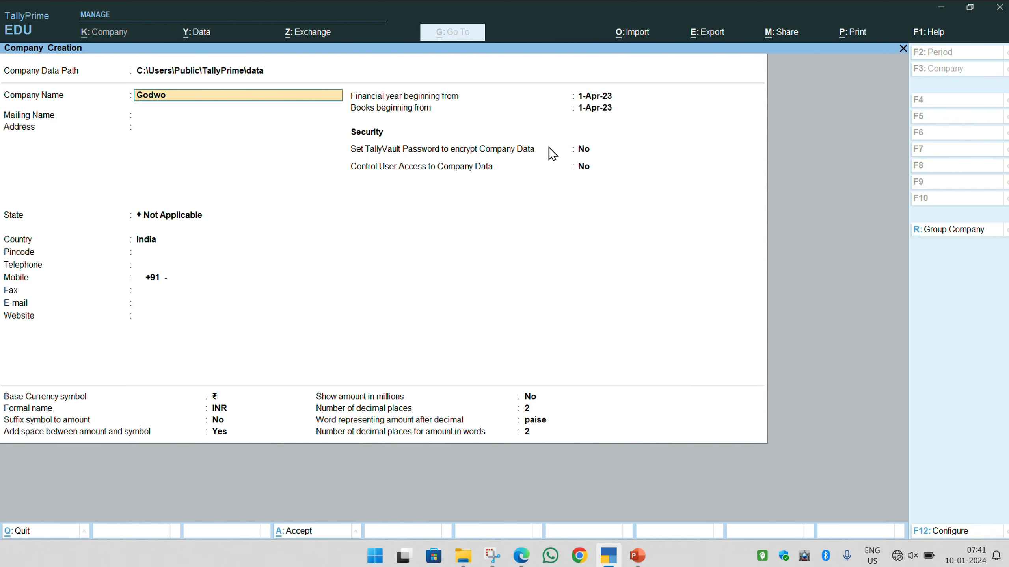
key(BackSpace)
key(BackSpace)
text(own)
key(Return)
key(Return)
key(Return)
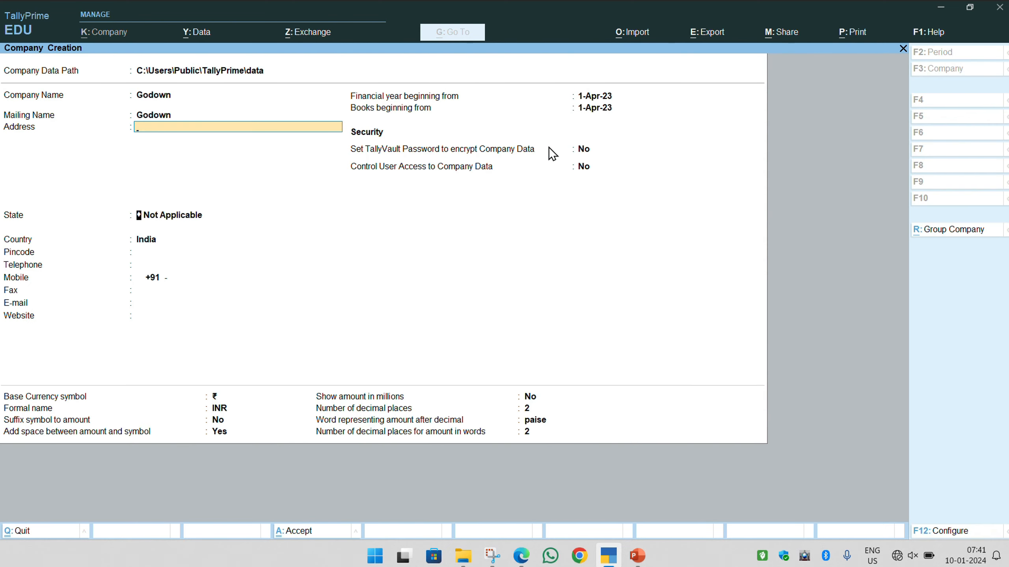
Step: Set the company's state to Uttar Pradesh and save the new company
text(uttar p)
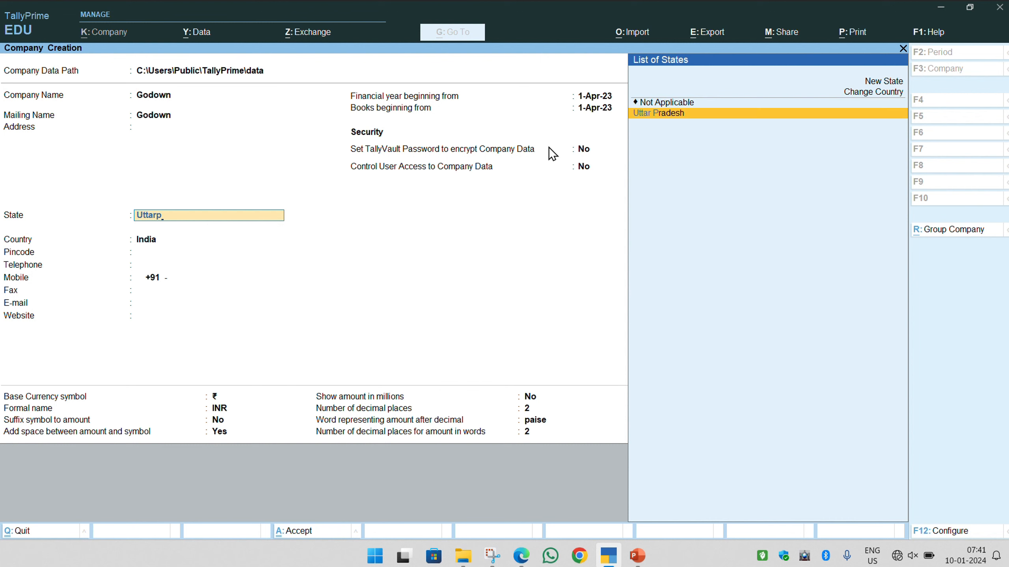
key(Return)
key(Return)
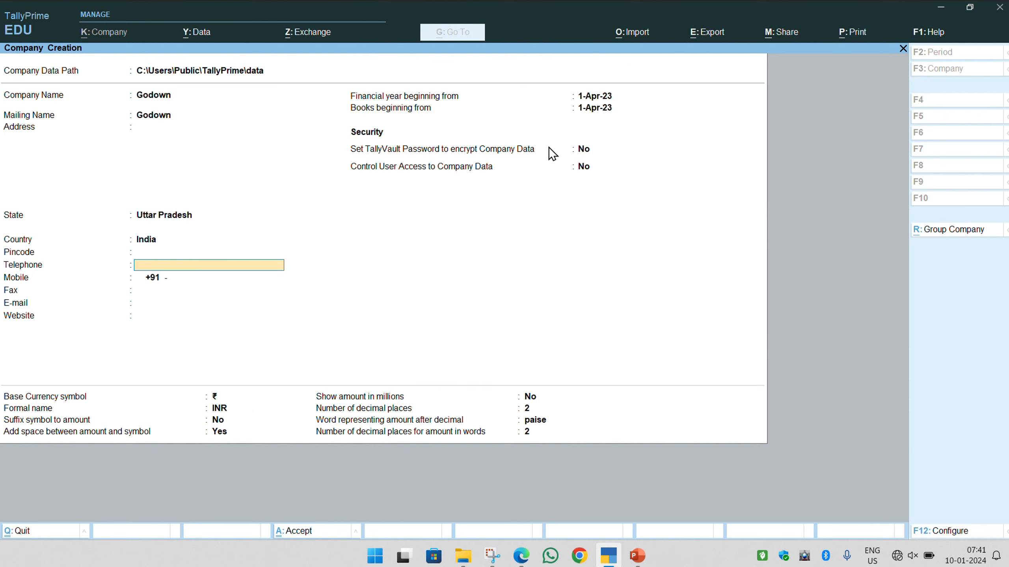
key(ctrl+a)
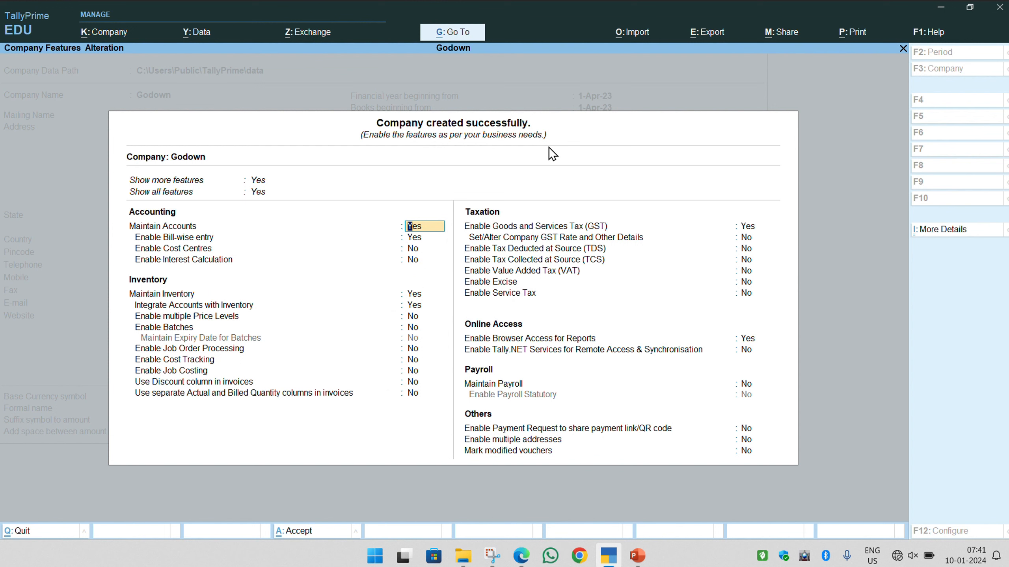
Step: Disable Goods and Services Tax (GST) for the Godown company and save the company features
key(Return)
key(Return)
key(Return)
key(Return)
key(Return)
key(Return)
key(Return)
key(Return)
key(Return)
key(Return)
key(Return)
key(Return)
key(Return)
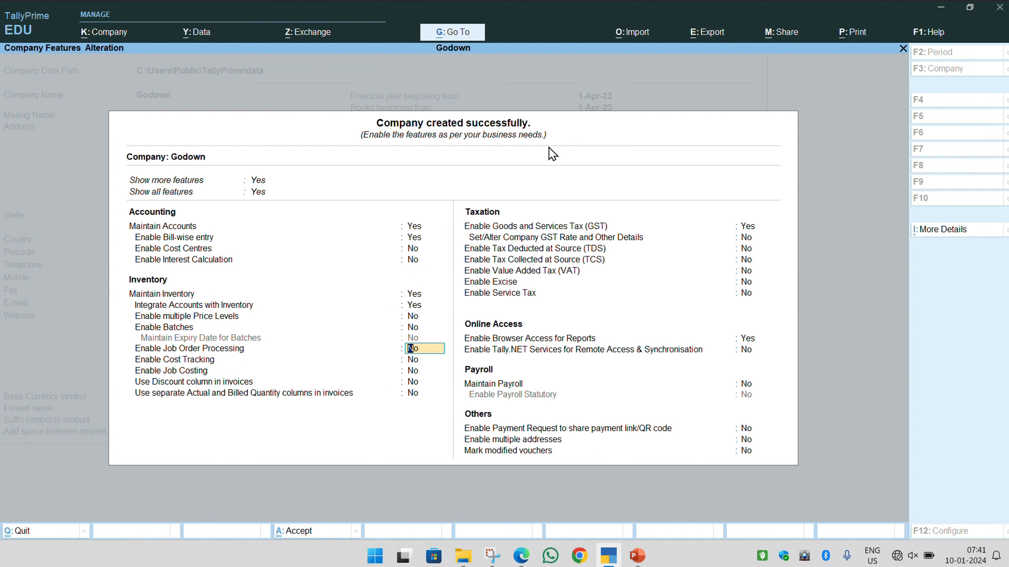
key(n)
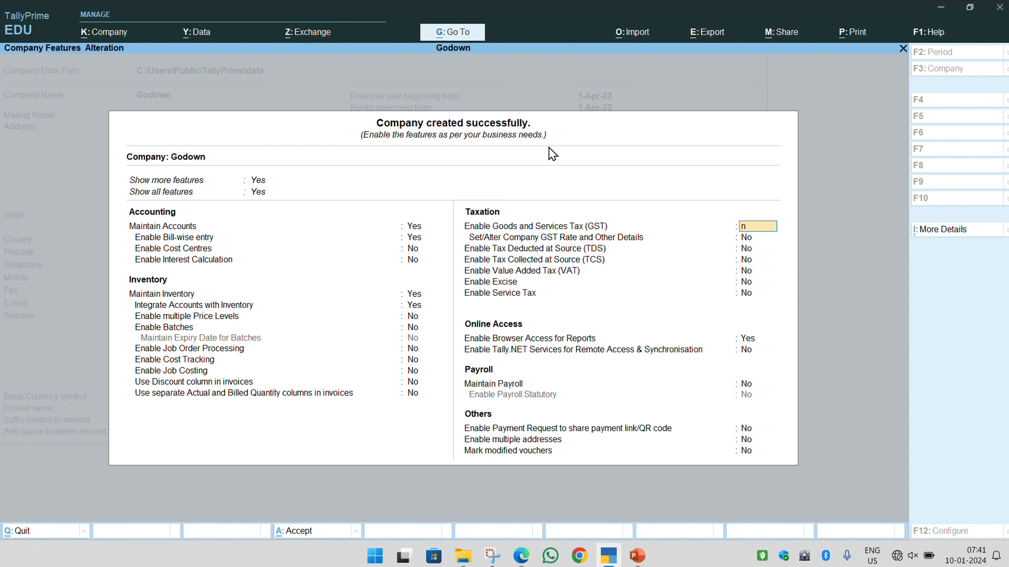
key(Return)
key(ctrl+a)
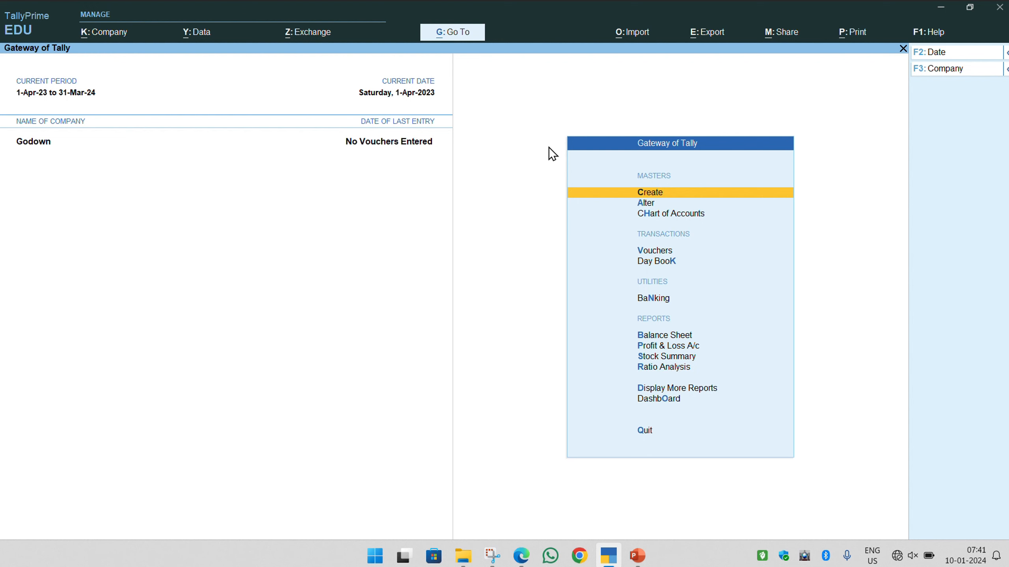
Step: Check the godown names in the assignment PDF and create the Najibabad godown under Primary in TallyPrime
key(alt)
key(alt+Tab)
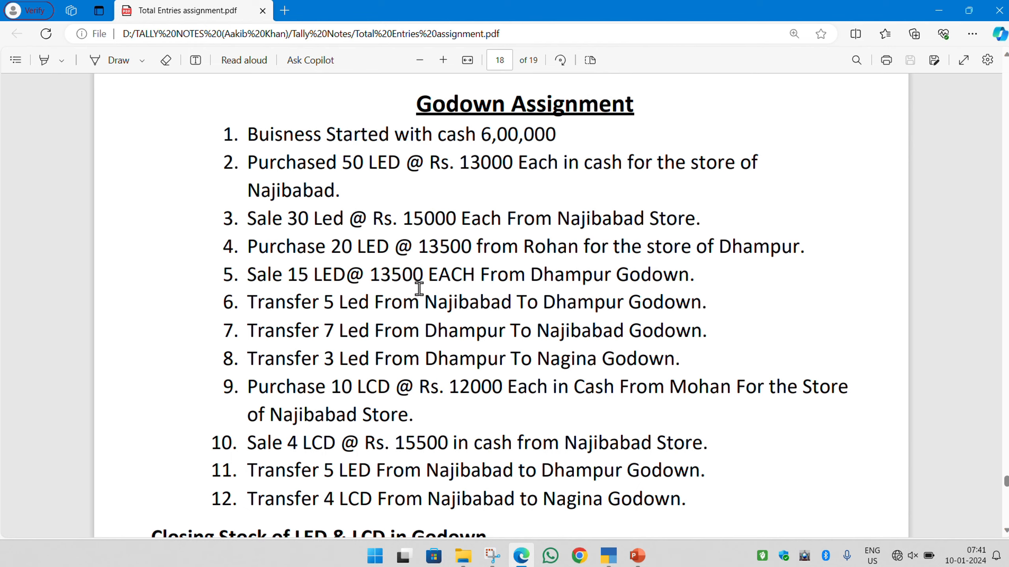
scroll(419, 289, down, 5)
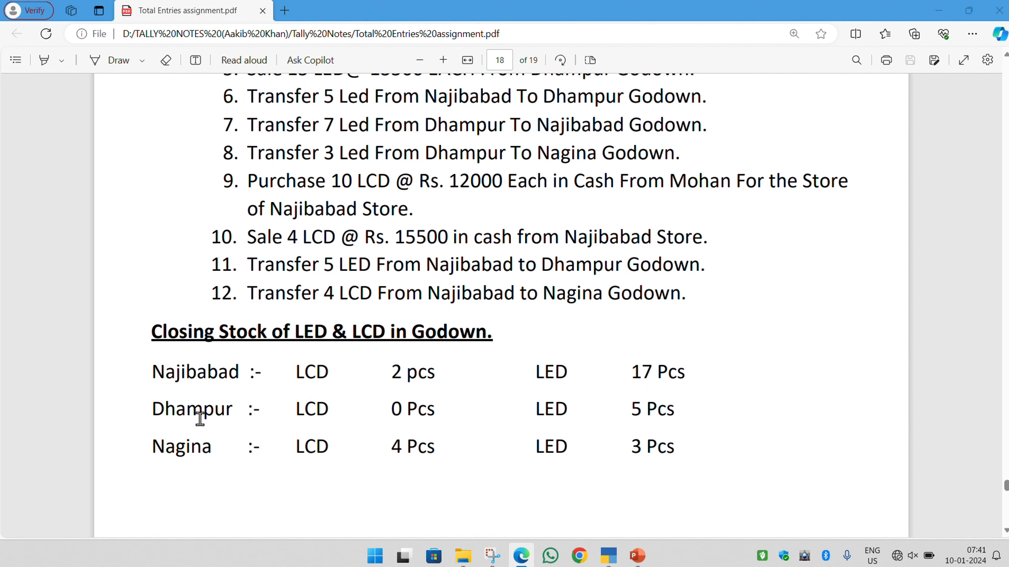
key(alt+Tab)
key(Return)
key(Down)
key(Down)
key(Down)
key(Down)
key(Down)
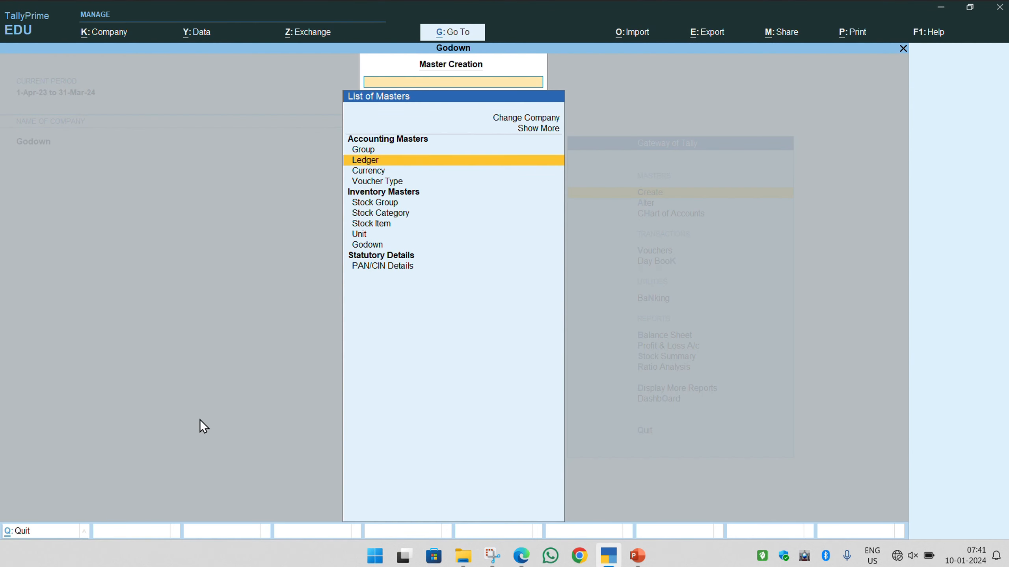
key(Down)
key(Down)
key(Down)
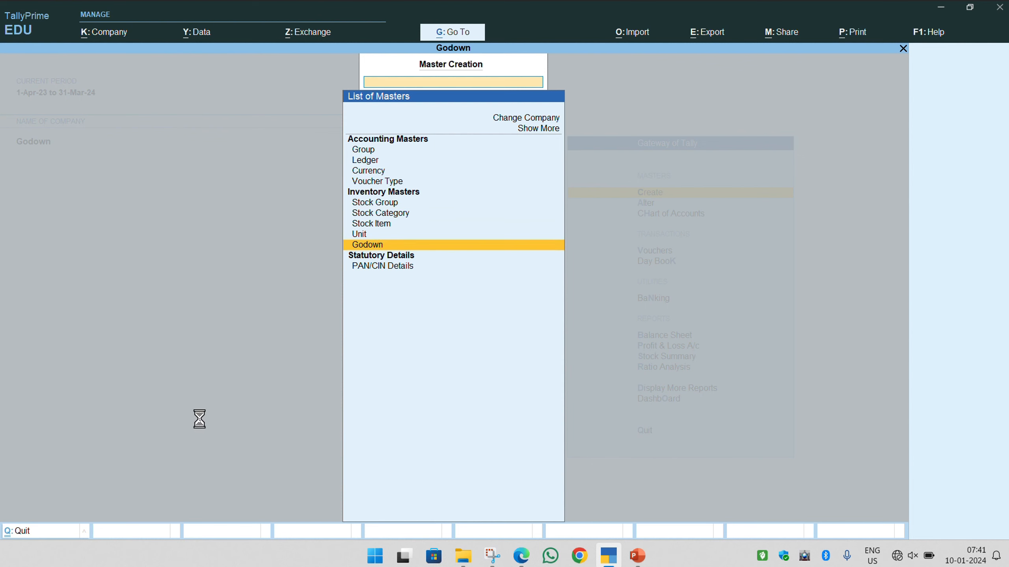
key(Return)
text(c)
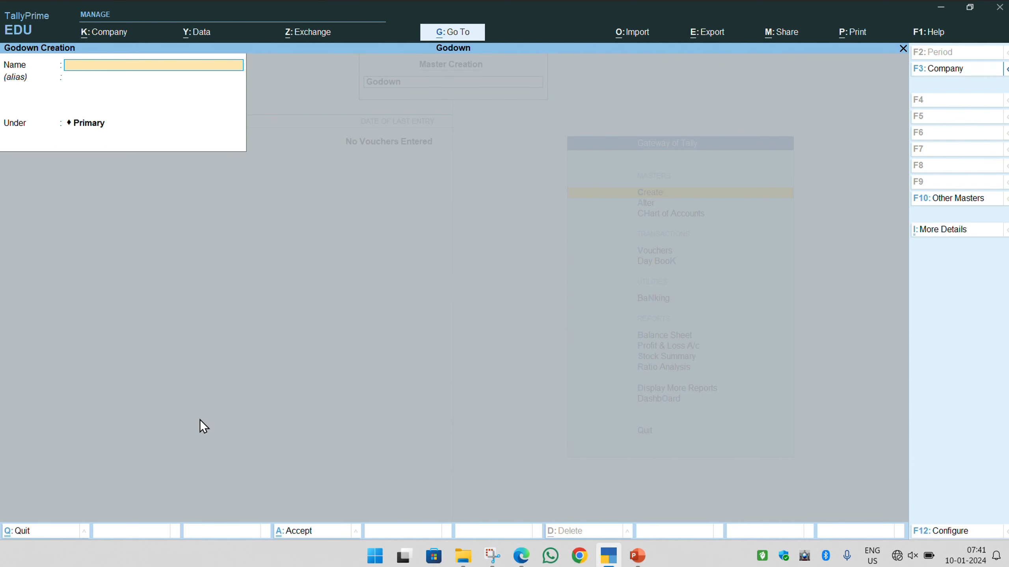
text(Najibabad)
key(Return)
key(Return)
key(Return)
Step: Create a second godown named Dhampur under Primary
text(Dhampur)
key(Return)
key(Return)
key(Return)
key(Return)
Step: Create a third godown named Nagina under Primary, check the list against the assignment PDF, and leave godown creation
text(Nagina)
key(Return)
key(Return)
key(Return)
key(alt+Tab)
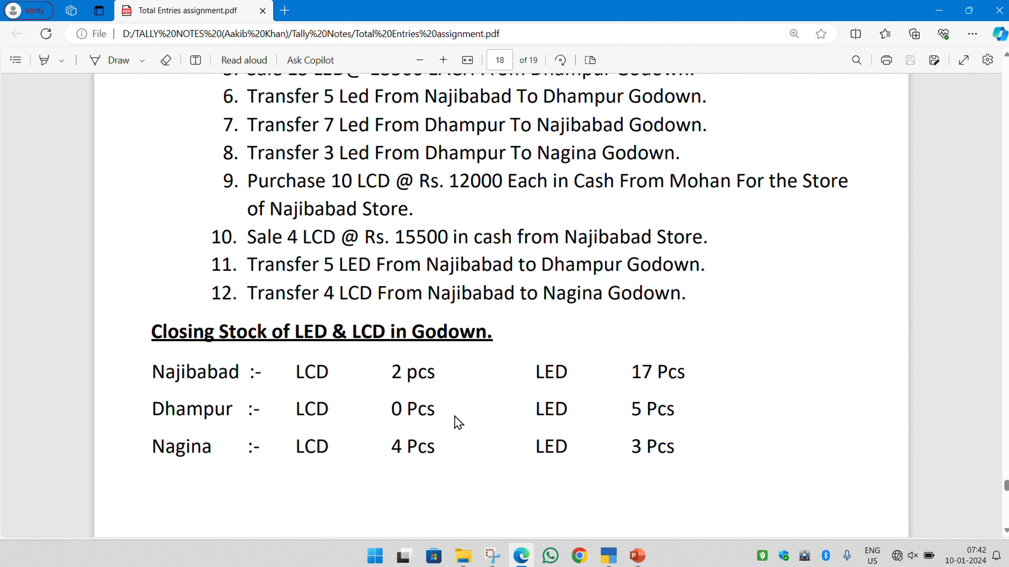
key(alt+Tab)
key(Escape)
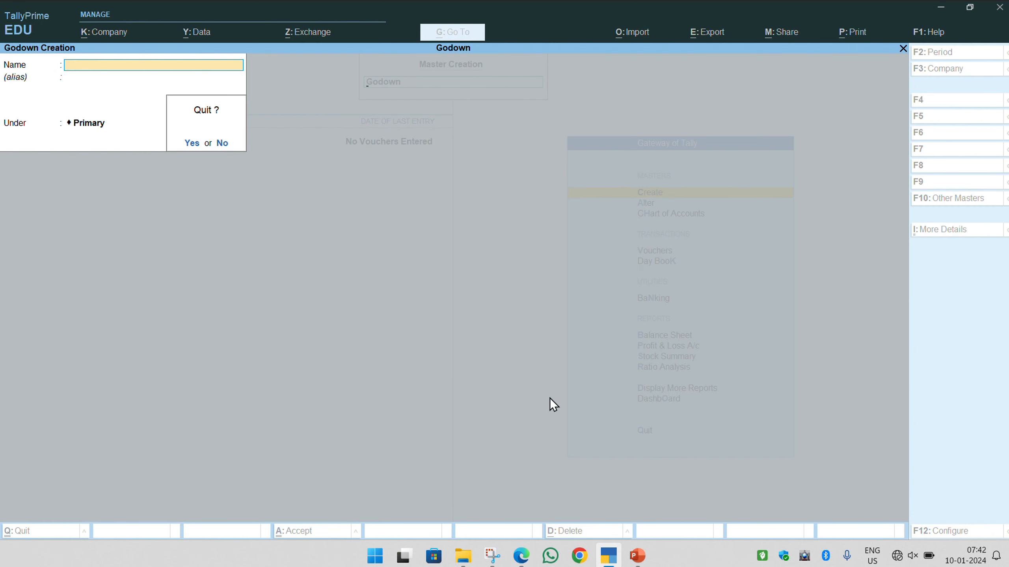
key(y)
Step: Start a new stock item named Lcd under Primary with its category set to Not Applicable
key(Up)
key(Up)
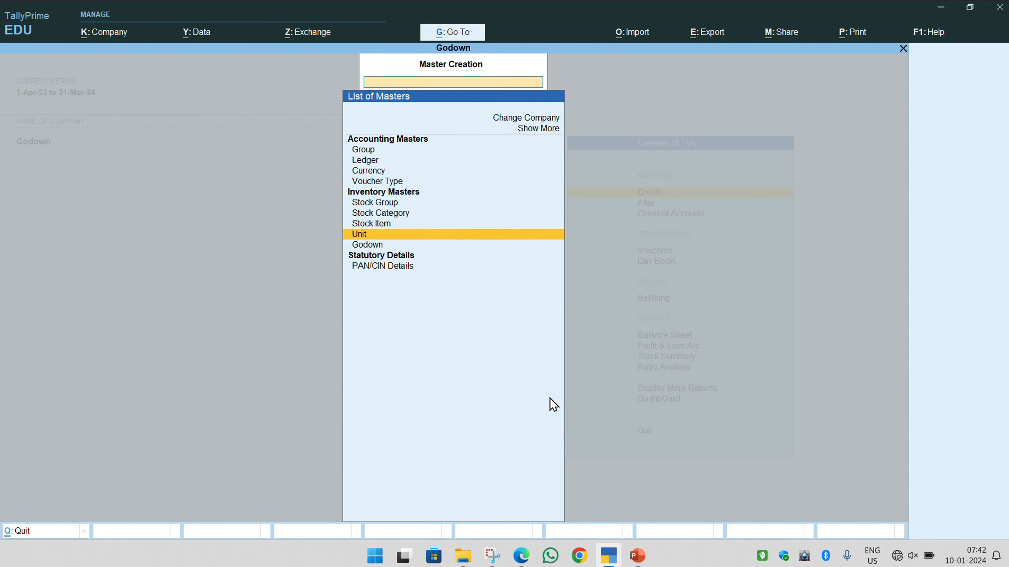
key(Return)
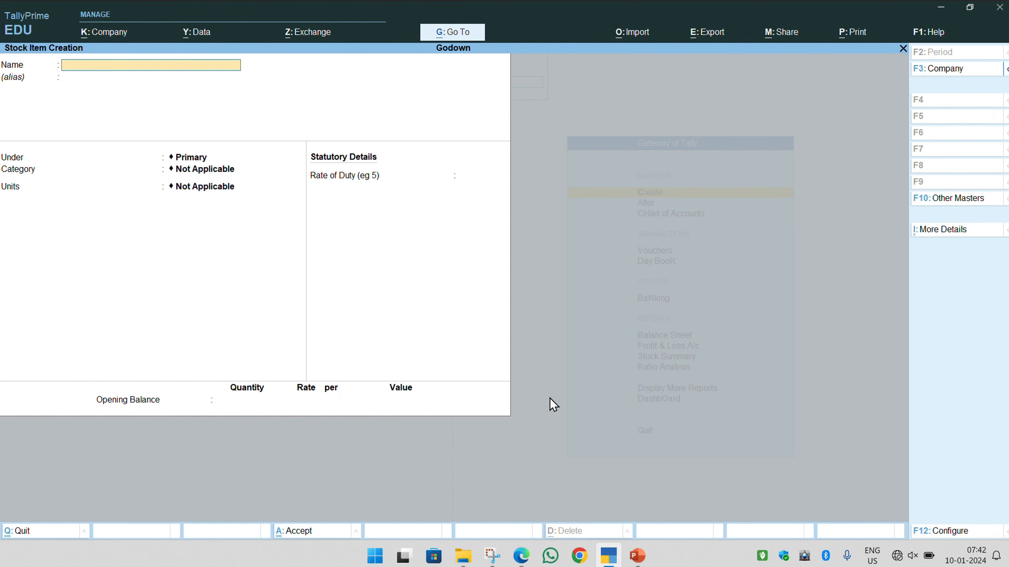
text(Lcd)
key(Return)
key(Return)
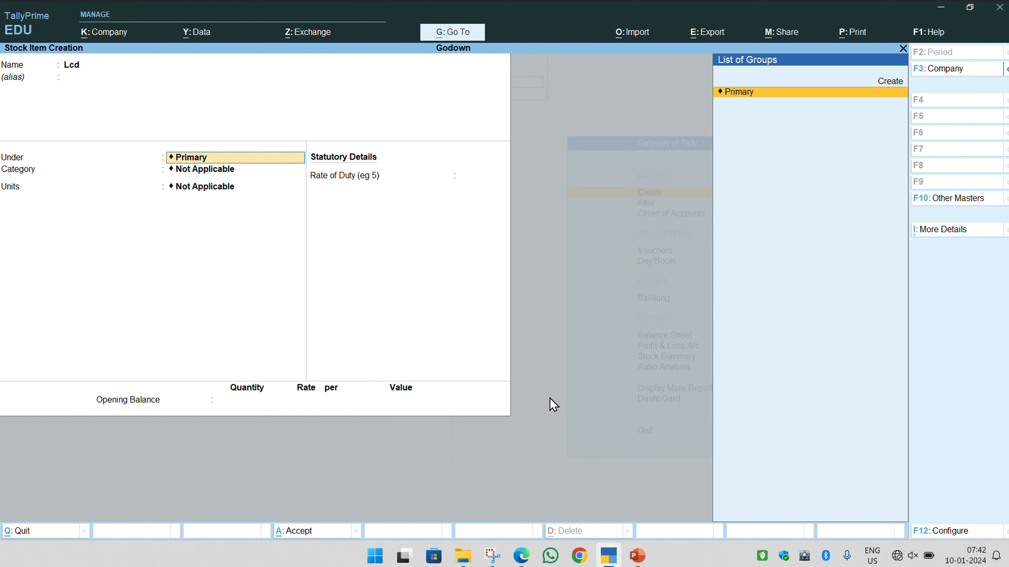
key(Return)
key(Return)
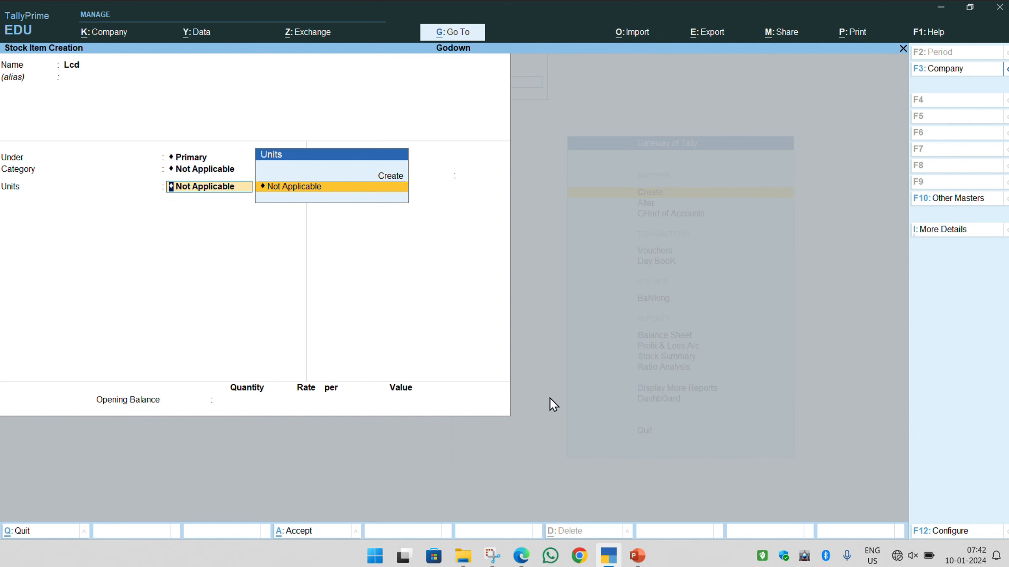
Step: Create the simple unit pcs with zero decimal places for Lcd and save the stock item
key(Up)
key(Return)
text(p)
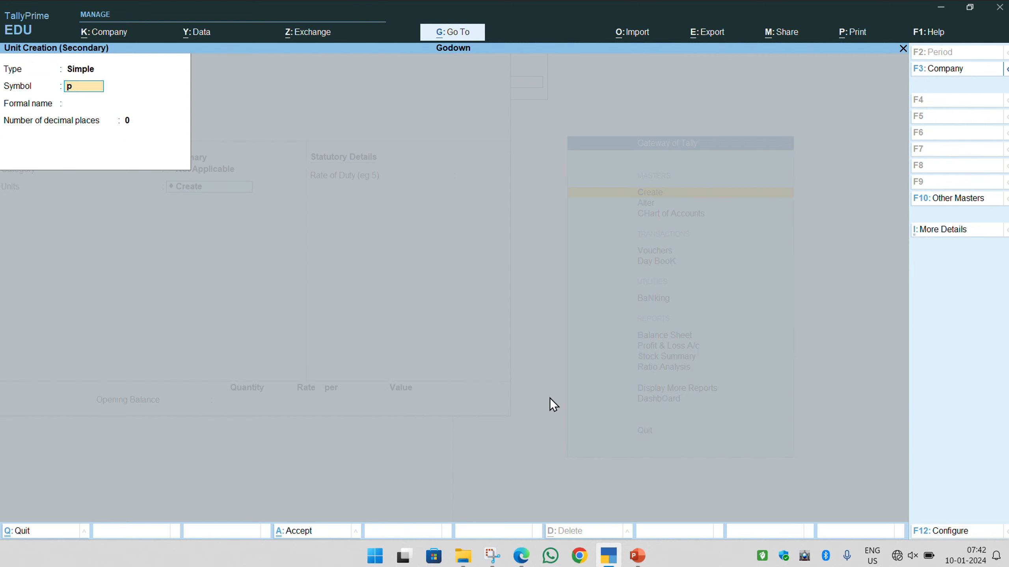
text(ccs)
key(Return)
key(Return)
key(Return)
key(Return)
key(Return)
key(Return)
key(Return)
Step: Create the stock item Led under Primary with pcs as its unit and save it
text(Led)
key(Return)
key(Return)
key(Return)
key(Return)
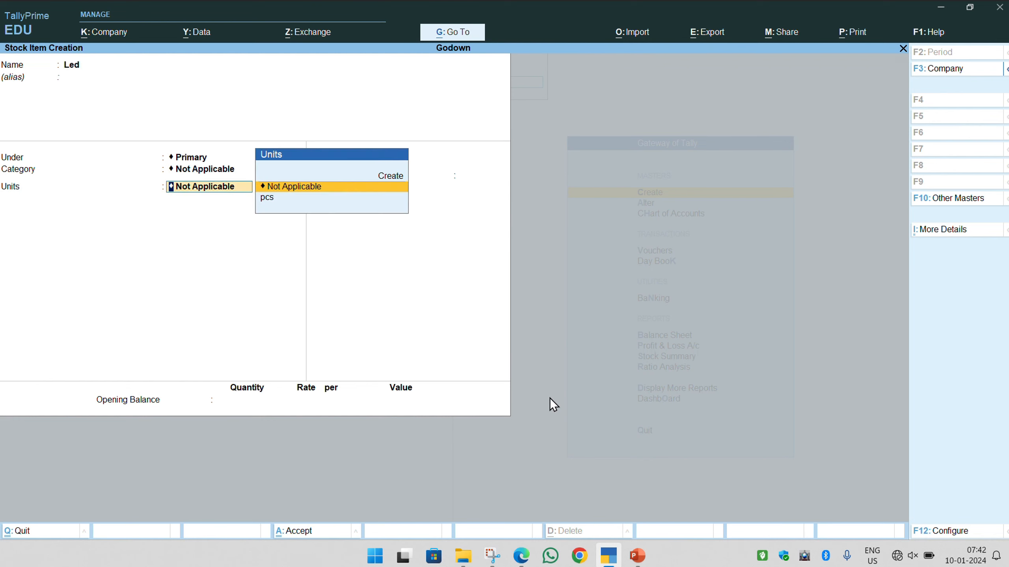
key(Down)
key(Return)
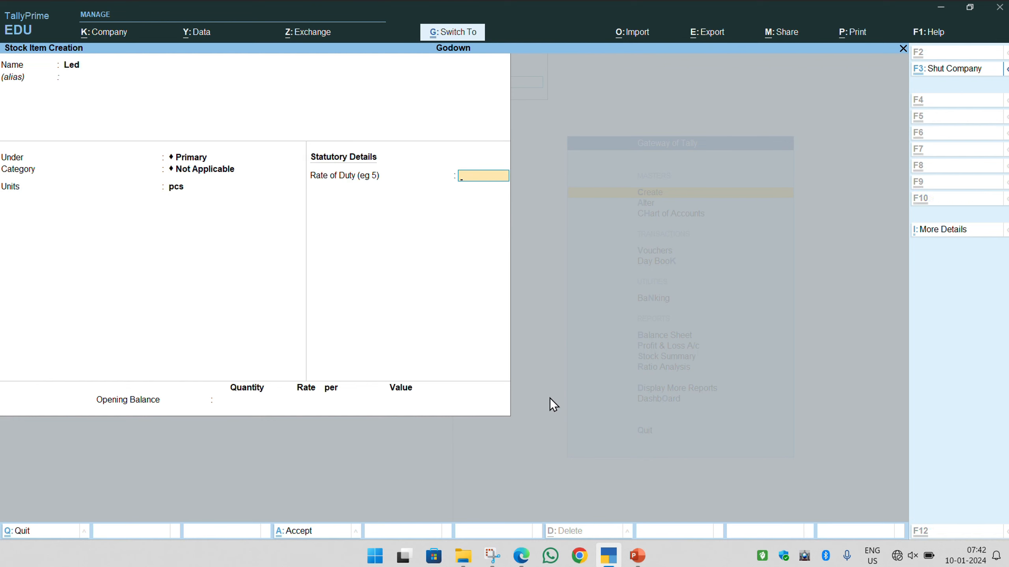
key(ctrl+a)
Step: Review the Godown Assignment's transactions in the PDF, leave stock item creation and return to the Gateway of Tally
key(alt+Tab)
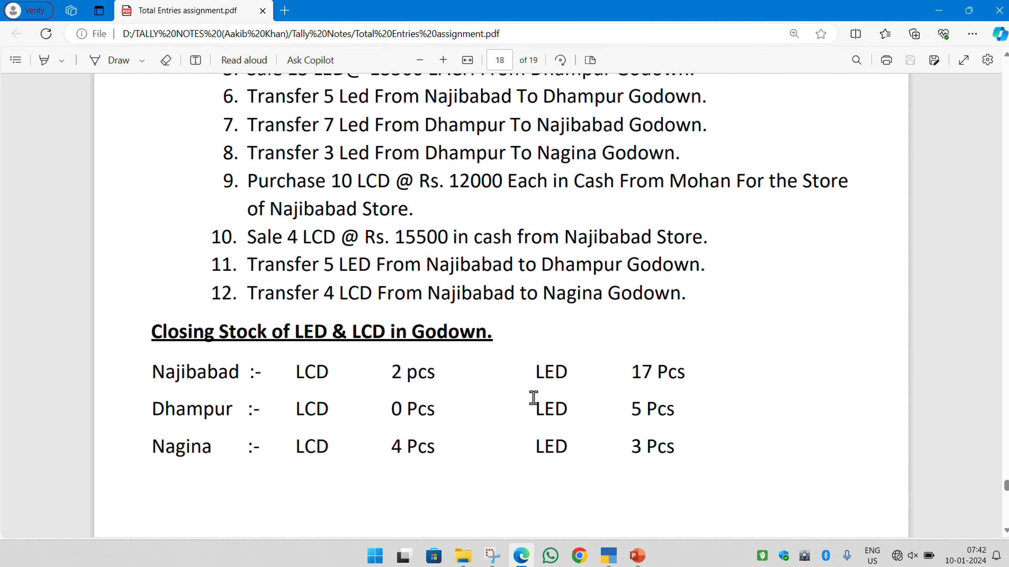
scroll(550, 282, up, 6)
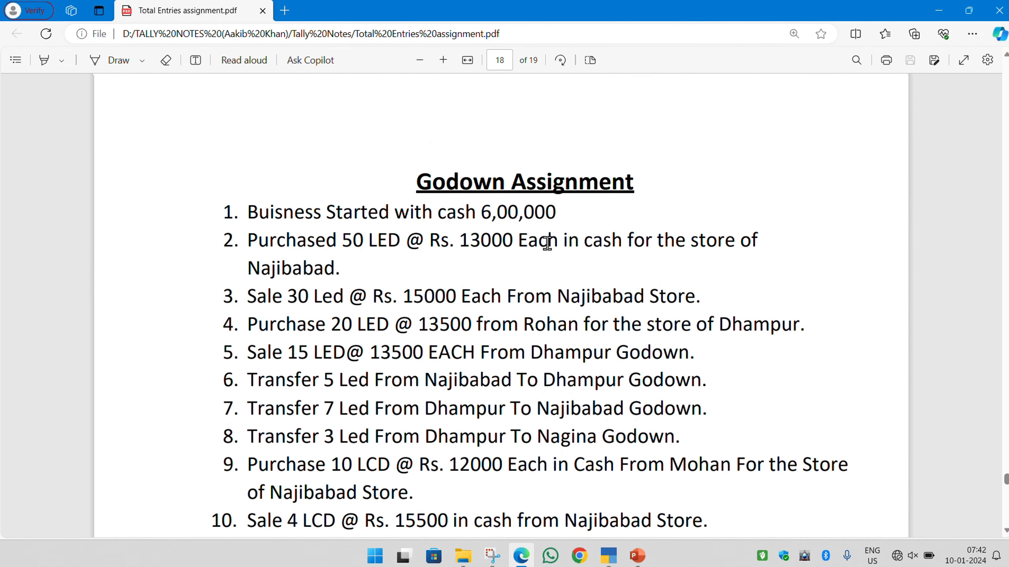
scroll(547, 243, down, 2)
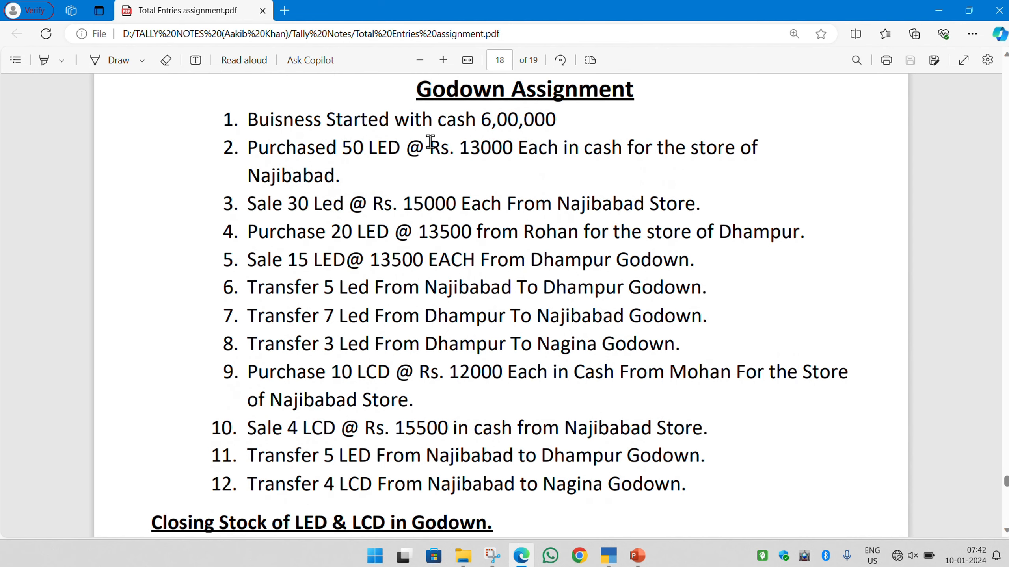
key(alt+Tab)
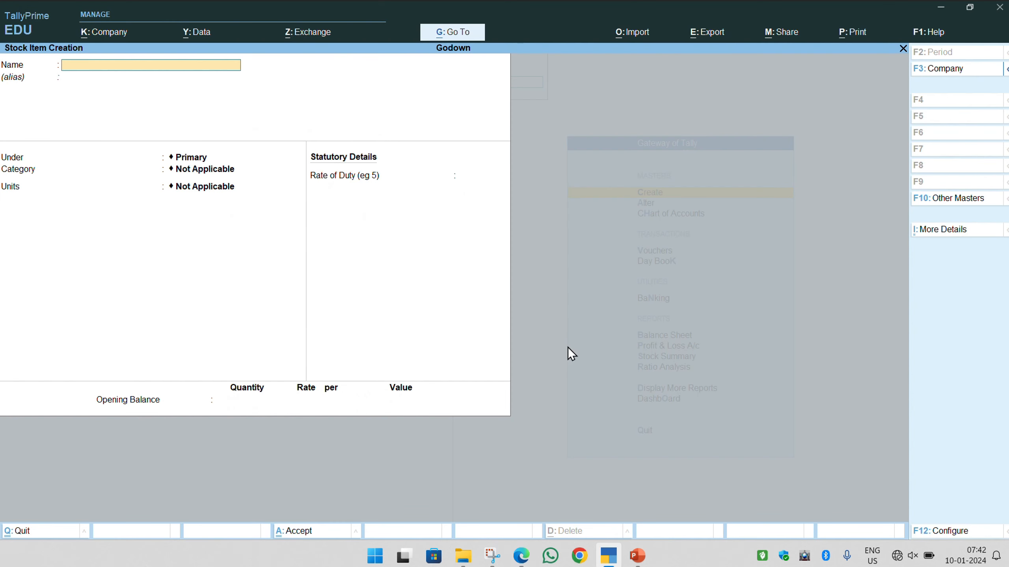
key(Escape)
key(y)
key(Escape)
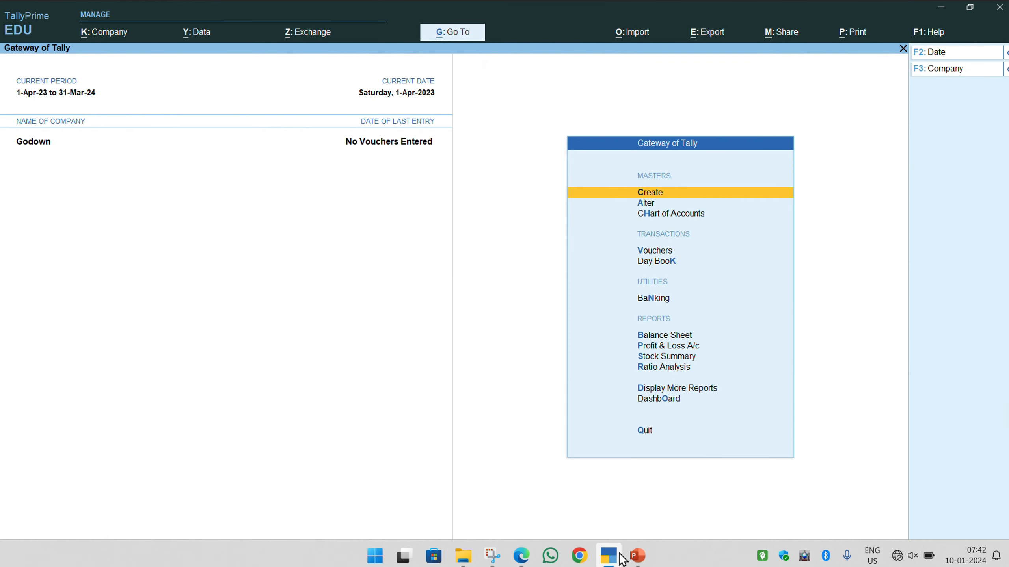
Step: Open a new Receipt voucher for the business start-up cash
key(Down)
key(Down)
key(Down)
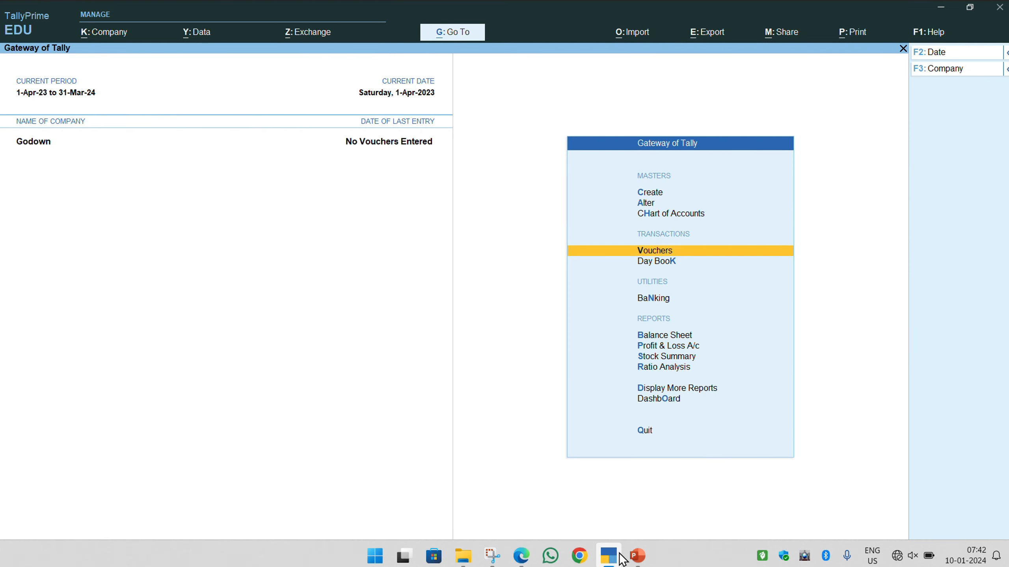
key(Return)
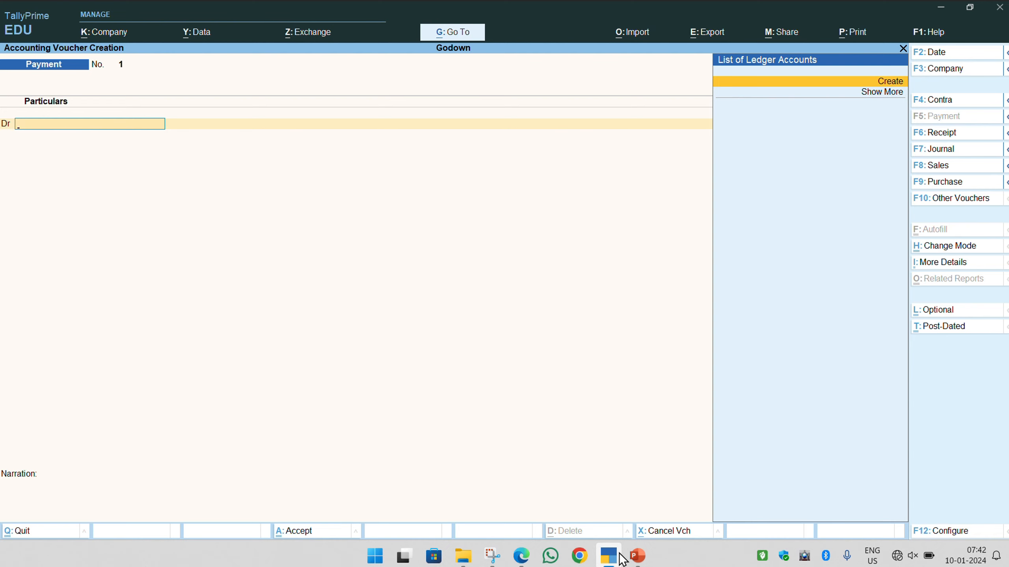
click(944, 135)
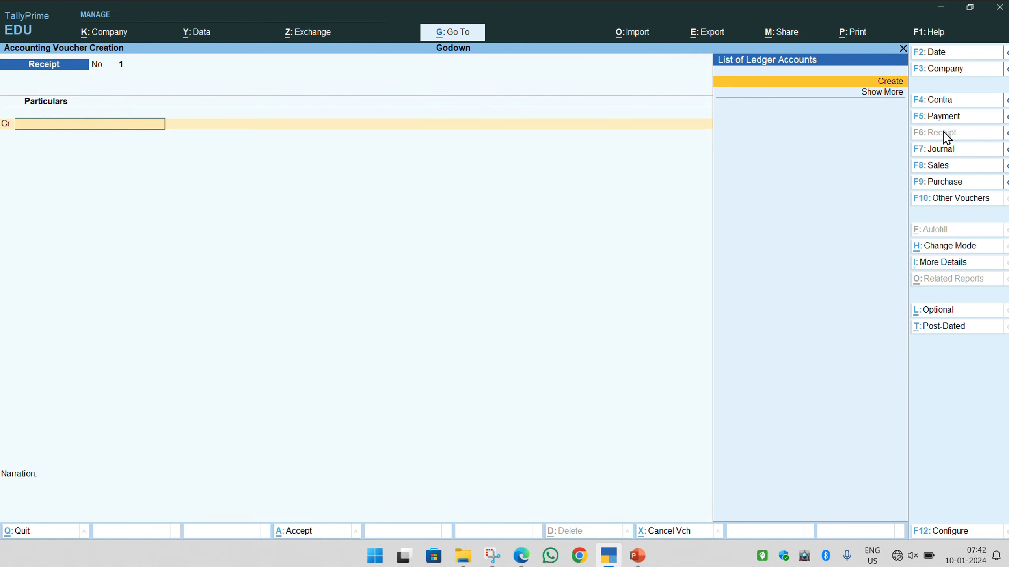
Step: Create a ledger named Capital under Capital Account from the voucher and use it as the credit entry
key(Return)
text(Capi)
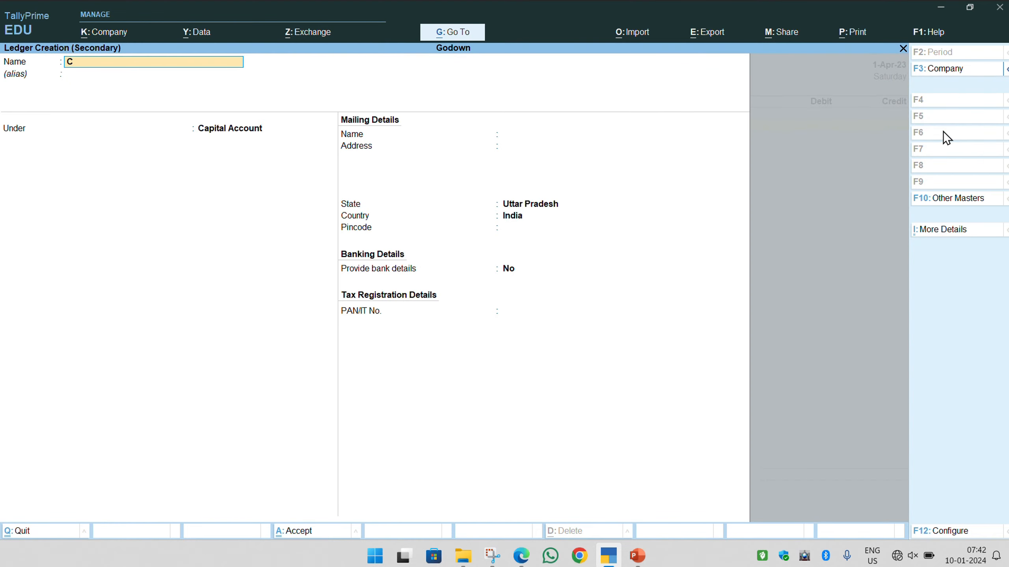
text(tal)
key(Return)
key(Return)
key(Return)
key(Return)
key(Return)
key(Return)
key(Return)
key(Return)
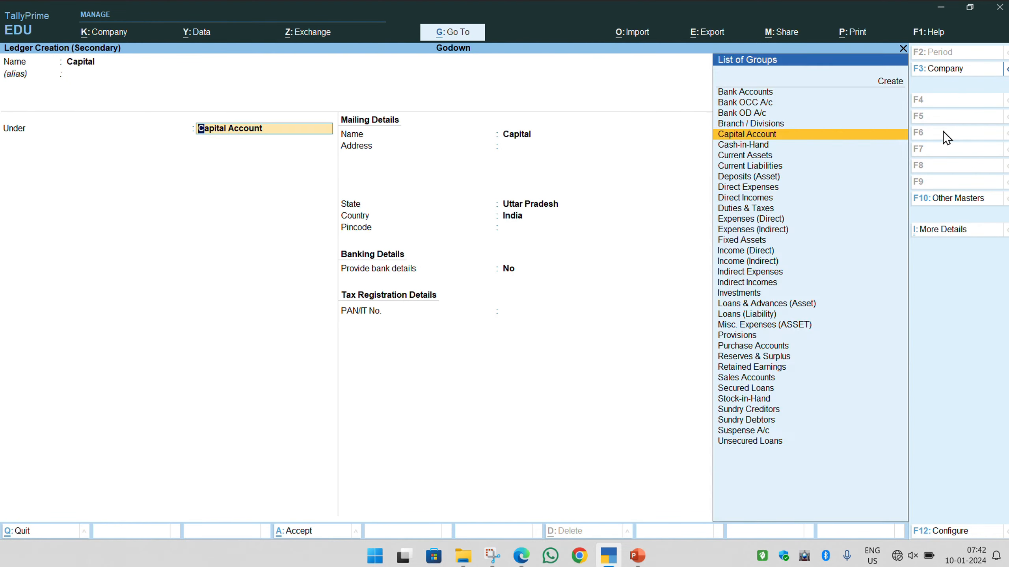
key(Return)
key(Return)
key(Return)
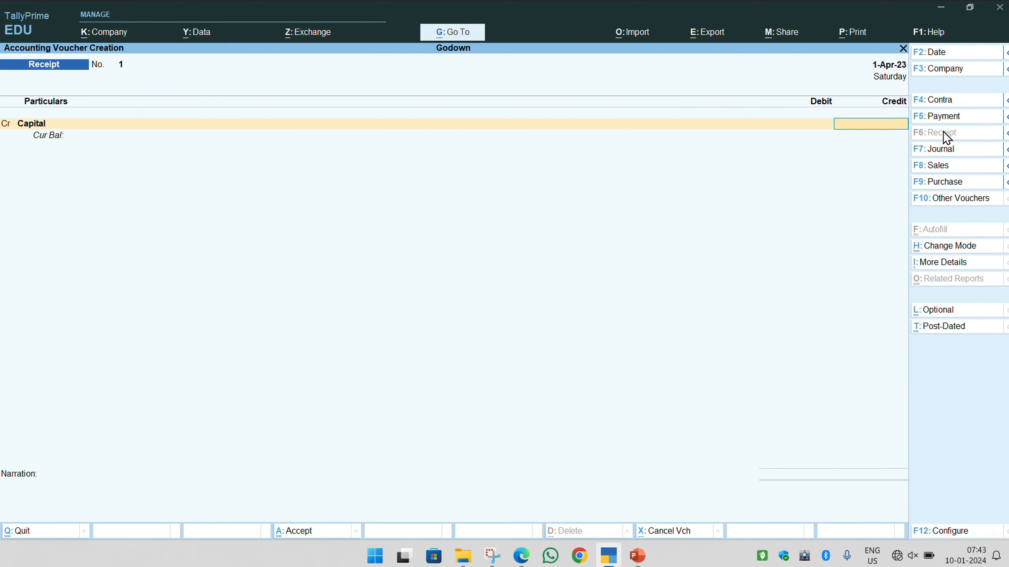
Step: Record the receipt crediting Capital and debiting Cash with 6,00,000, checking the amount against the assignment PDF, and save the voucher
text(600000)
key(alt+Tab)
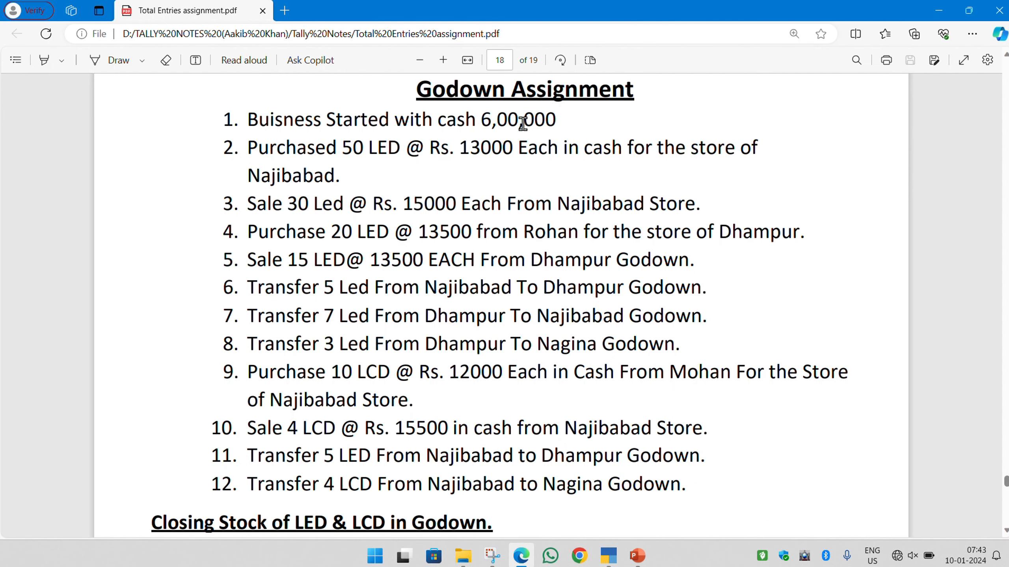
key(alt+Tab)
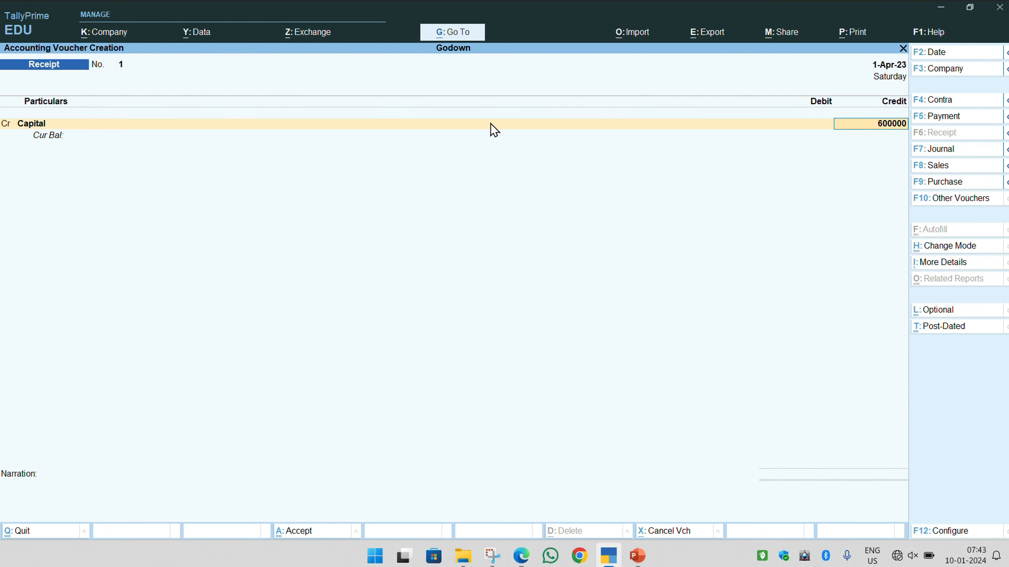
key(Return)
key(Return)
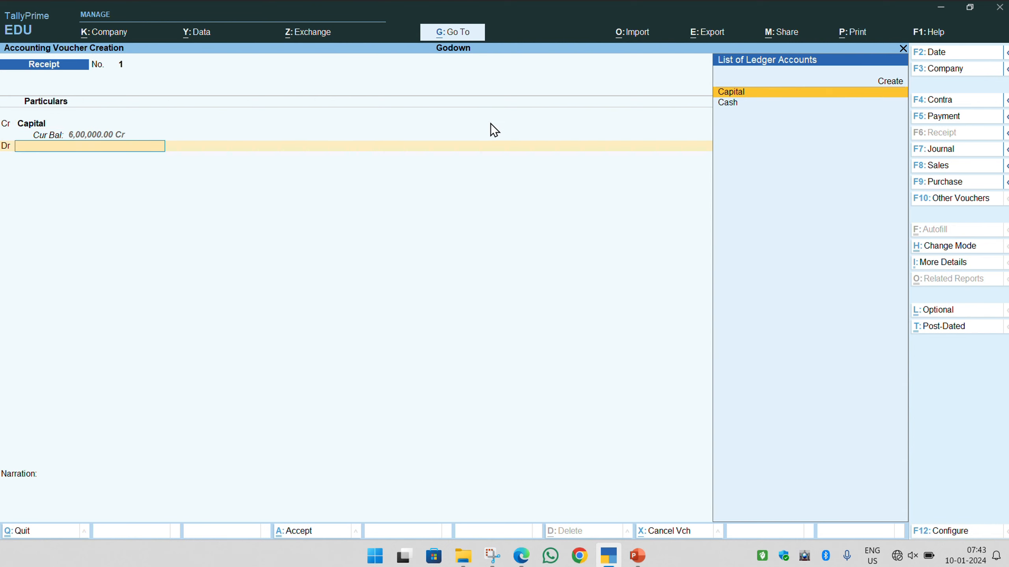
key(Down)
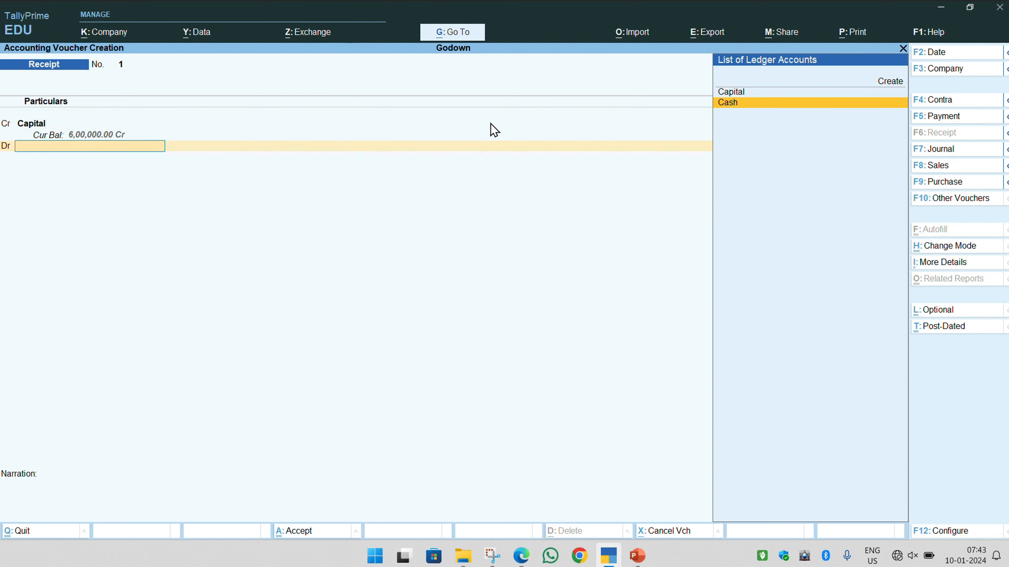
key(Return)
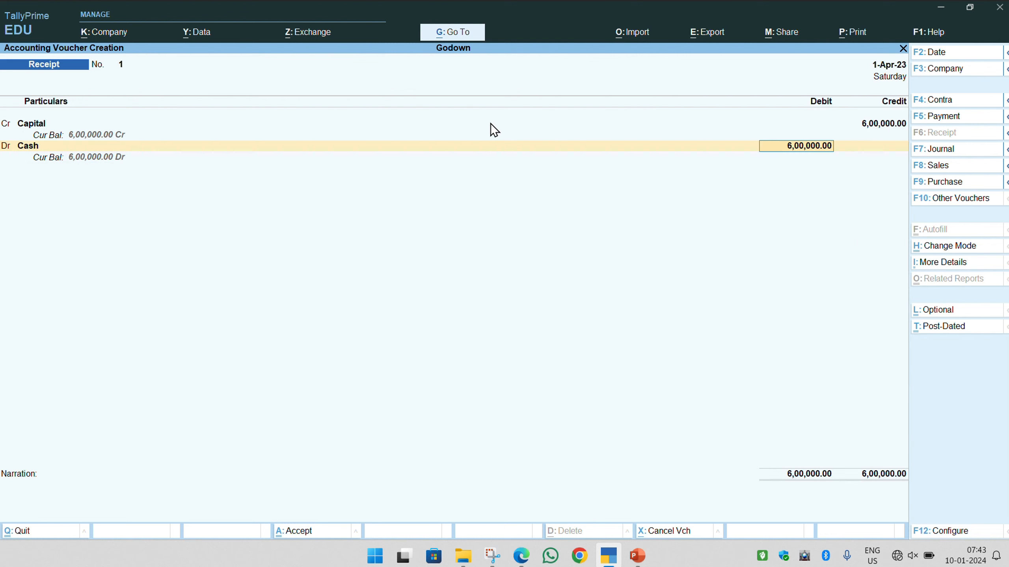
key(Return)
key(Return)
key(Return)
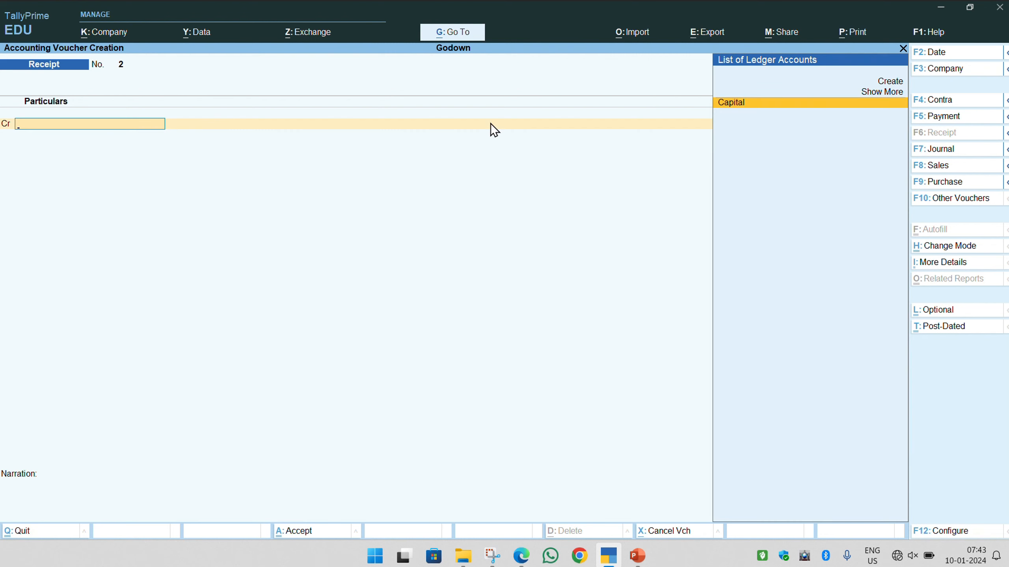
Step: Check the second transaction in the assignment PDF, open a new Purchase voucher and set its party account to Cash
key(alt)
key(alt+Tab)
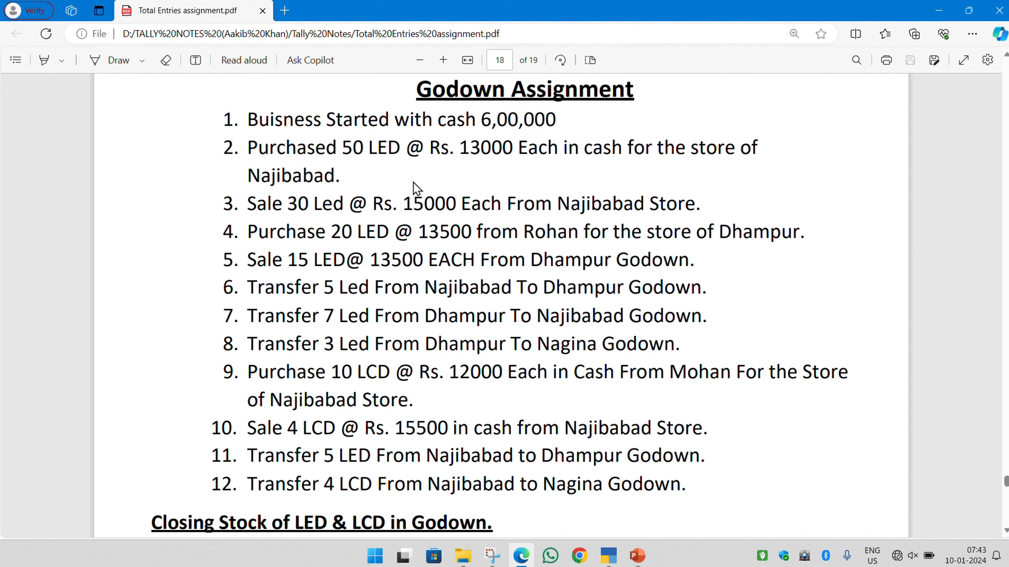
key(alt+Tab)
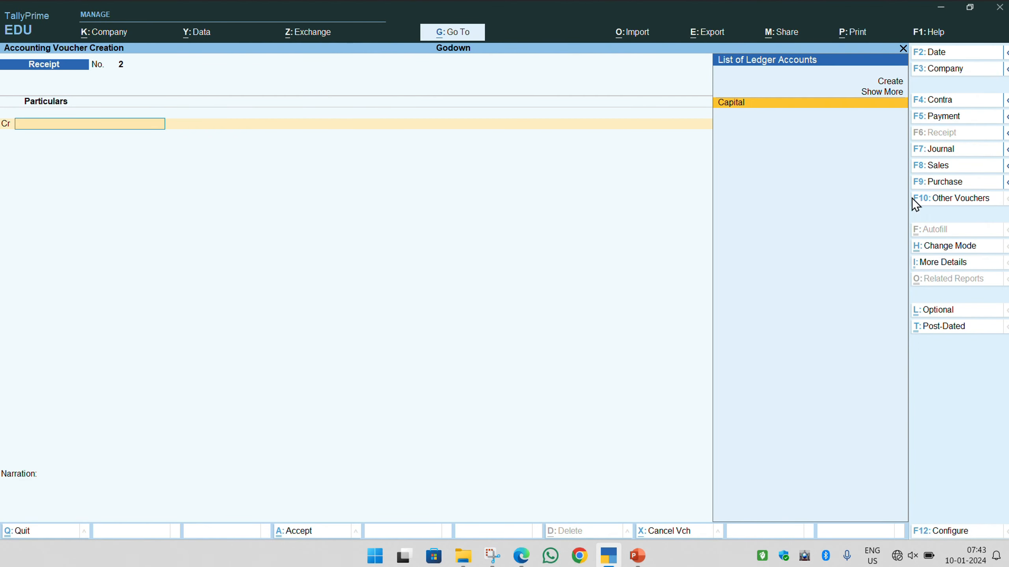
click(949, 186)
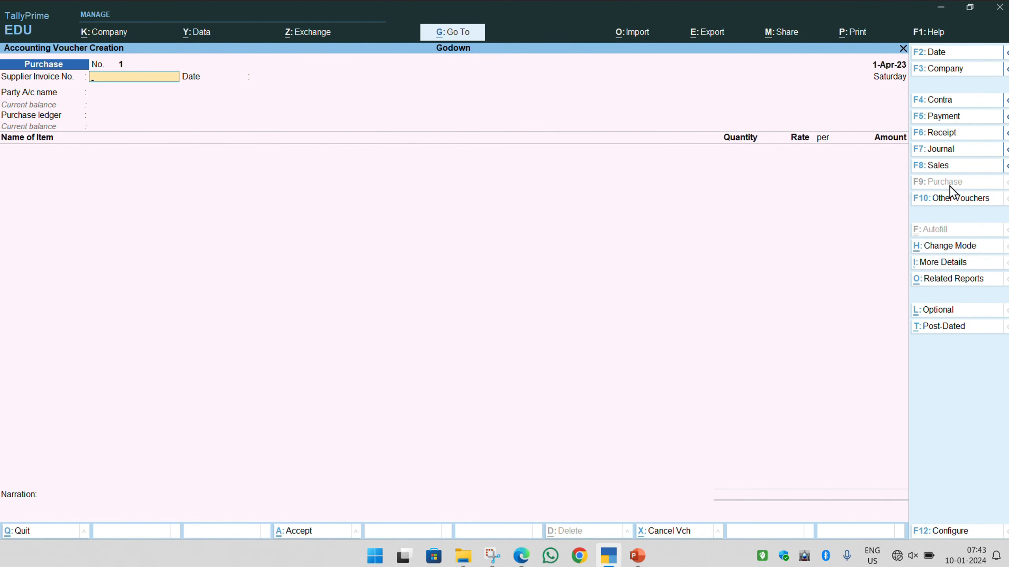
key(alt+Tab)
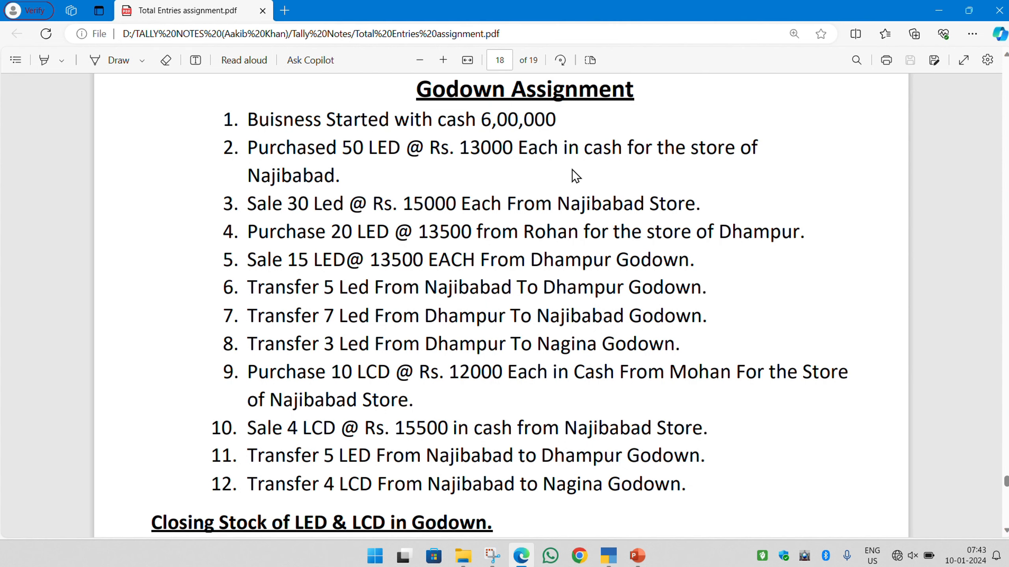
key(alt+Tab)
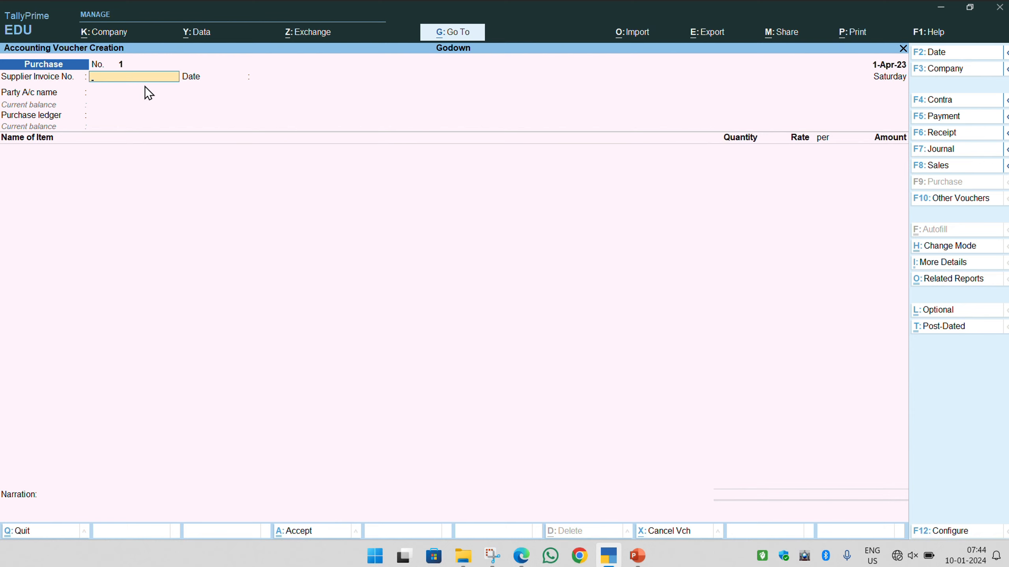
key(Return)
key(Return)
key(Return)
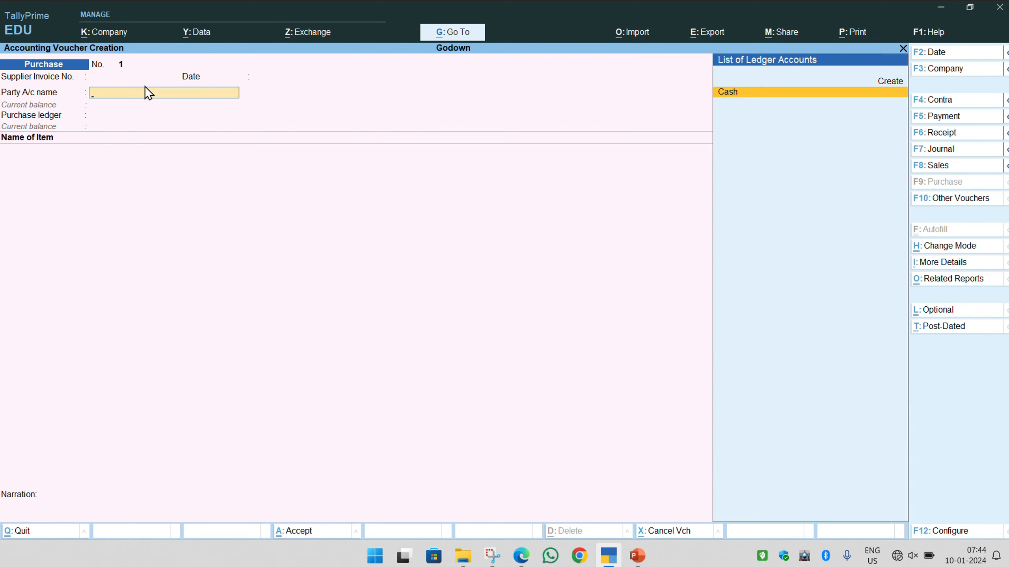
key(Return)
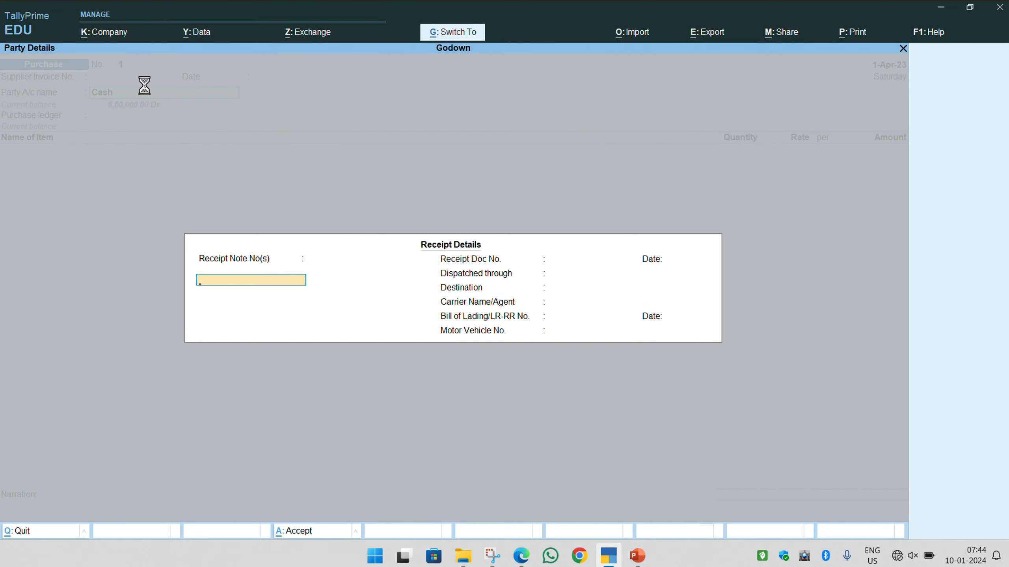
key(ctrl+a)
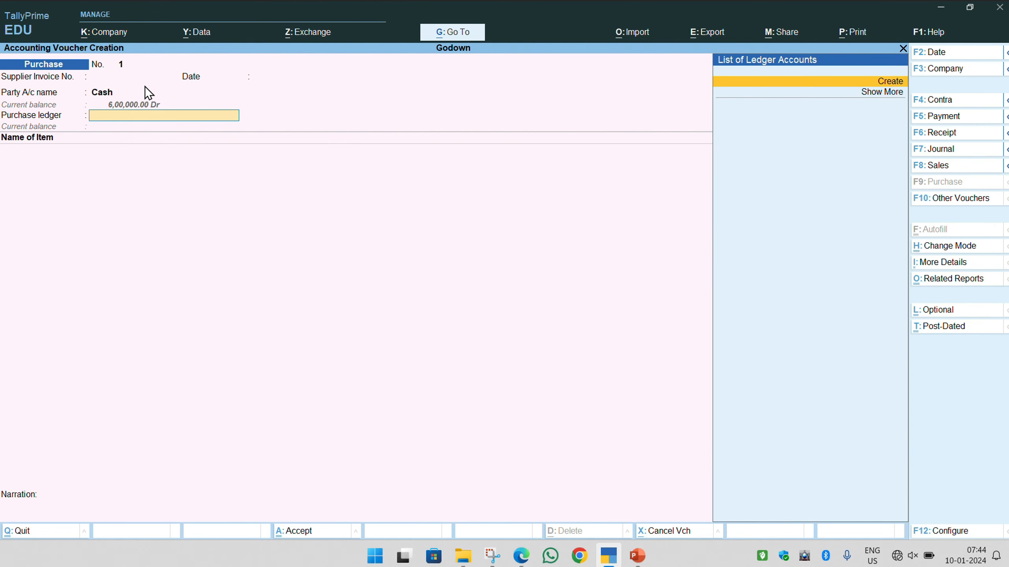
Step: Create a ledger named Purchase under Purchase Accounts from the voucher and use it as the purchase ledger
key(alt+c)
text(P)
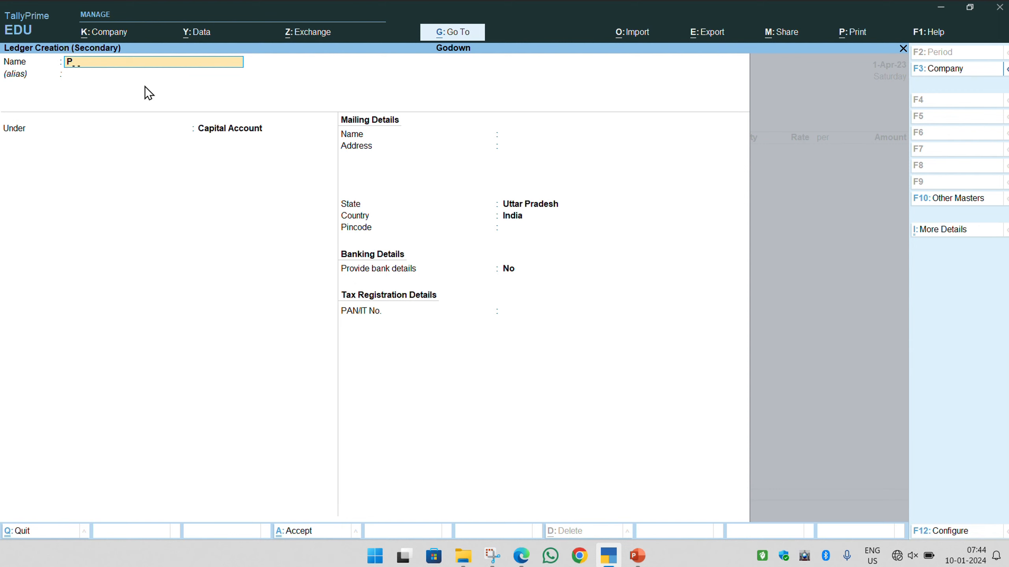
text(urchase)
key(Return)
key(Return)
text(Pur)
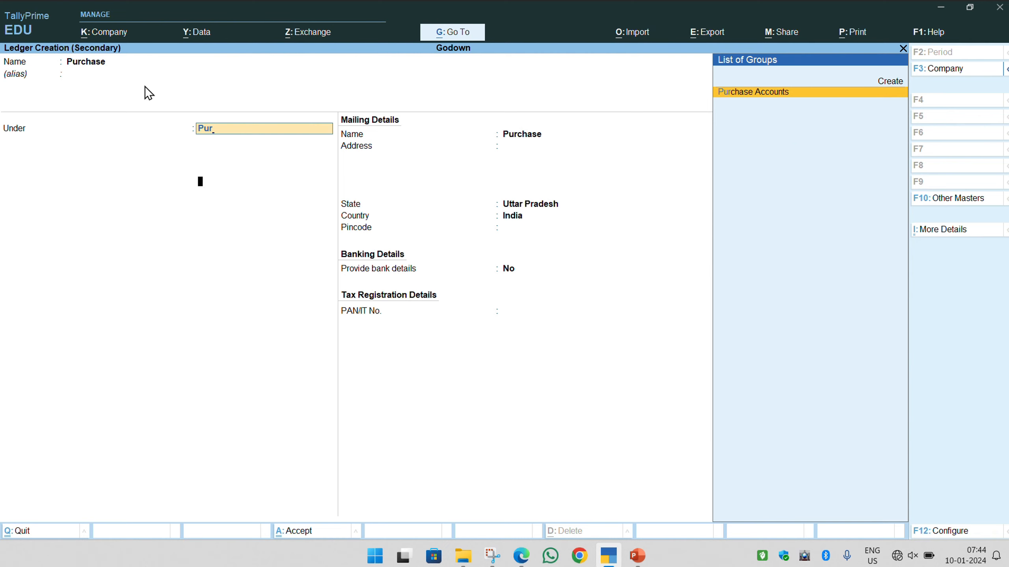
key(Return)
key(ctrl+a)
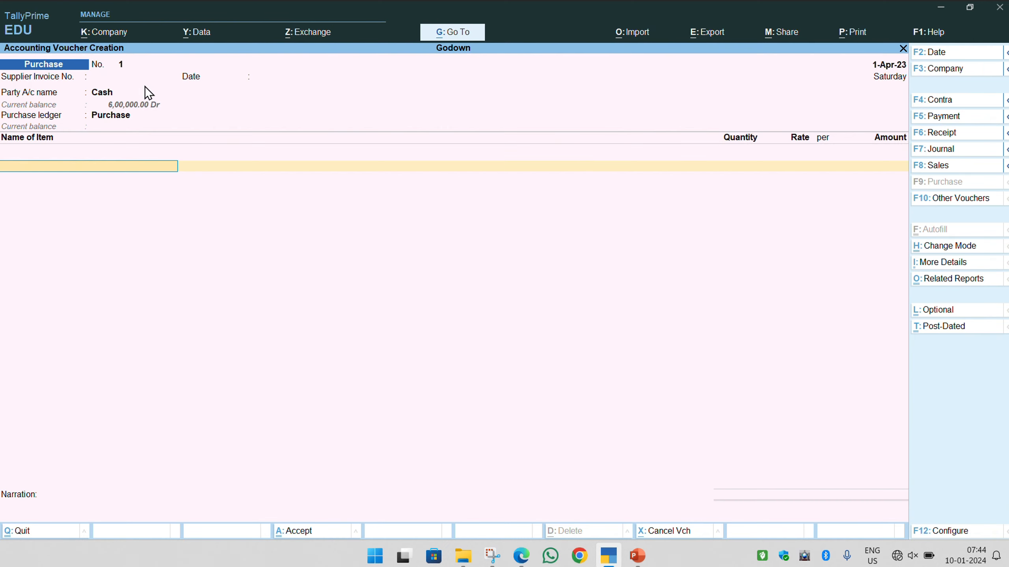
Step: Review the transactions and closing stock in the assignment PDF and add Led as the purchased item
key(alt+Tab)
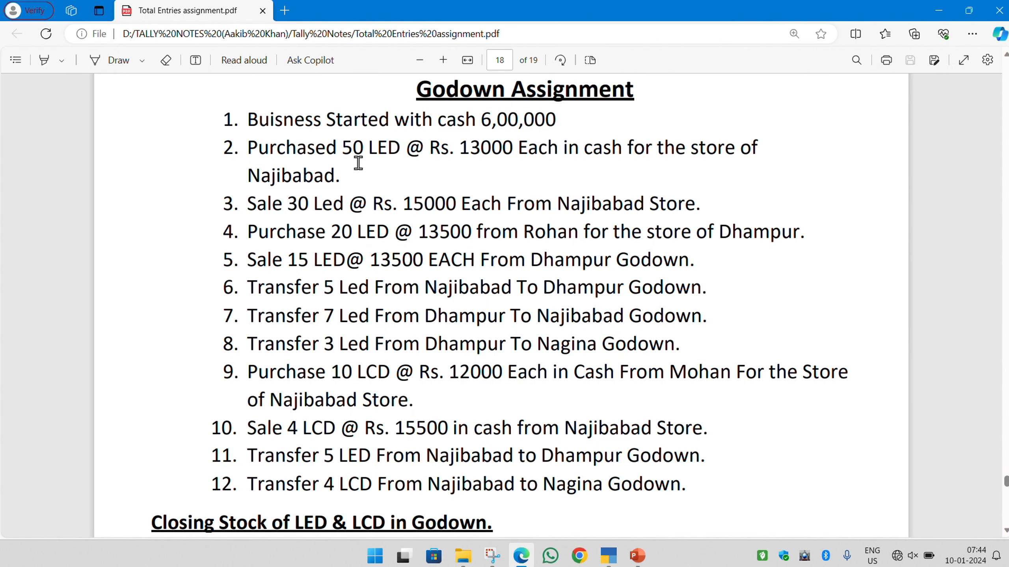
key(alt+Tab)
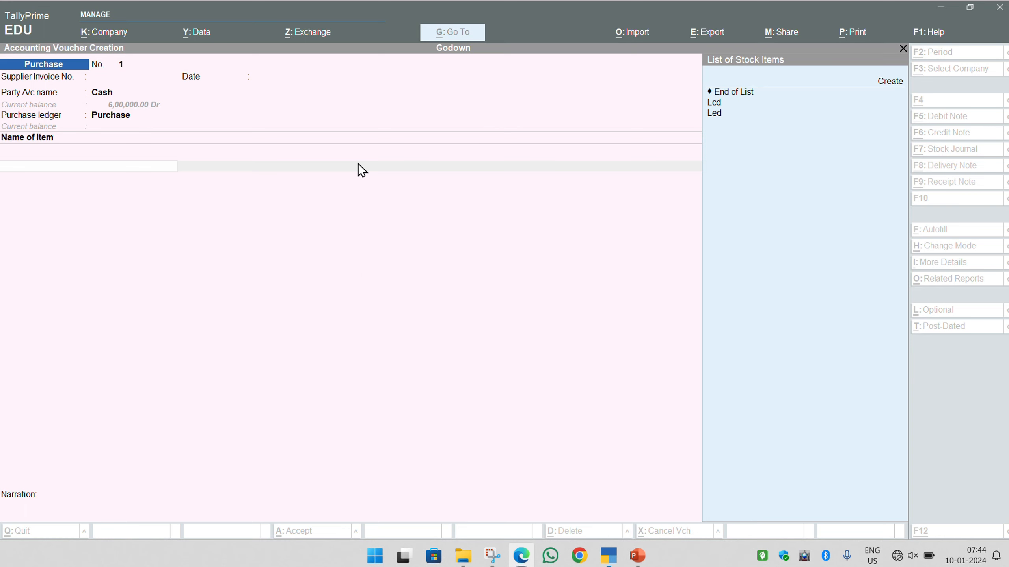
key(Down)
key(Down)
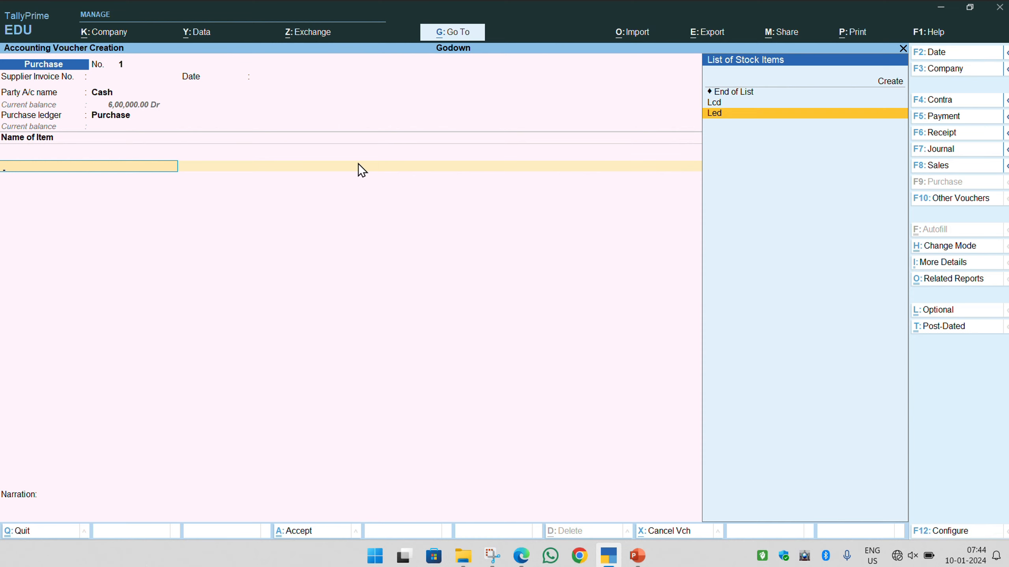
key(alt+Tab)
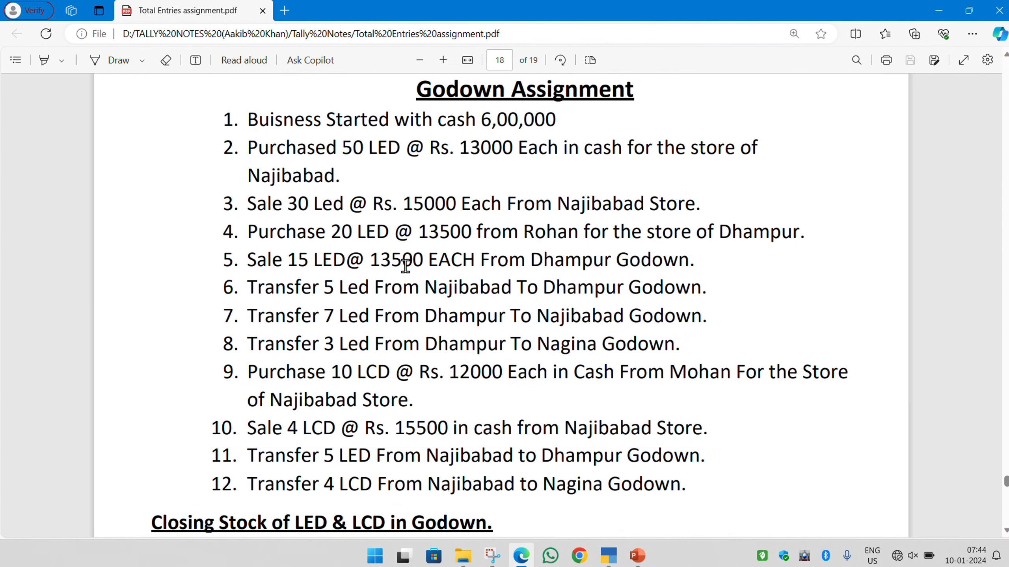
scroll(405, 266, down, 5)
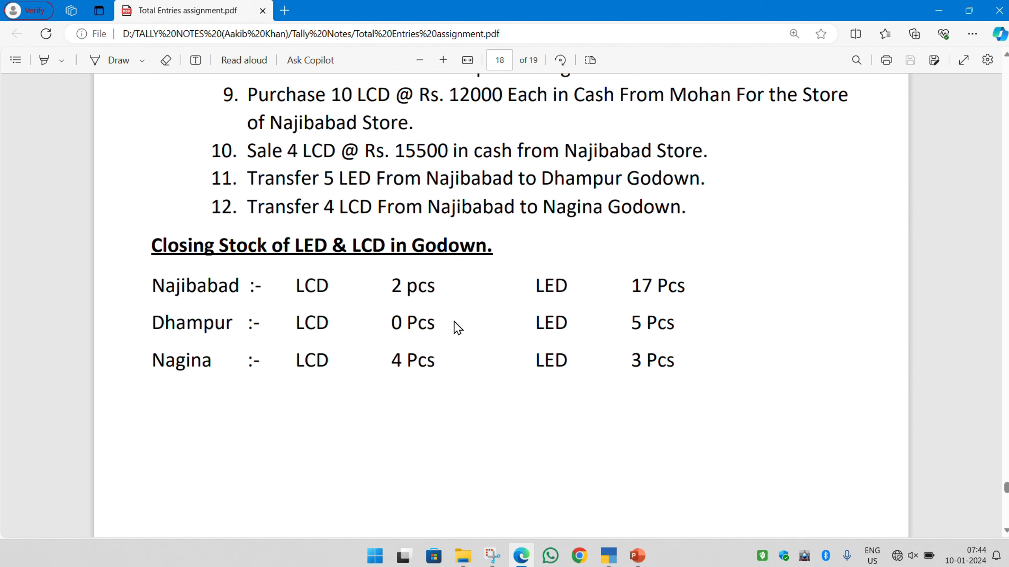
key(alt+Tab)
key(alt+Tab)
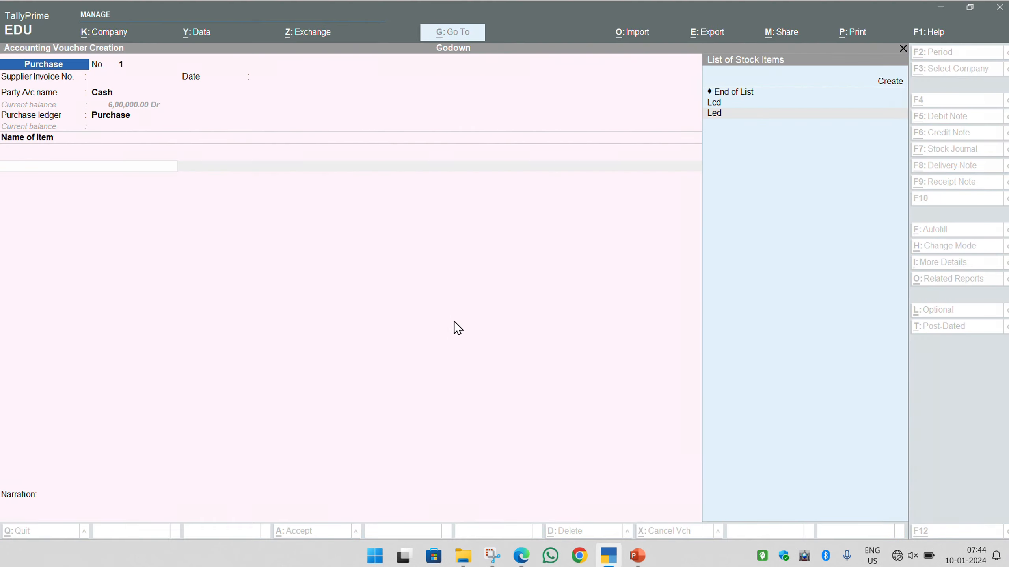
scroll(454, 322, up, 7)
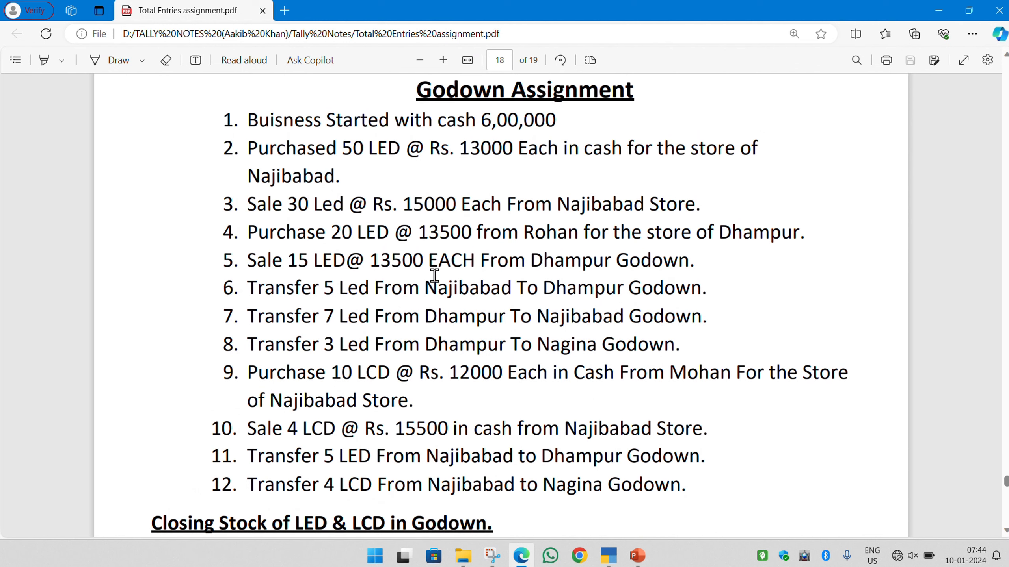
key(alt+Tab)
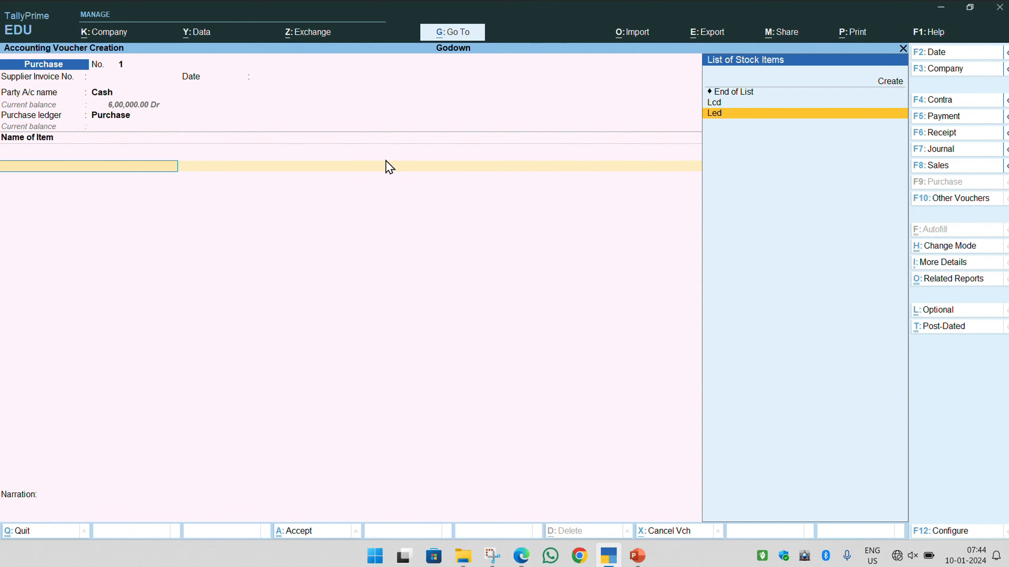
key(Return)
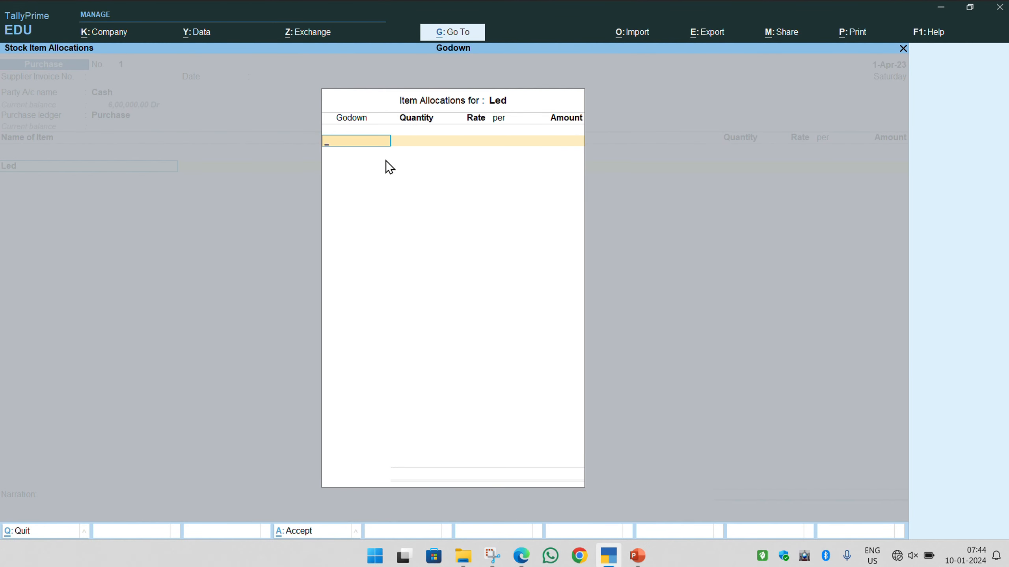
Step: Allocate 50 pcs of Led to the Najibabad godown at a rate of 13000, checking the rate in the assignment PDF
key(Down)
key(Down)
key(Down)
key(Down)
key(Return)
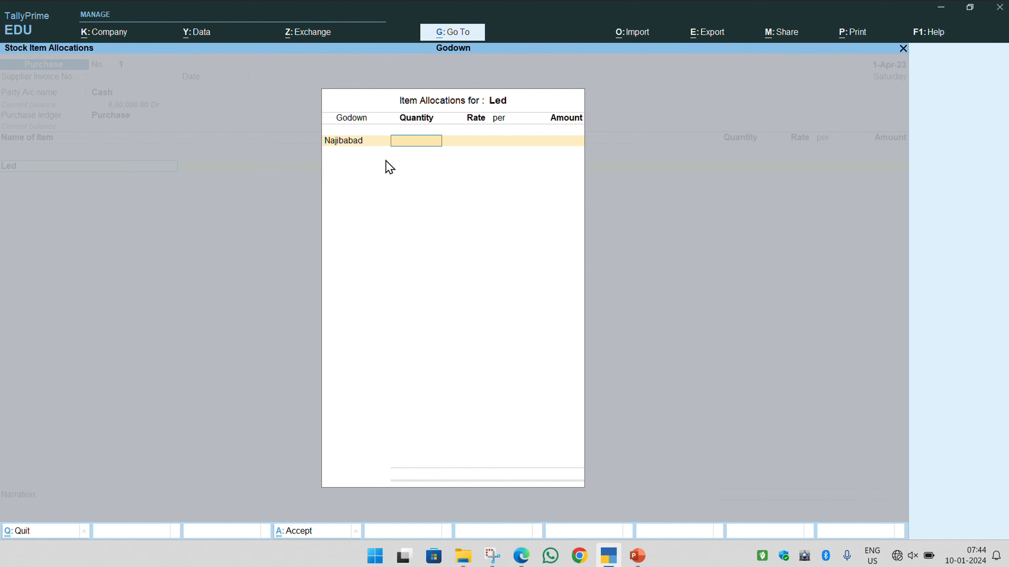
text(50)
key(Return)
key(alt+Tab)
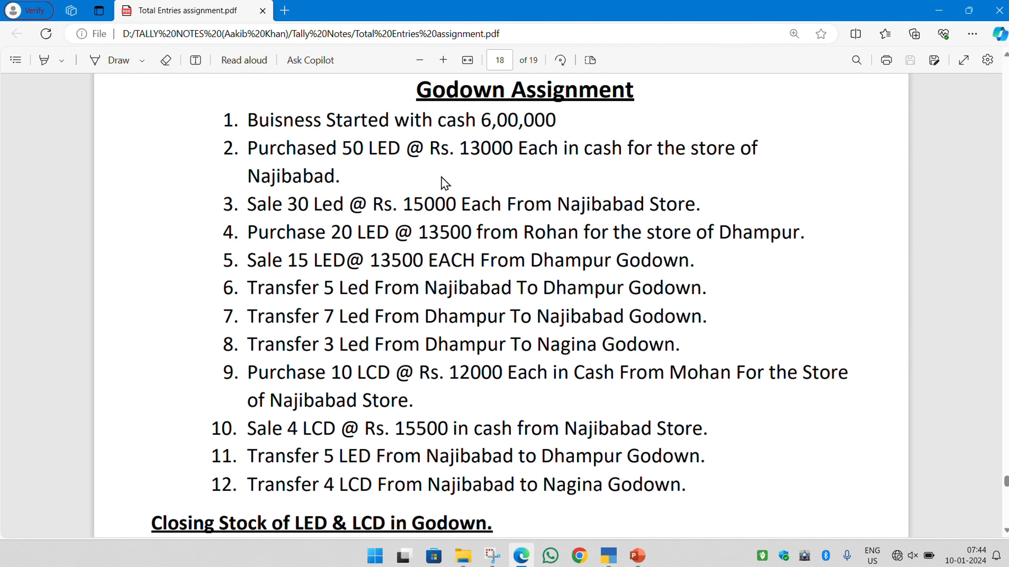
key(alt+Tab)
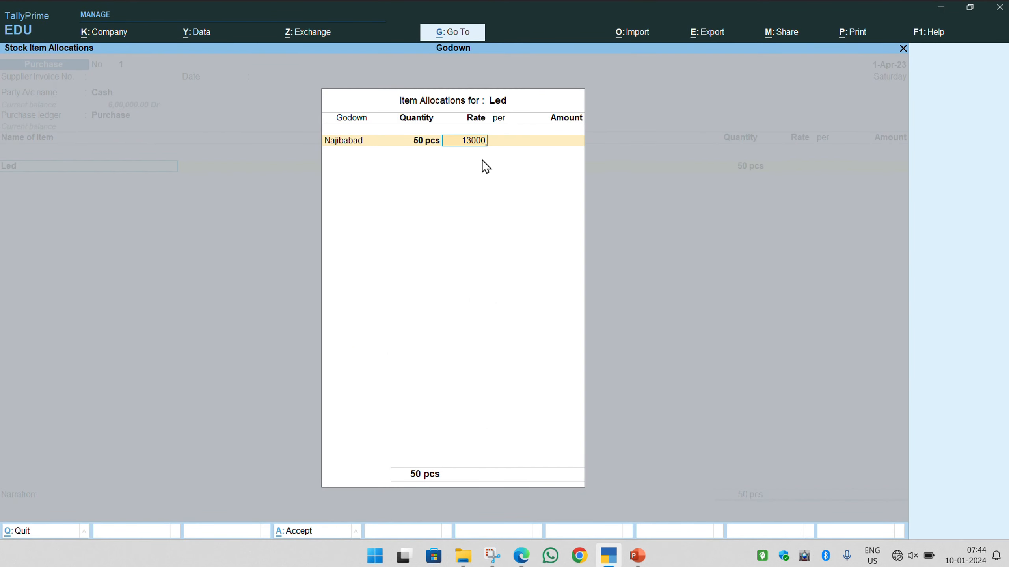
text(13000)
key(Return)
key(Return)
key(Return)
key(Return)
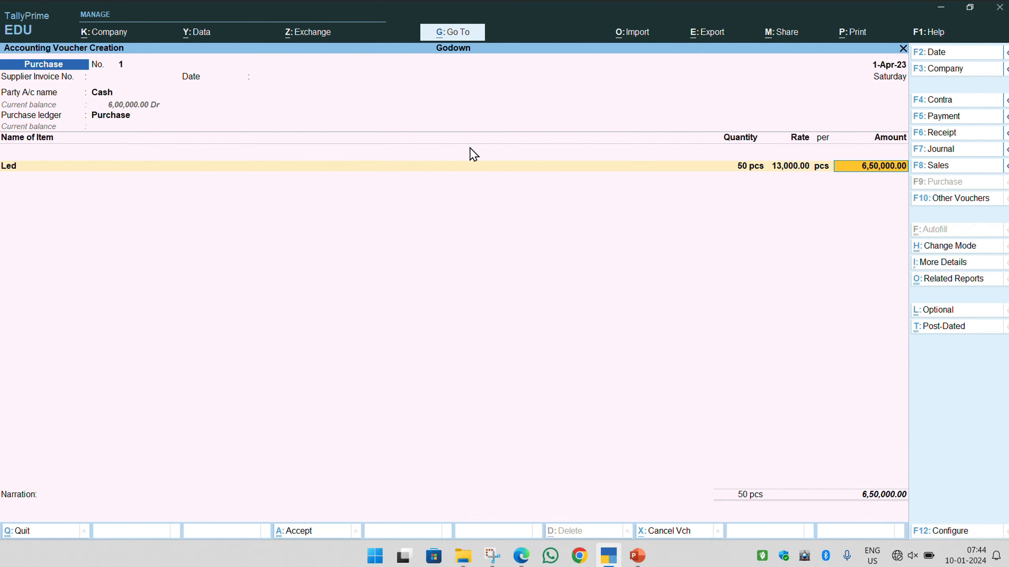
Step: Finish the item list and save the cash purchase voucher
key(Return)
key(Return)
key(Return)
key(Return)
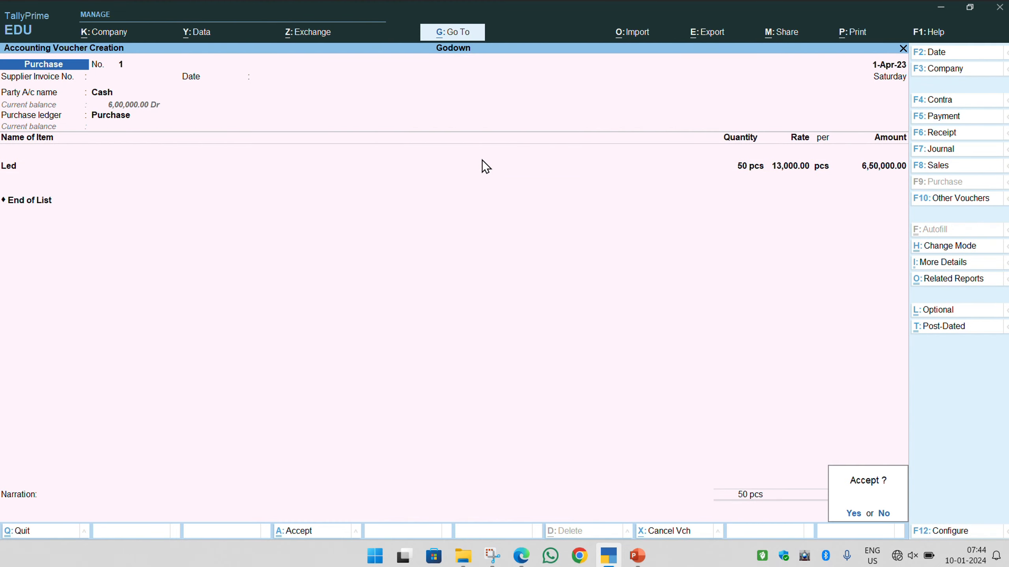
key(Return)
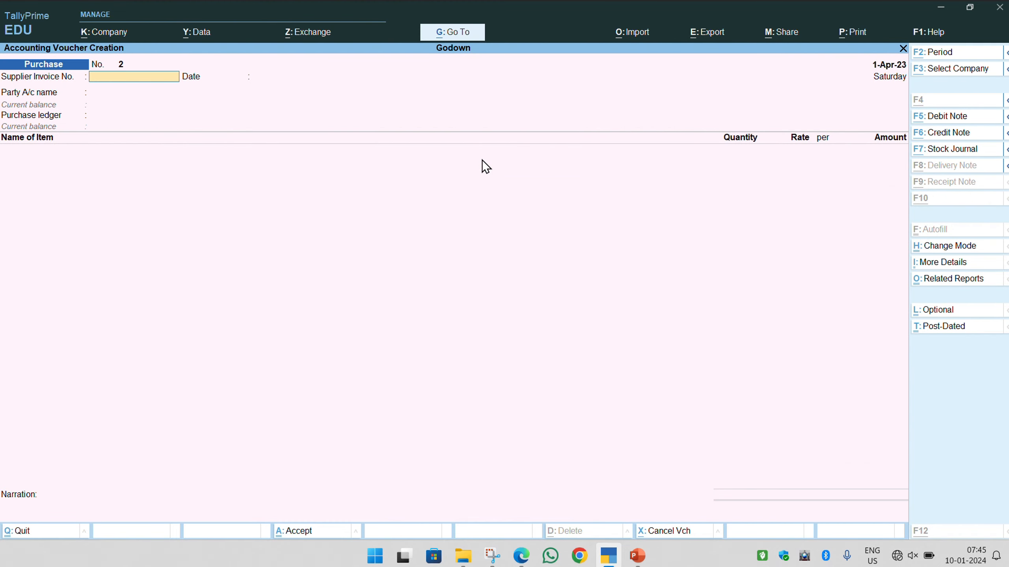
Step: Recheck the assignment PDF, leave voucher creation and review the Stock Summary for the purchased stock
key(alt+Tab)
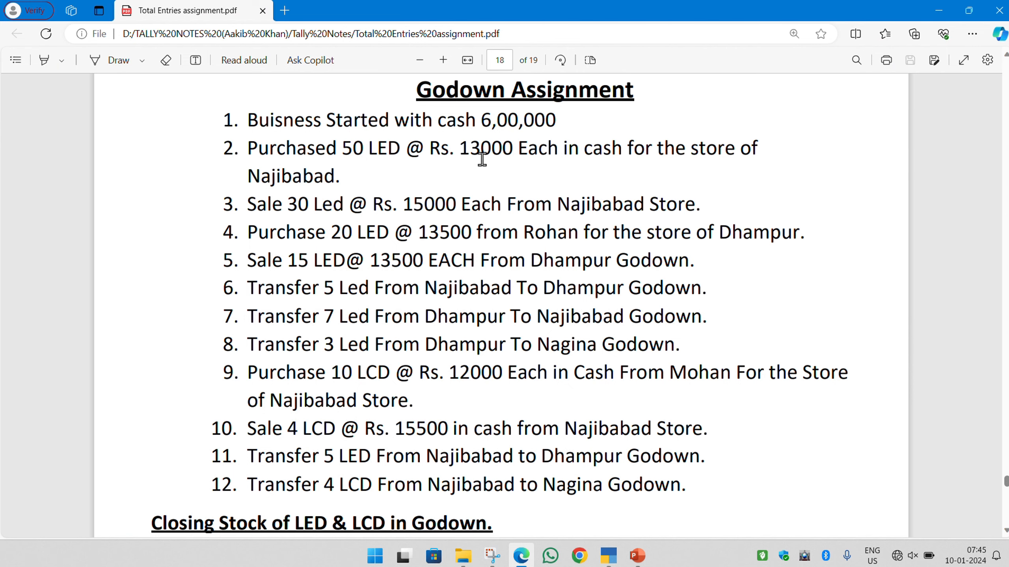
key(alt+Tab)
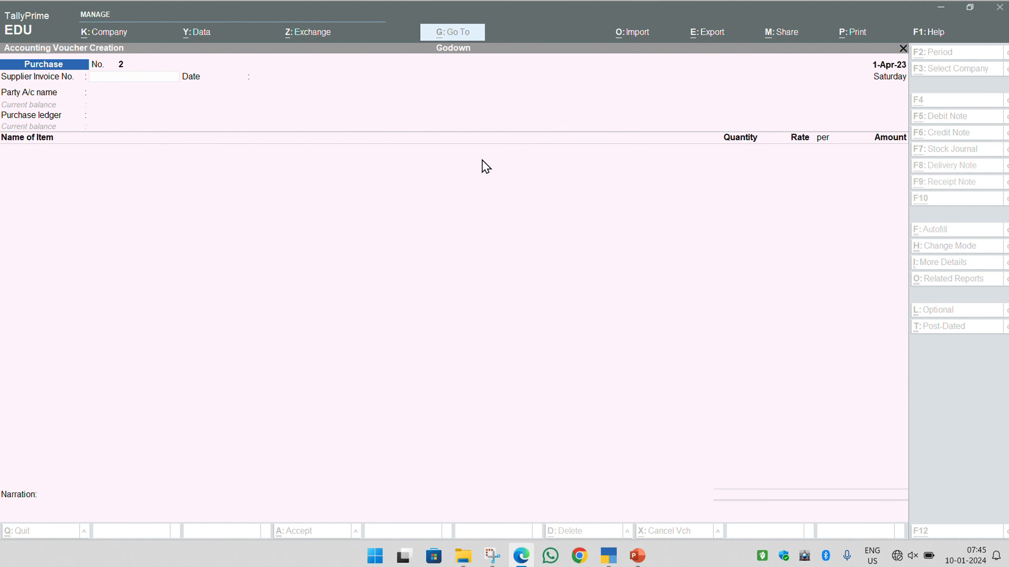
key(Escape)
key(y)
key(Down)
key(Down)
key(Down)
key(Down)
key(Down)
key(Down)
key(Down)
key(Down)
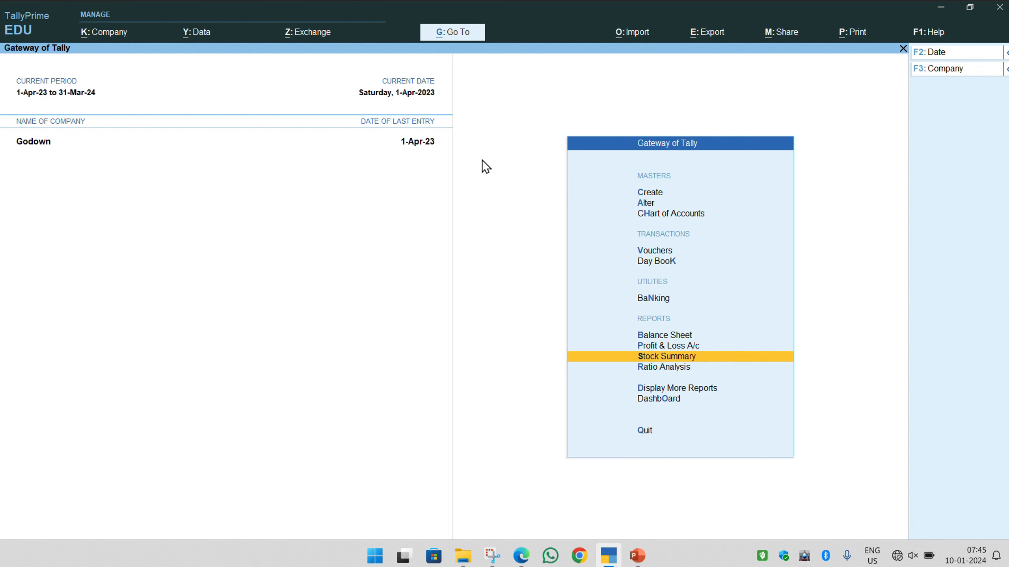
key(Return)
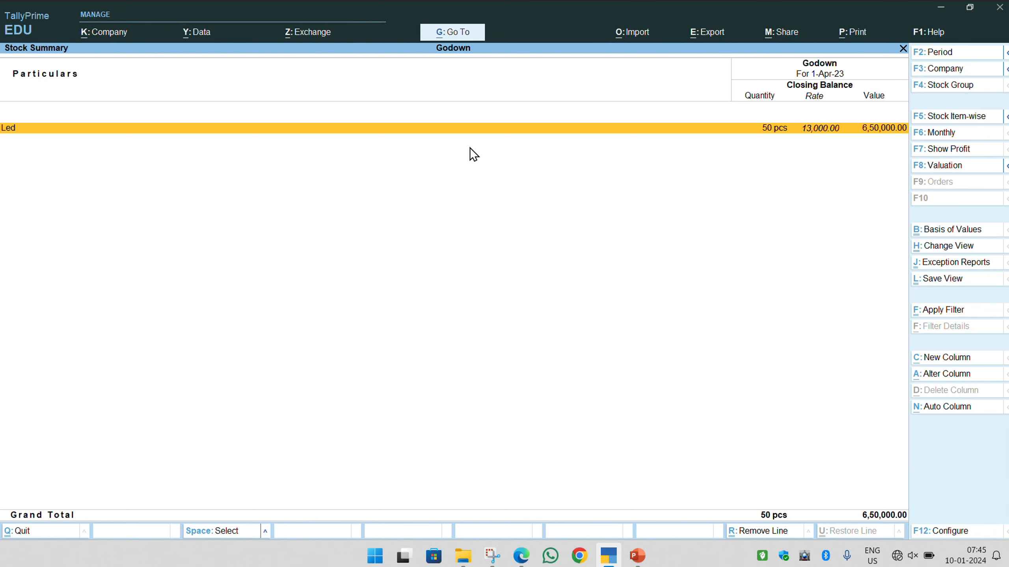
key(Escape)
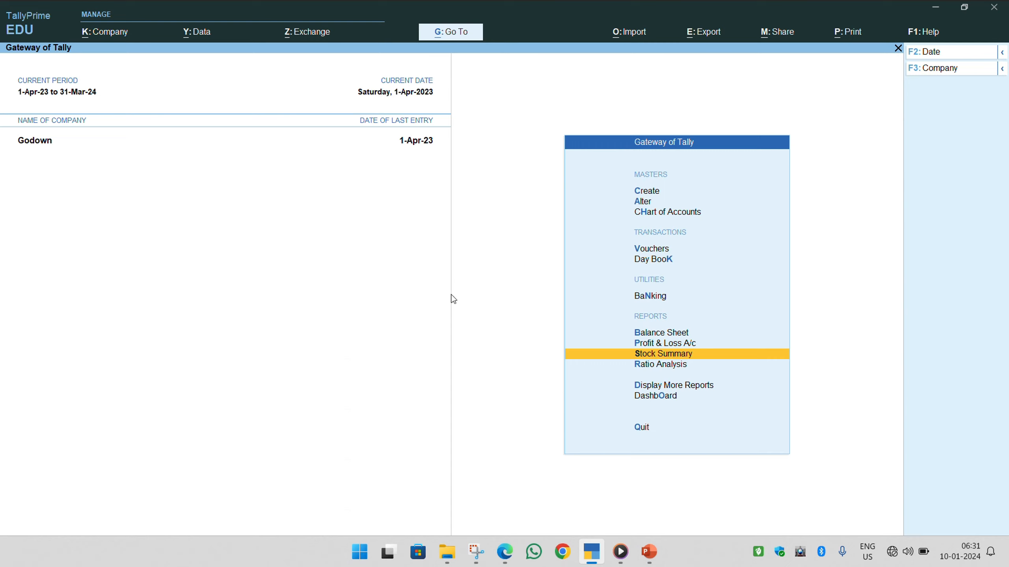
Step: Open the cash purchase voucher from the Day Book for review
key(Up)
key(Up)
key(Up)
key(Up)
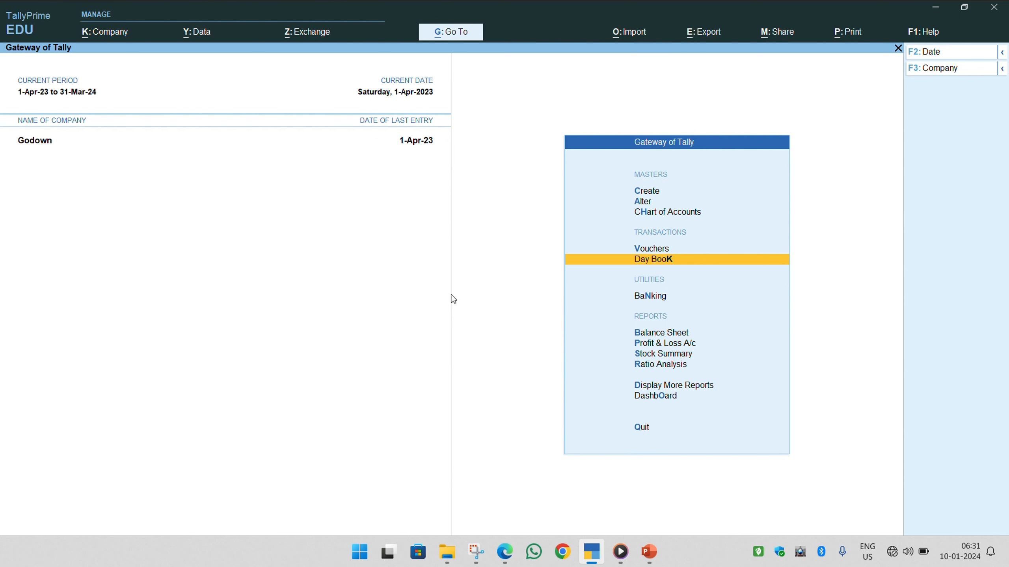
key(Down)
key(Up)
key(Return)
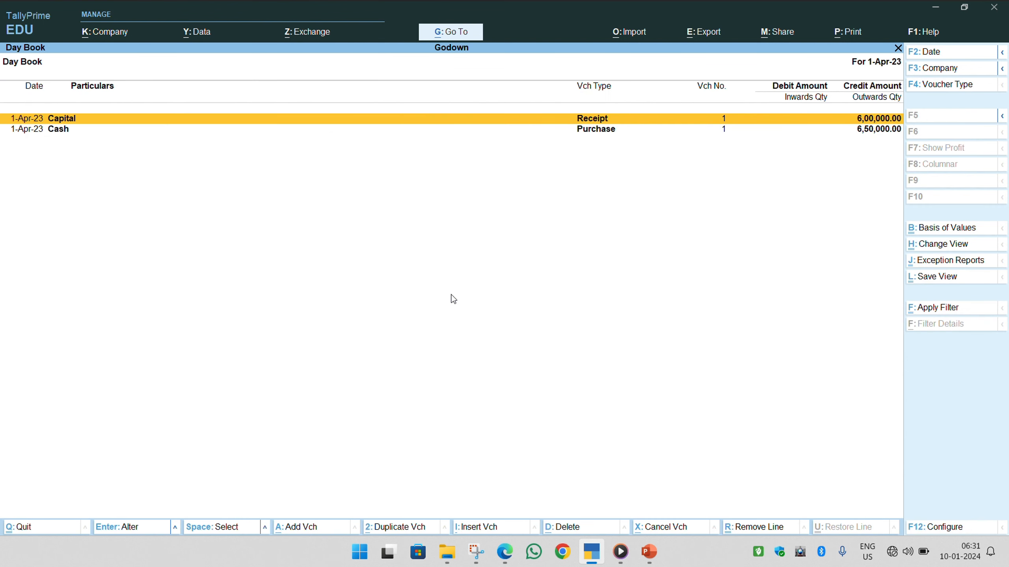
key(Down)
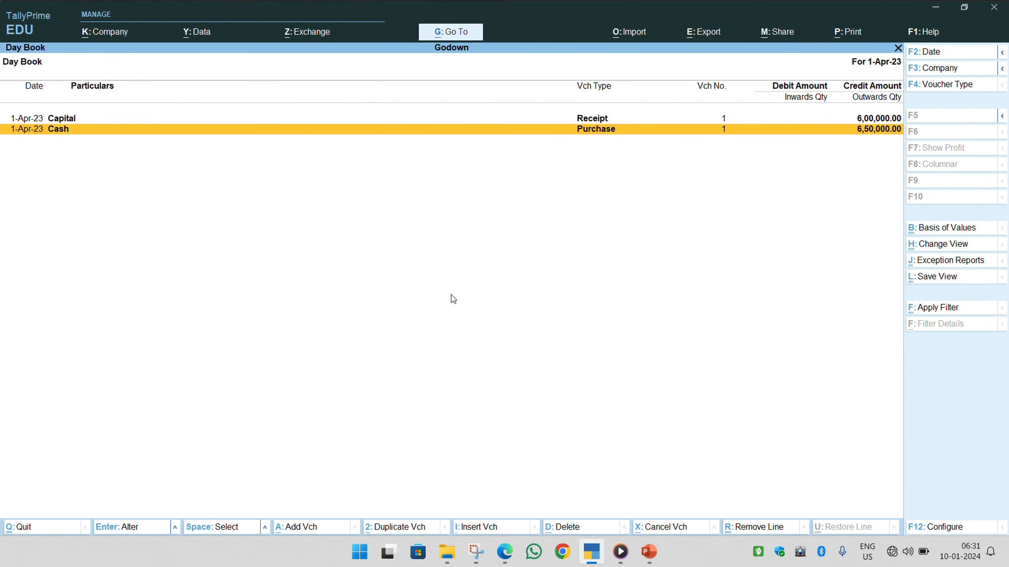
key(Return)
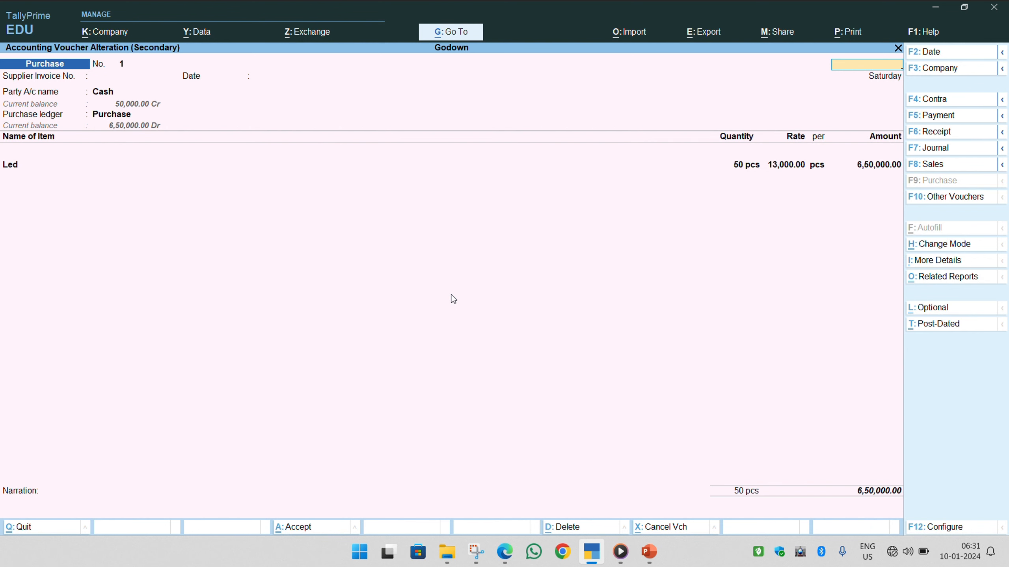
Step: Close the purchase voucher, return to the Gateway of Tally and open the Stock Summary
key(Escape)
key(Escape)
key(Escape)
key(Escape)
key(Down)
key(Down)
key(Down)
key(Down)
key(Down)
key(Down)
key(Down)
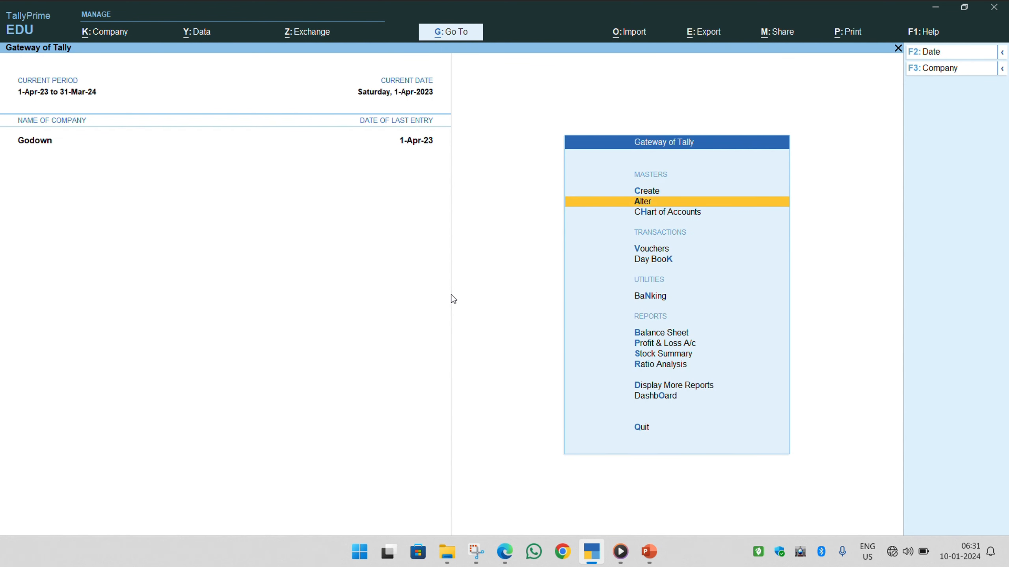
key(Down)
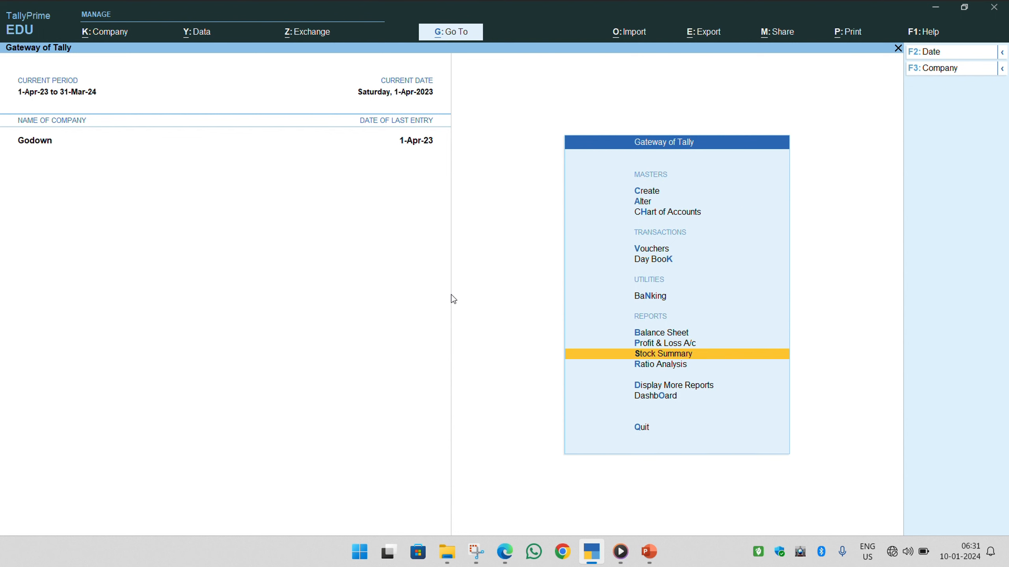
key(Return)
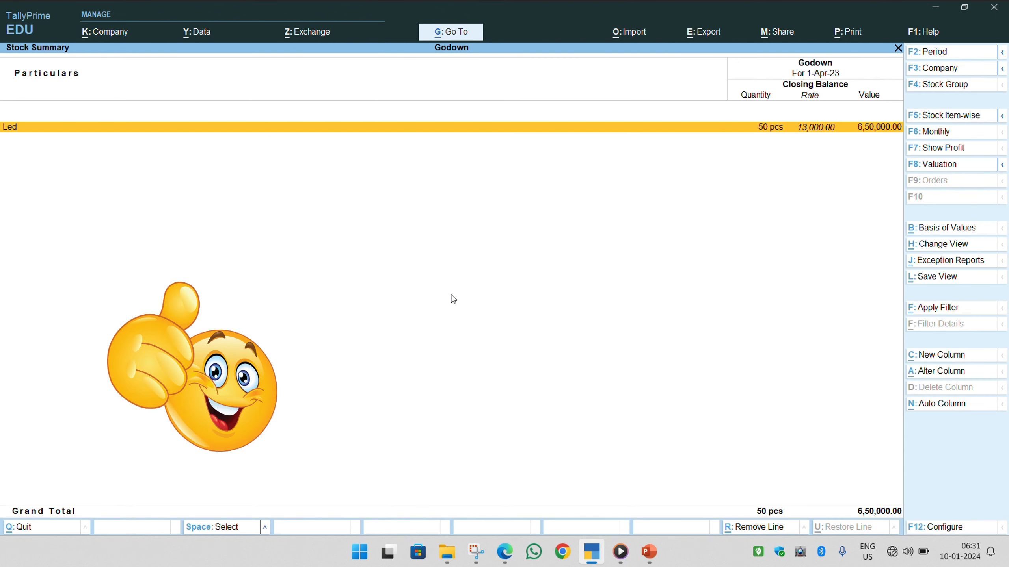
Step: Switch the Stock Summary to the detailed view to examine the Led stock by godown
key(alt)
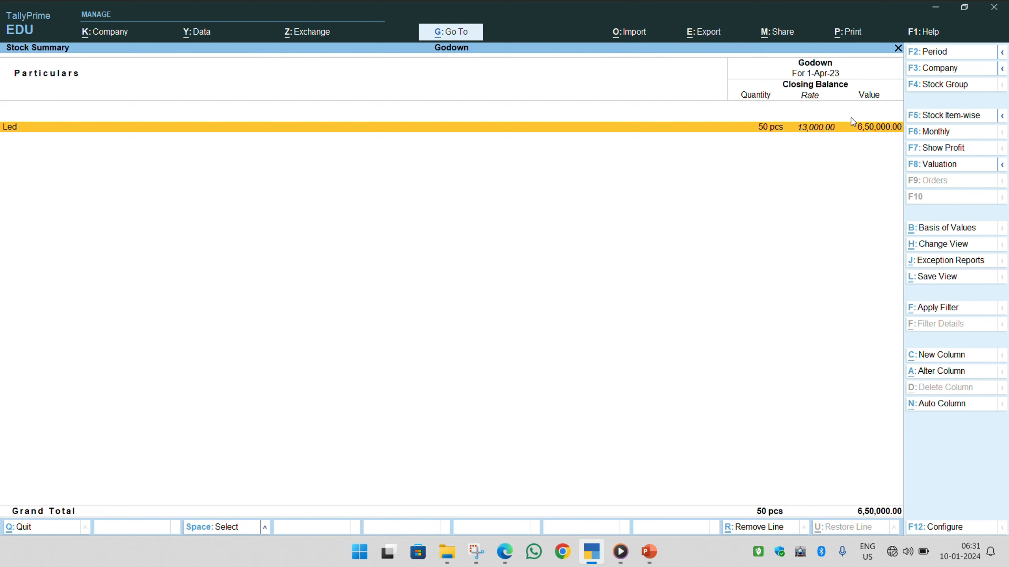
key(alt)
click(1002, 116)
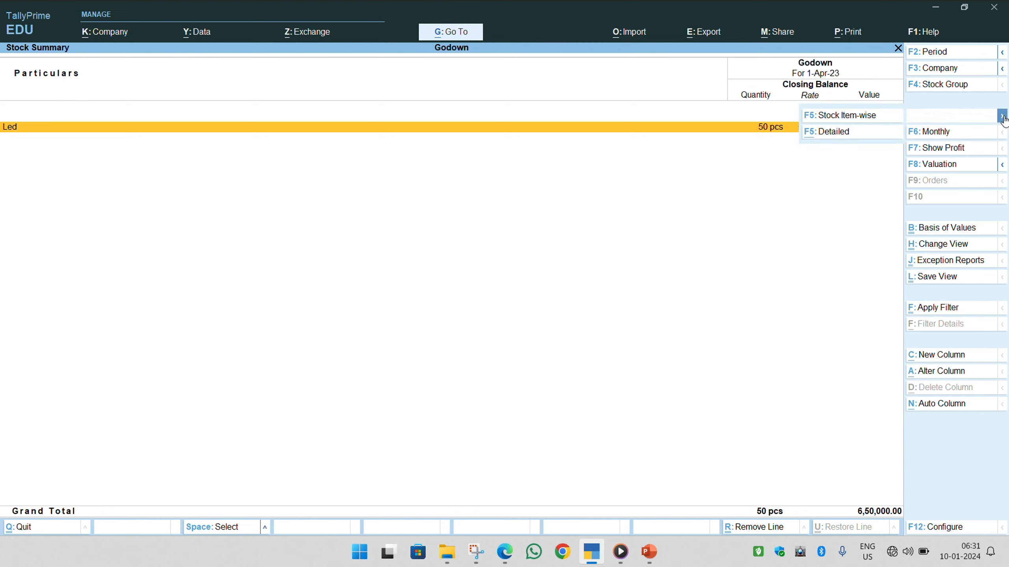
click(839, 134)
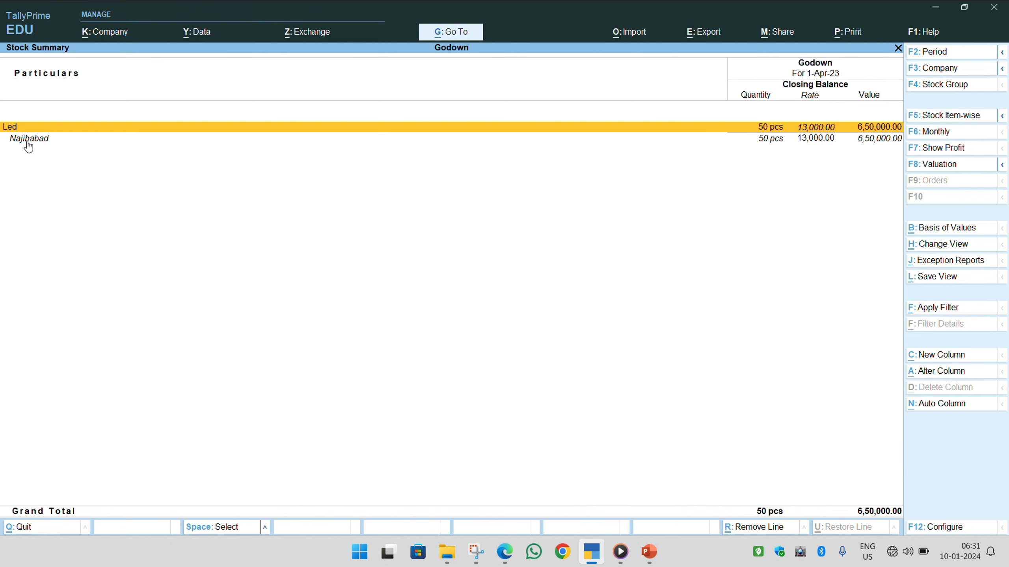
Step: Switch to the assignment PDF and compare the closing stock table with the first three Godown Assignment transactions
click(512, 552)
scroll(287, 329, down, 6)
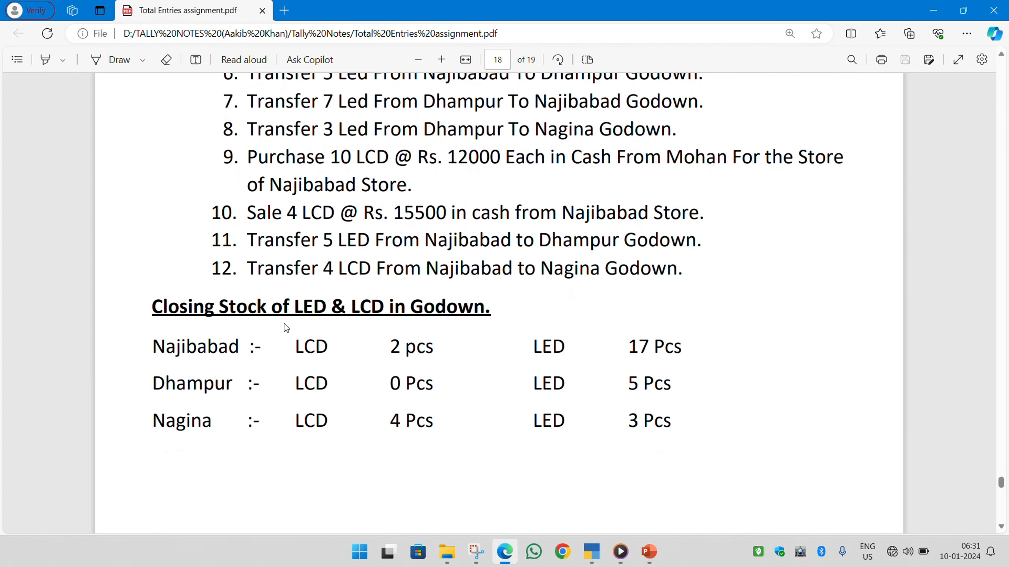
scroll(287, 329, up, 6)
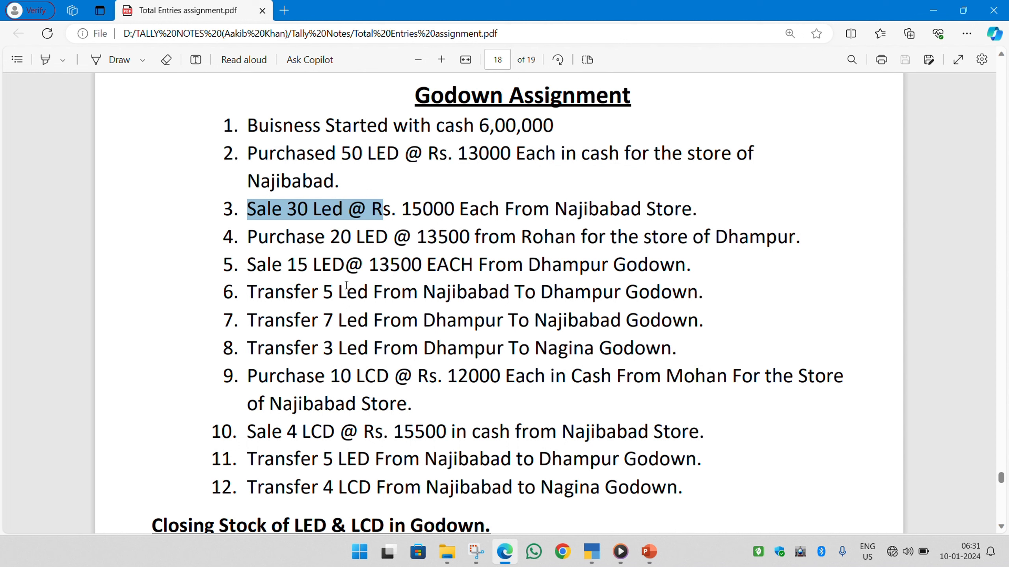
scroll(273, 477, down, 5)
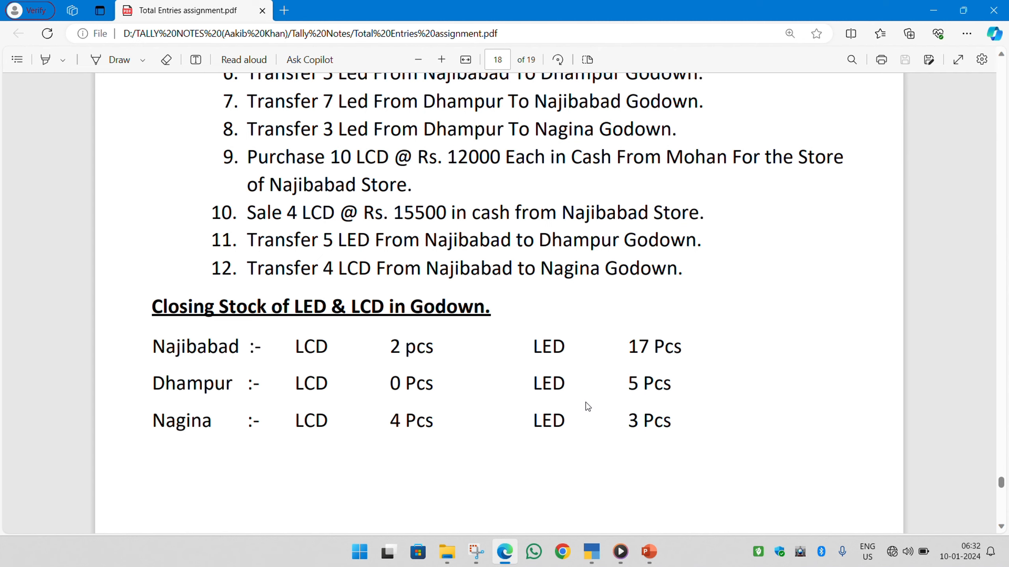
scroll(587, 406, up, 5)
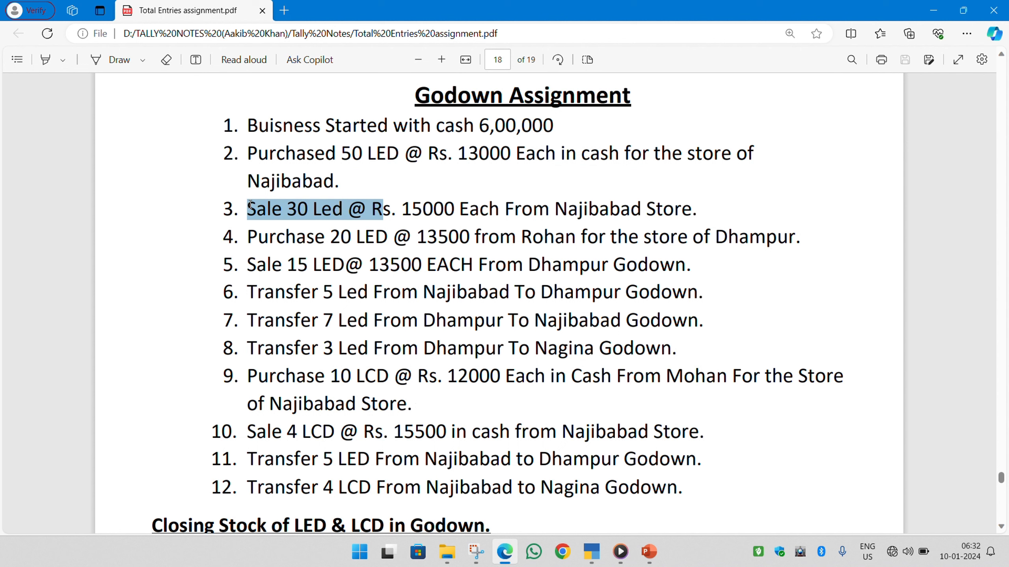
drag(250, 205, 699, 212)
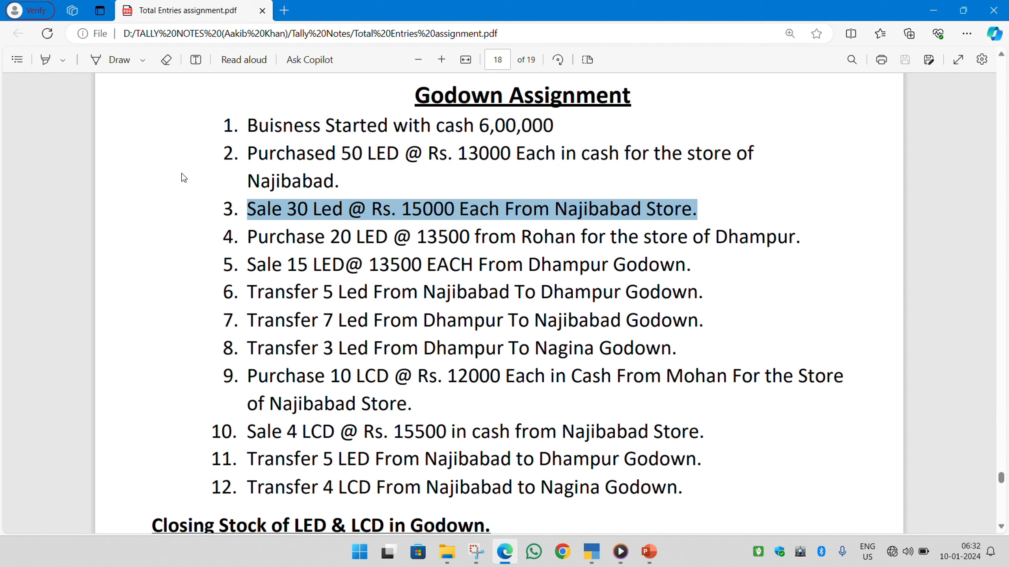
drag(244, 127, 543, 127)
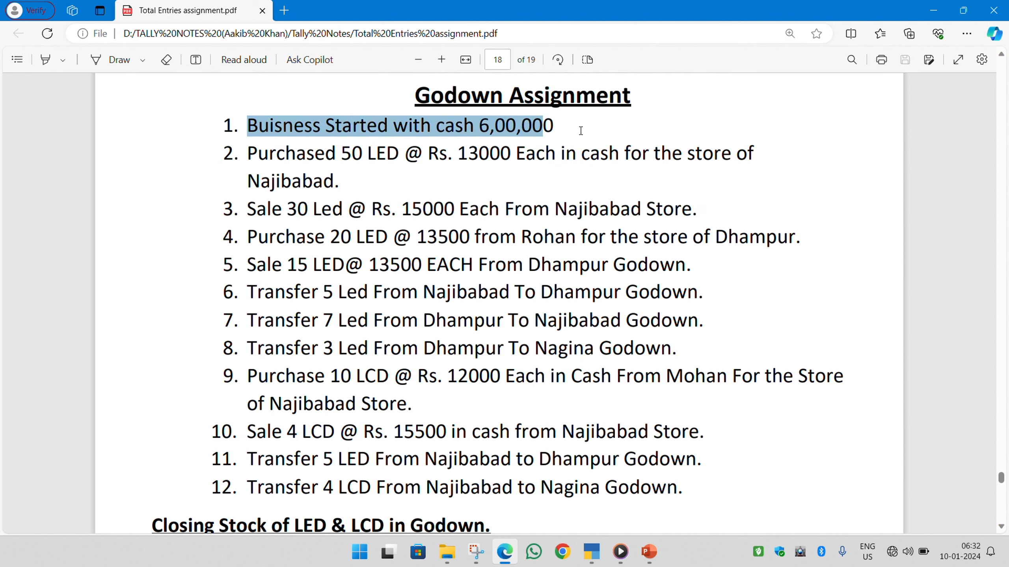
click(271, 163)
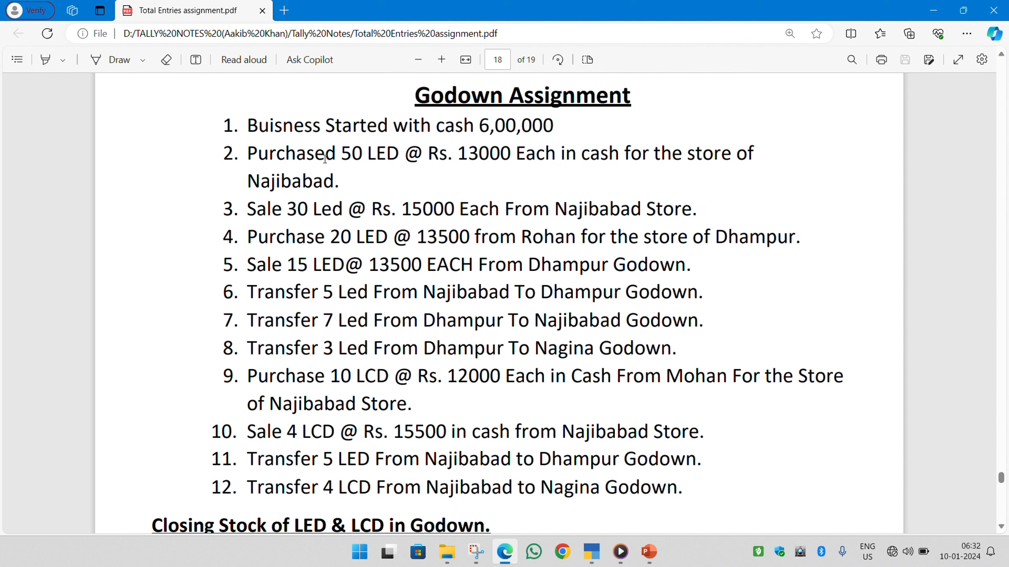
drag(261, 182, 334, 182)
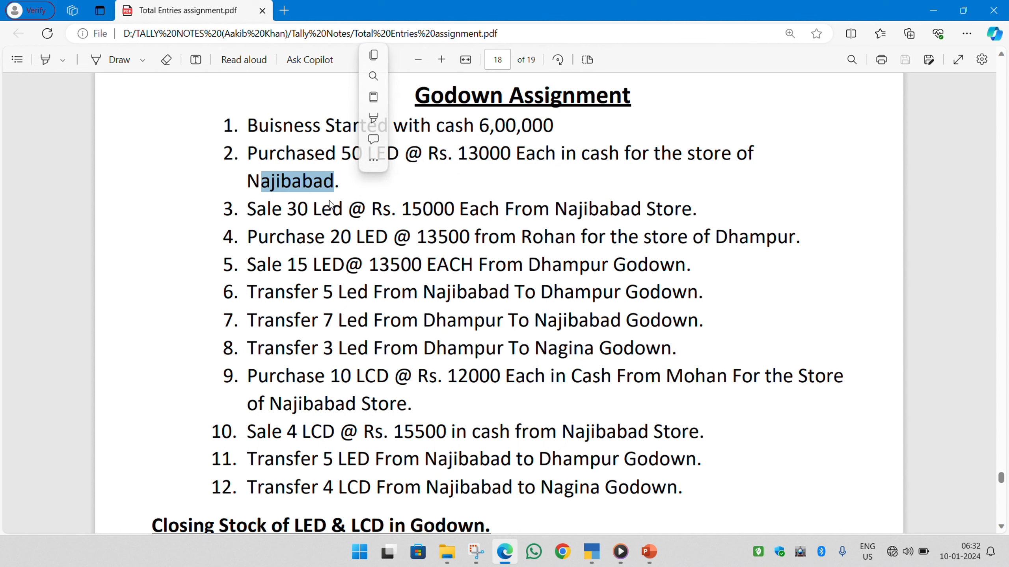
click(282, 212)
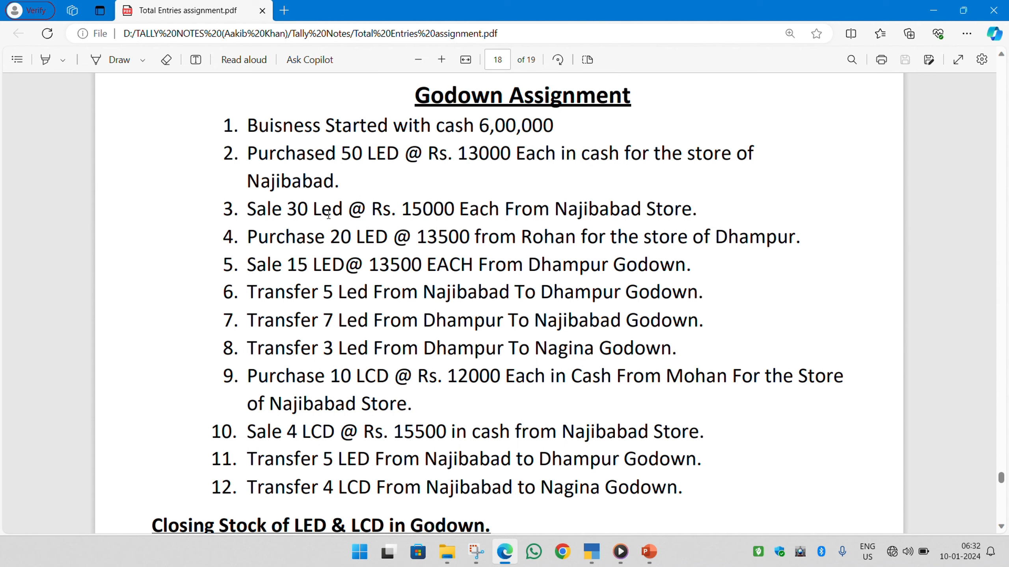
Step: Switch back to TallyPrime and leave the Stock Summary for the Gateway of Tally
click(592, 552)
key(Escape)
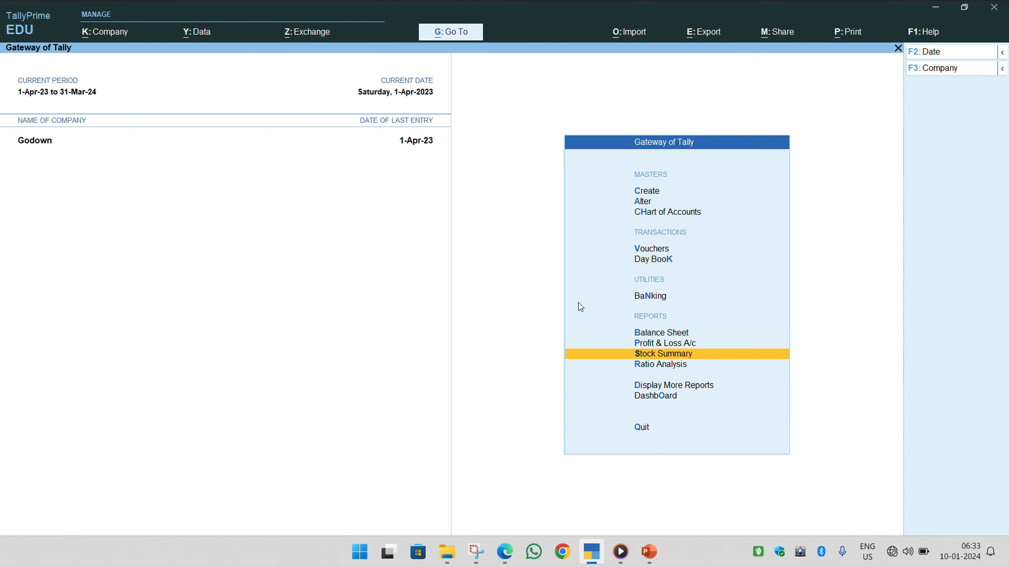
key(Escape)
key(Escape)
key(Down)
key(Down)
key(Down)
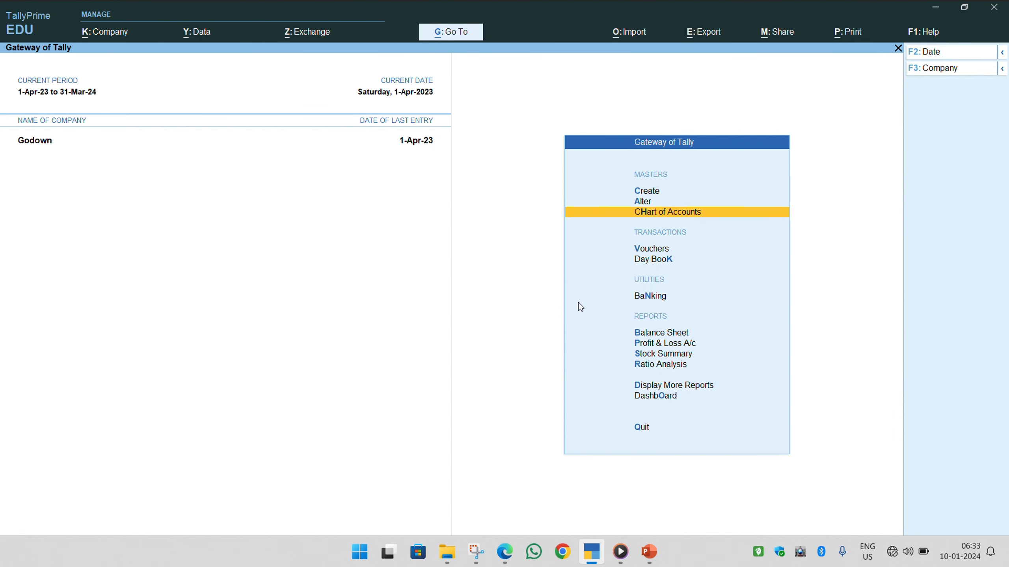
key(Return)
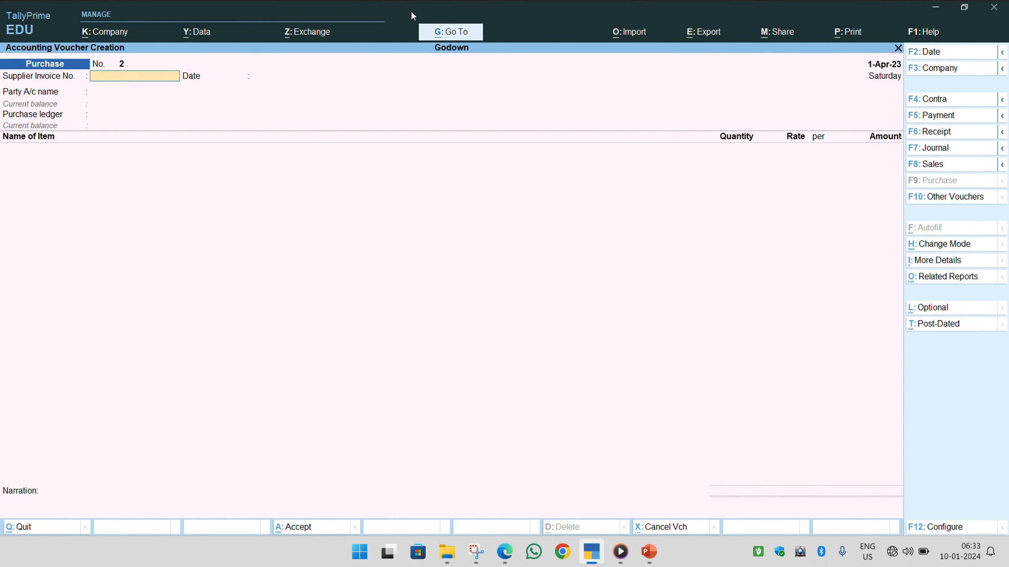
key(Return)
key(Return)
key(Return)
key(Return)
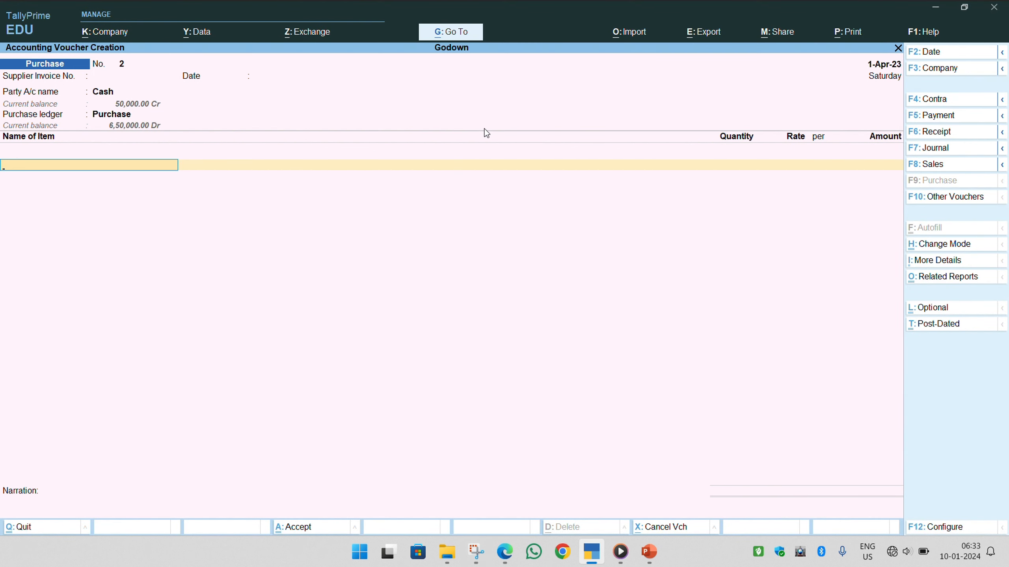
key(Escape)
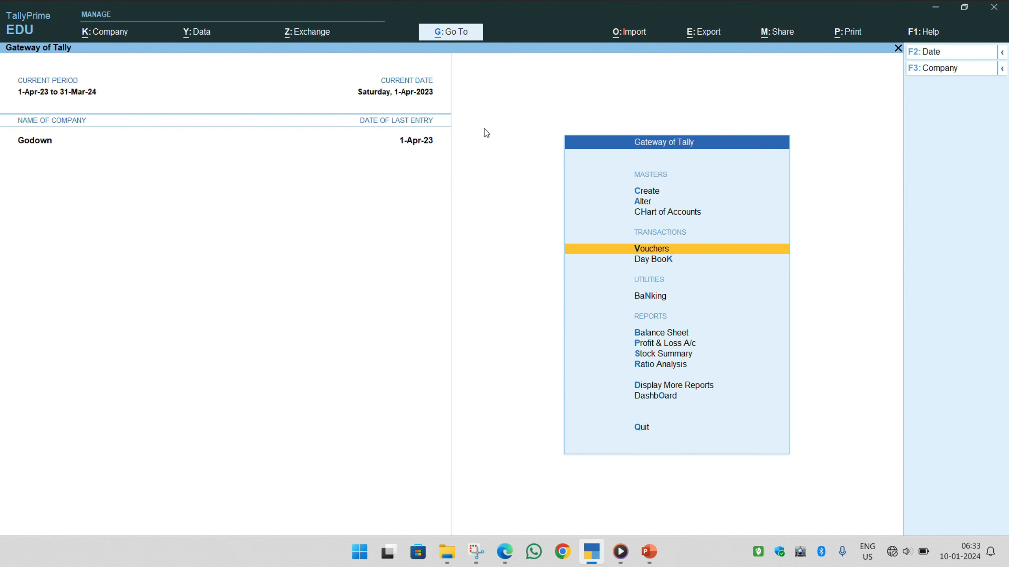
Step: Start a new sales voucher with Cash as the party account
key(Return)
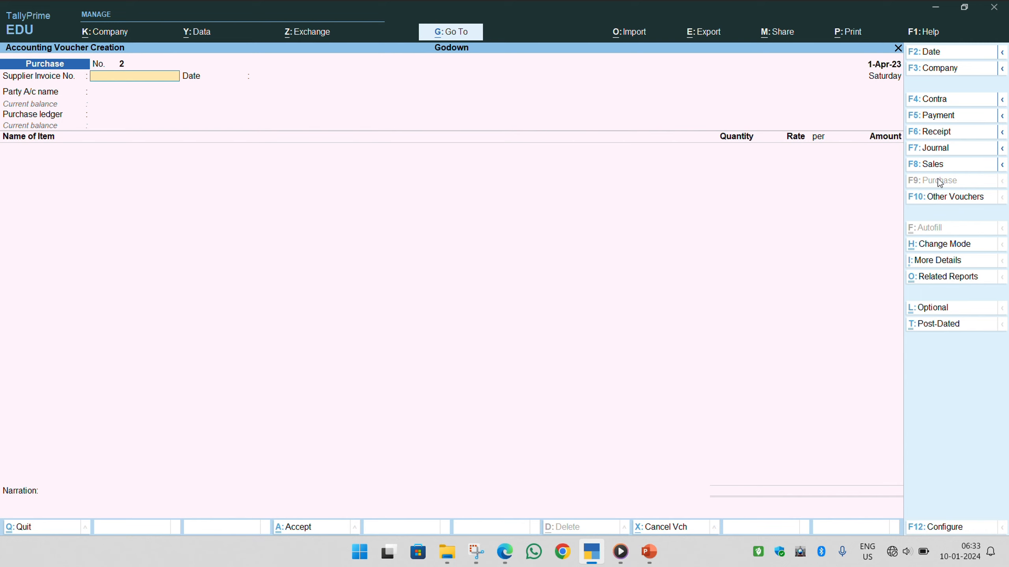
click(921, 167)
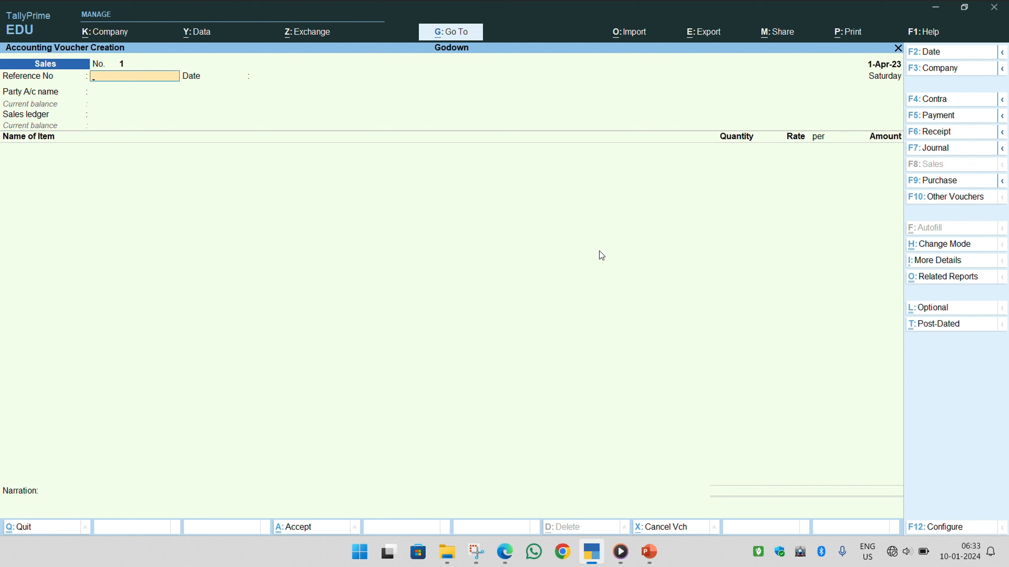
key(alt+Tab)
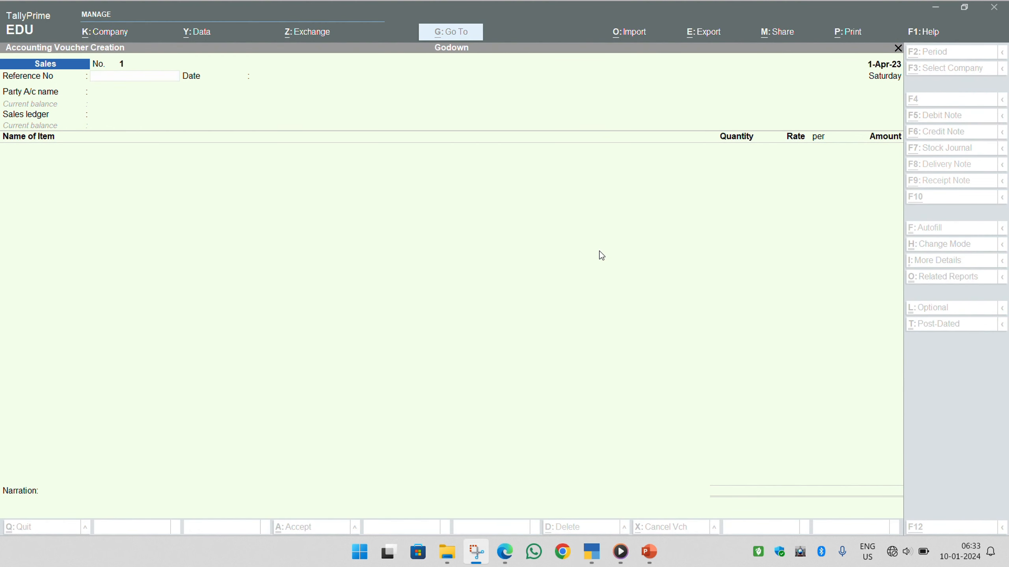
click(601, 256)
key(Return)
key(Return)
key(Return)
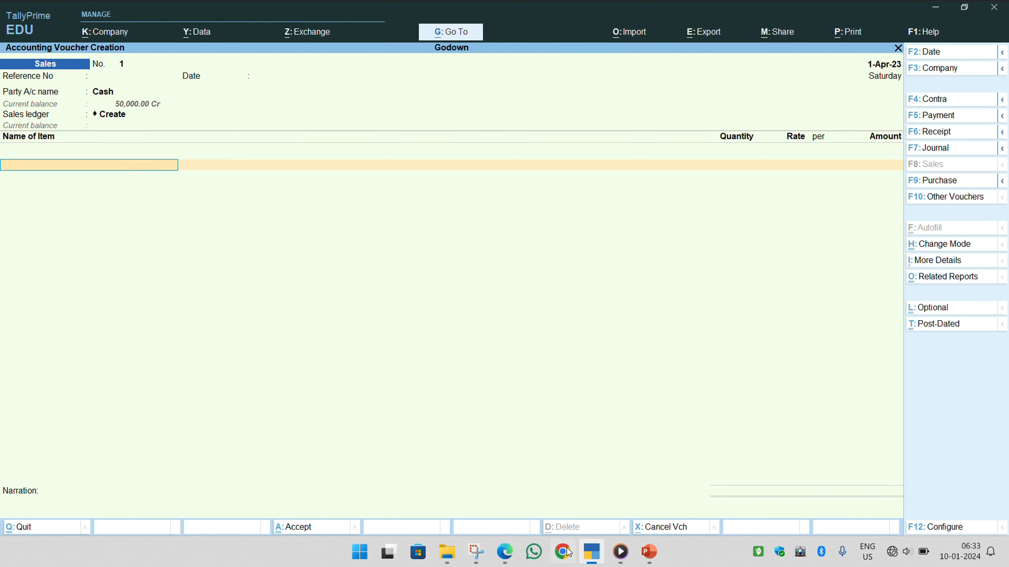
Step: Check the third transaction, the Led sale, in the assignment PDF and go back to the sales voucher's party account field
click(601, 556)
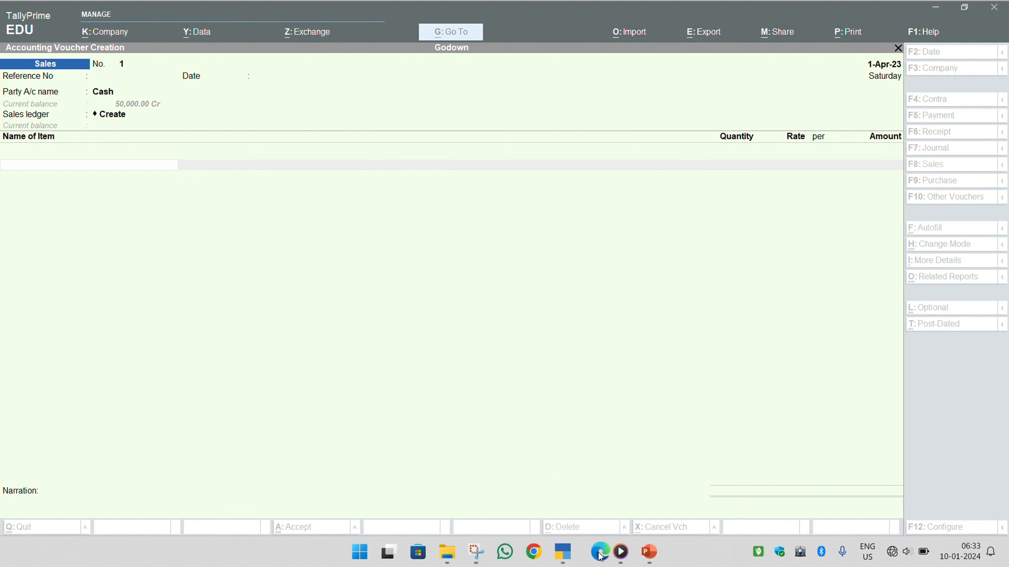
click(592, 553)
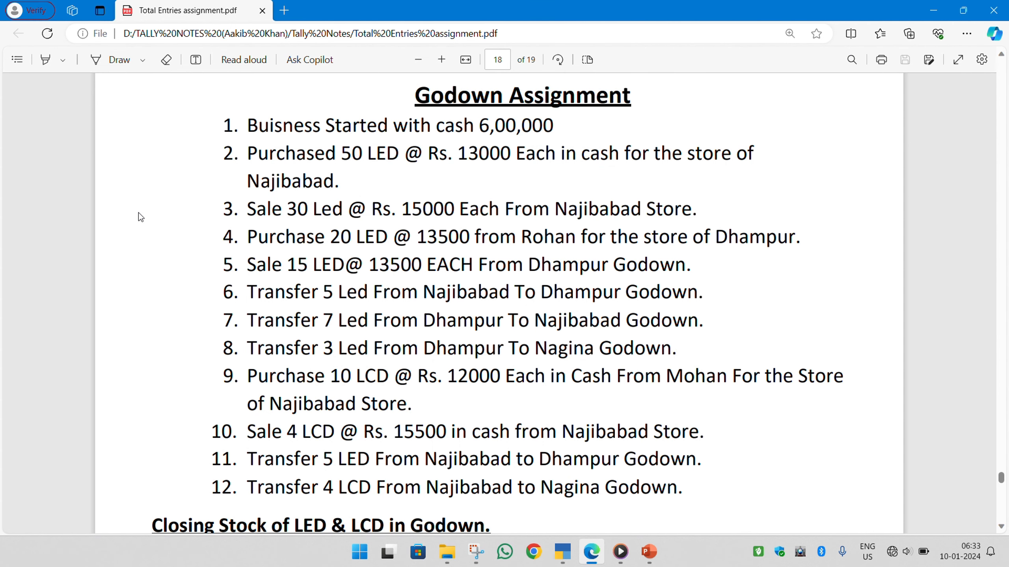
drag(289, 210, 663, 210)
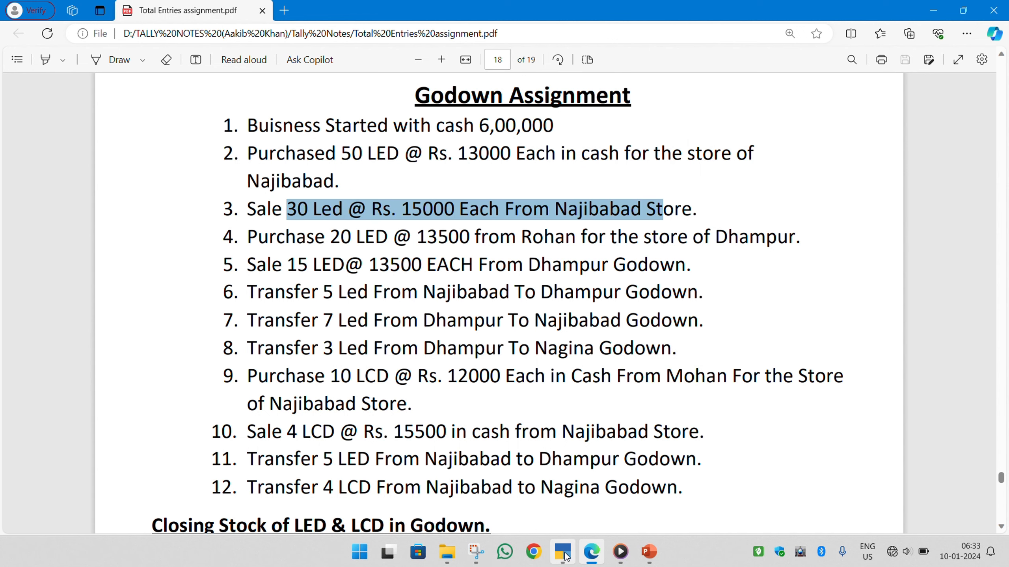
key(alt+Tab)
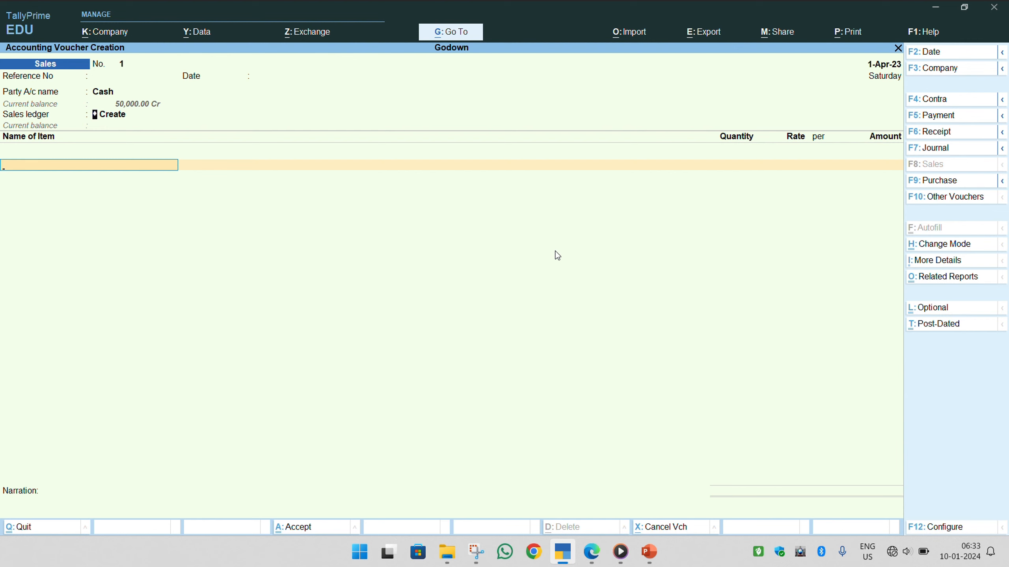
key(BackSpace)
key(BackSpace)
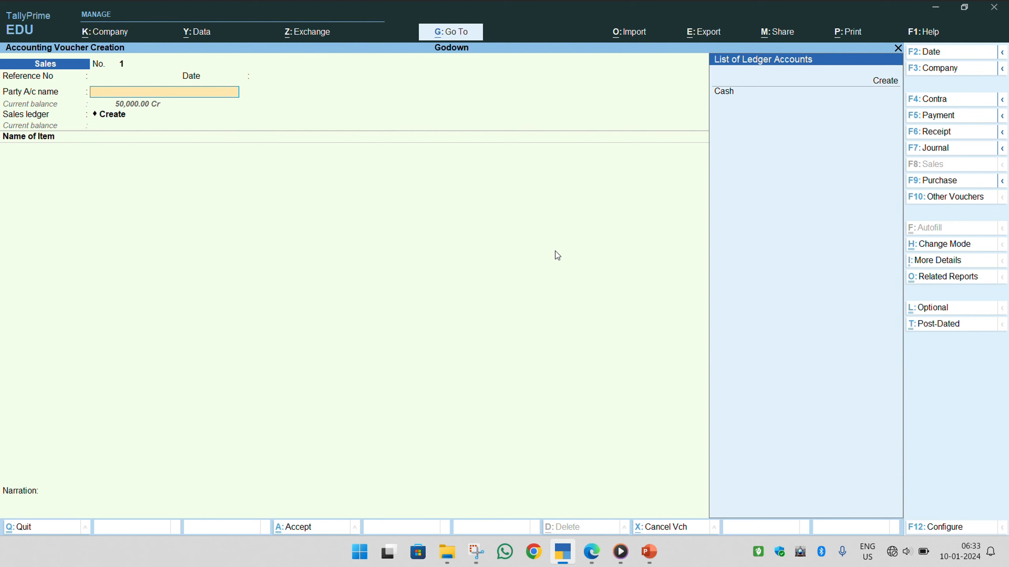
key(alt+Tab)
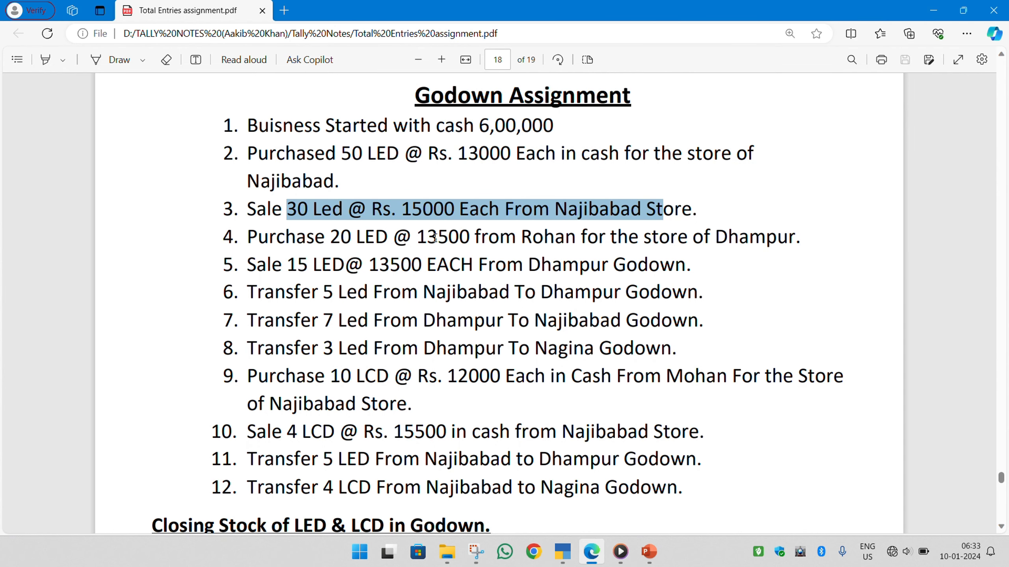
click(386, 202)
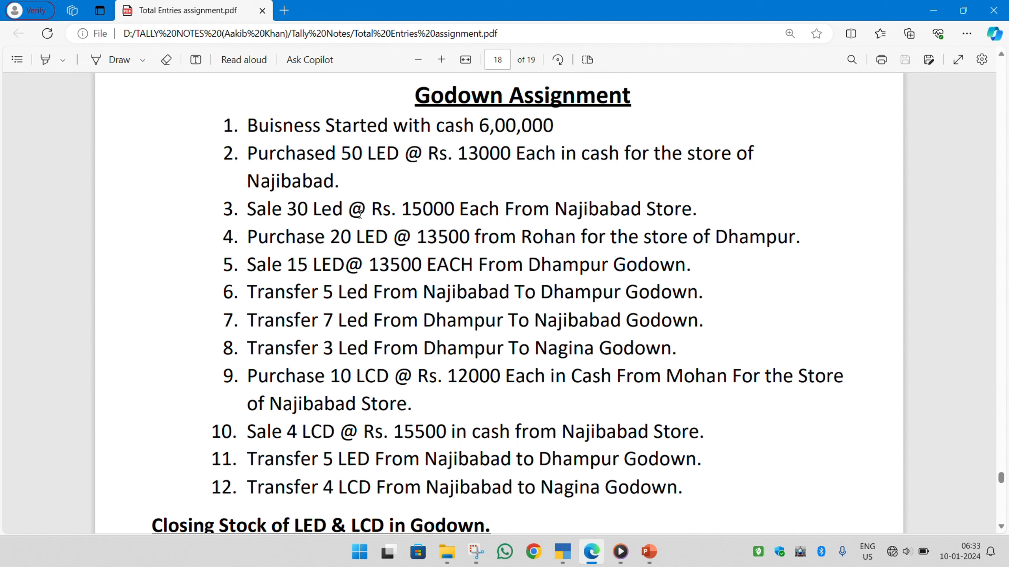
Step: Select Cash as the sales voucher's party account and accept the dispatch and party details with the dispatch fields blank
key(alt+Tab)
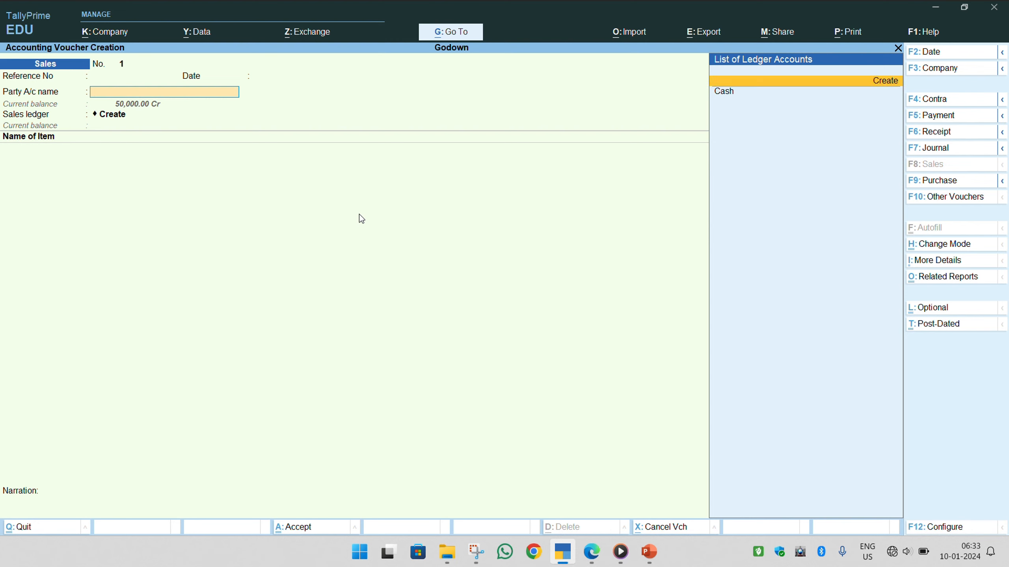
key(Down)
key(Return)
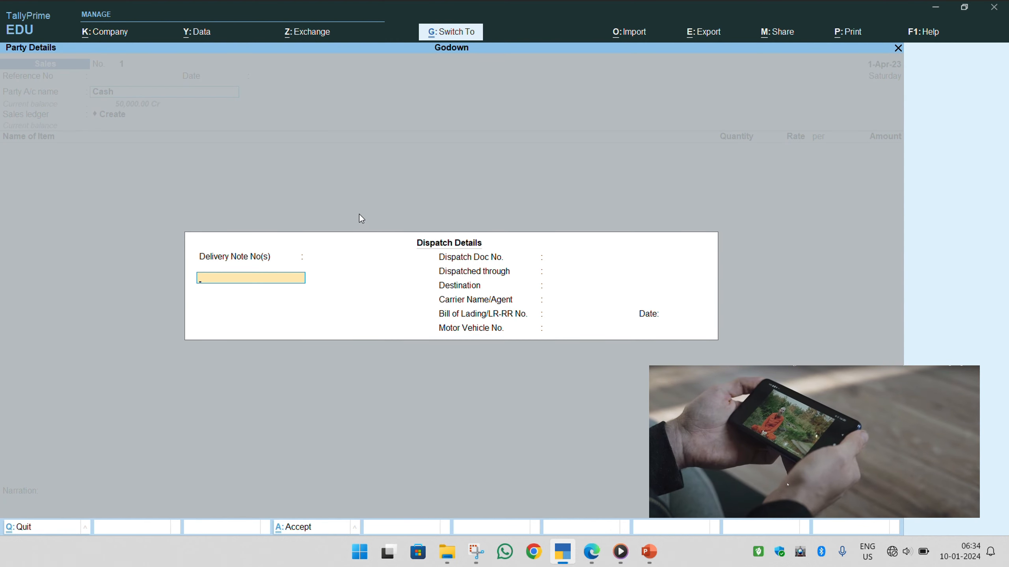
key(Return)
key(Return)
key(Return)
key(Return)
key(Return)
key(Return)
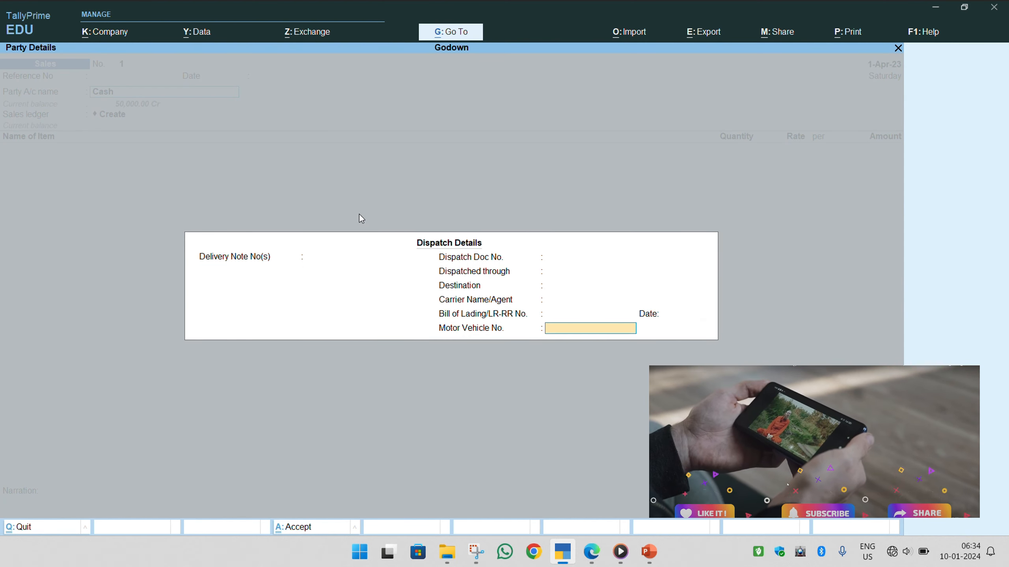
key(Return)
key(Return)
key(Return)
key(Return)
key(Return)
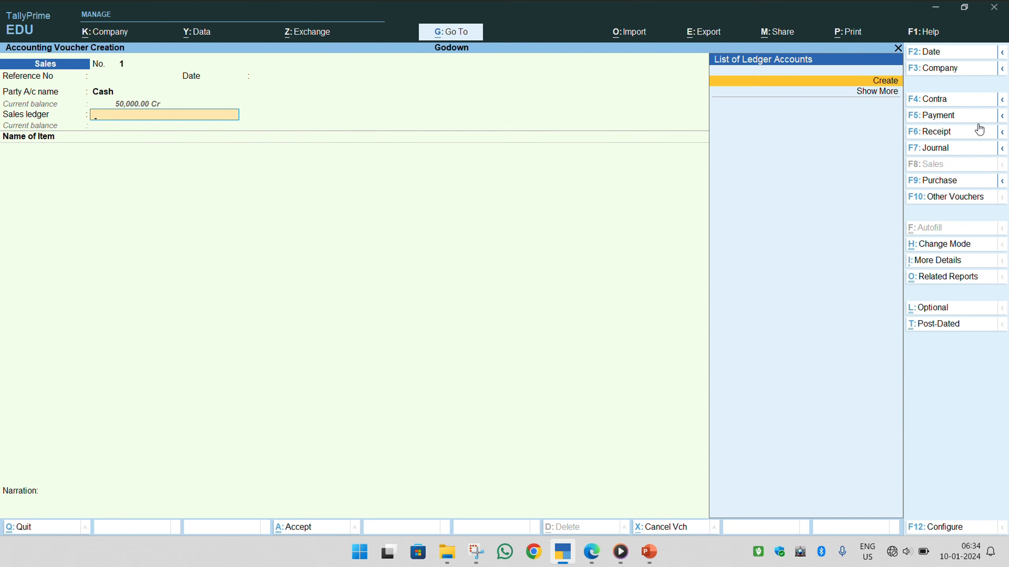
Step: Create a ledger named Sales under Sales Accounts and use it as the voucher's sales ledger
key(Return)
text(Sales)
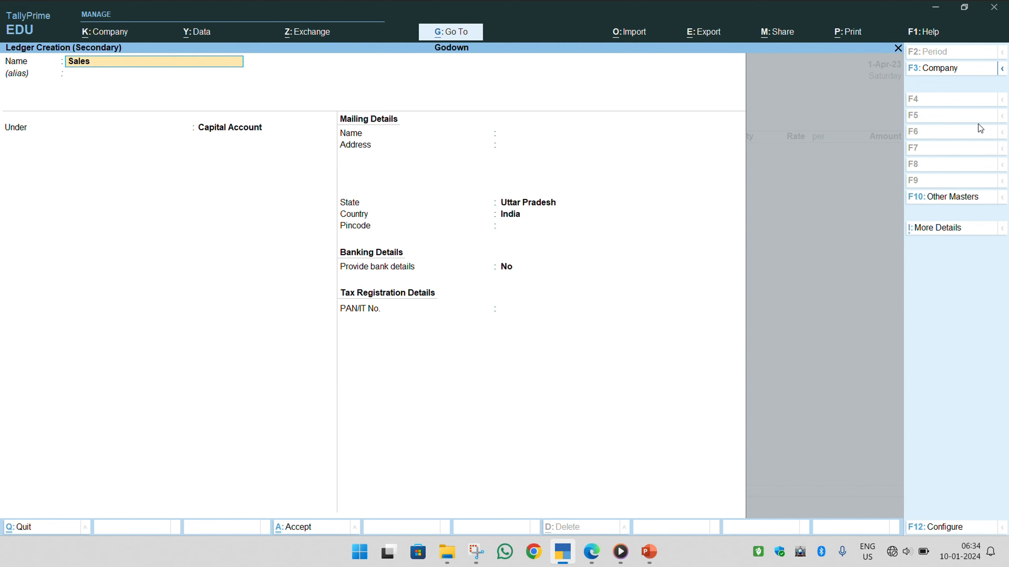
key(Return)
key(Return)
text(Sal)
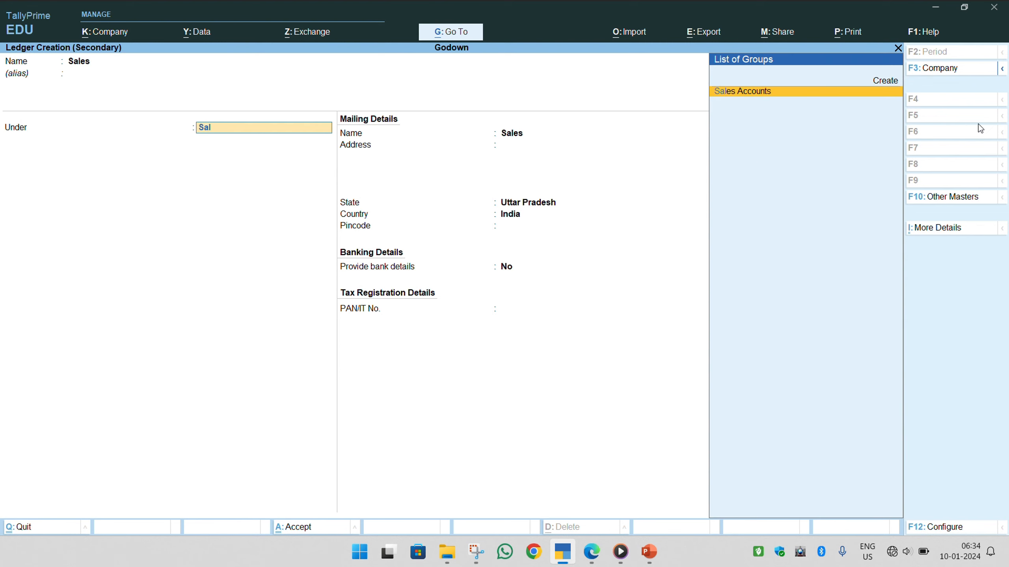
key(Return)
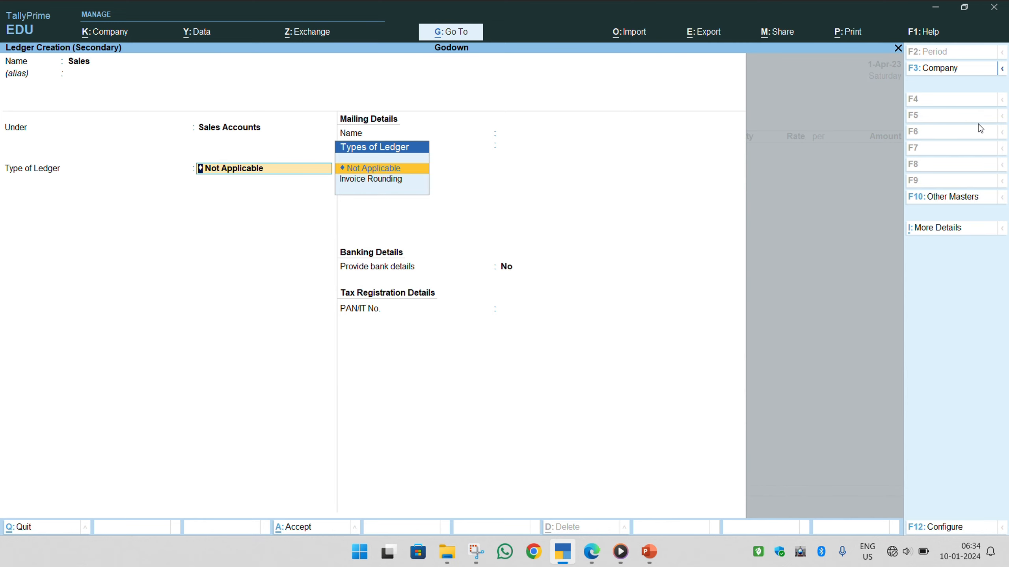
key(ctrl+a)
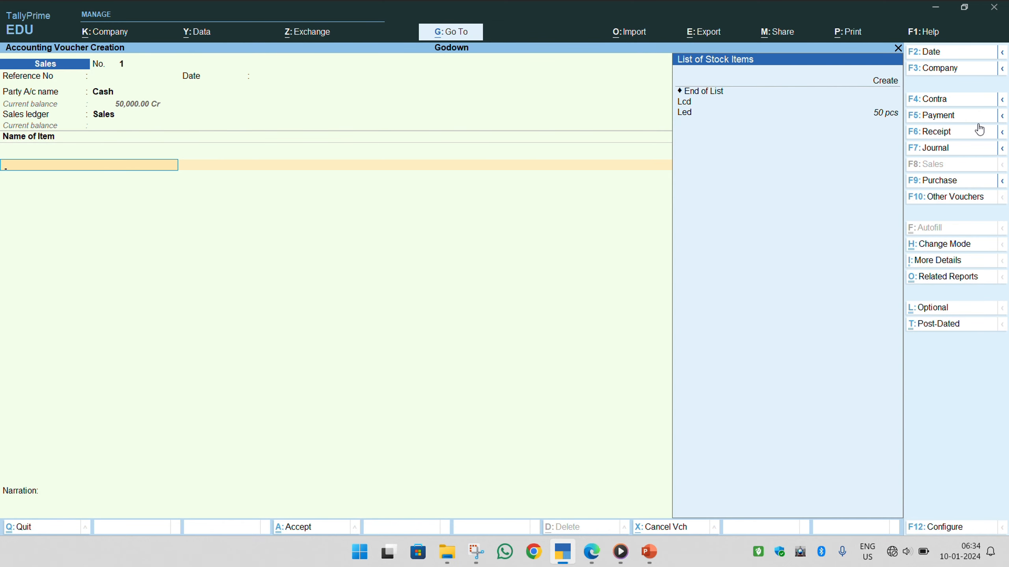
key(Down)
key(Down)
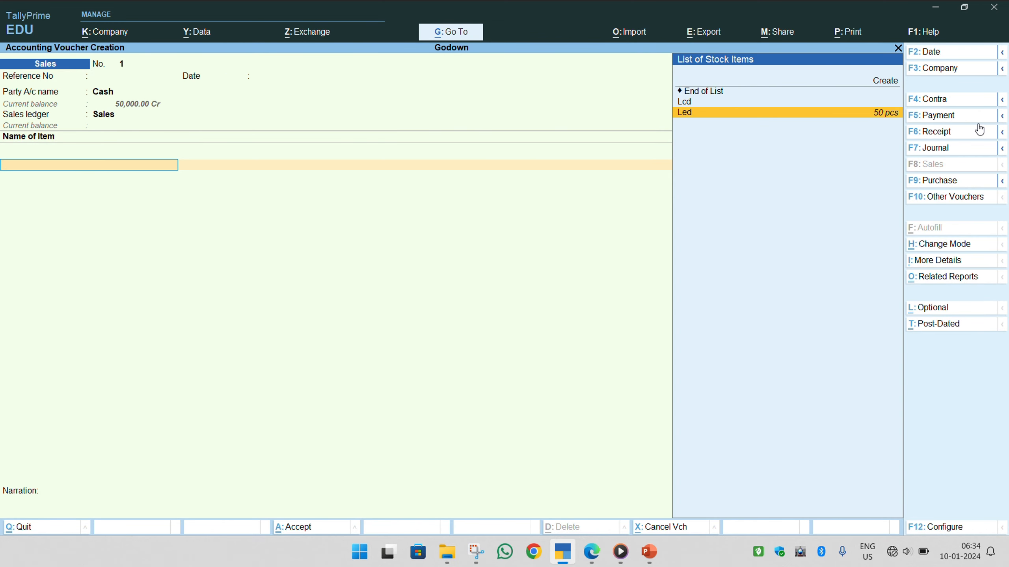
key(Return)
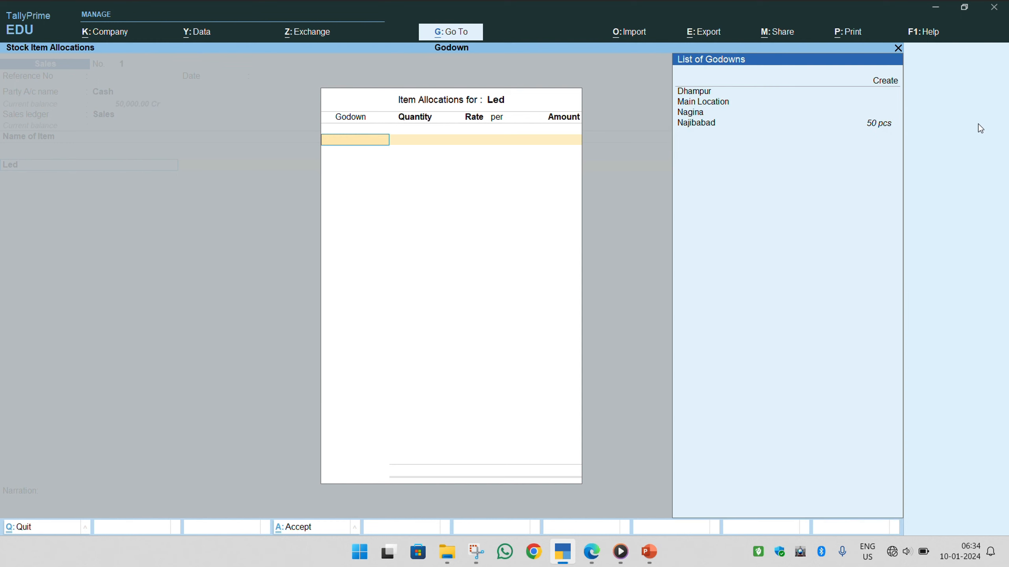
key(Down)
key(Down)
key(Down)
key(Down)
key(Down)
key(Return)
key(BackSpace)
key(Escape)
key(BackSpace)
key(Return)
key(Up)
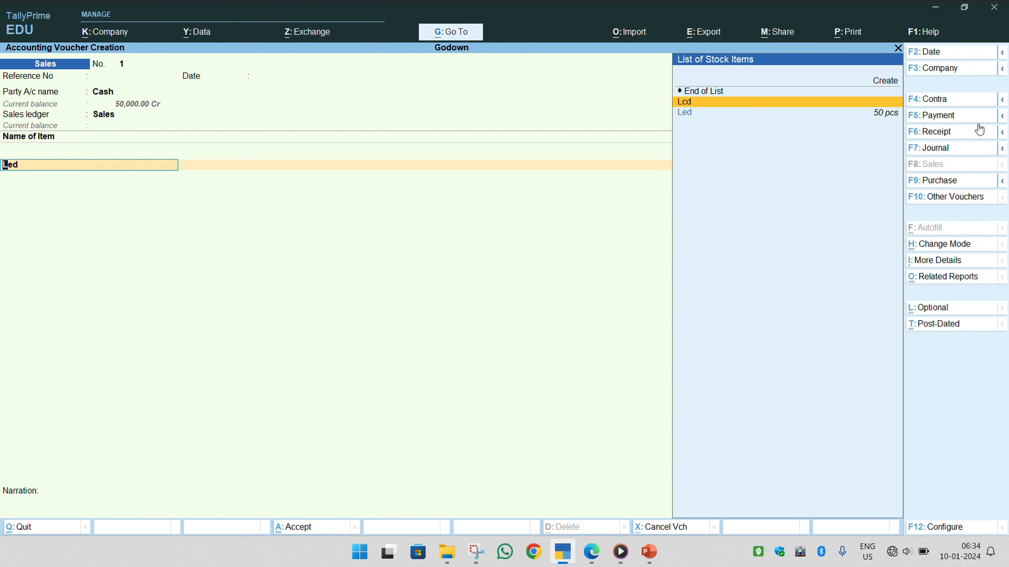
key(Return)
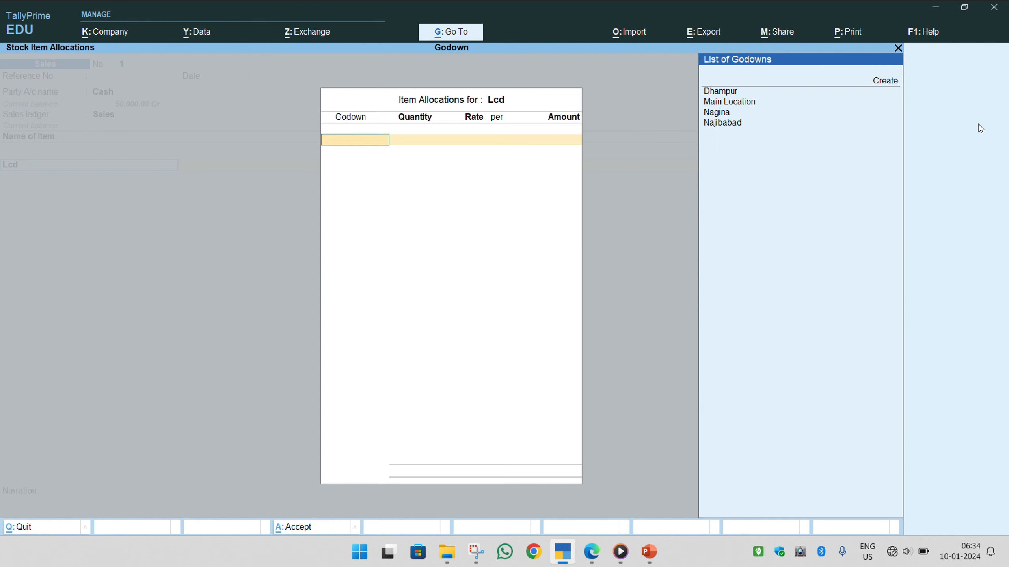
key(Down)
key(Down)
key(Down)
key(Down)
key(Down)
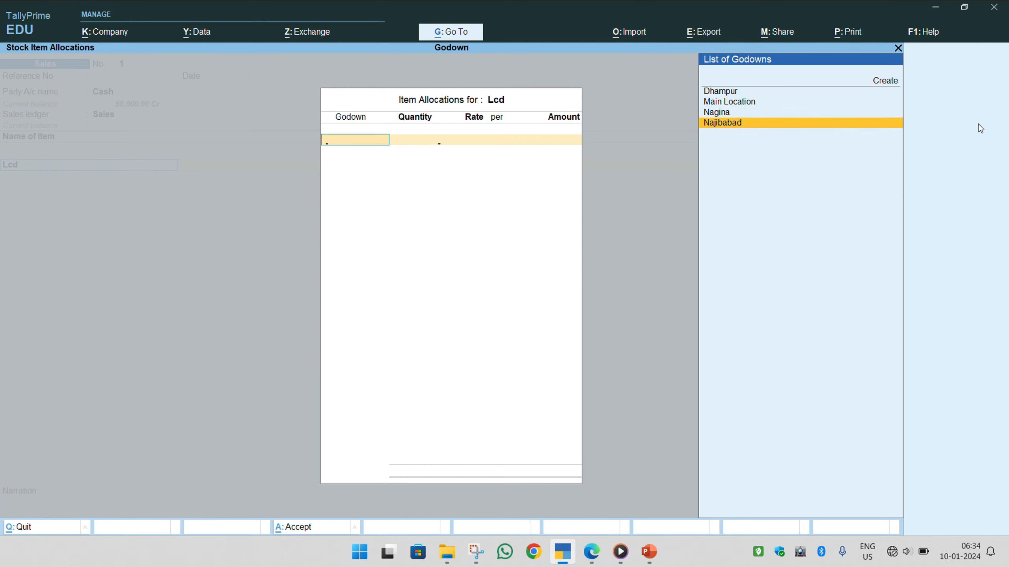
key(Return)
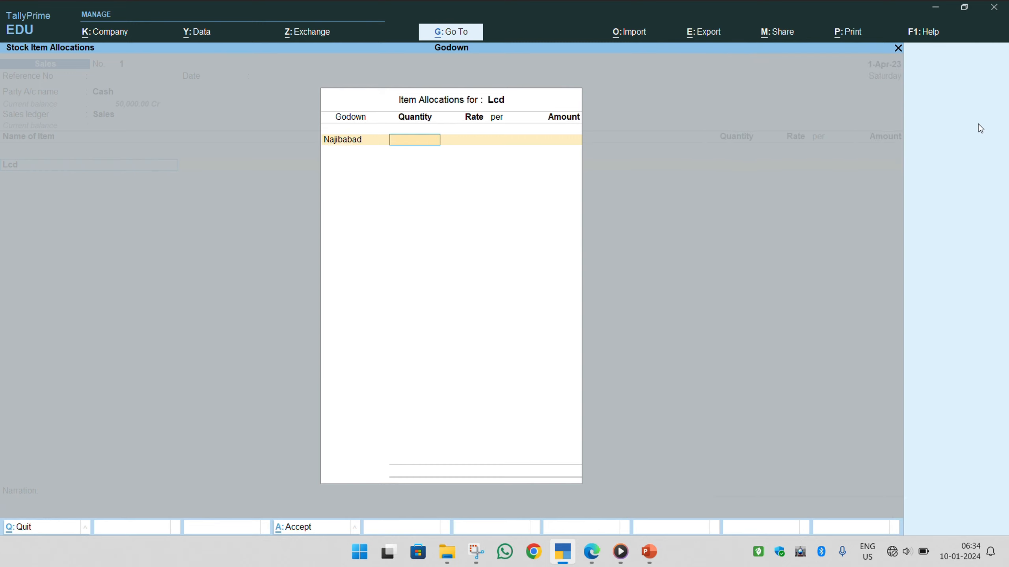
text(30)
key(Return)
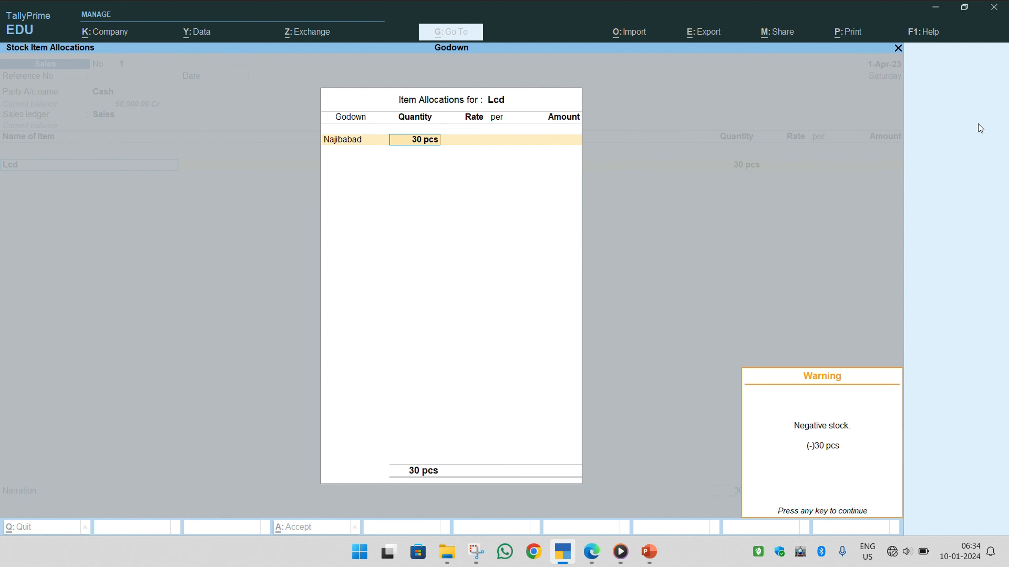
key(Return)
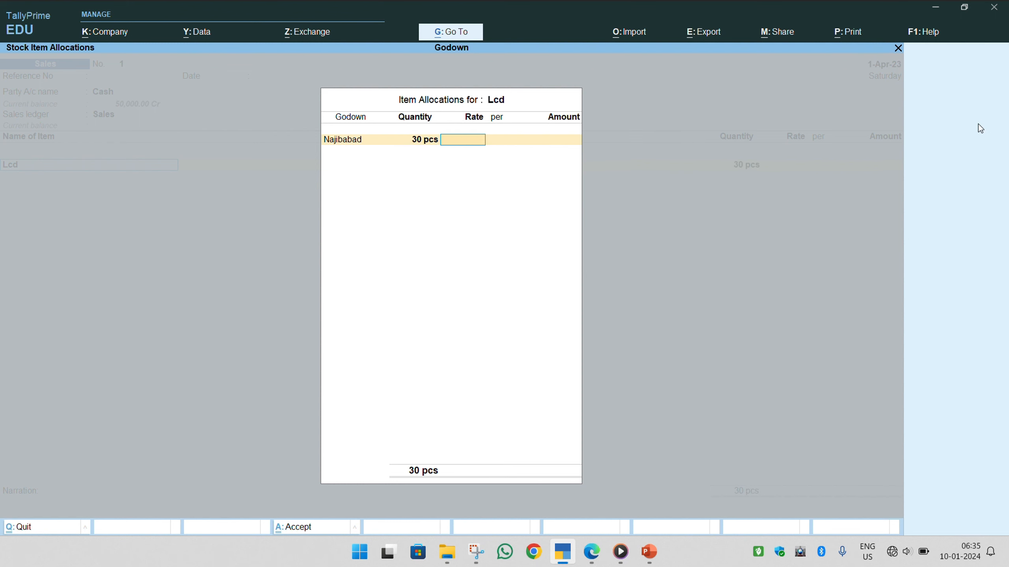
key(alt+Tab)
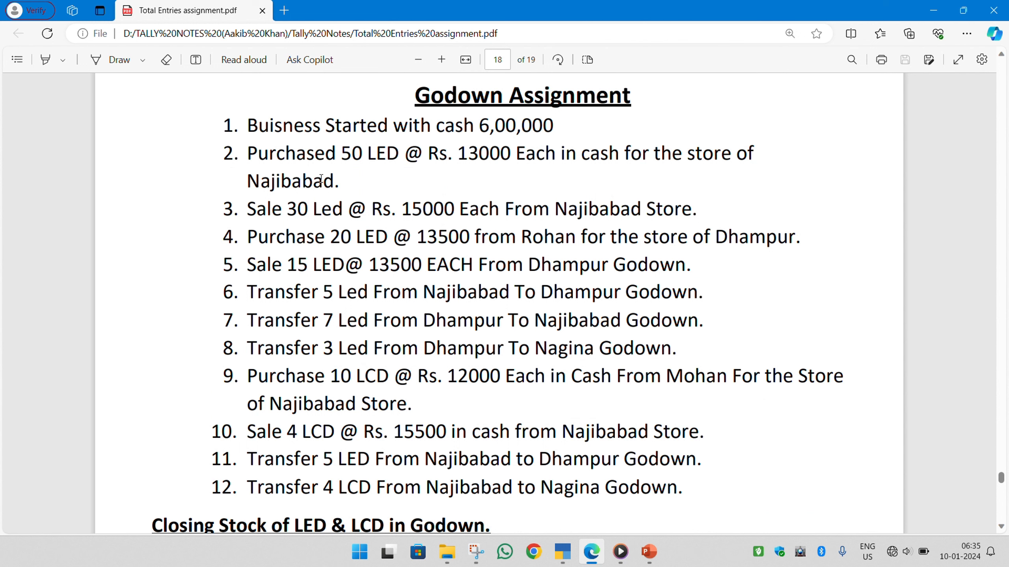
key(alt+Tab)
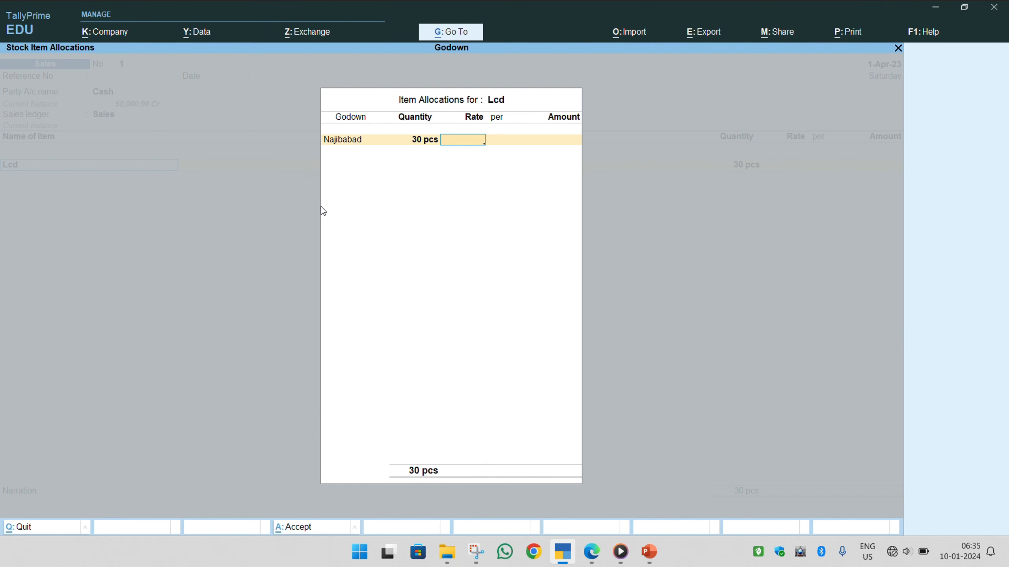
key(Escape)
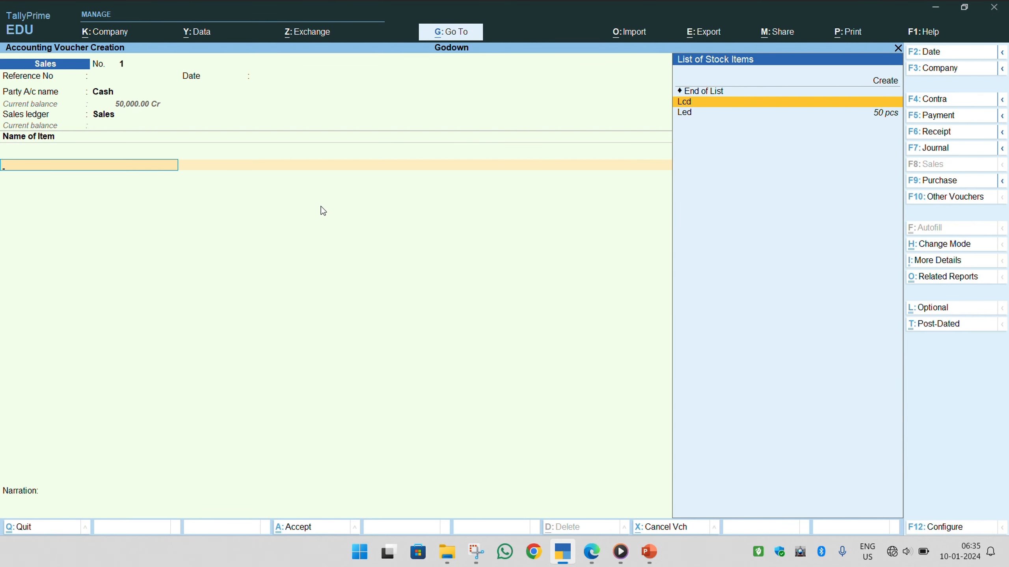
key(Escape)
key(Escape)
Step: Examine the Stock Summary in detailed view for Led's godown-wise balance, and return to the Gateway of Tally
key(Down)
key(Down)
key(Down)
key(Down)
key(Down)
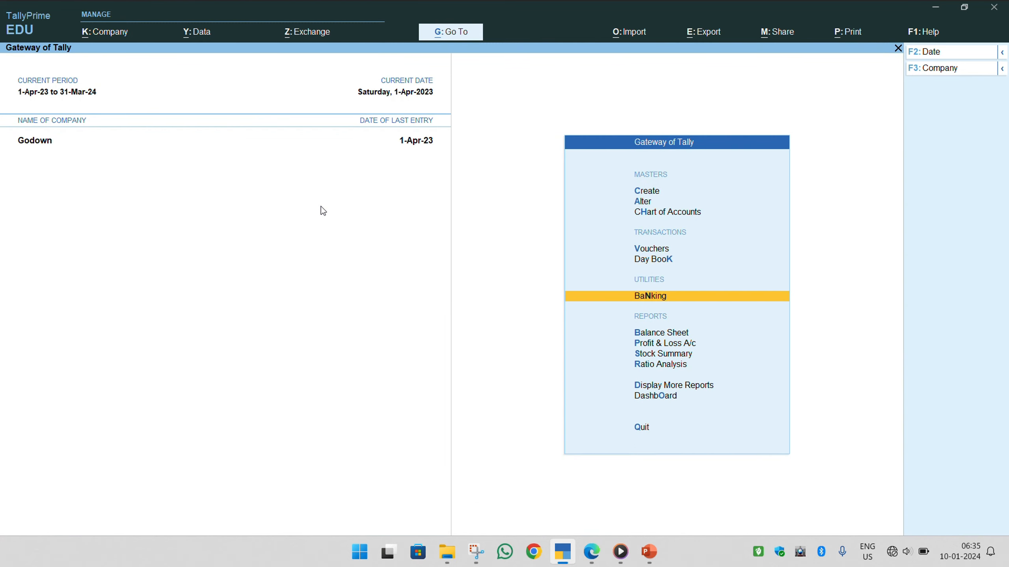
key(Return)
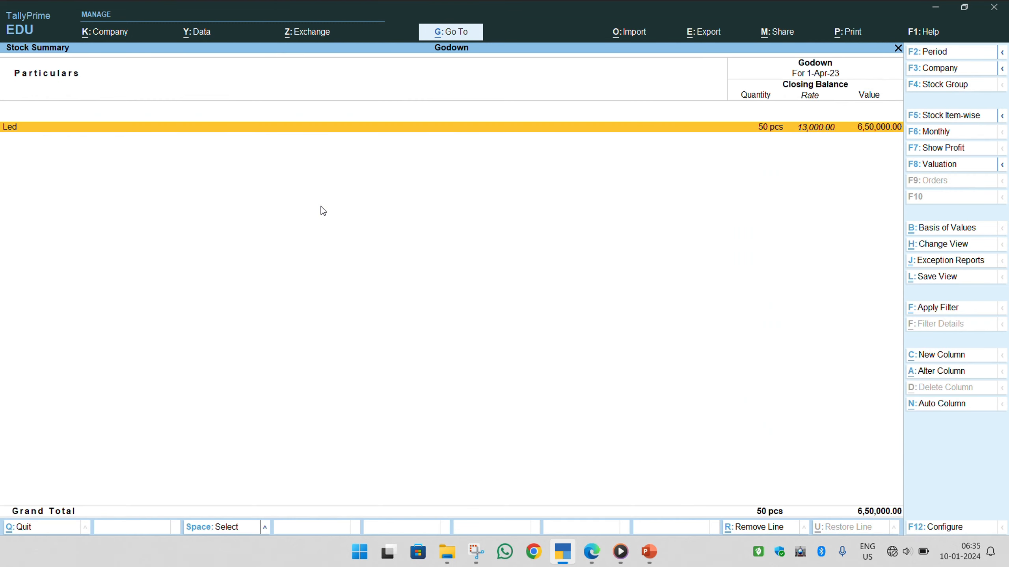
key(alt)
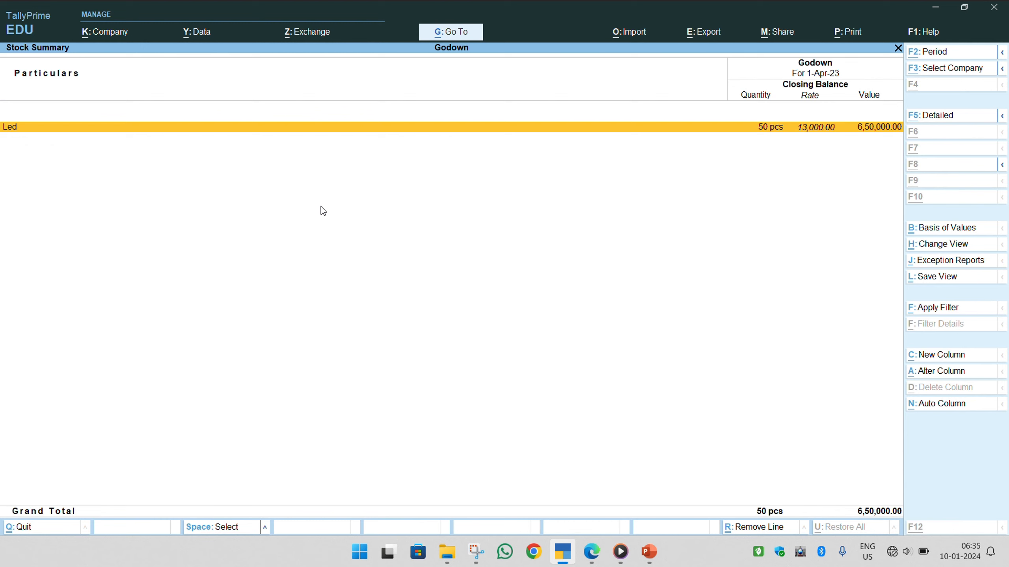
key(alt+F5)
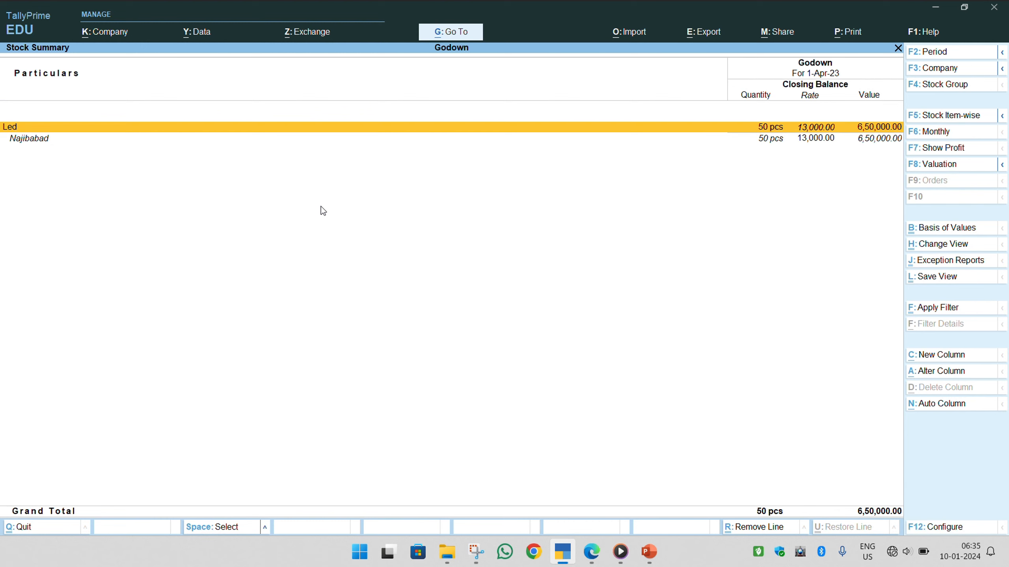
click(594, 141)
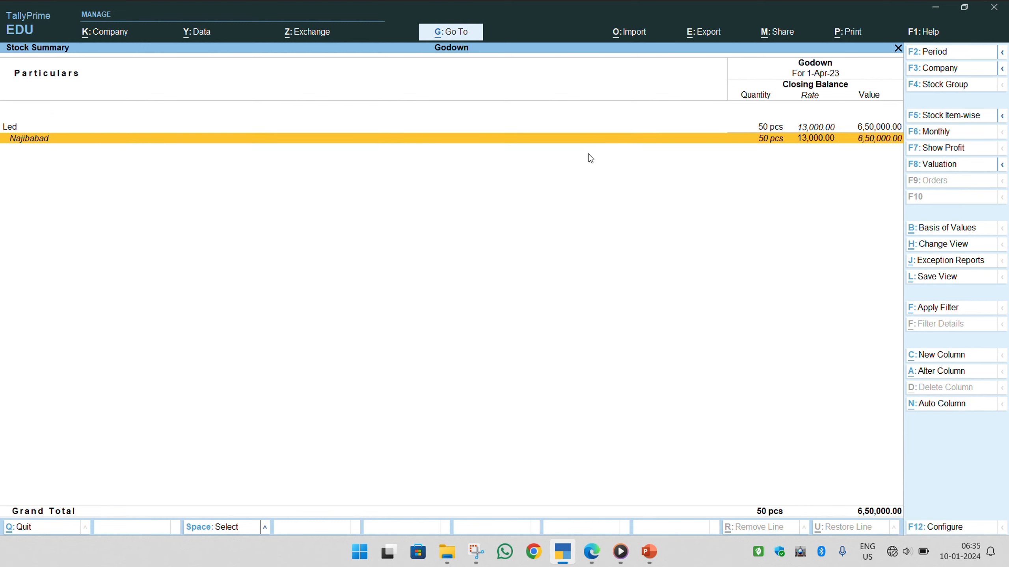
key(Escape)
Step: Start a new sales voucher with Cash as the party account and Sales as the sales ledger, keeping the default party details
key(v)
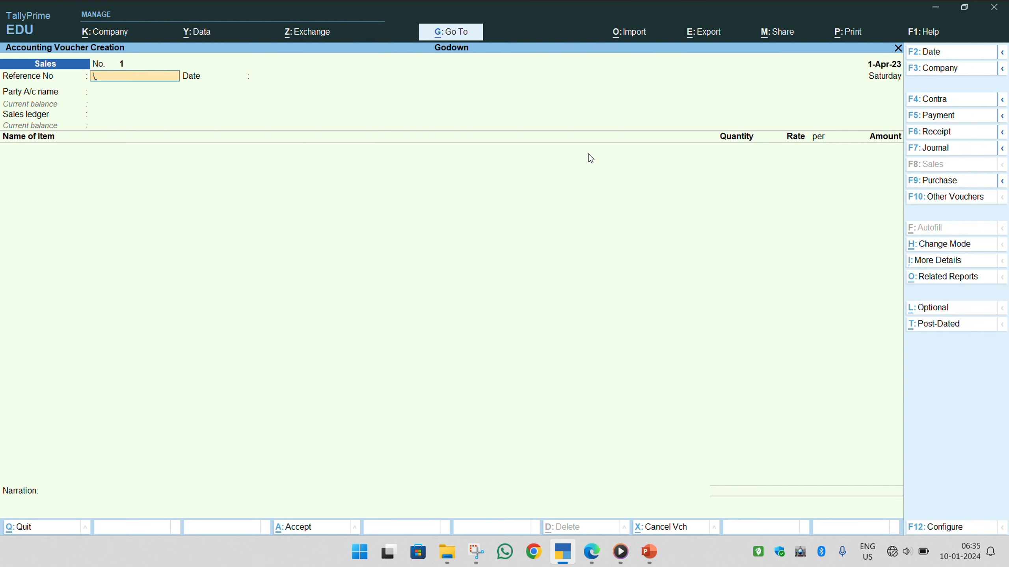
key(Return)
key(Return)
key(Return)
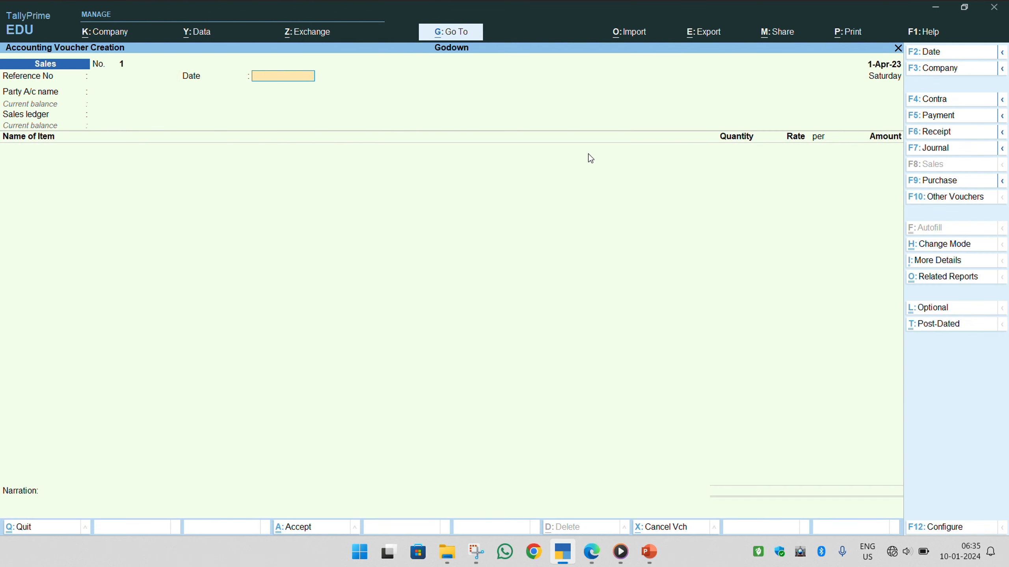
key(Return)
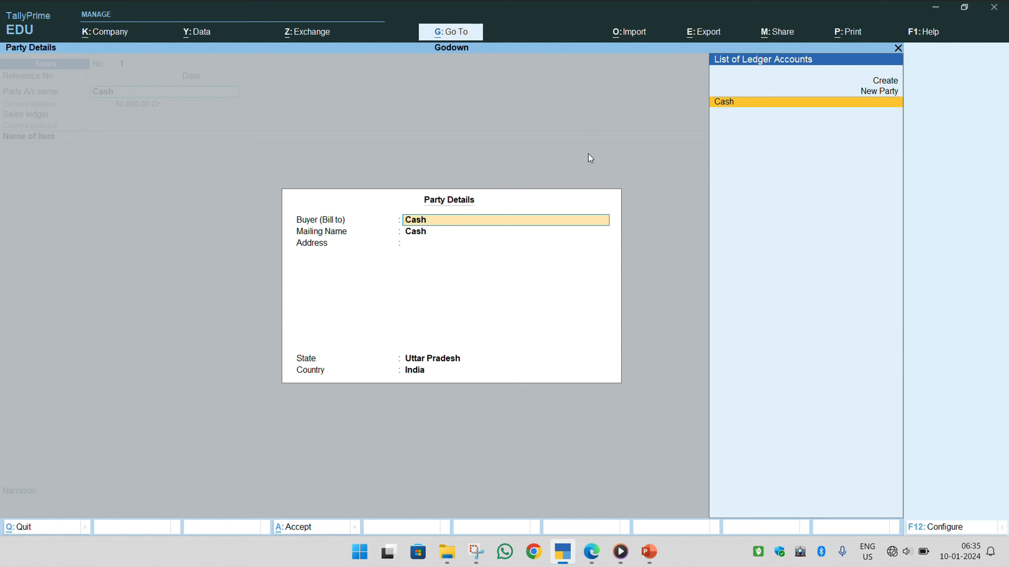
key(Return)
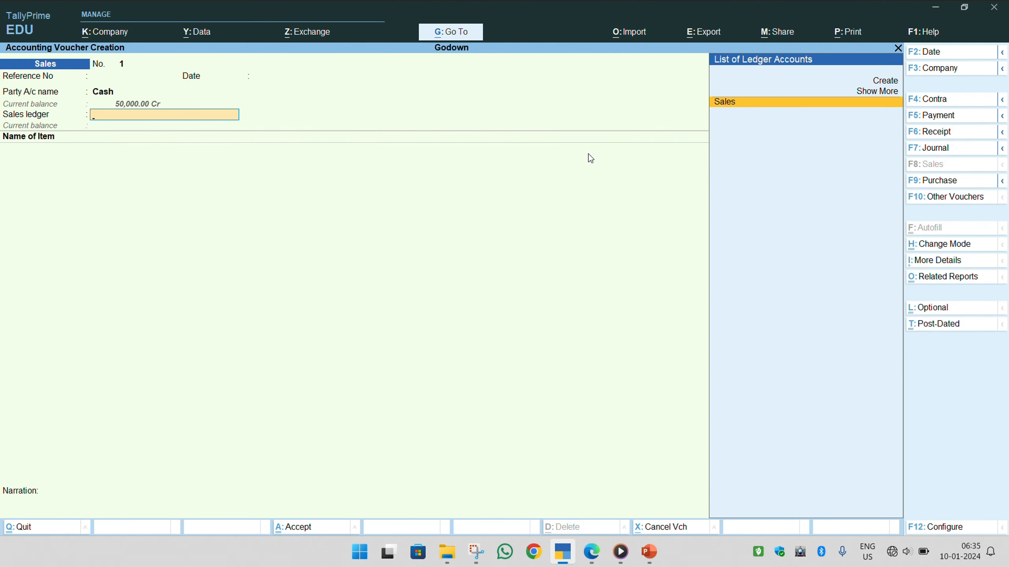
key(Return)
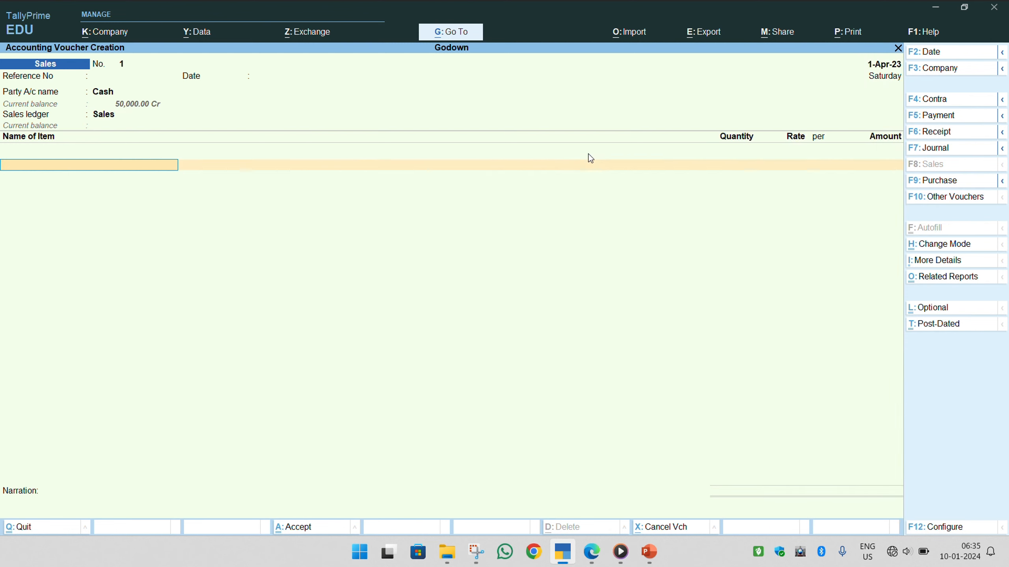
Step: Add Led as the sold item and allocate 30 pcs at a rate of 15000 from the Najibabad godown
key(Down)
key(Down)
key(Down)
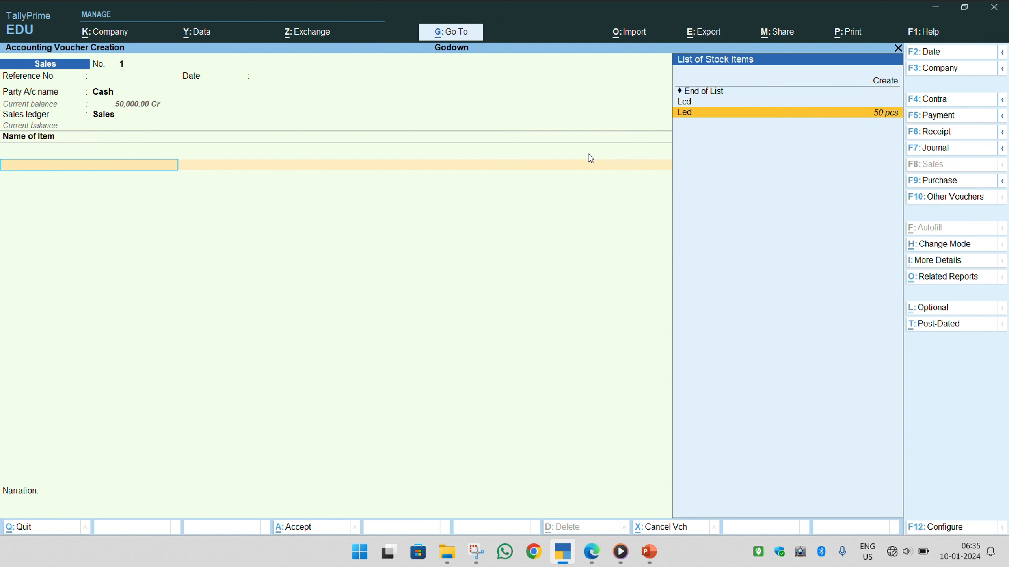
key(Return)
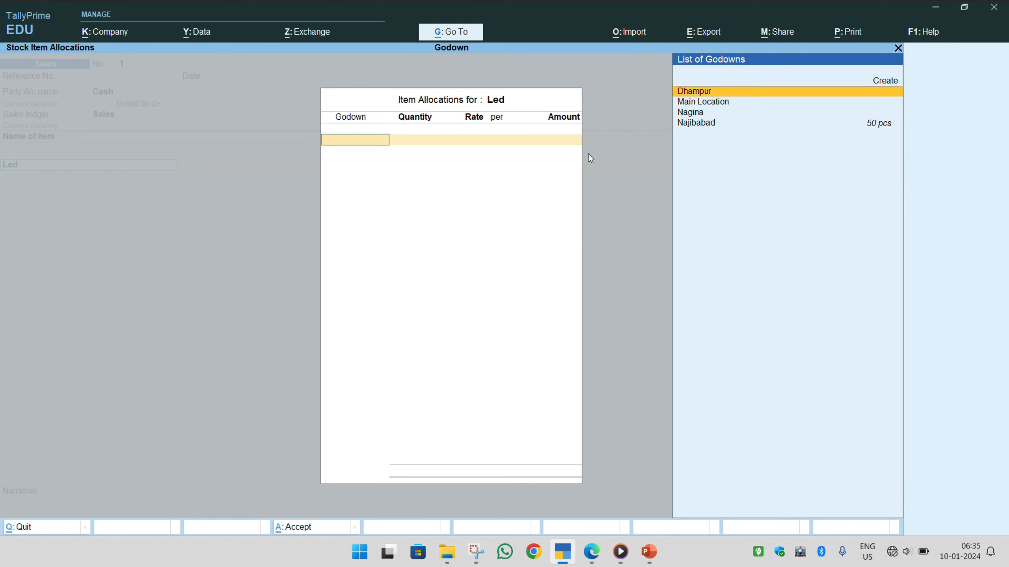
key(Down)
key(Down)
key(Down)
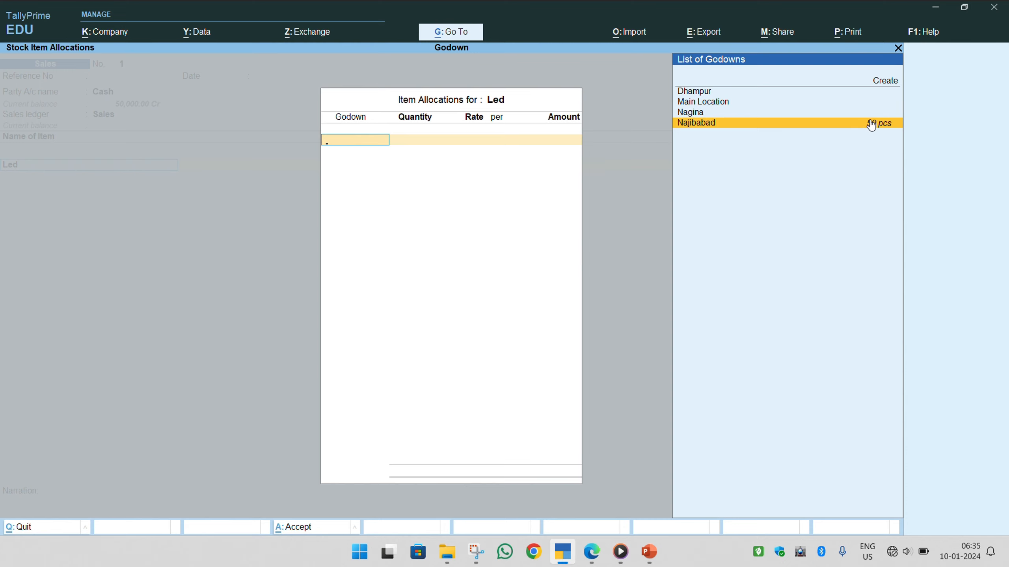
key(Return)
text(30)
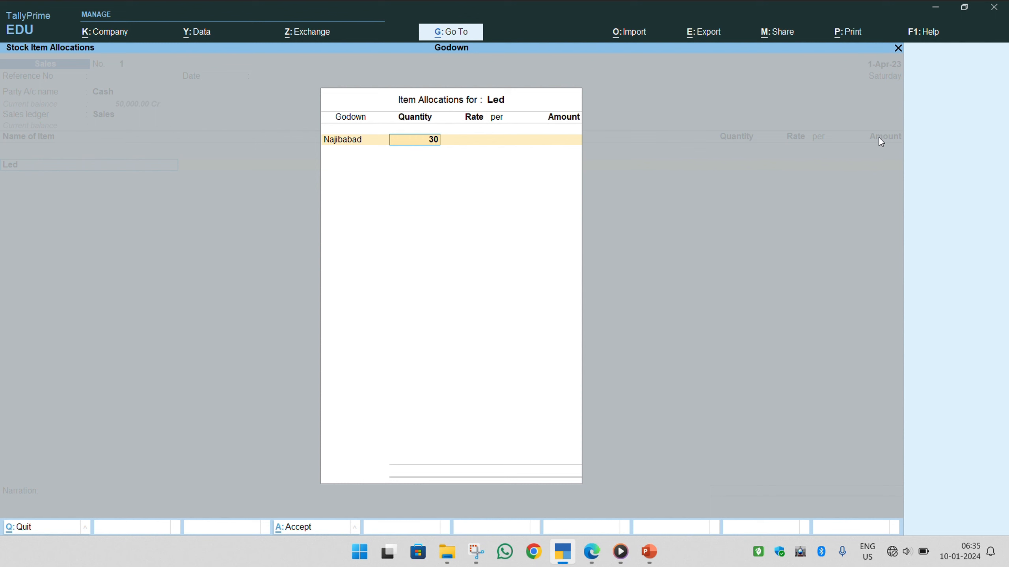
key(Return)
text(15)
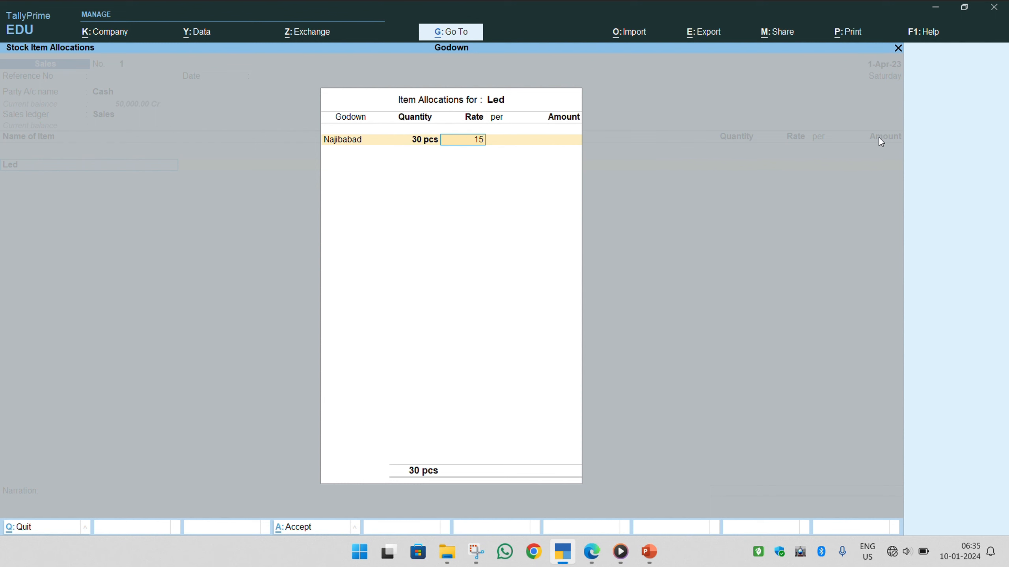
text(000)
Step: Check the third transaction, the Led sale, in the assignment PDF and switch back to TallyPrime's Led allocation
key(alt+Tab)
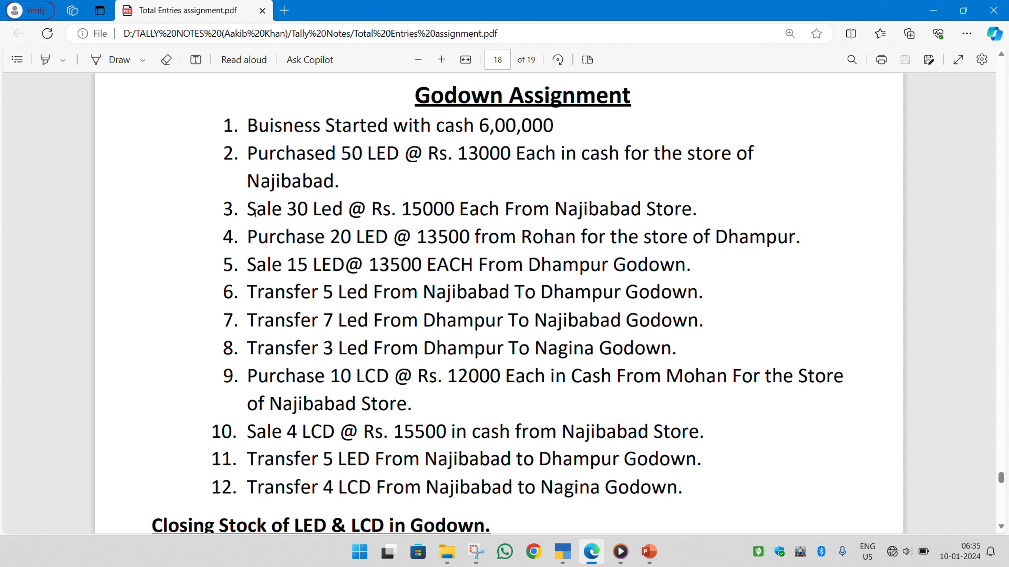
drag(281, 211, 606, 205)
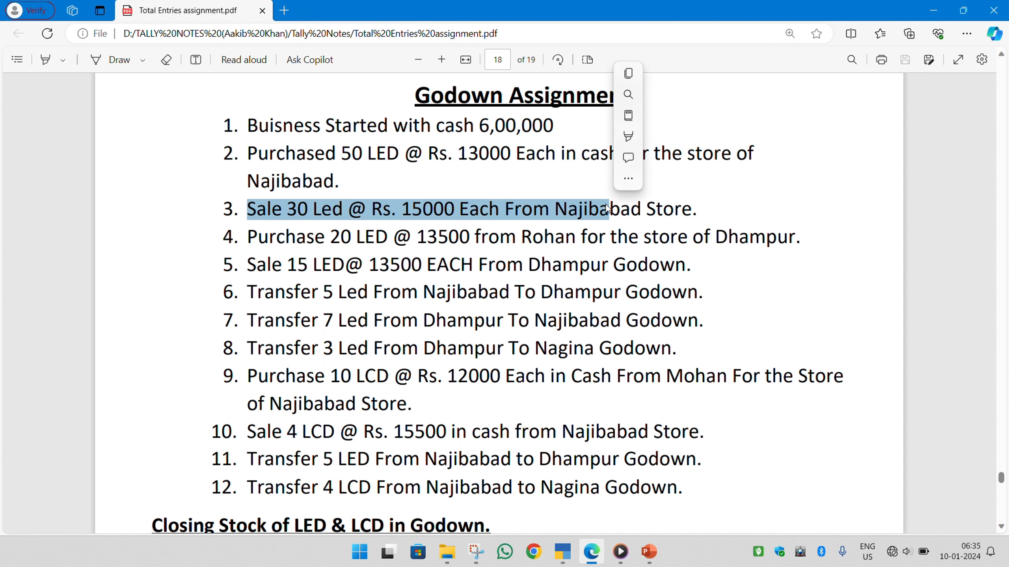
key(alt+Tab)
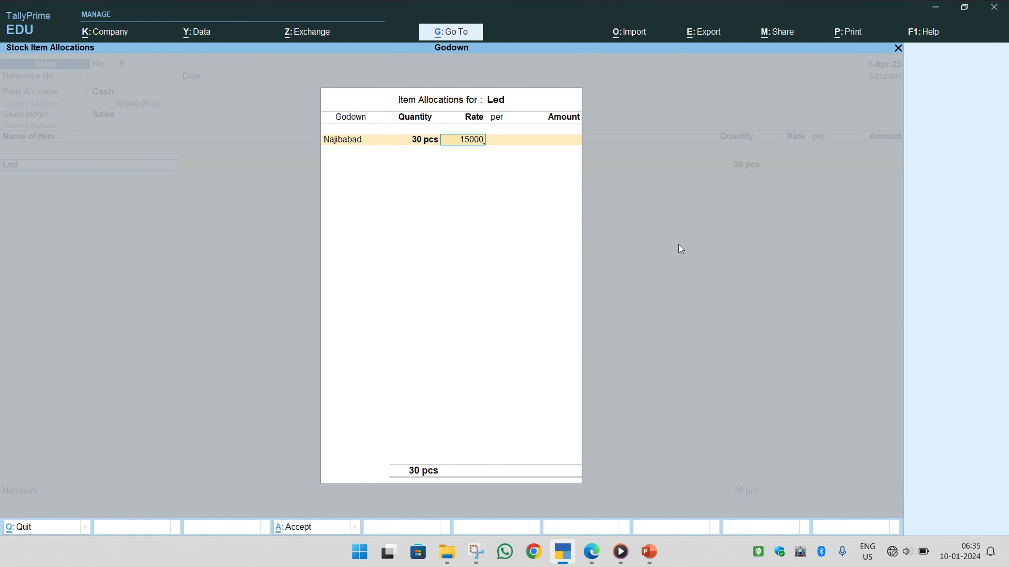
Step: Accept the Led godown allocation per pcs with the calculated amount and return to the sales voucher's item line
key(Return)
key(Return)
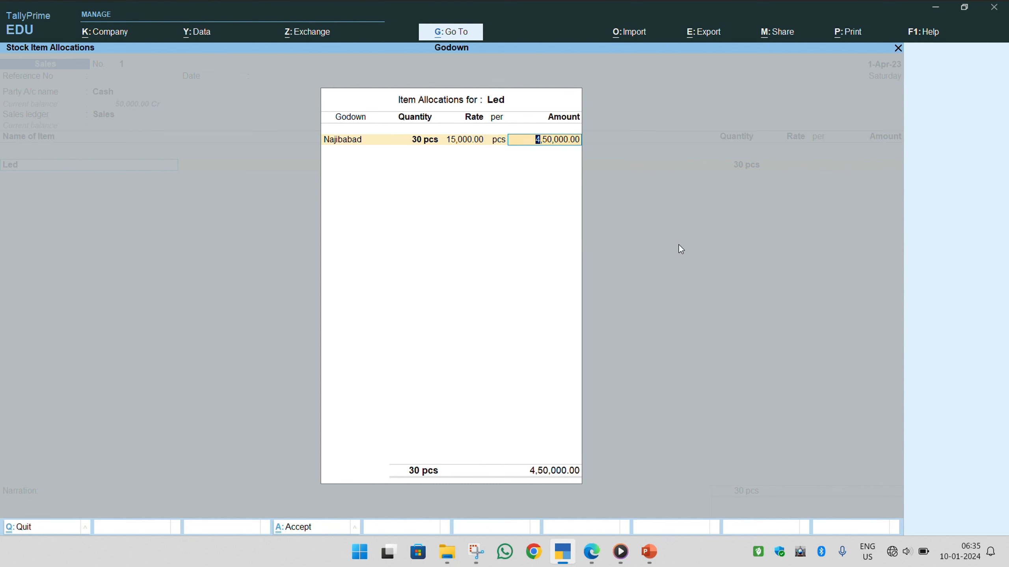
key(Return)
key(Return)
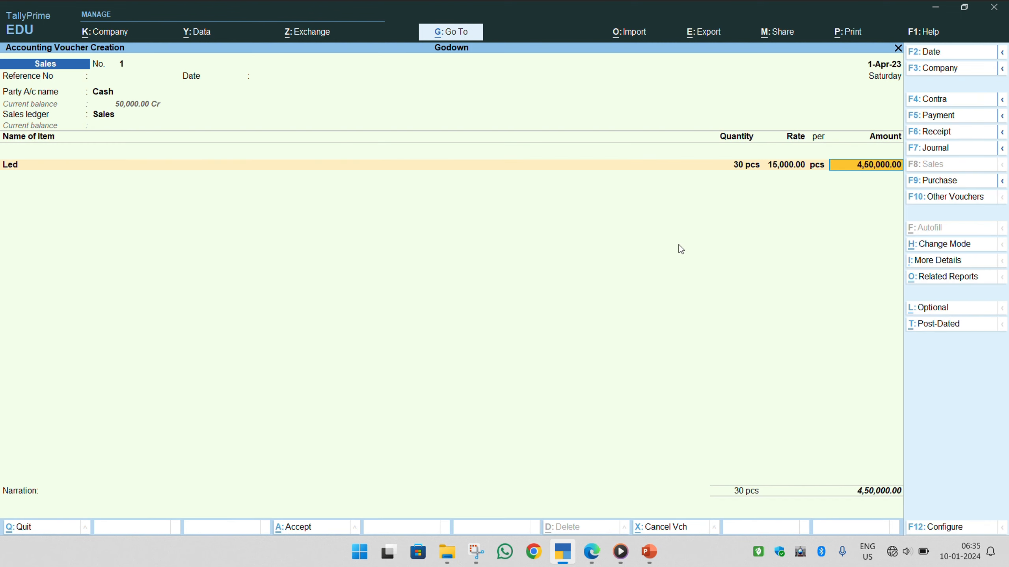
Step: Save the Led sales voucher without a narration and return to the Gateway of Tally
key(Return)
key(Return)
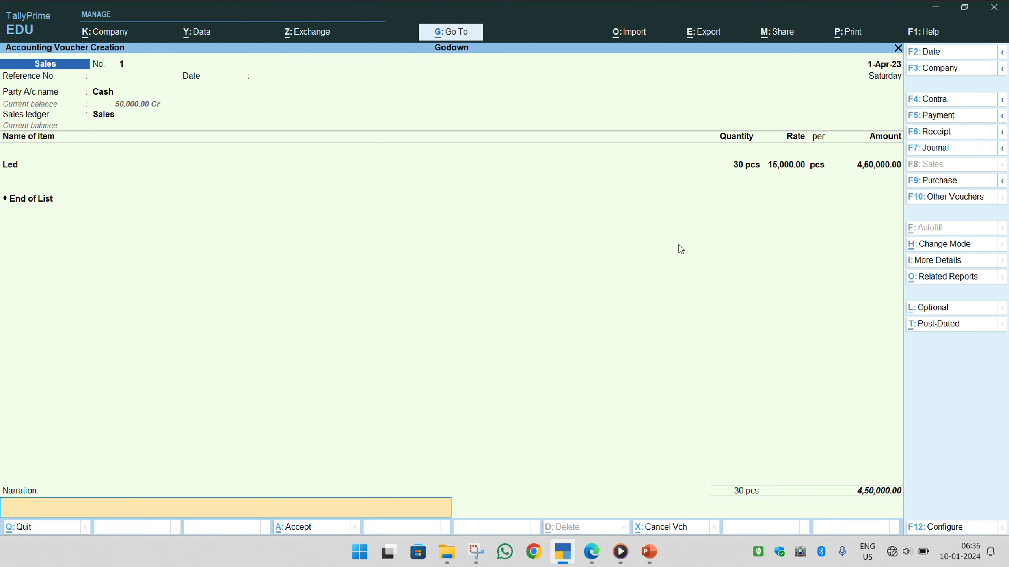
key(Return)
key(Return)
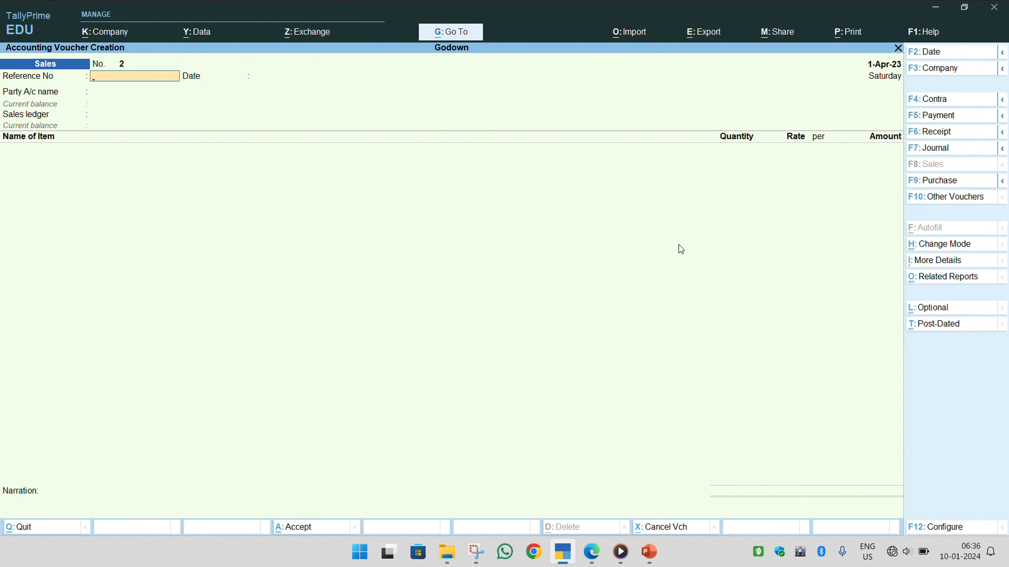
key(Escape)
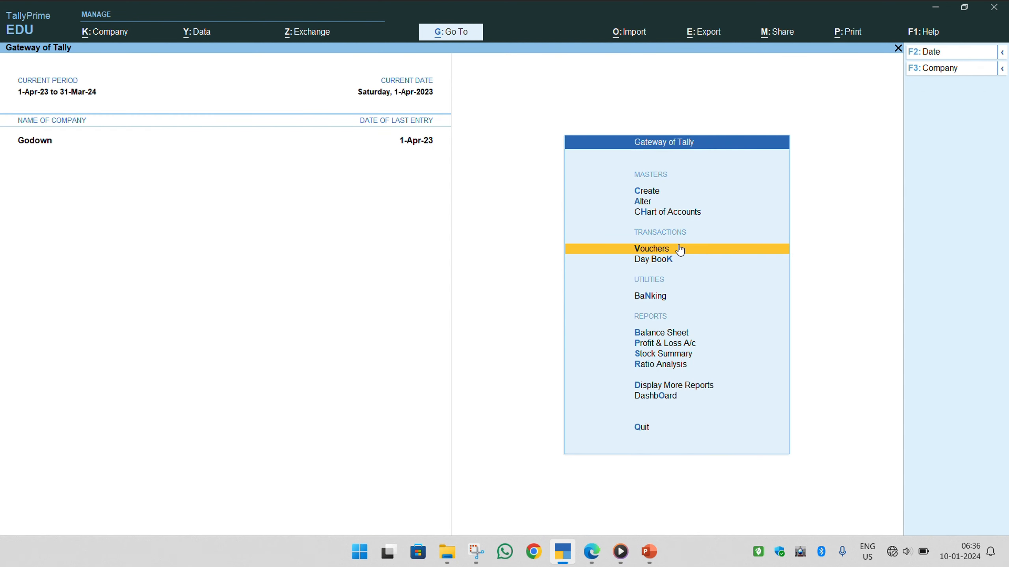
Step: Examine the Led closing stock by godown in the detailed Stock Summary and leave the report
key(Down)
key(Down)
key(Down)
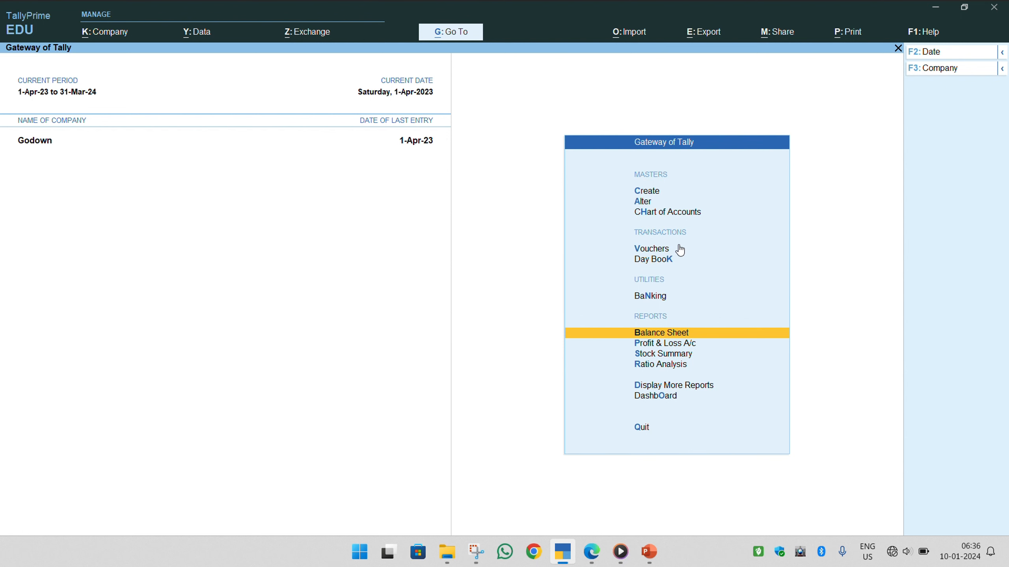
key(Down)
key(Down)
key(Return)
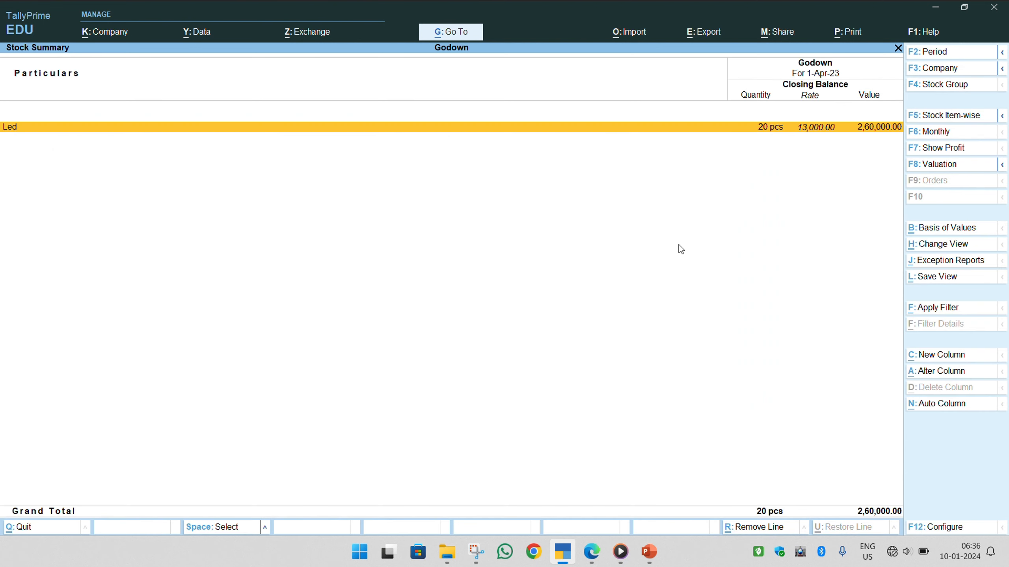
key(alt+F5)
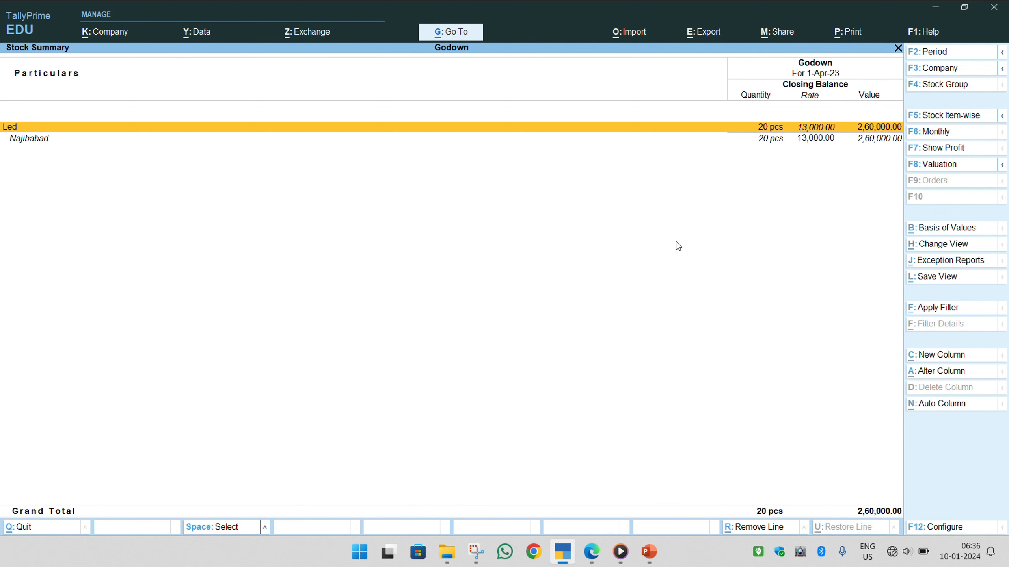
key(Escape)
key(Escape)
key(n)
Step: Read the fourth transaction, the Led purchase for the Dhampur store, in the assignment PDF and switch back to TallyPrime
key(alt+Tab)
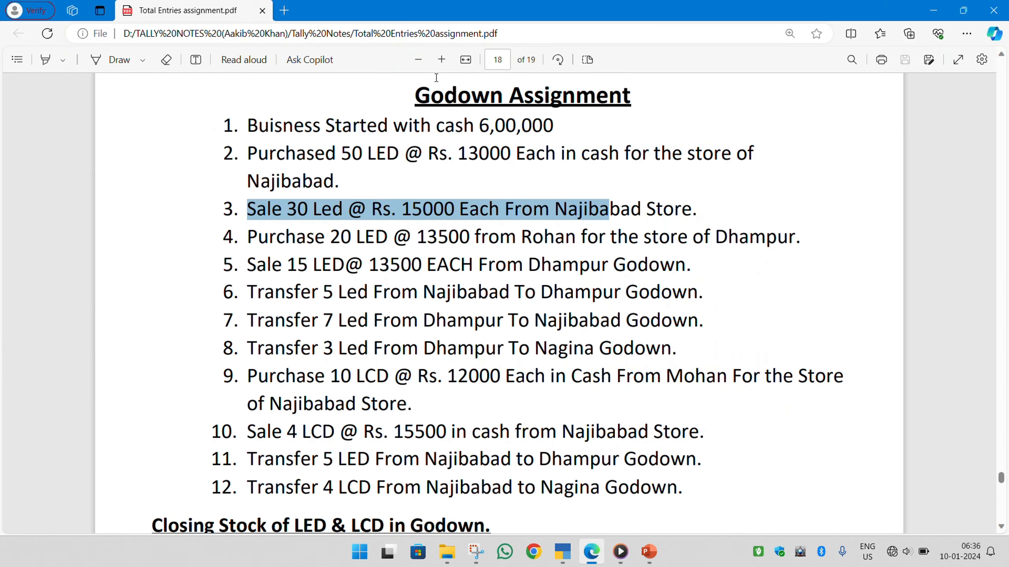
drag(230, 244, 349, 238)
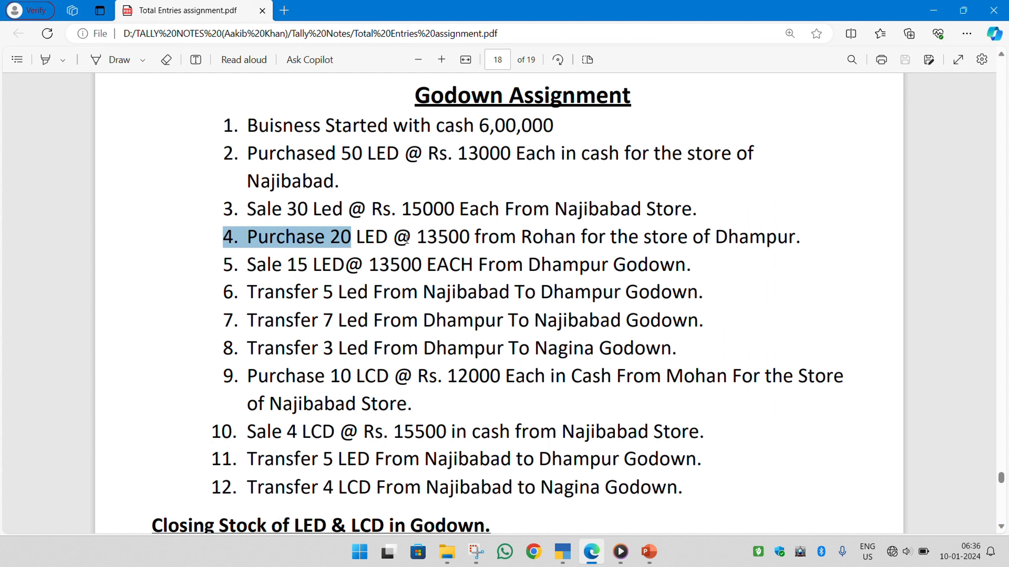
drag(460, 239, 491, 247)
click(492, 246)
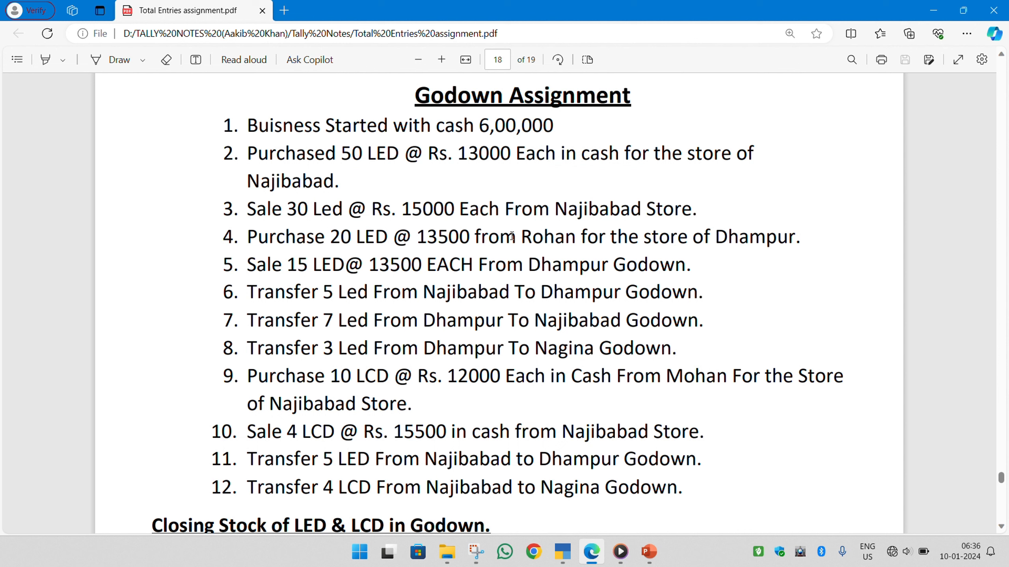
drag(498, 236, 565, 238)
click(555, 237)
drag(248, 153, 337, 153)
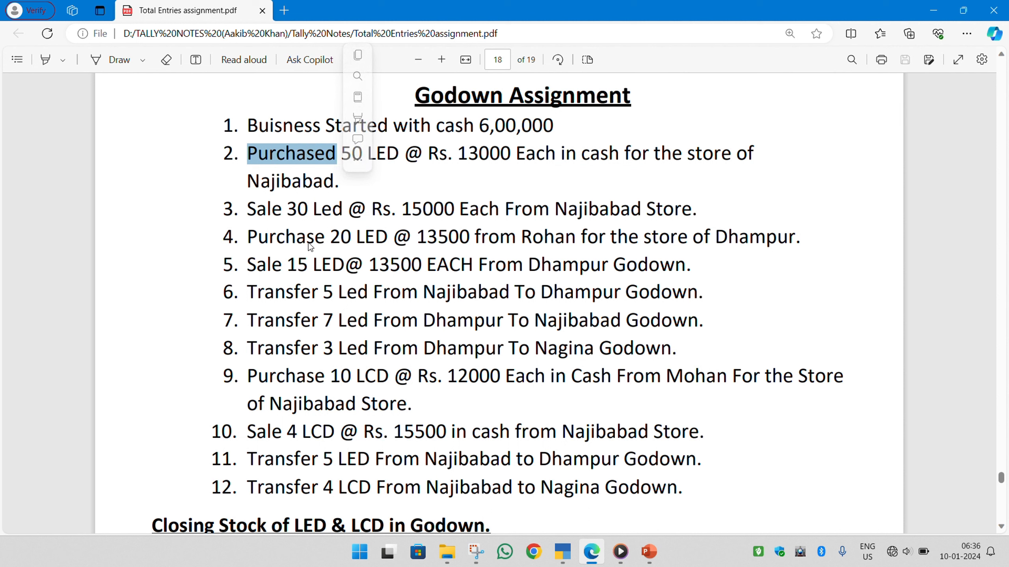
click(402, 238)
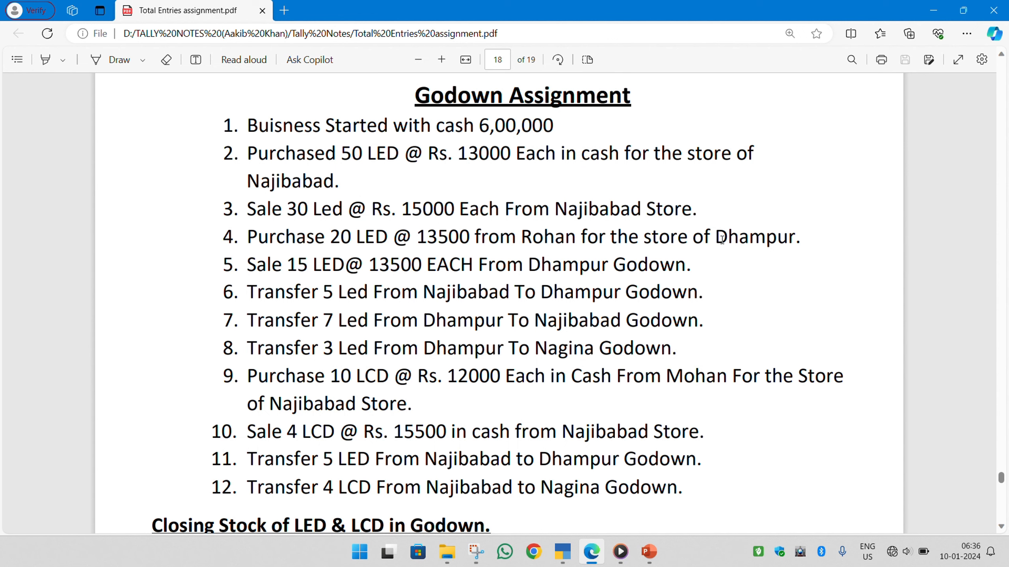
key(alt+Tab)
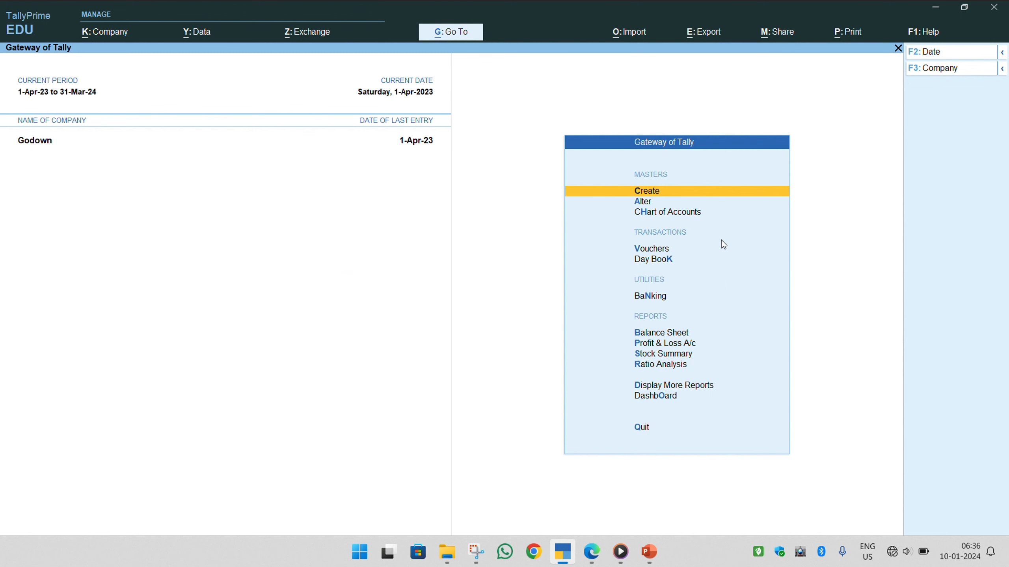
Step: Start a new purchase voucher, leaving the supplier invoice number and date blank
key(Down)
key(Down)
key(Down)
key(Down)
key(Up)
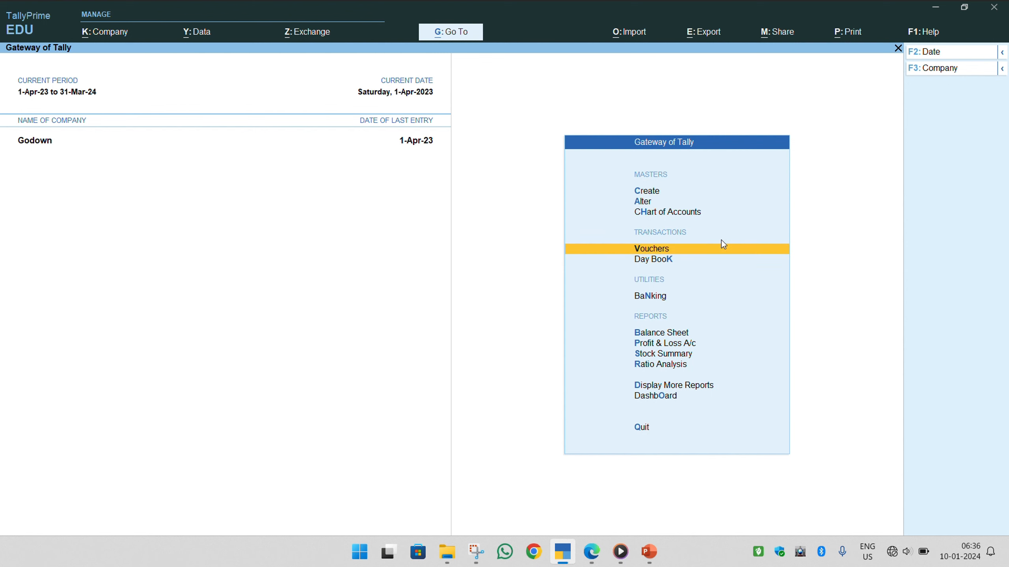
key(Return)
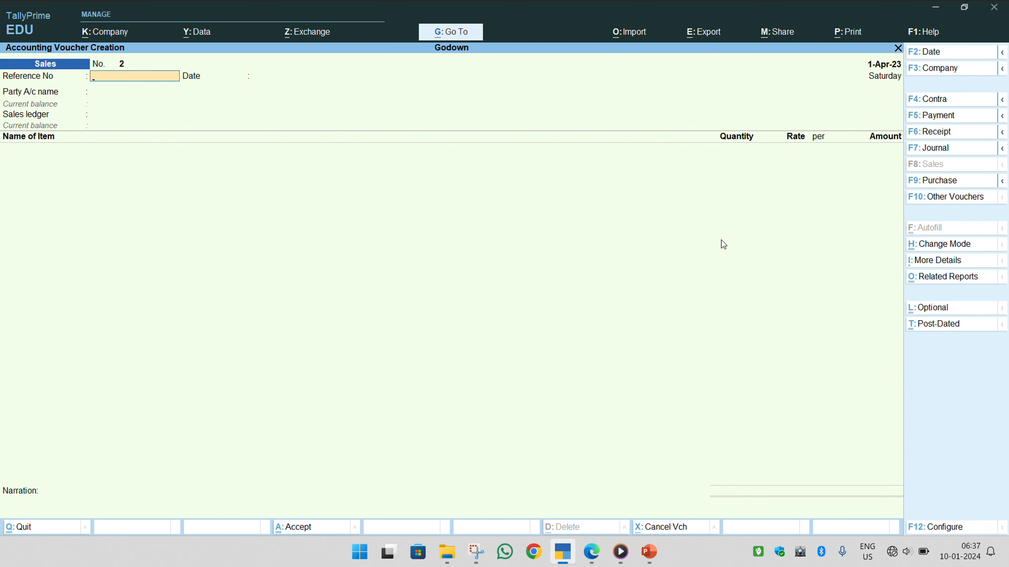
key(F9)
key(Return)
key(Return)
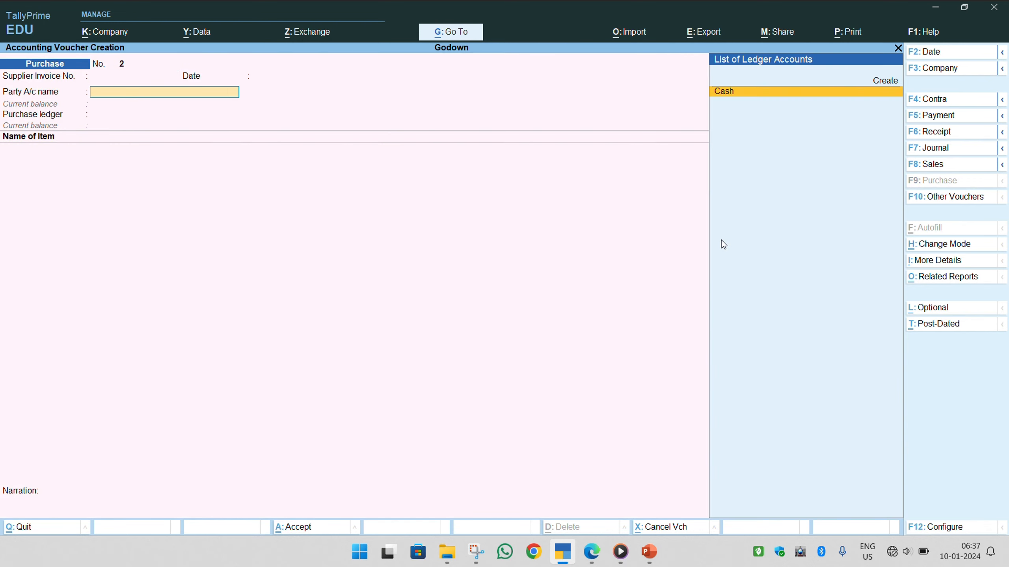
Step: Create a party ledger from the purchase voucher with the supplier's name and group it under Sundry Creditors
key(Up)
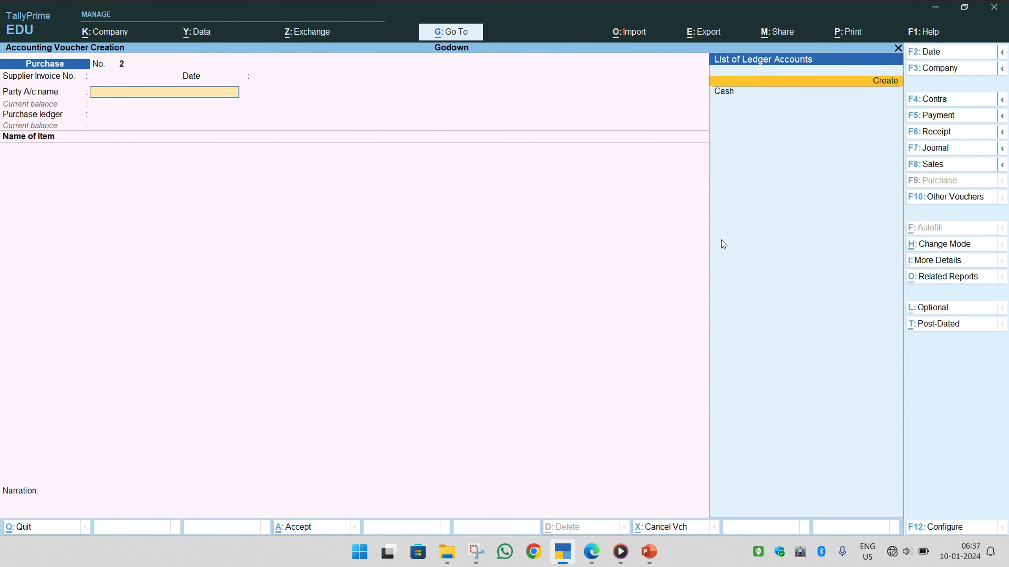
key(Return)
text(Roh)
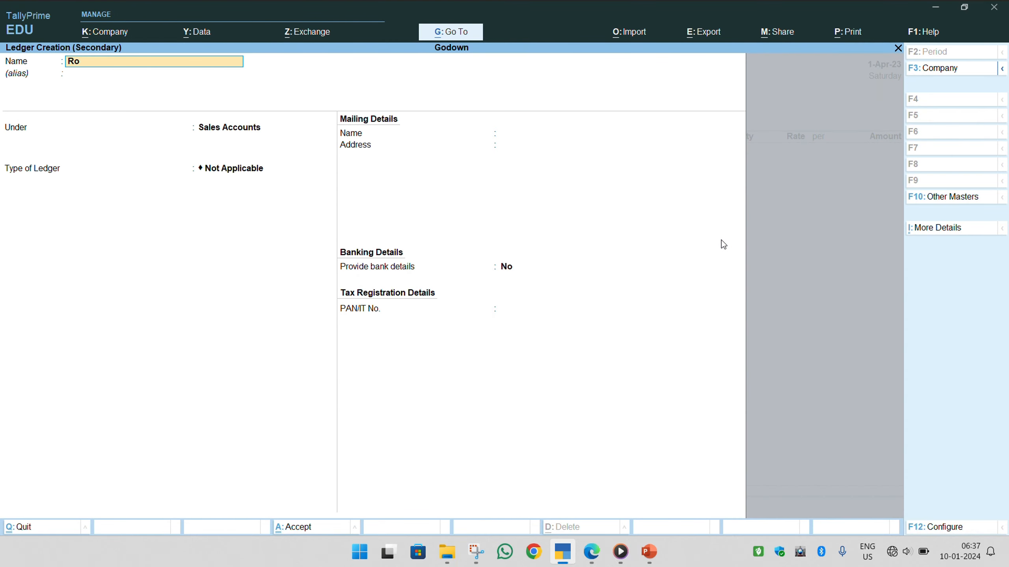
key(Return)
key(Return)
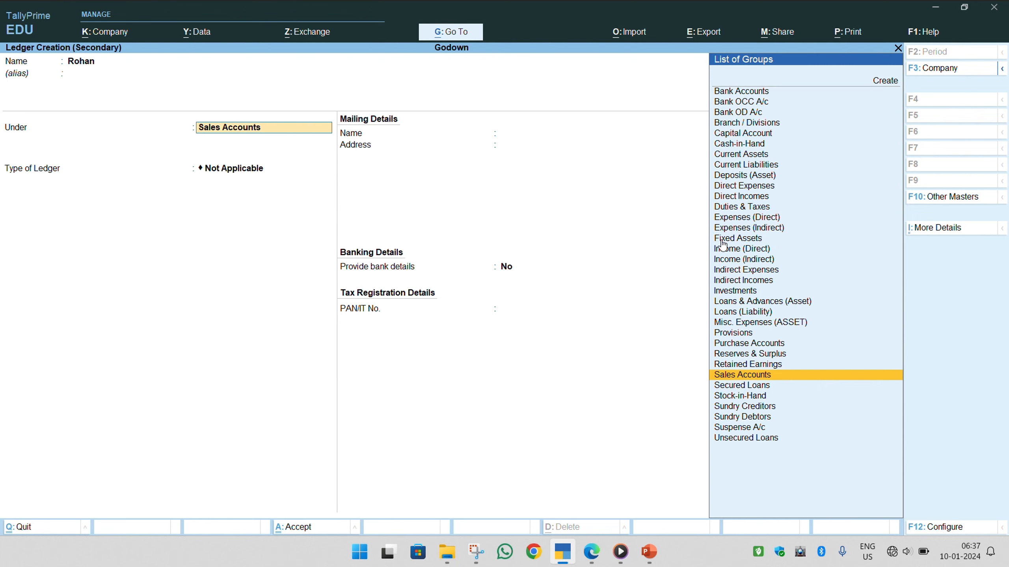
key(Down)
key(Down)
key(Down)
key(Return)
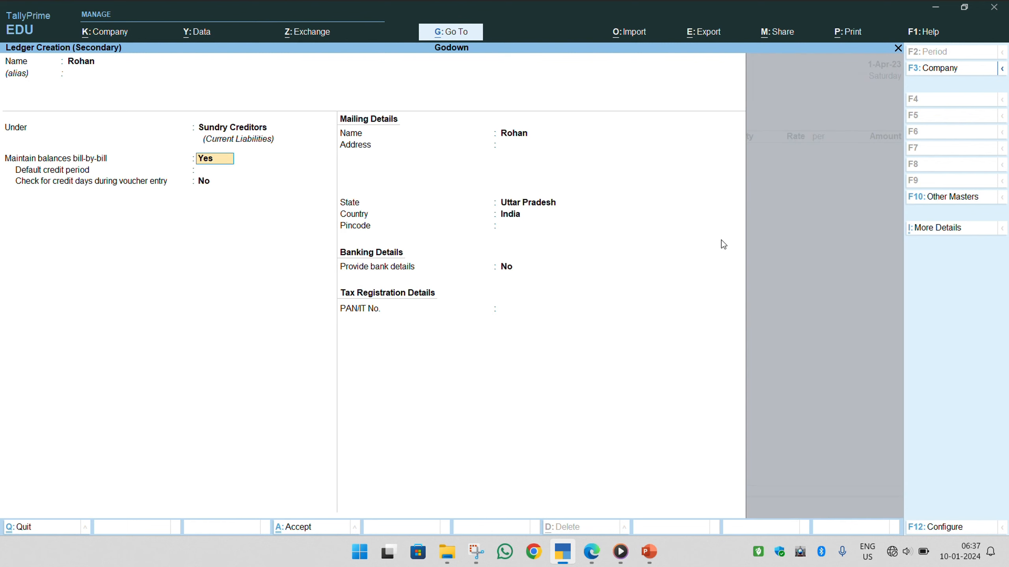
Step: Complete the new supplier ledger's bill-by-bill settings and save it as the purchase voucher's party account
key(Return)
key(Return)
key(BackSpace)
key(BackSpace)
key(Return)
key(Return)
key(ctrl)
key(ctrl+a)
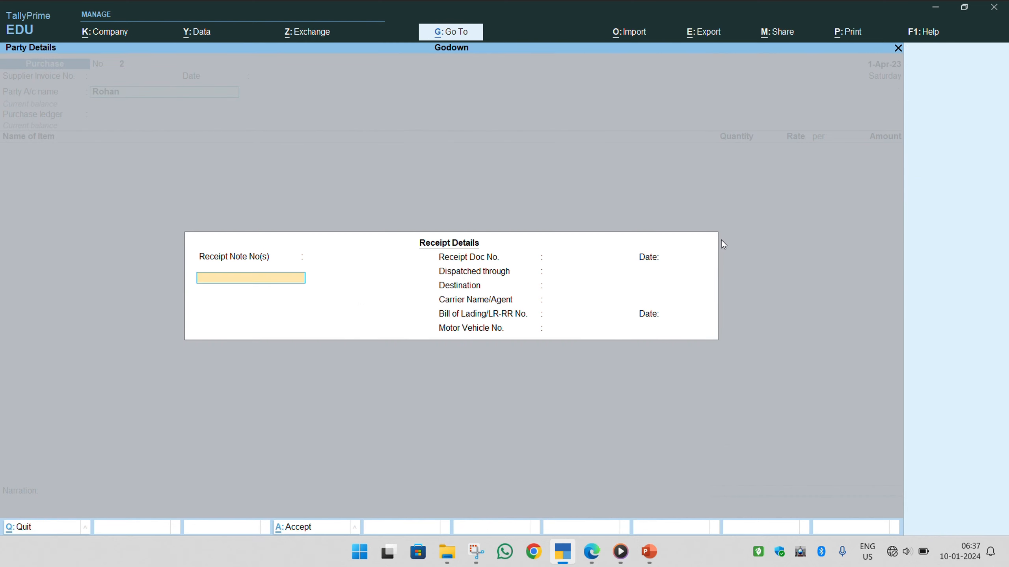
key(ctrl+a)
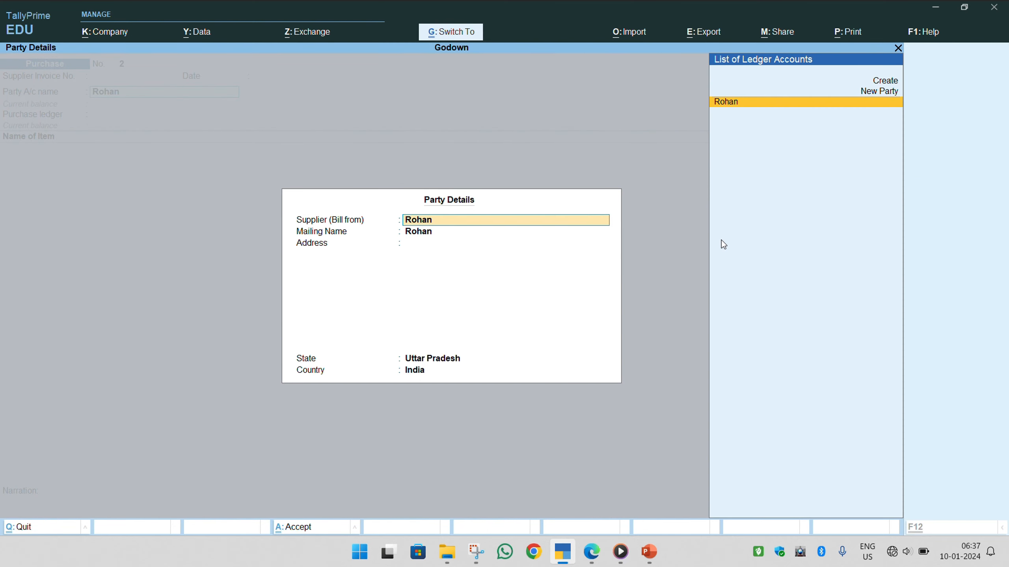
key(ctrl+a)
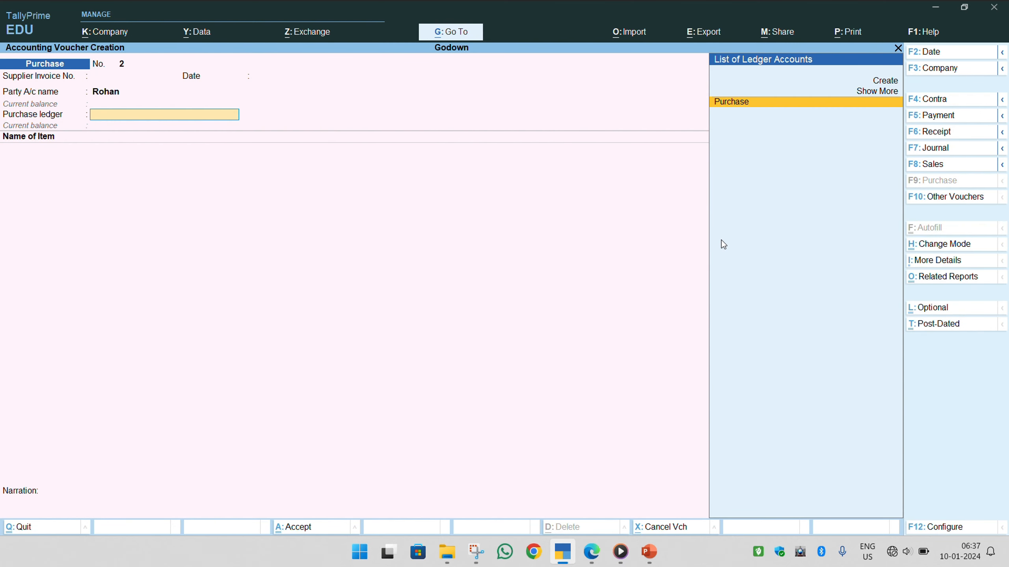
key(Return)
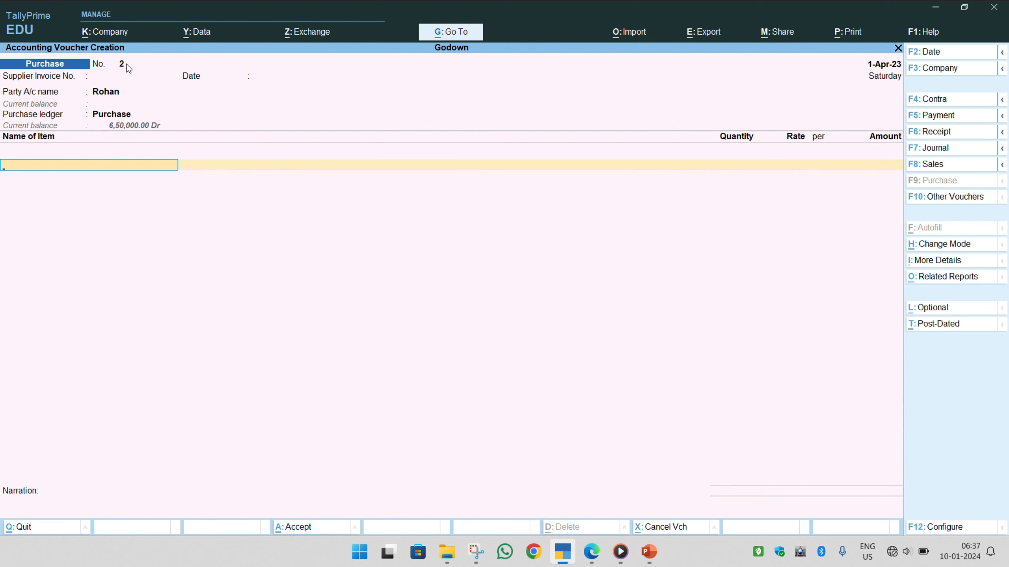
click(78, 170)
key(Down)
key(Down)
key(Down)
key(Down)
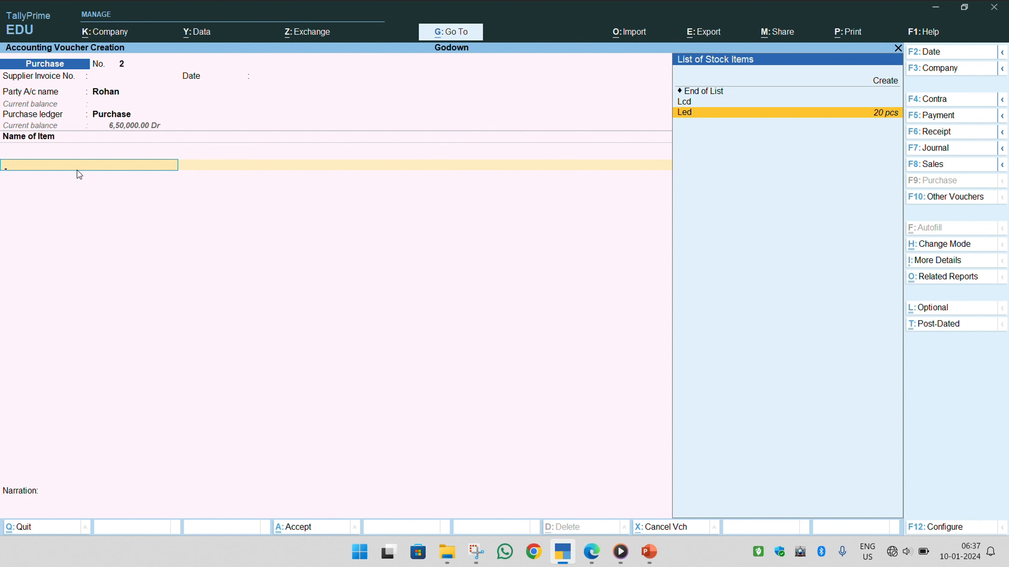
key(Return)
key(Escape)
key(ctrl+Return)
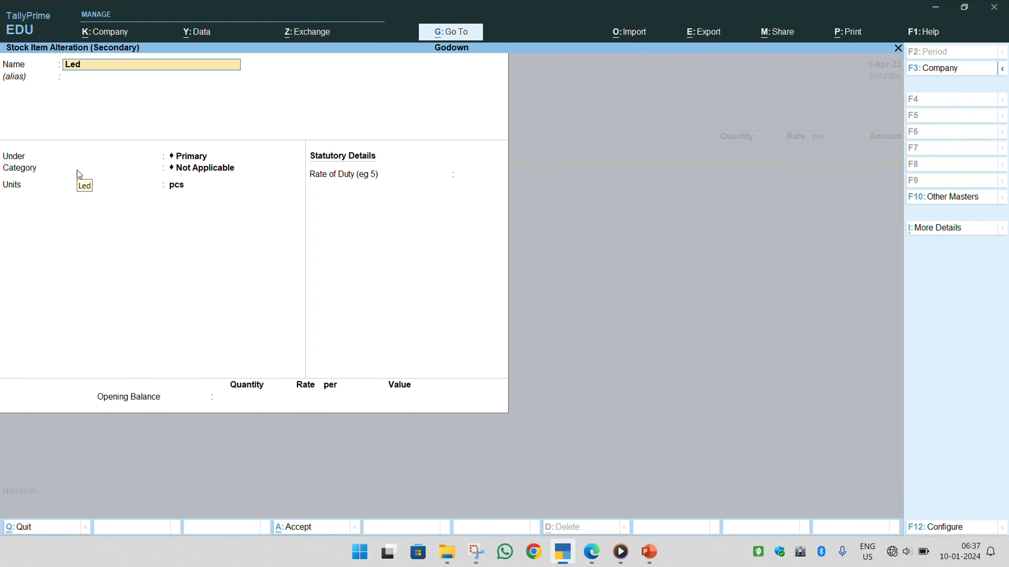
text(LED)
key(Return)
key(Return)
key(ctrl+a)
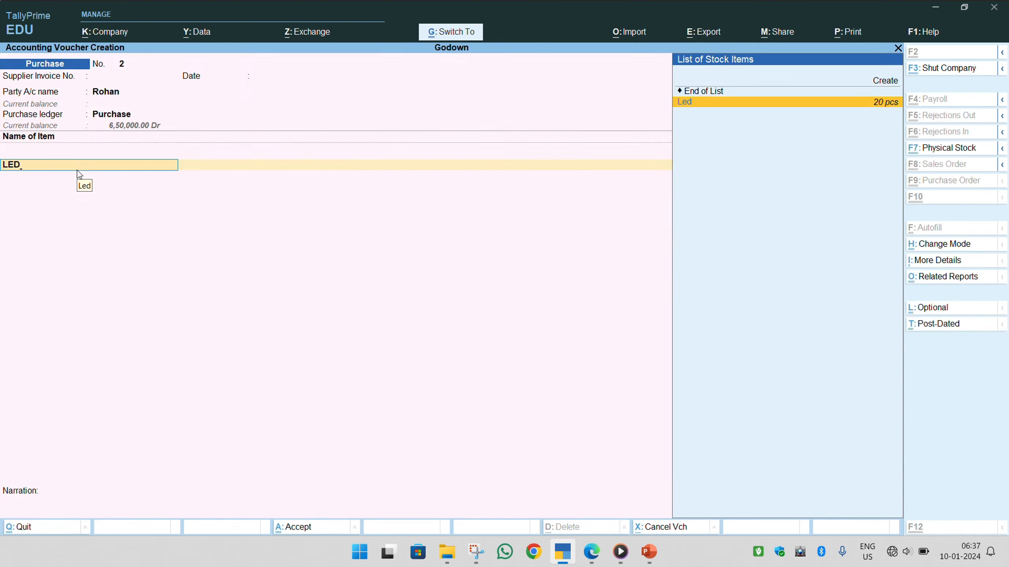
key(Return)
key(Escape)
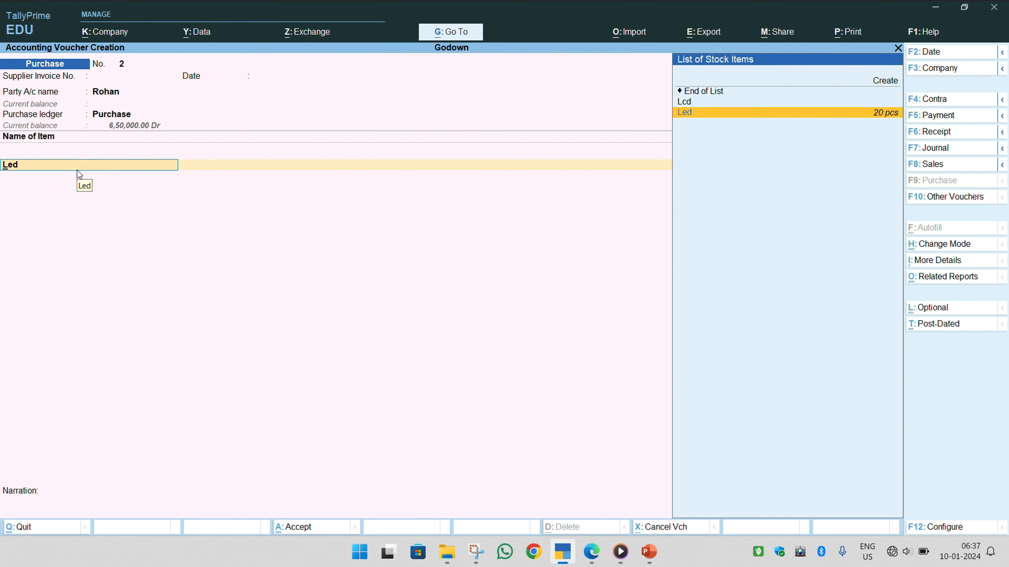
key(Escape)
key(Escape)
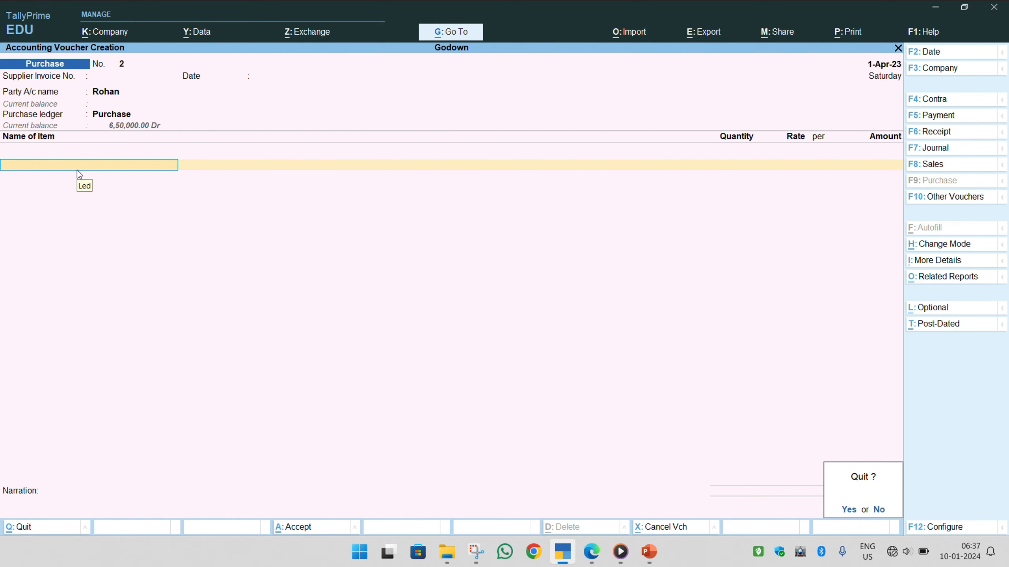
key(y)
Step: Start a new purchase voucher with the new supplier as party and Purchase as the purchase ledger, keeping the default party details
key(Return)
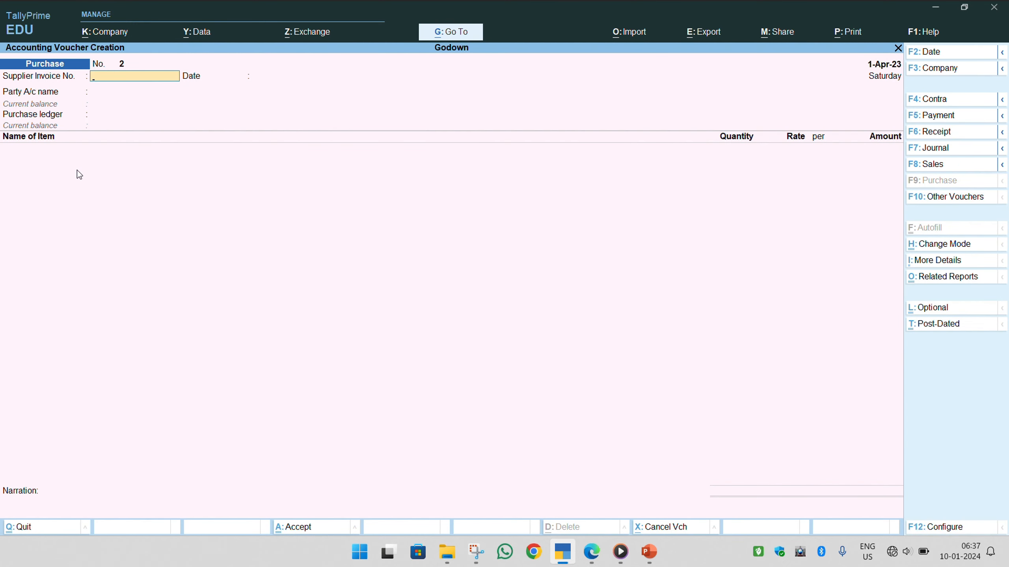
key(Return)
key(Return)
key(Down)
key(Return)
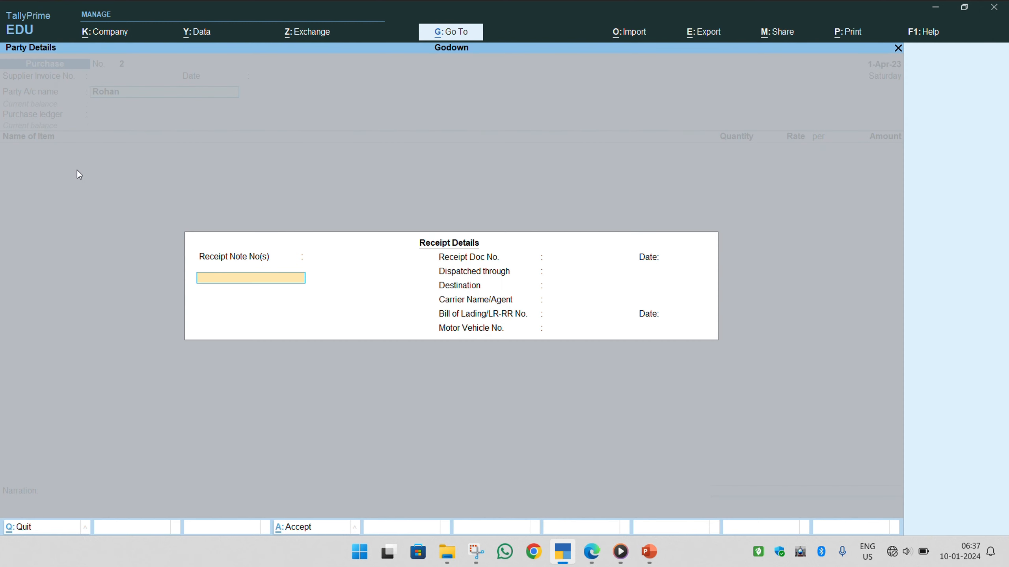
key(ctrl+a)
key(ctrl+a)
key(Return)
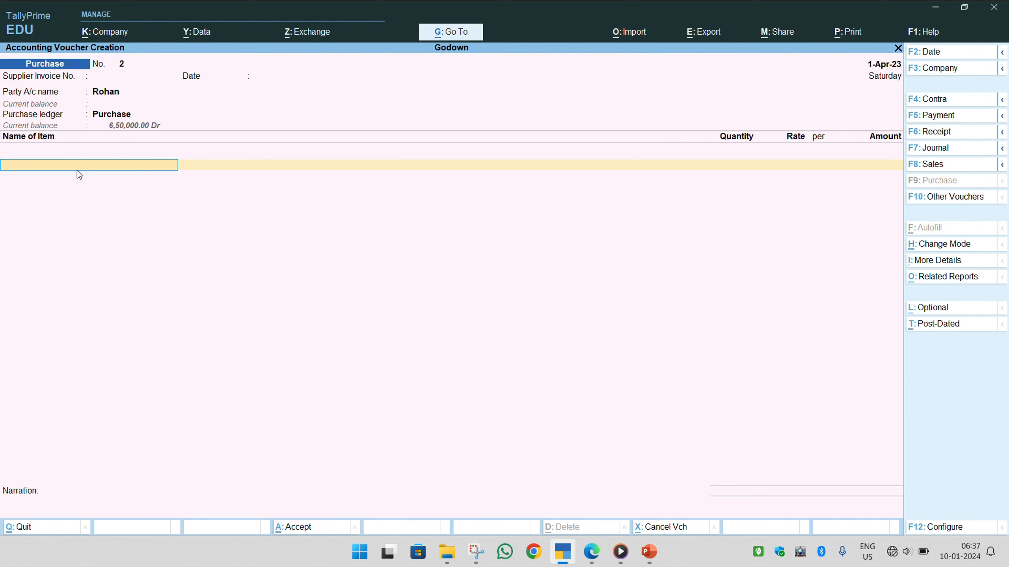
Step: Add Led as the purchased item and open its godown allocation
key(Down)
key(Down)
key(Down)
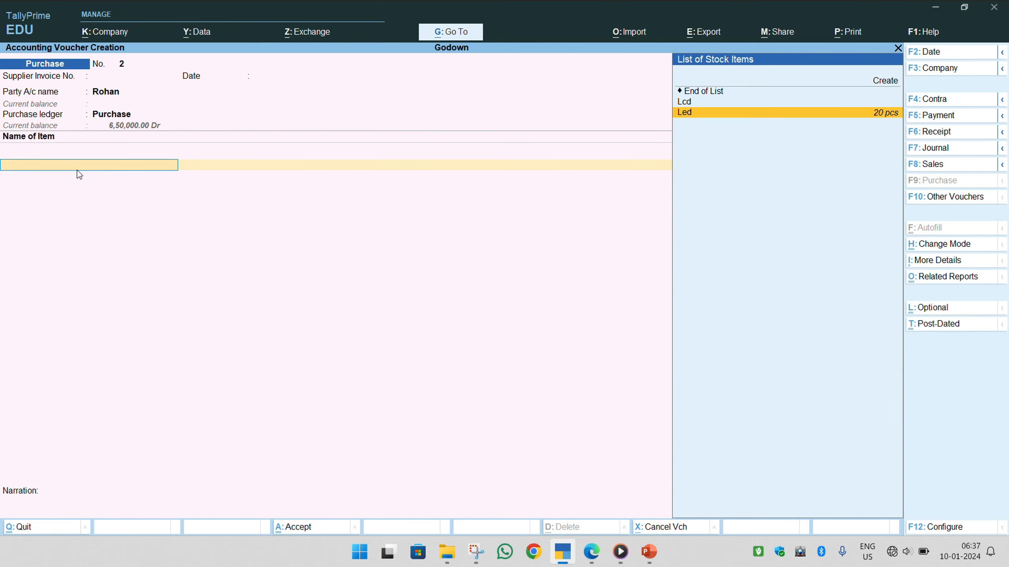
key(Return)
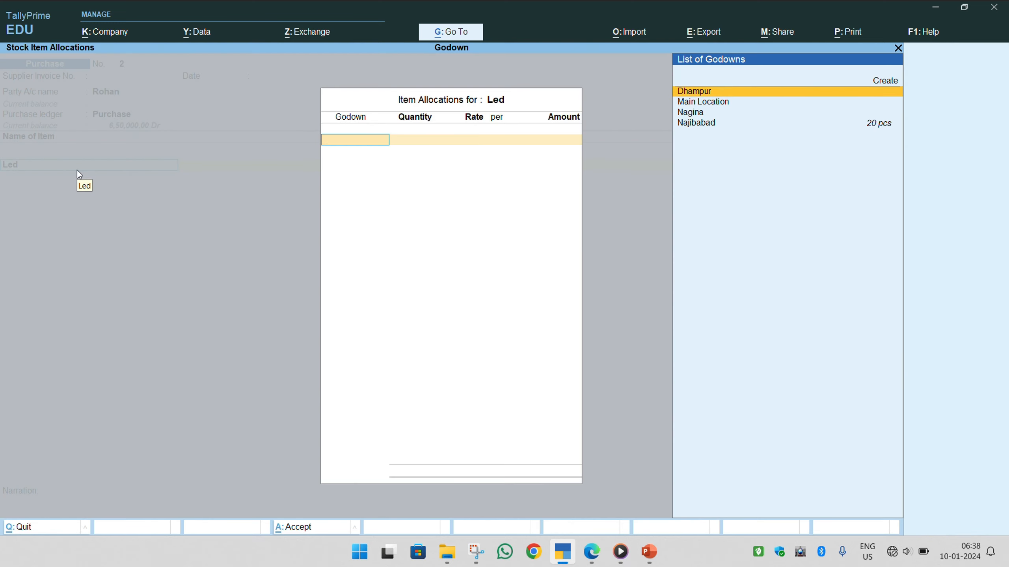
Step: Check the Led purchase's rate and destination store in the assignment PDF and switch back to TallyPrime's Led allocation
key(alt+Tab)
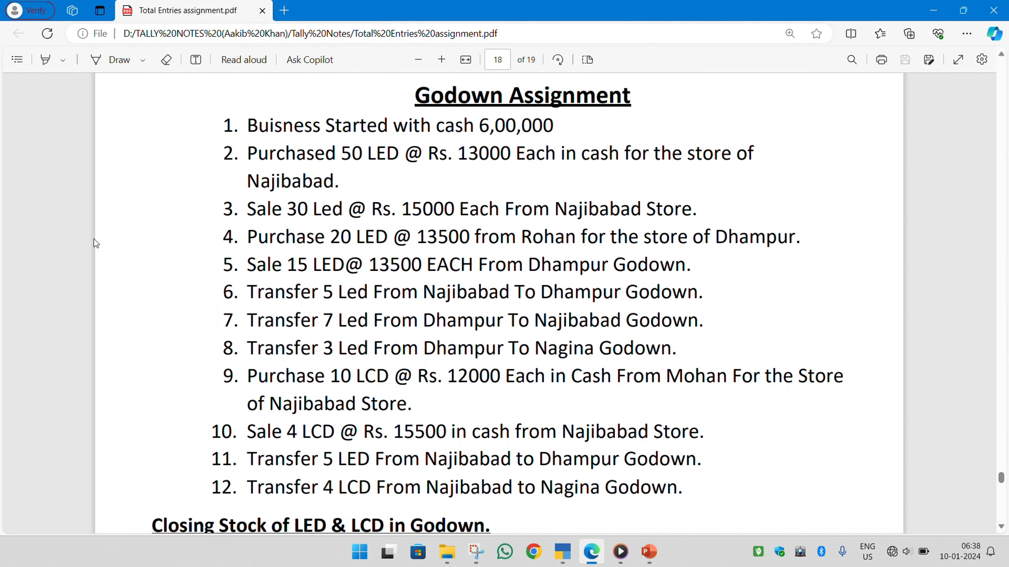
drag(429, 240, 796, 238)
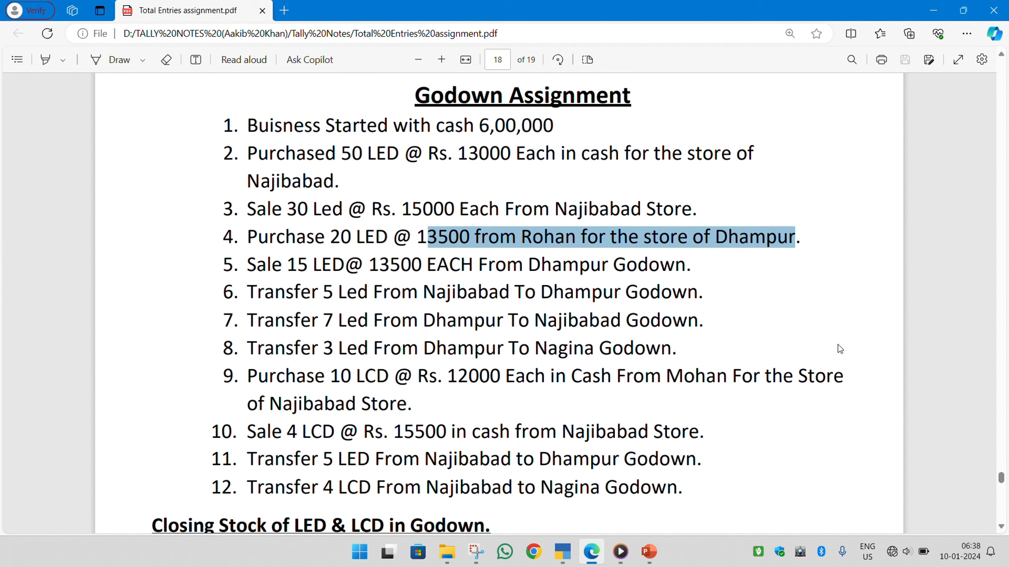
key(alt+Tab)
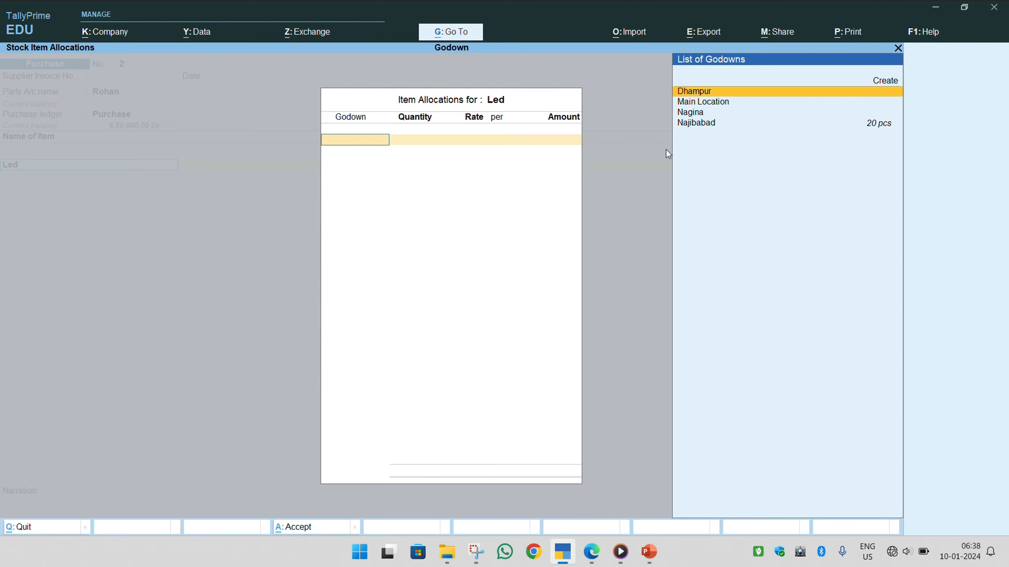
Step: Allocate 20 pcs of Led to the Dhampur godown at a rate of 13,500, checking the values against the assignment PDF
key(Return)
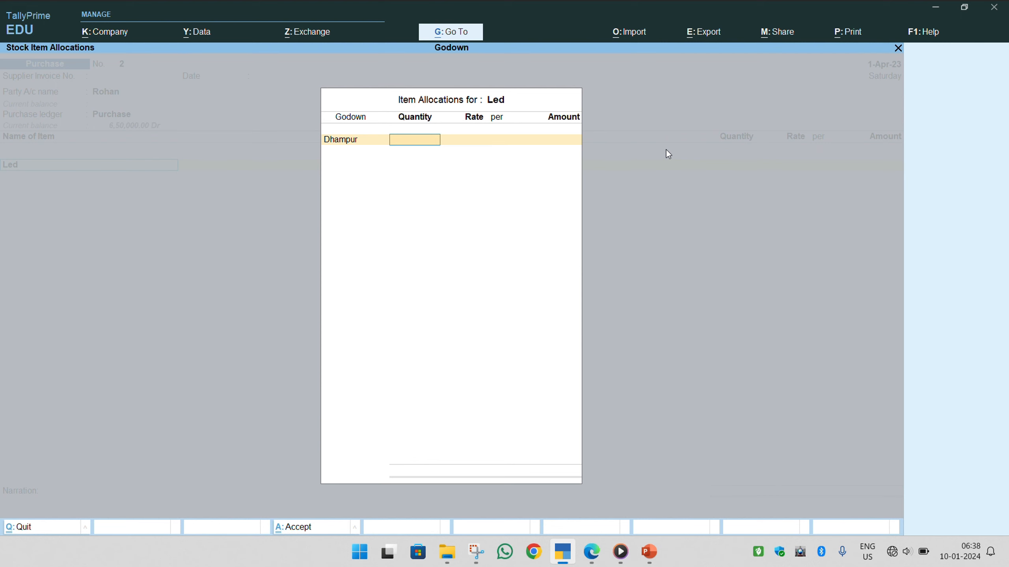
key(alt+Tab)
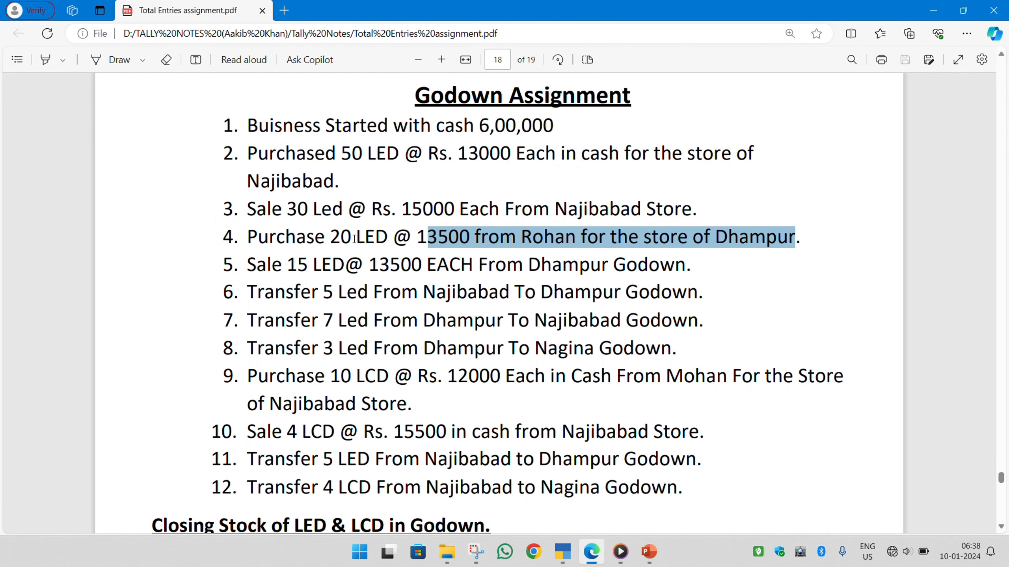
drag(331, 236, 587, 237)
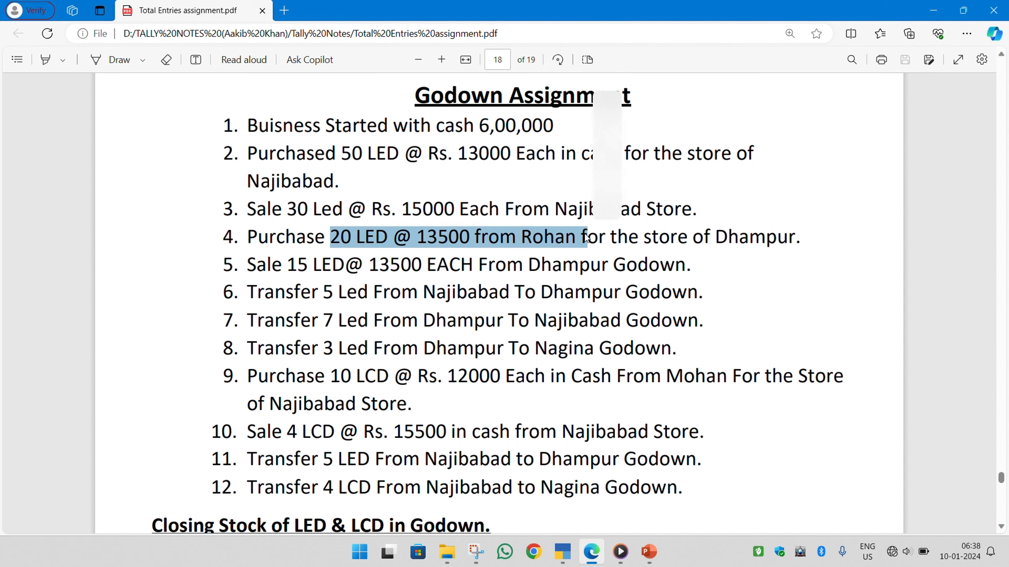
key(alt+Tab)
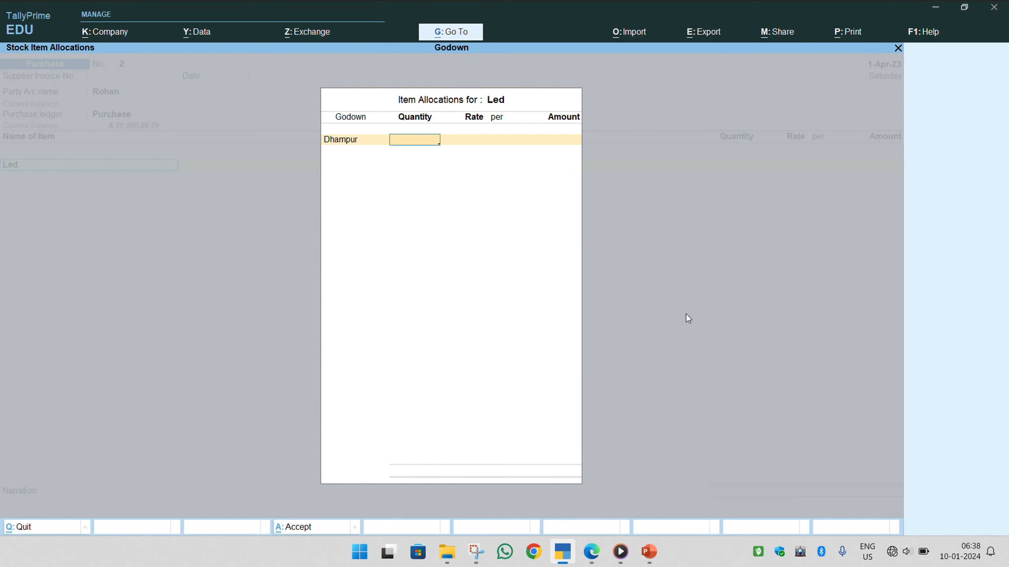
text(20)
key(Return)
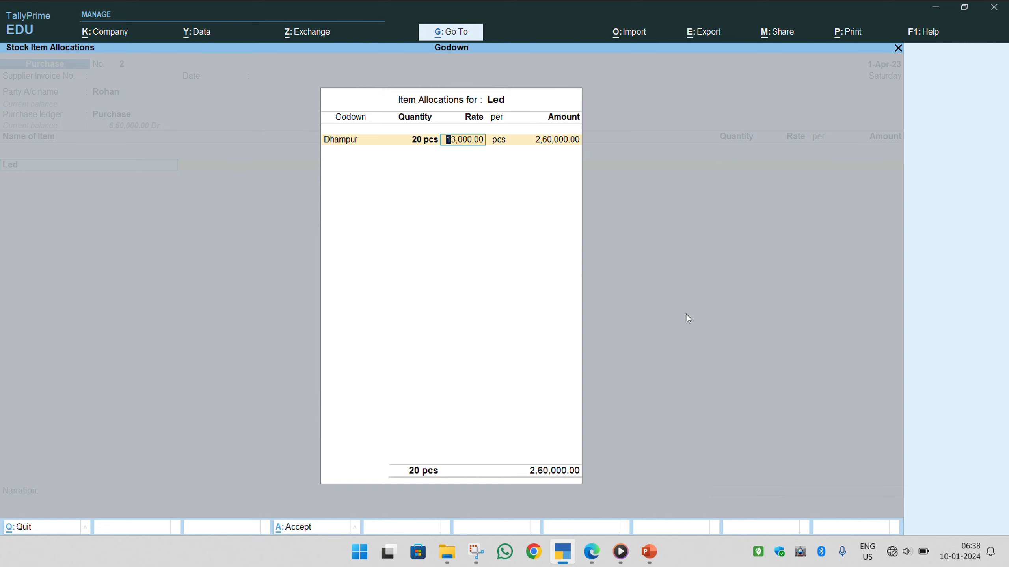
text(13500)
key(Return)
key(Return)
key(Return)
key(Return)
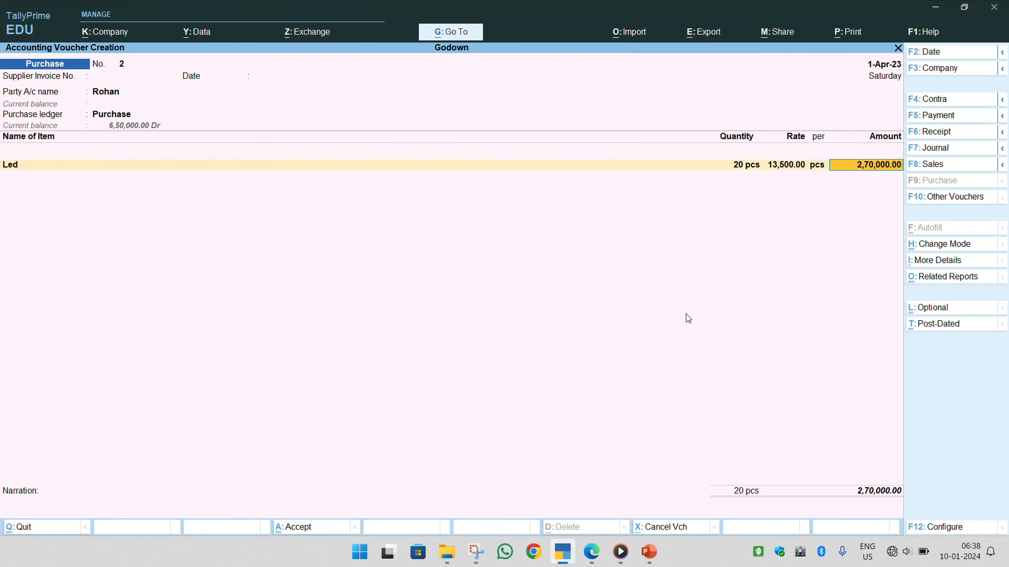
Step: End the item list, record the supplier's bill as a New Ref, and save the purchase voucher
key(Return)
key(Return)
key(Return)
key(Return)
key(Return)
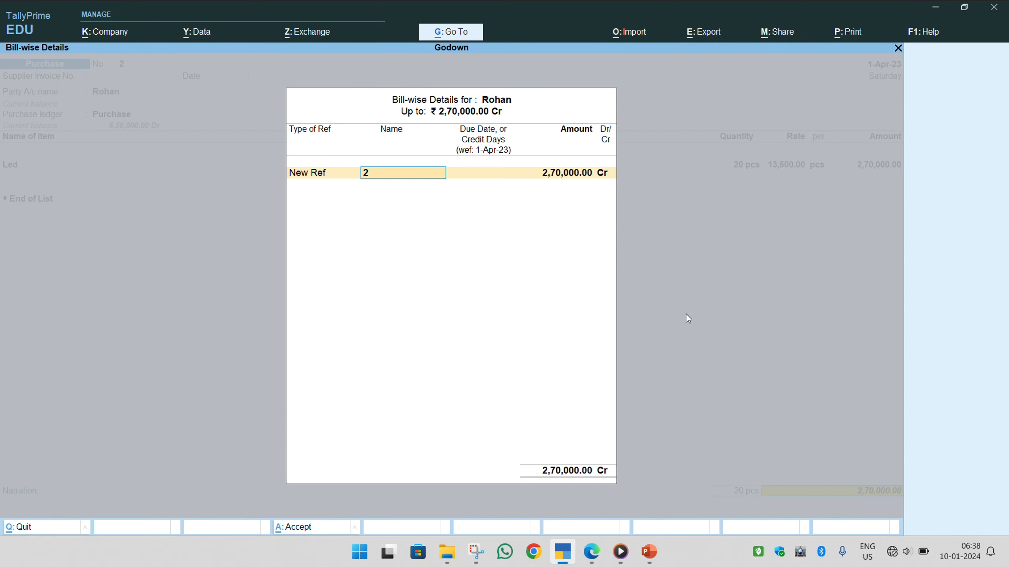
key(BackSpace)
key(BackSpace)
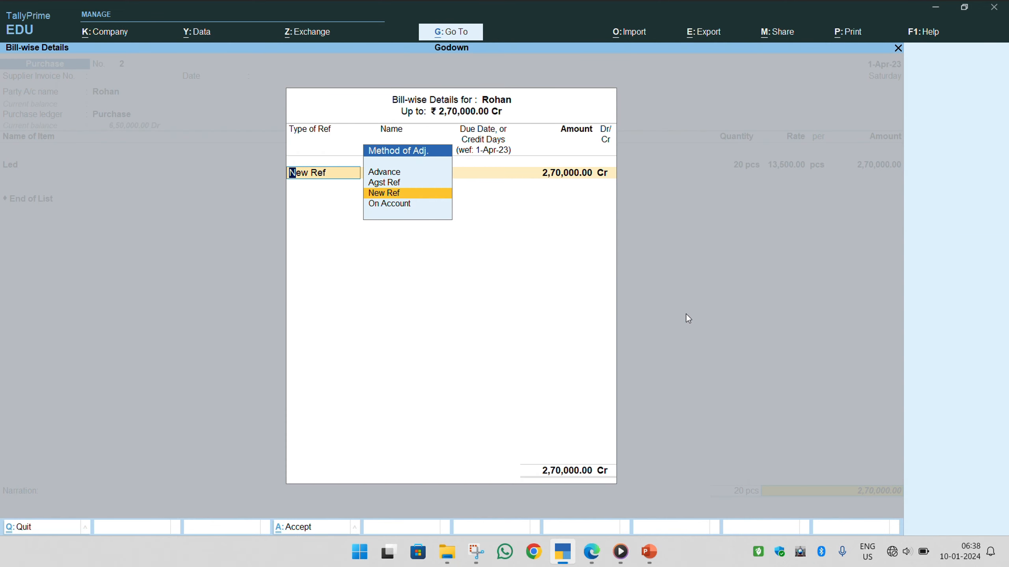
key(Return)
key(Return)
key(Return)
key(Return)
key(Return)
key(Return)
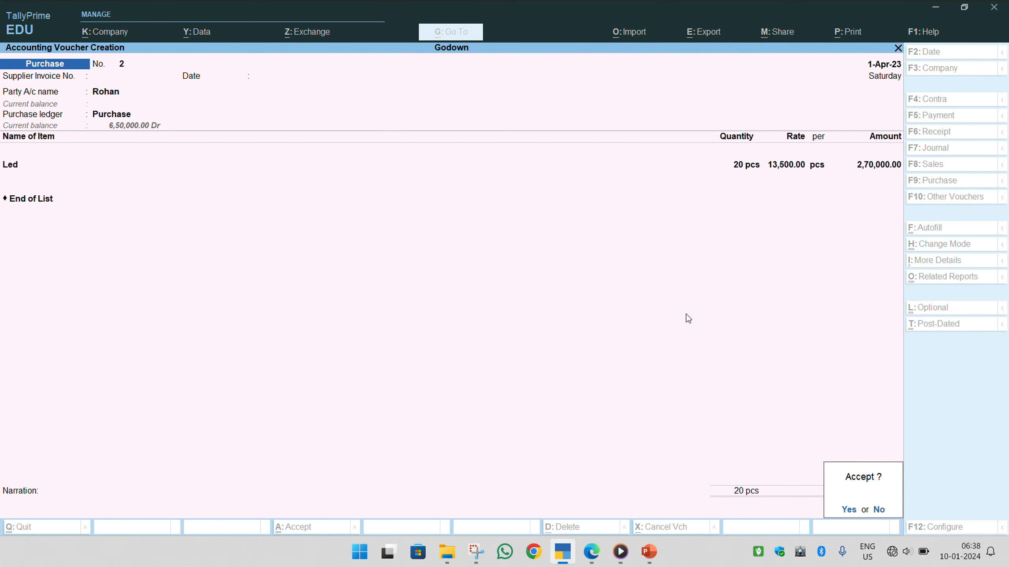
key(y)
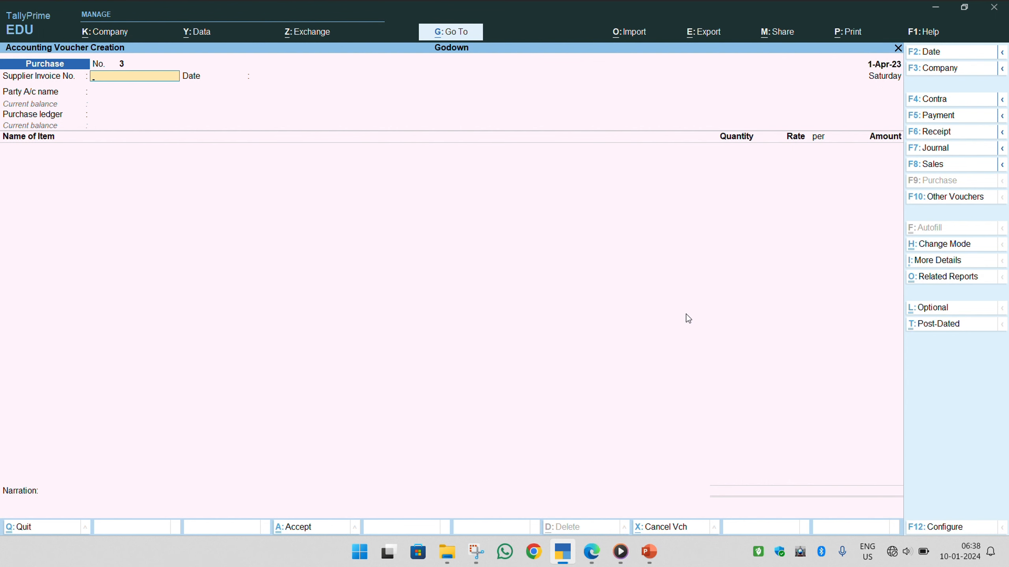
Step: Leave voucher entry and view the Stock Summary with Led broken down by godown
key(Escape)
key(Down)
key(Down)
key(Down)
key(Down)
key(Down)
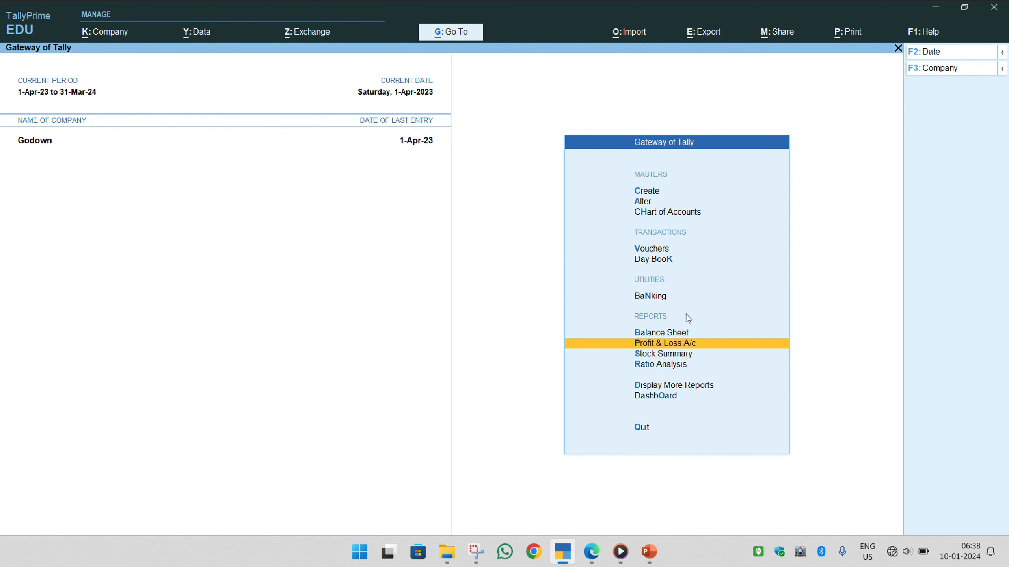
key(Return)
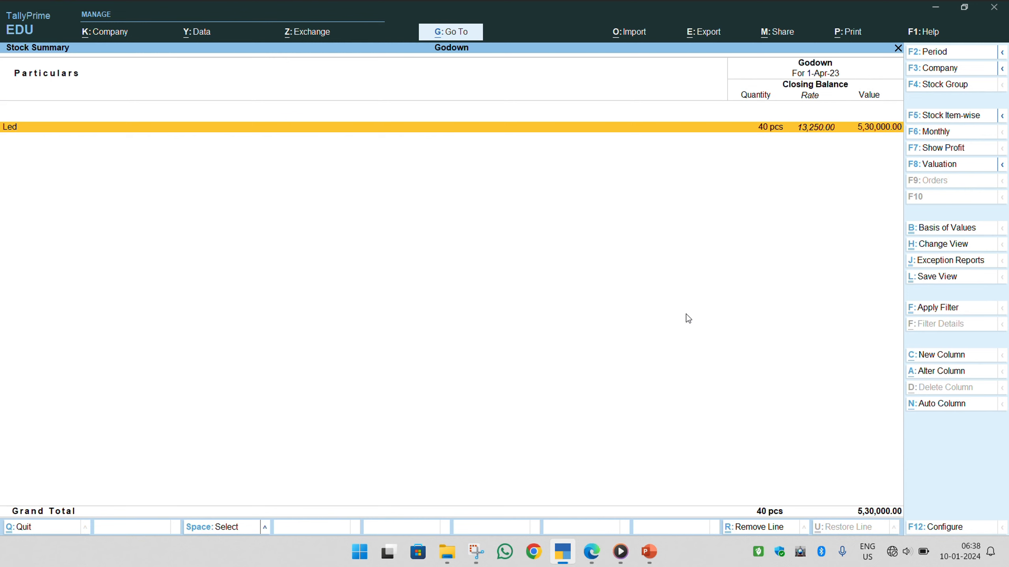
key(alt)
key(alt+F5)
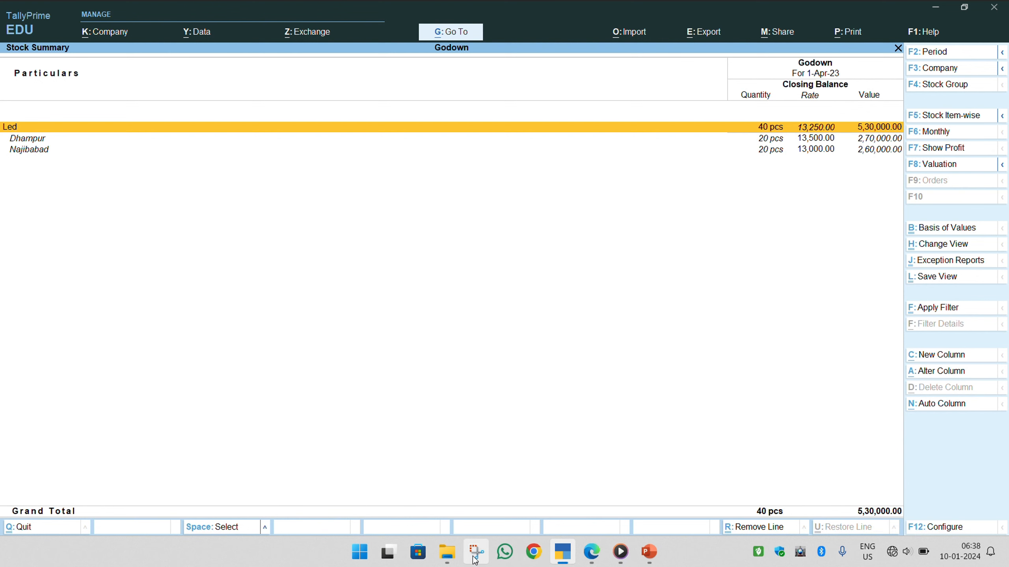
Step: Switch to the assignment PDF in Edge and review the Led quantities and godowns in entries 2 to 4
click(591, 553)
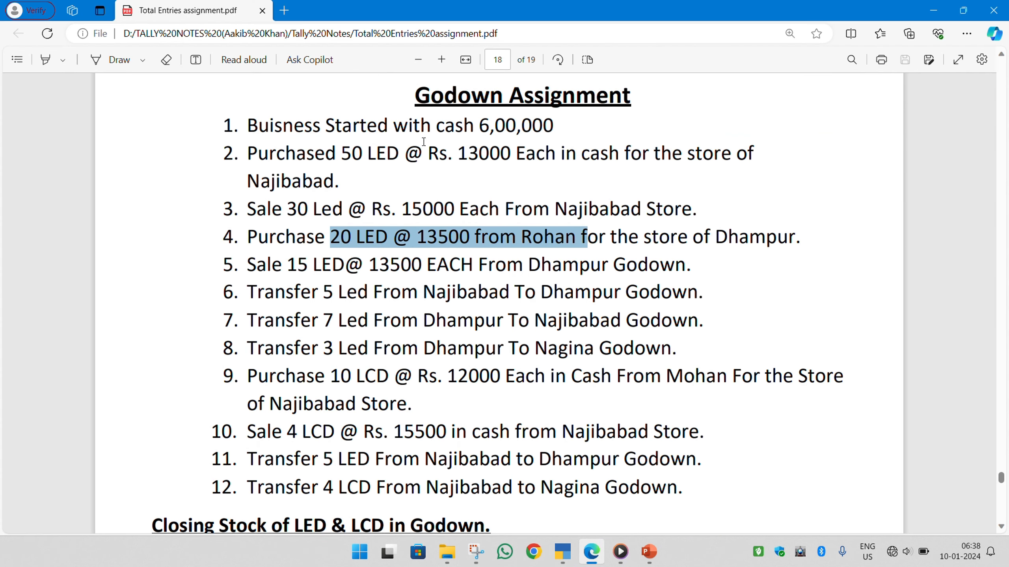
double_click(352, 153)
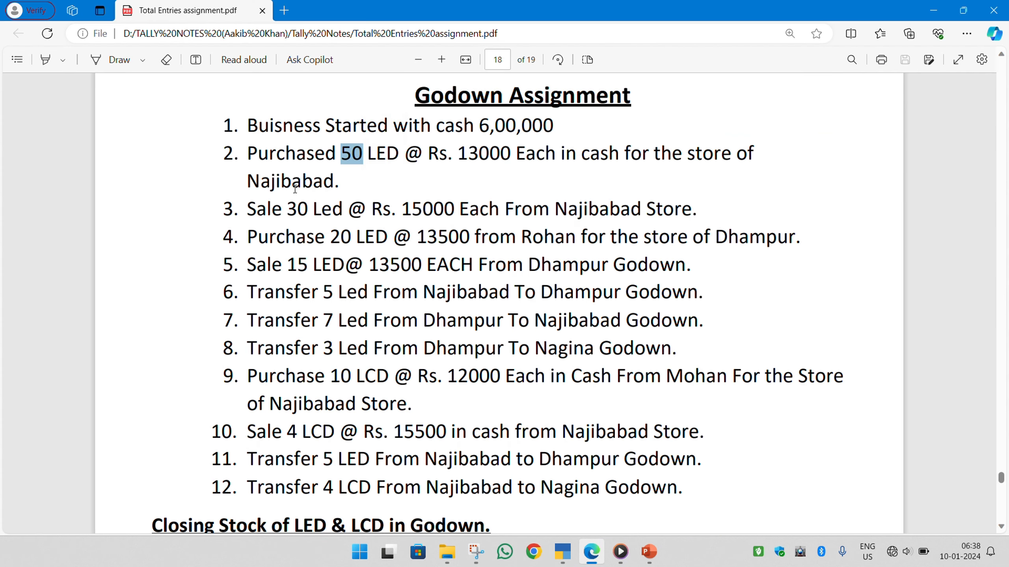
click(352, 153)
drag(291, 205, 324, 208)
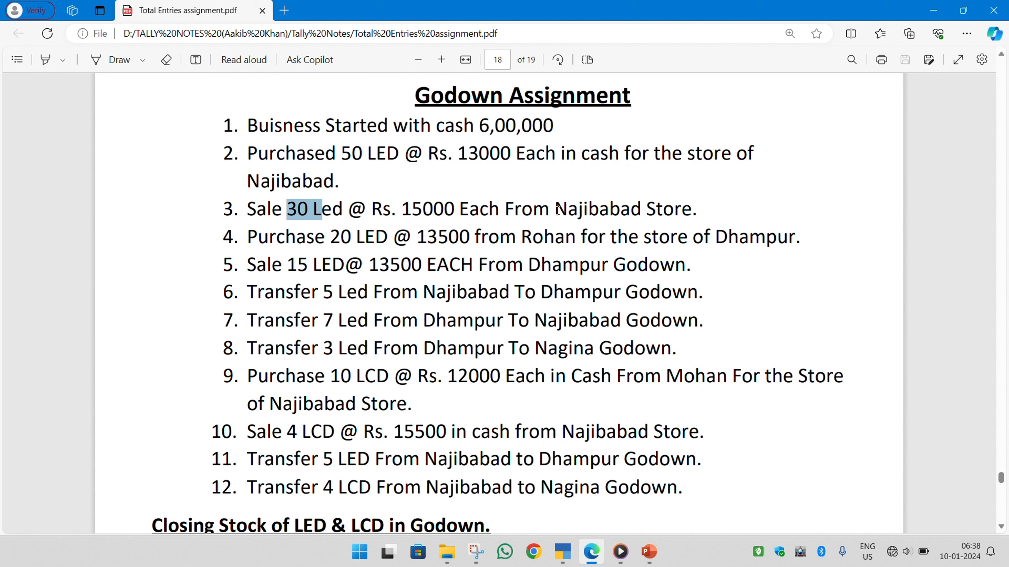
drag(555, 208, 620, 208)
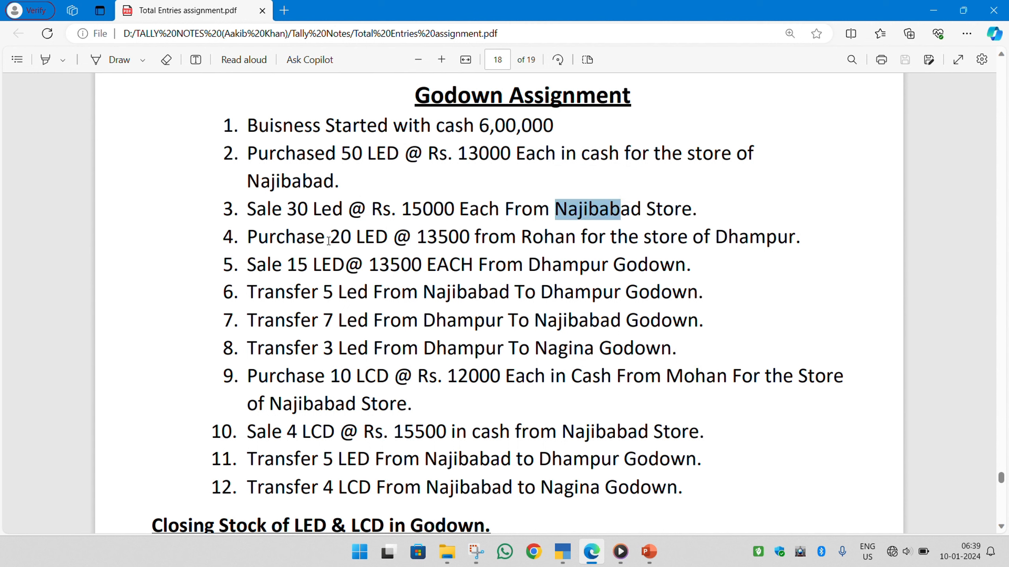
drag(314, 237, 606, 237)
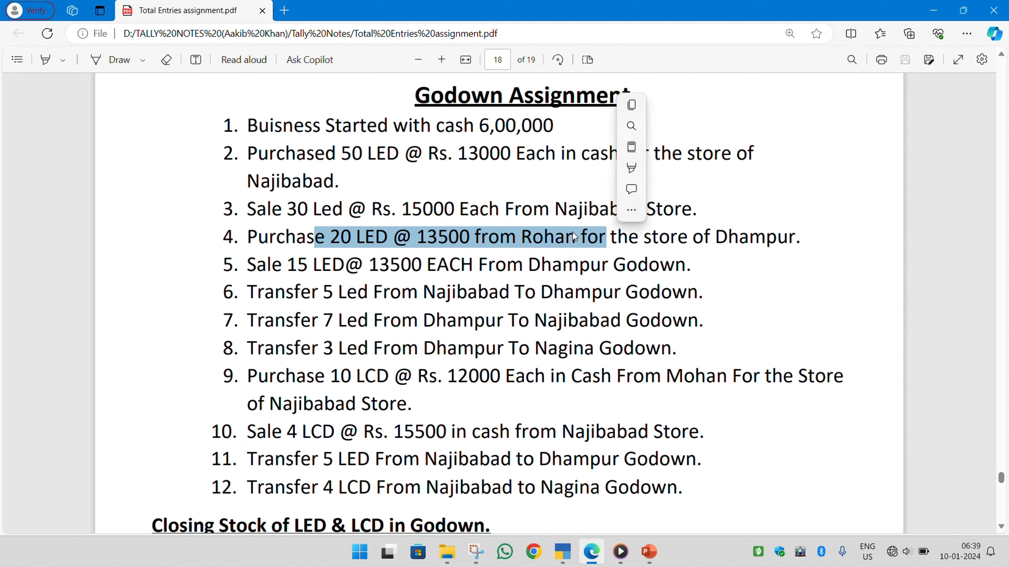
click(573, 264)
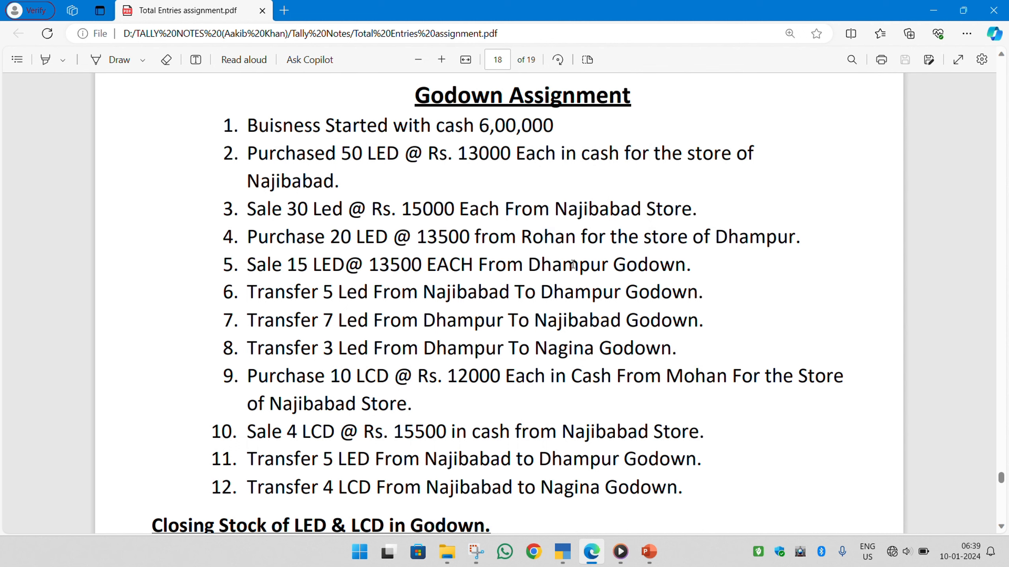
Step: Return to the Stock Summary in TallyPrime, check the Dhampur and Najibabad rows, and close the report
key(super)
key(Escape)
key(alt+Tab)
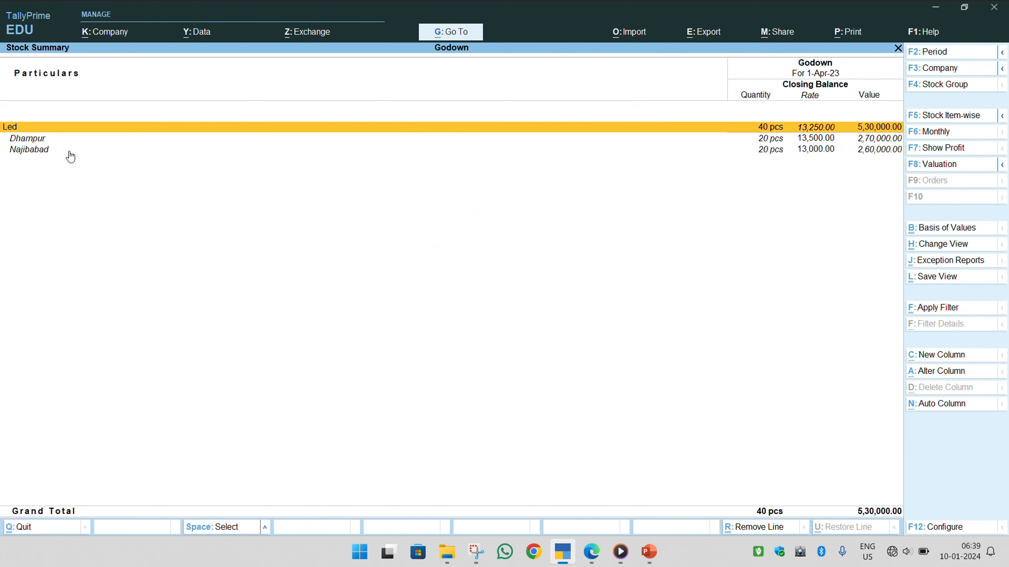
click(63, 140)
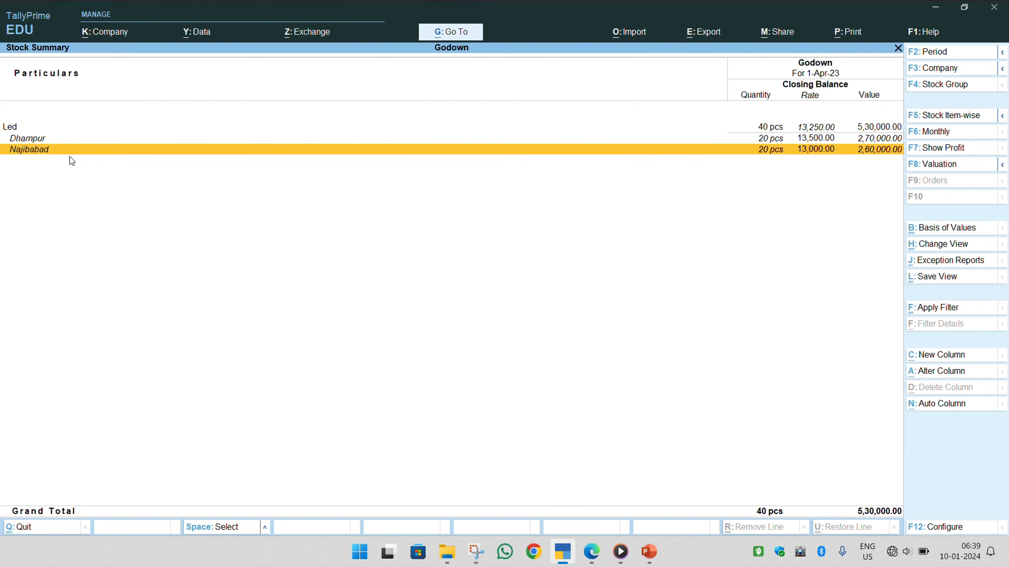
key(Escape)
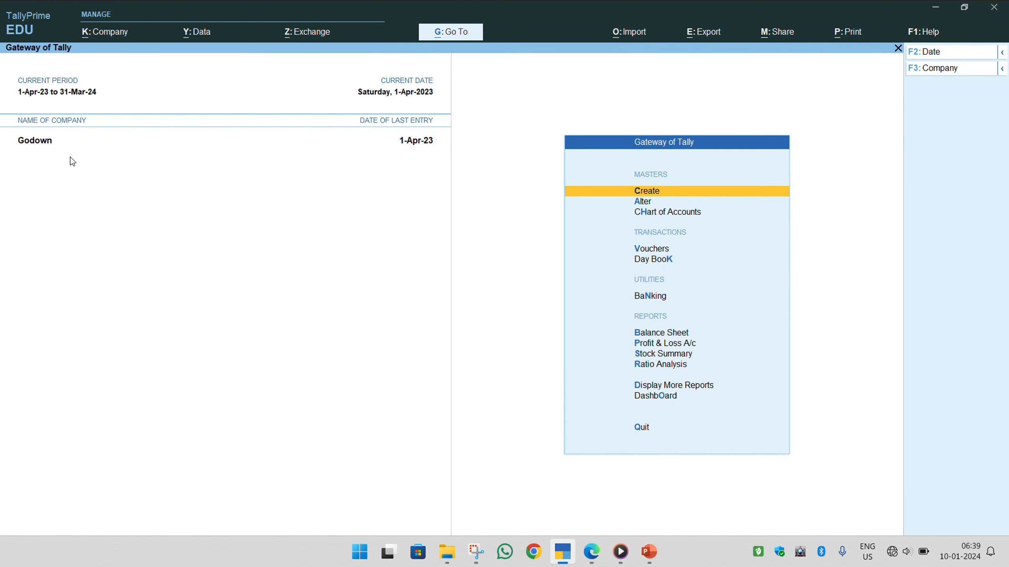
Step: Open voucher entry and switch to a new Sales voucher
key(Down)
key(Down)
key(Down)
key(Down)
key(Up)
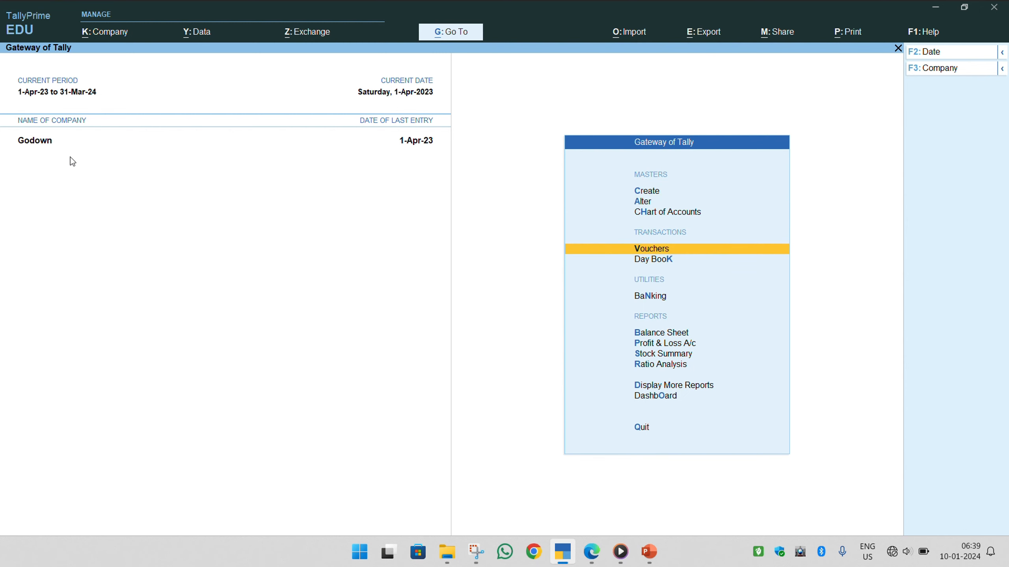
key(Return)
key(alt+Tab)
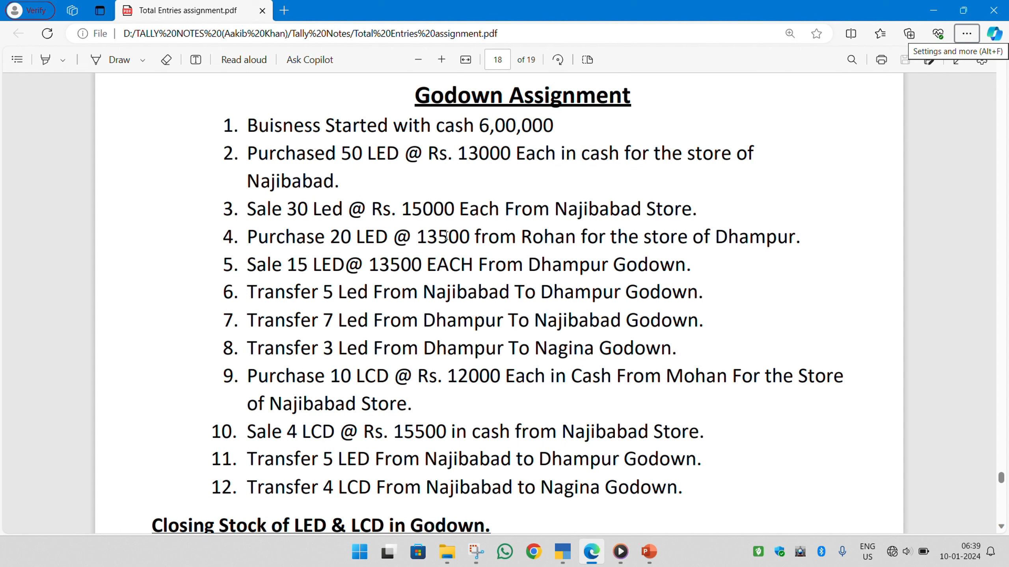
key(alt+Tab)
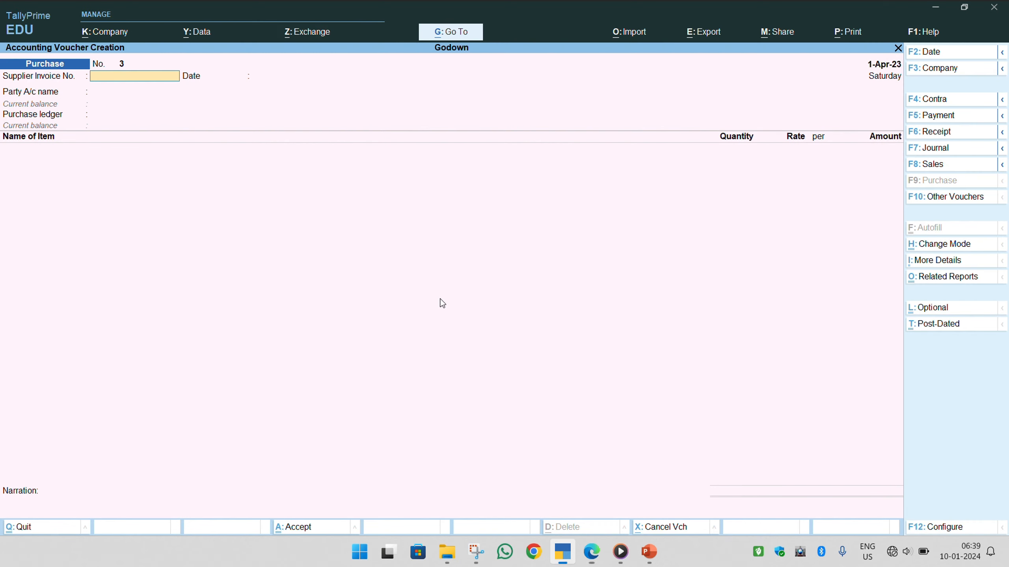
key(Return)
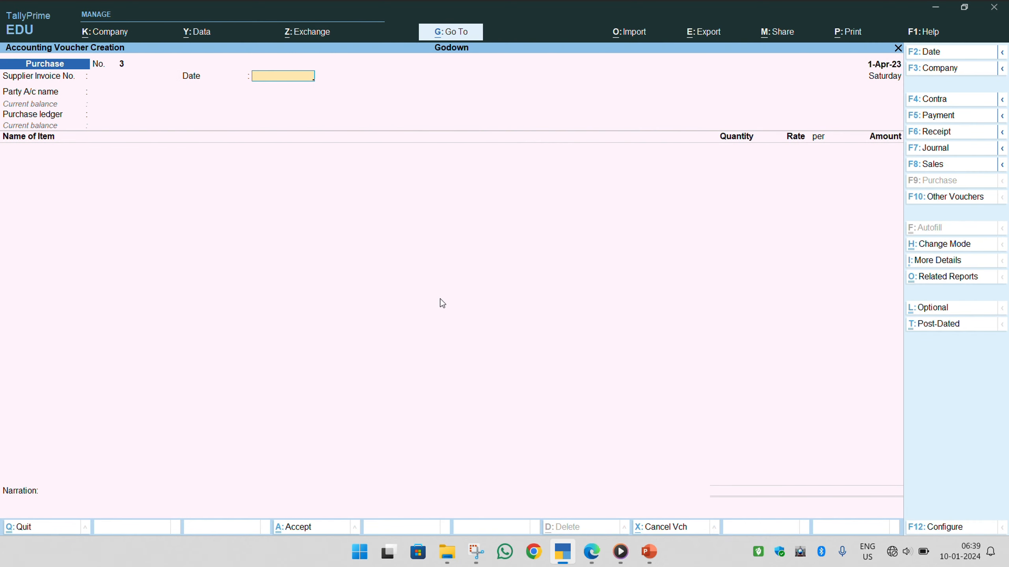
key(F7)
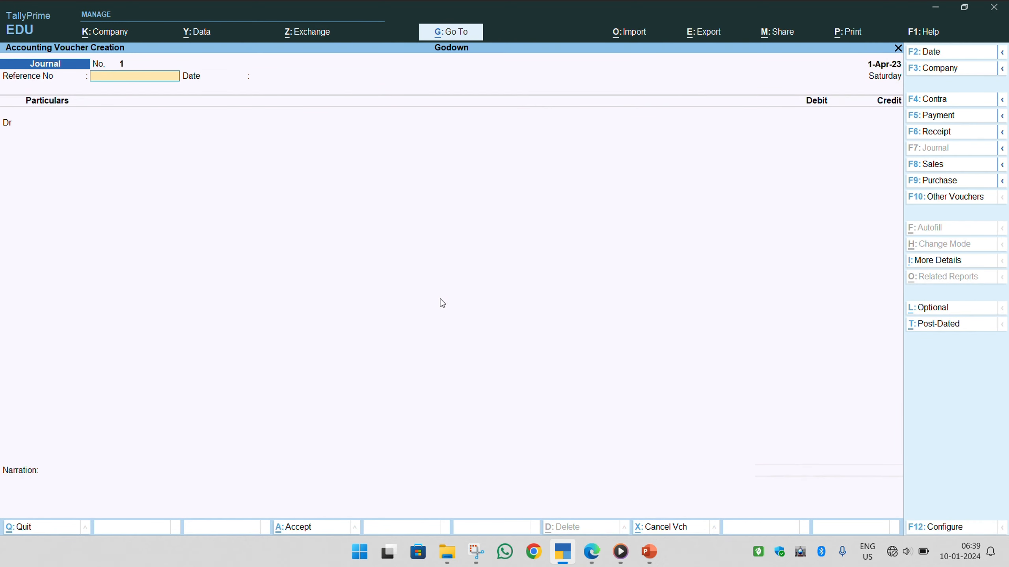
key(F8)
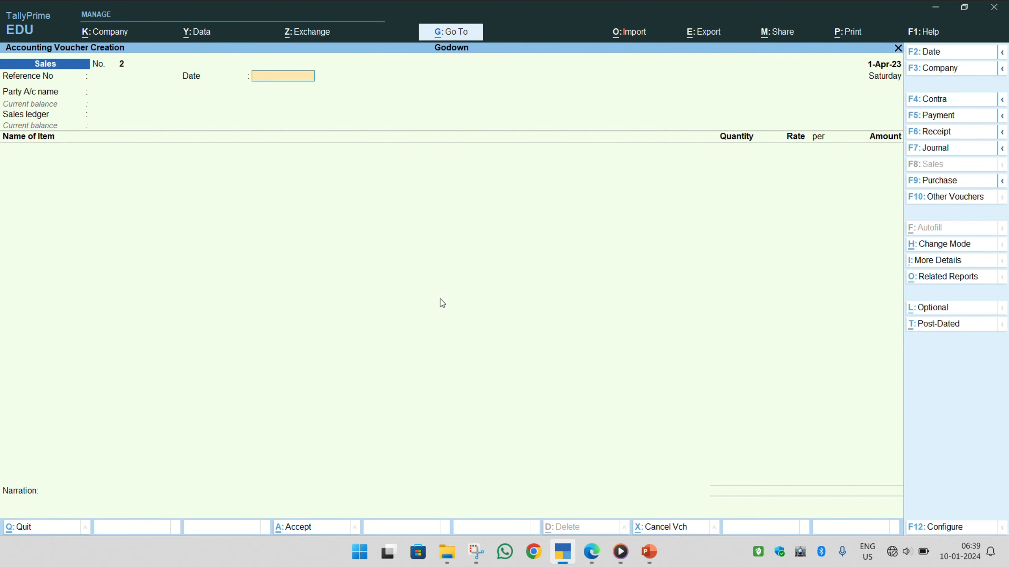
Step: Set Cash as the party account and Sales as the sales ledger, accepting blank dispatch details, and add the item Led
key(Return)
key(Return)
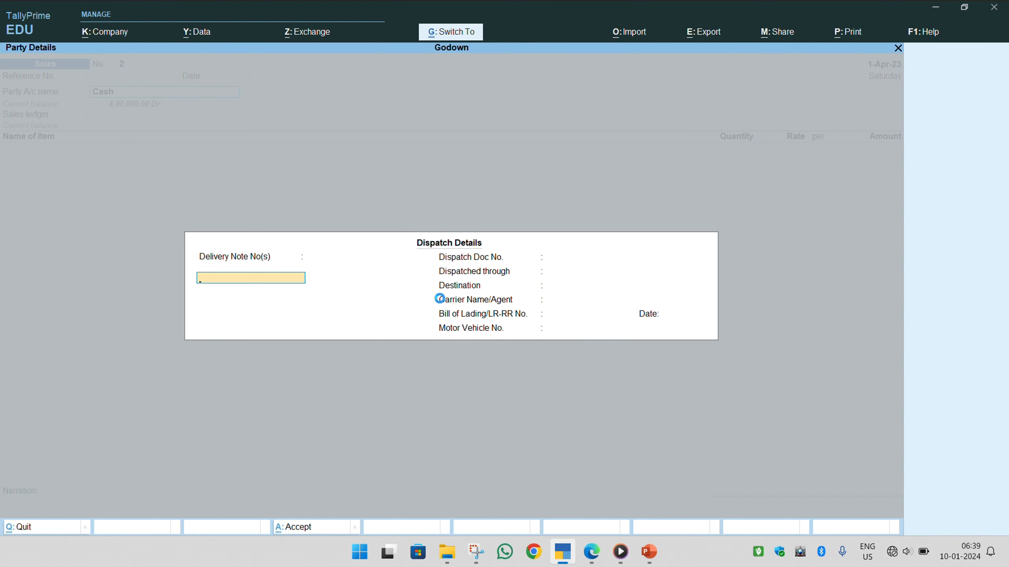
key(ctrl+a)
key(Return)
key(Down)
key(Down)
key(Down)
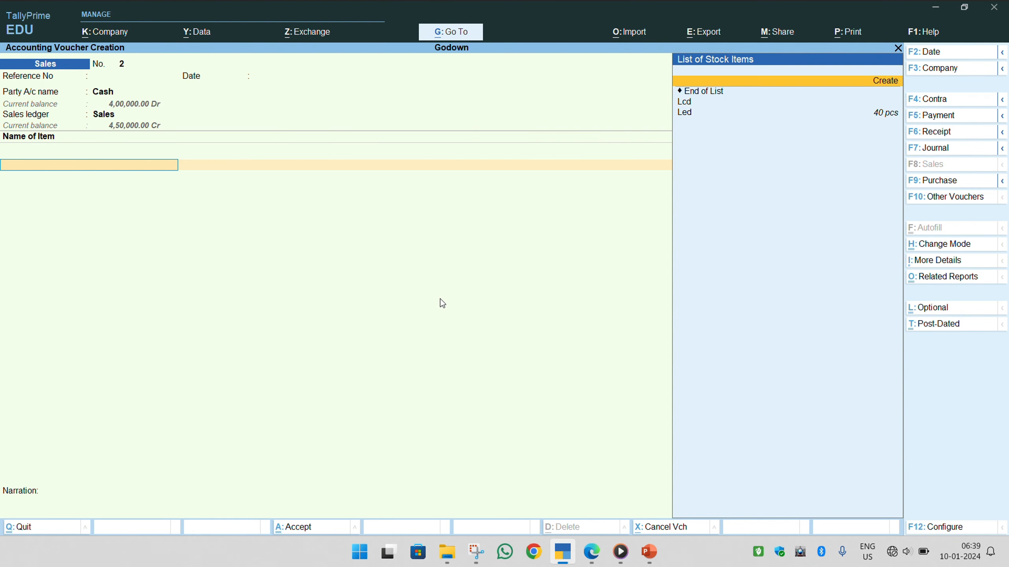
key(Return)
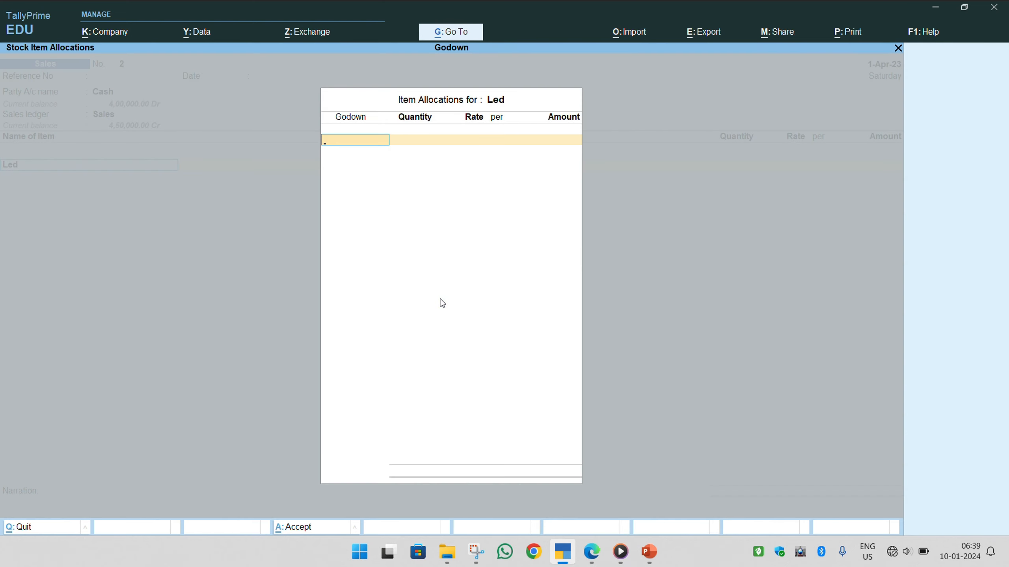
Step: Choose Dhampur as the godown for Led and check entry 5's quantity and rate in the assignment PDF in Edge
key(s)
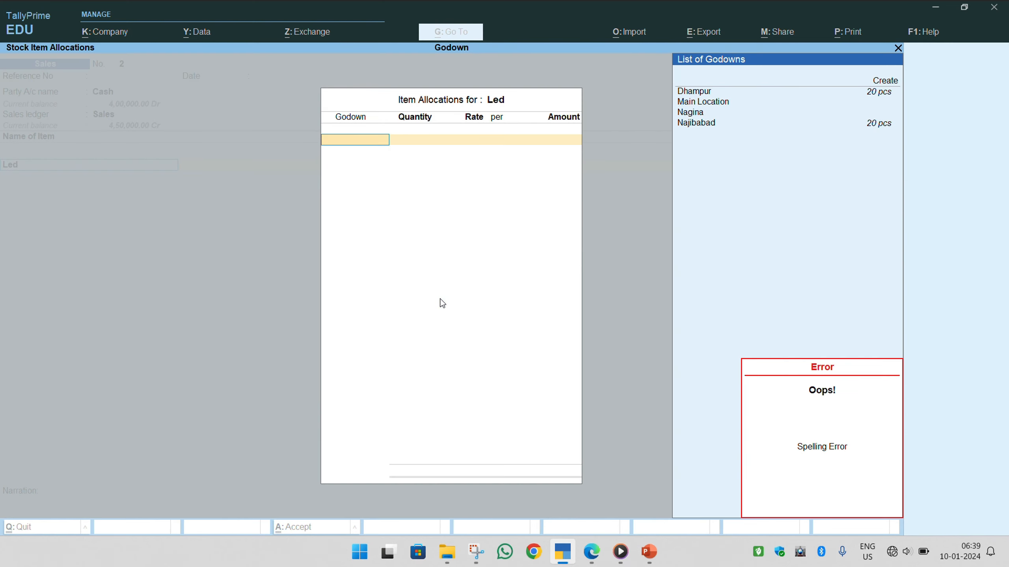
key(Down)
key(Down)
key(Up)
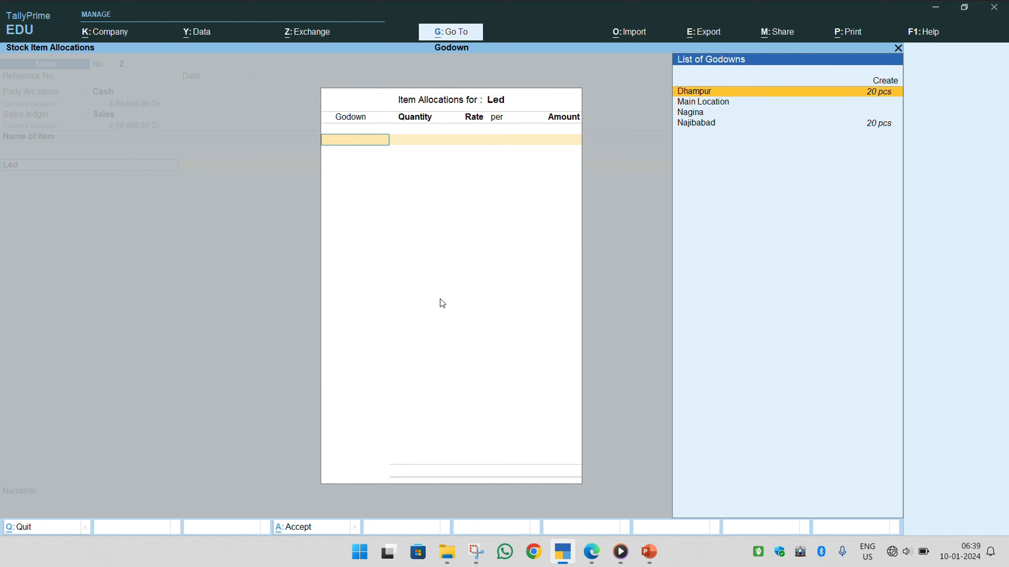
key(Return)
key(alt+Tab)
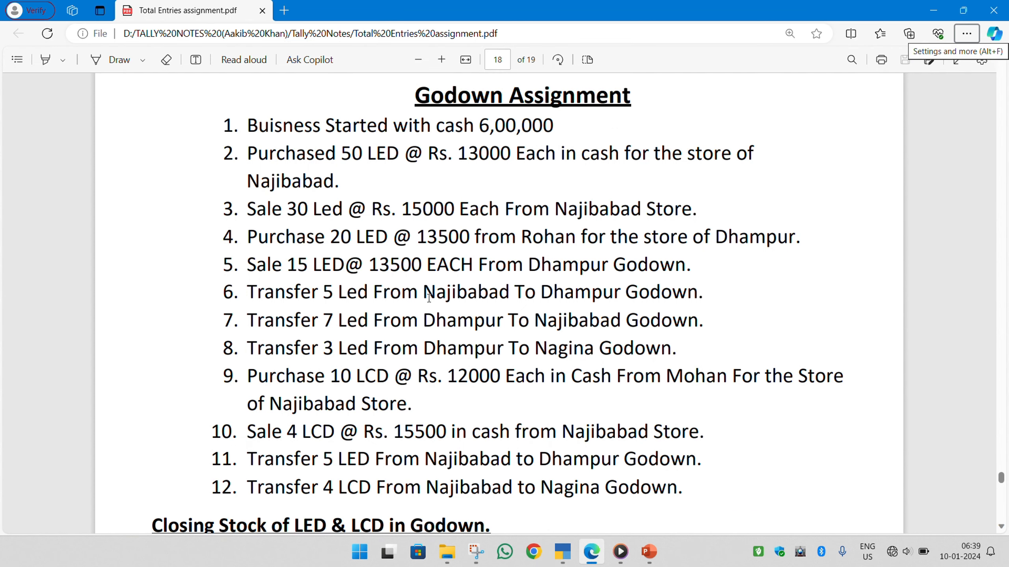
drag(272, 266, 412, 266)
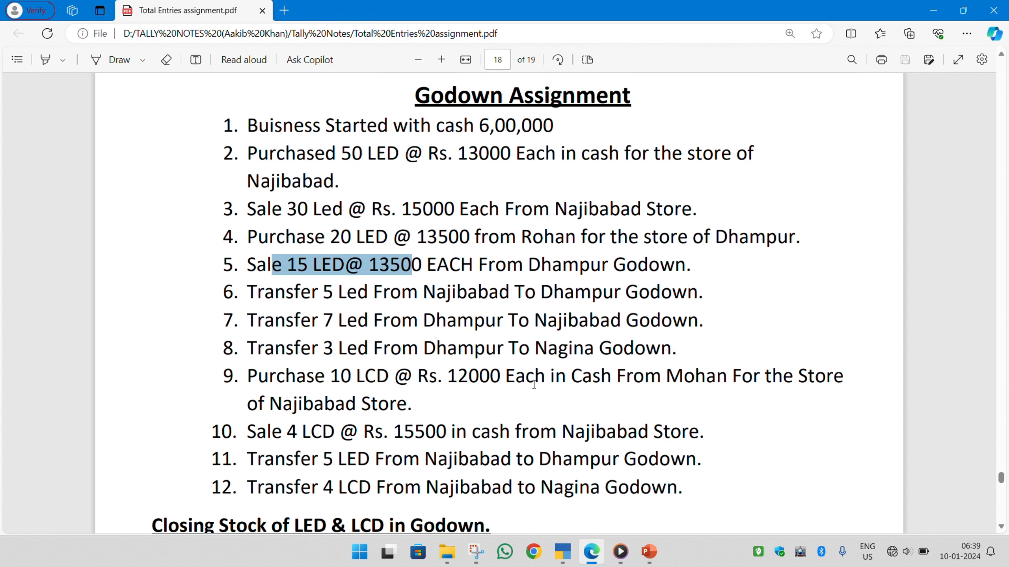
Step: Return to TallyPrime, allocate 15 pcs of Led at a rate of 13,500, and save the sales voucher
key(alt+Tab)
text(5)
key(Return)
text(13,500)
key(Return)
key(Return)
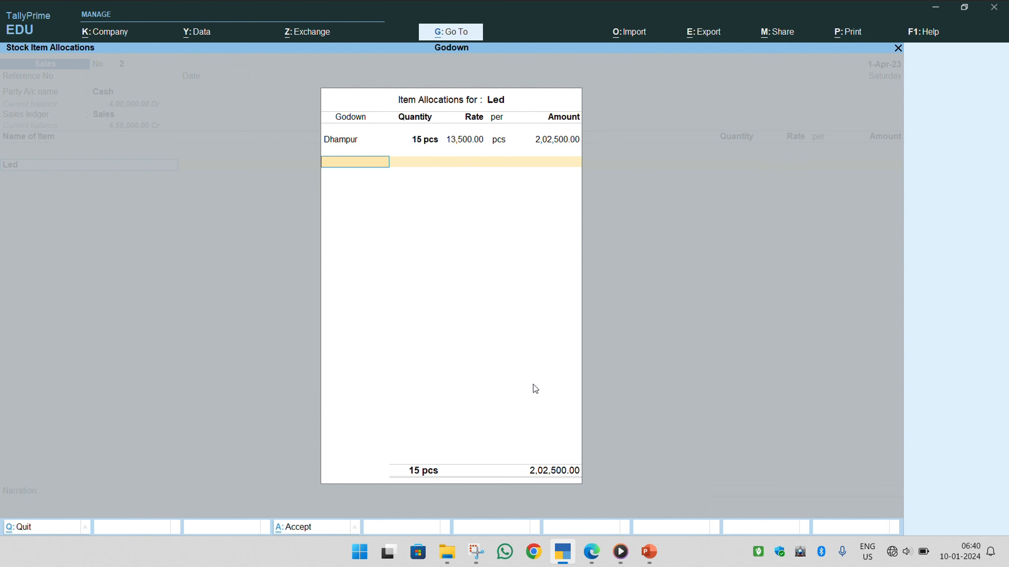
key(Return)
key(Return)
key(Return)
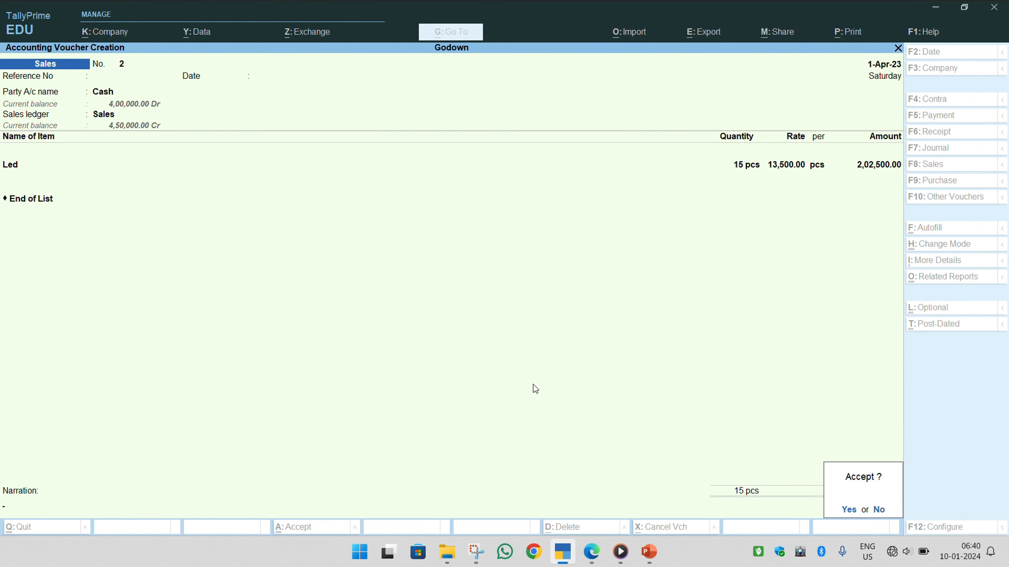
key(Return)
Step: Review the transfer entries and the closing stock list in the assignment PDF in Edge, and return to TallyPrime
key(alt+Tab)
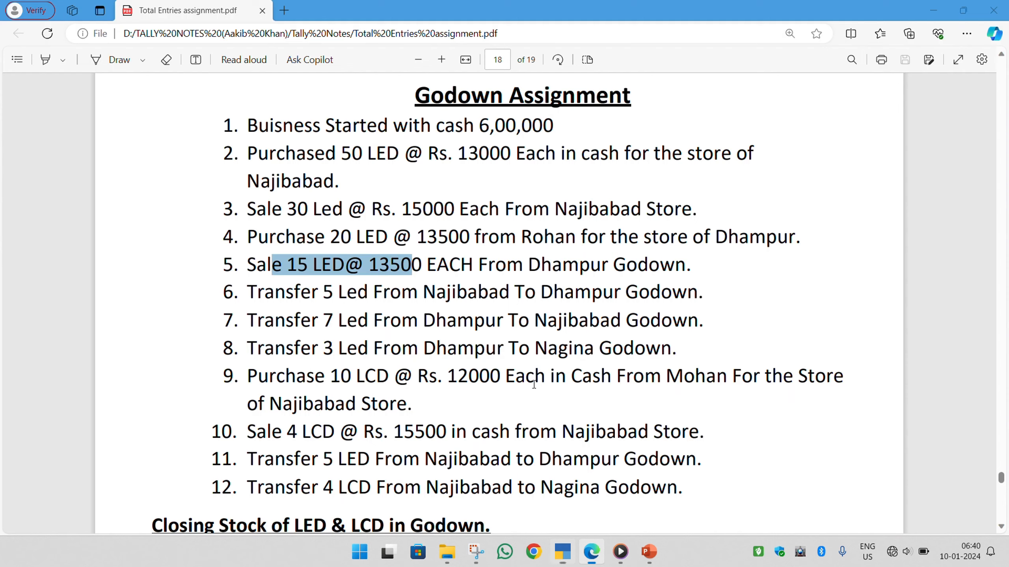
scroll(534, 384, down, 4)
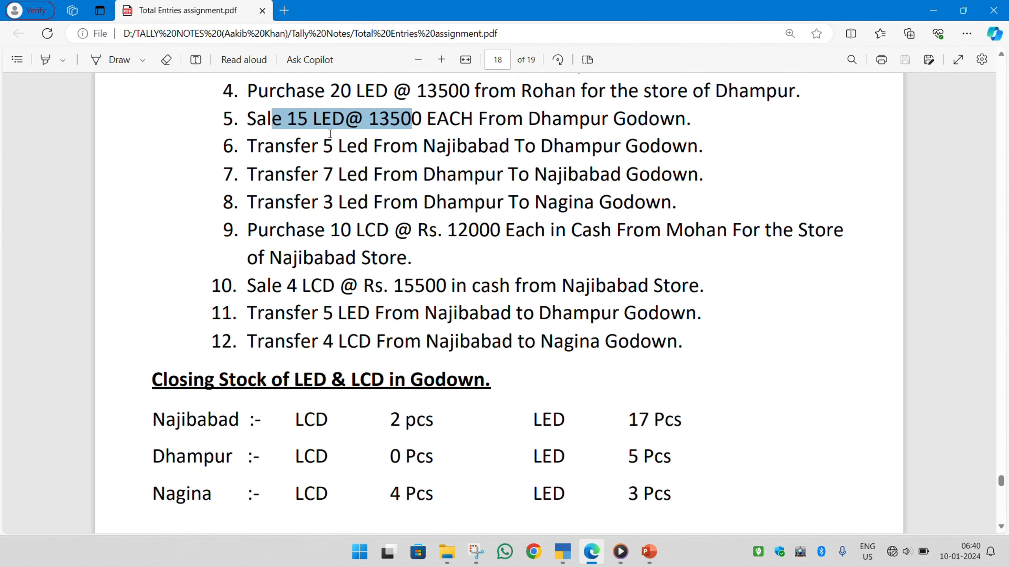
key(alt+Tab)
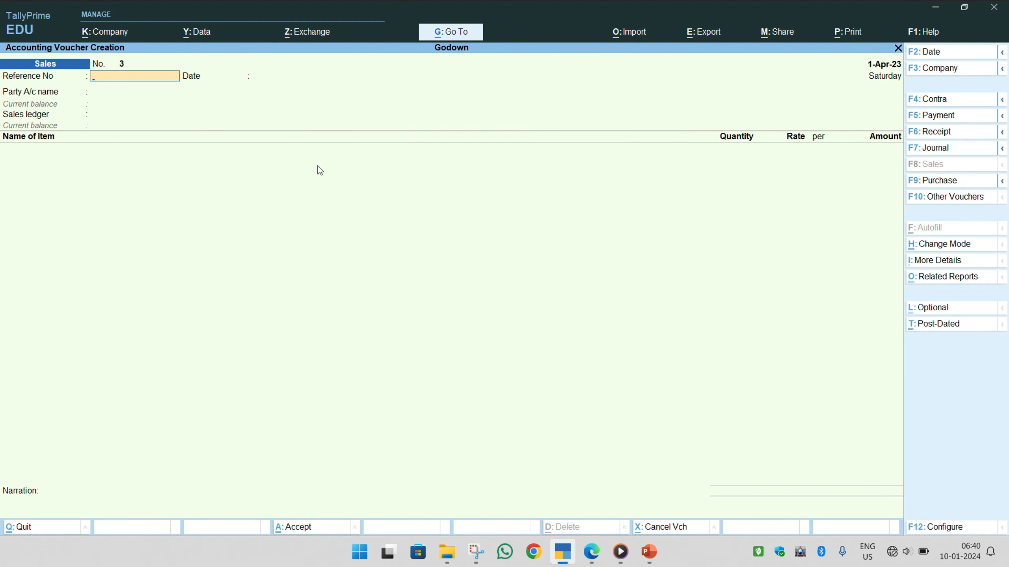
Step: Leave voucher entry, check Led's Dhampur and Najibabad stock in the detailed Stock Summary, and close the report
key(Escape)
key(Down)
key(Down)
key(Down)
key(Down)
key(Down)
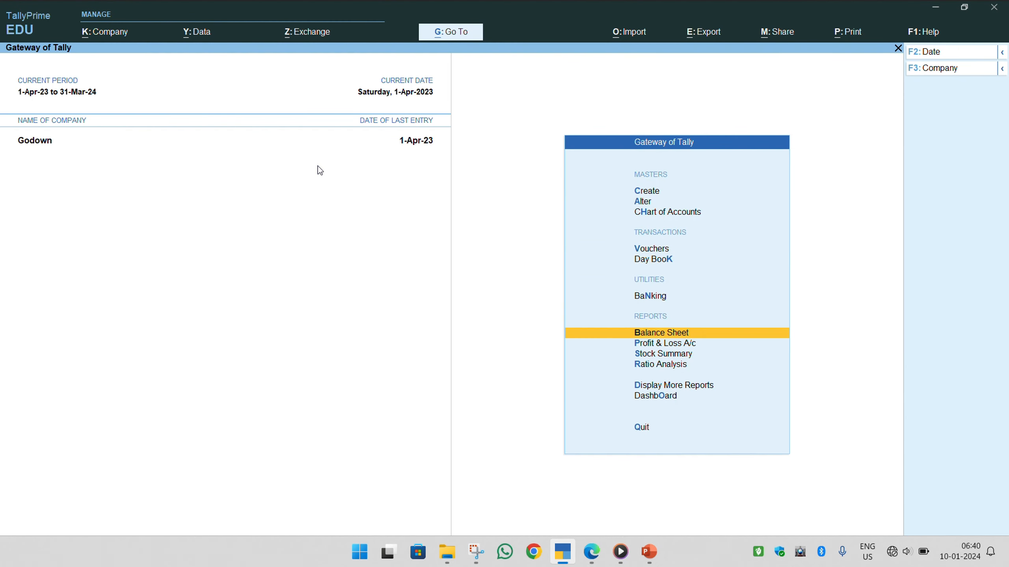
key(Return)
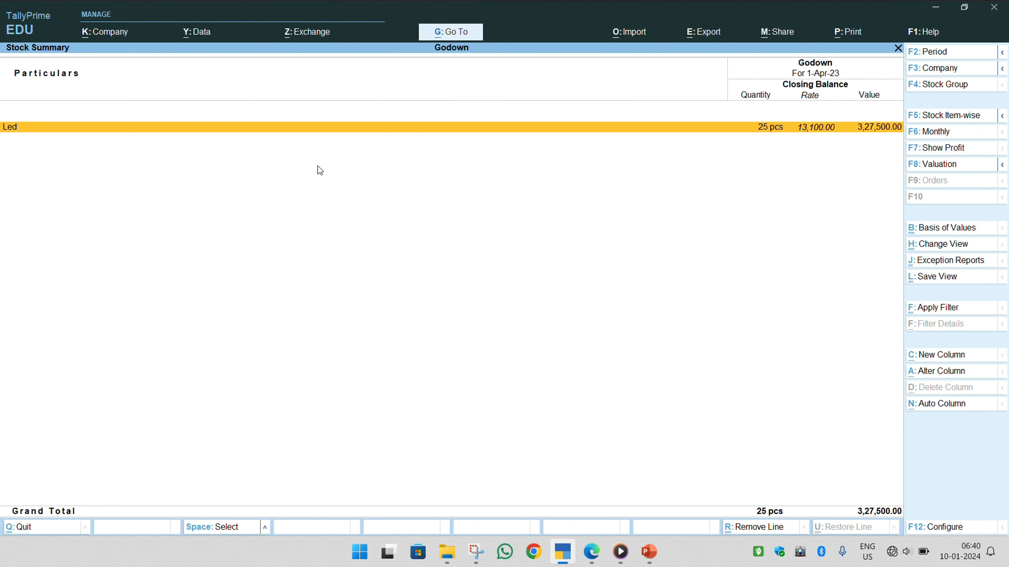
key(alt+F5)
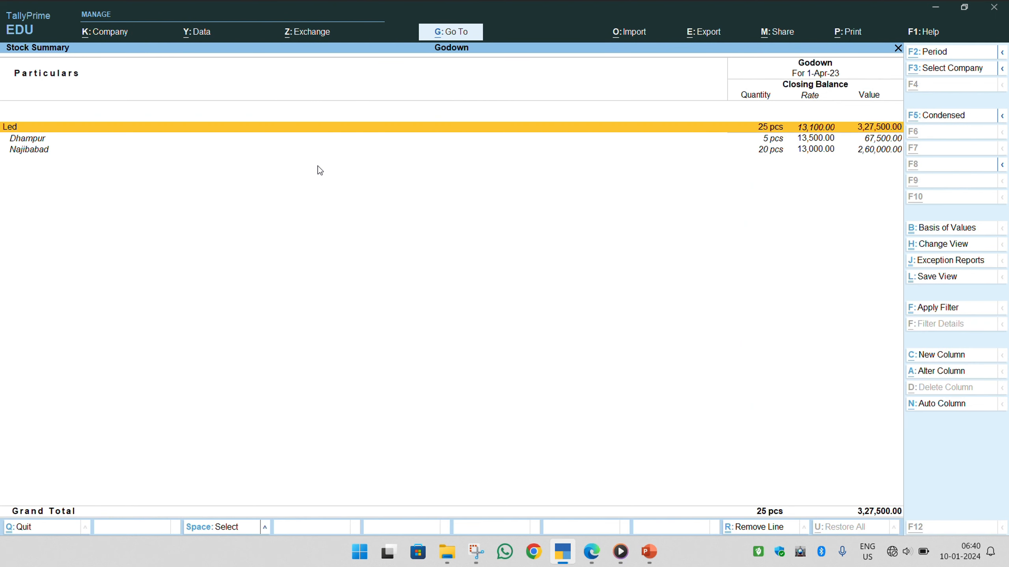
key(Down)
key(Down)
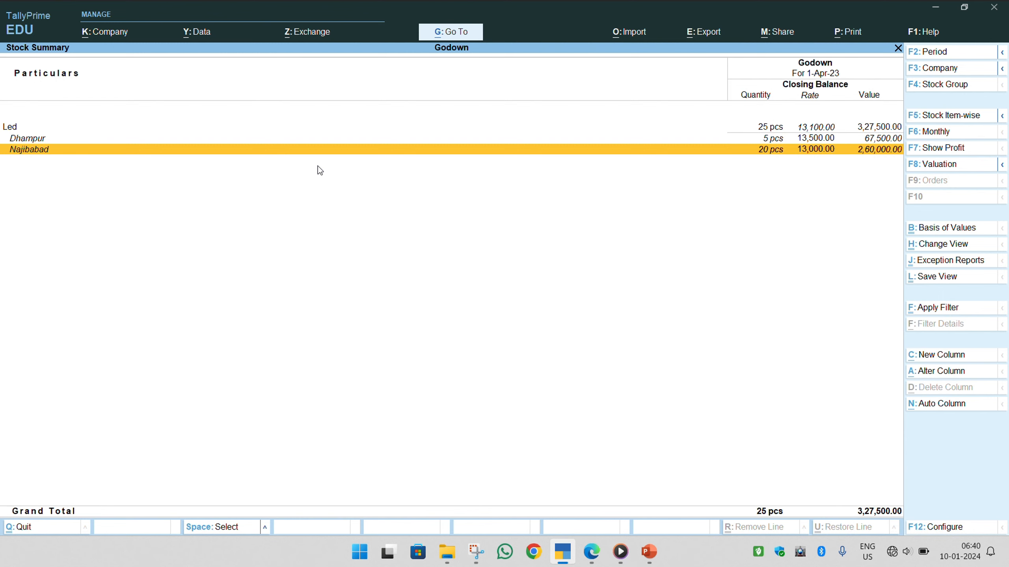
key(Escape)
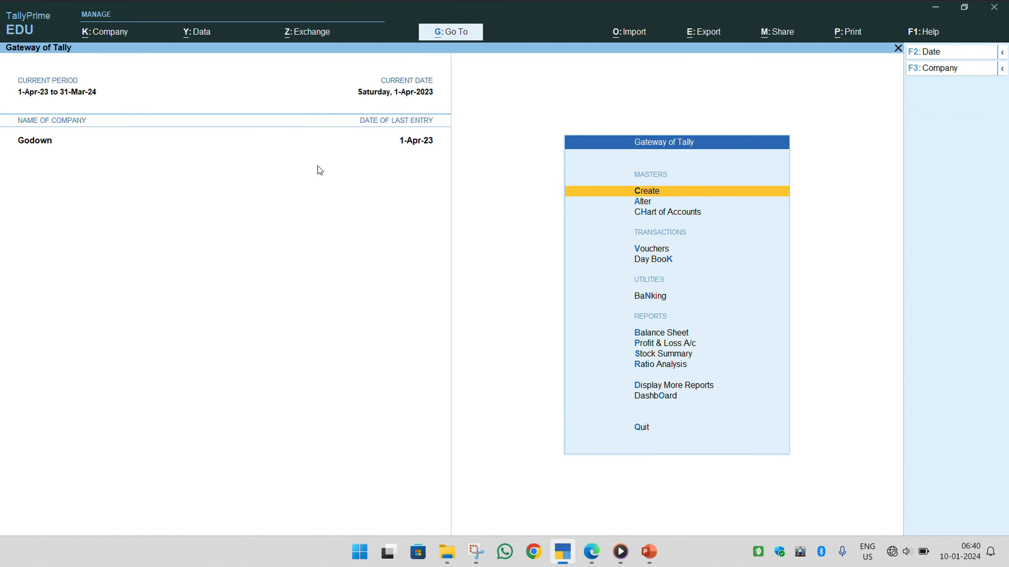
Step: Reopen voucher entry, glance at the transfer entries in the assignment PDF, and switch to a new Stock Journal voucher
key(Down)
key(Down)
key(Down)
key(Return)
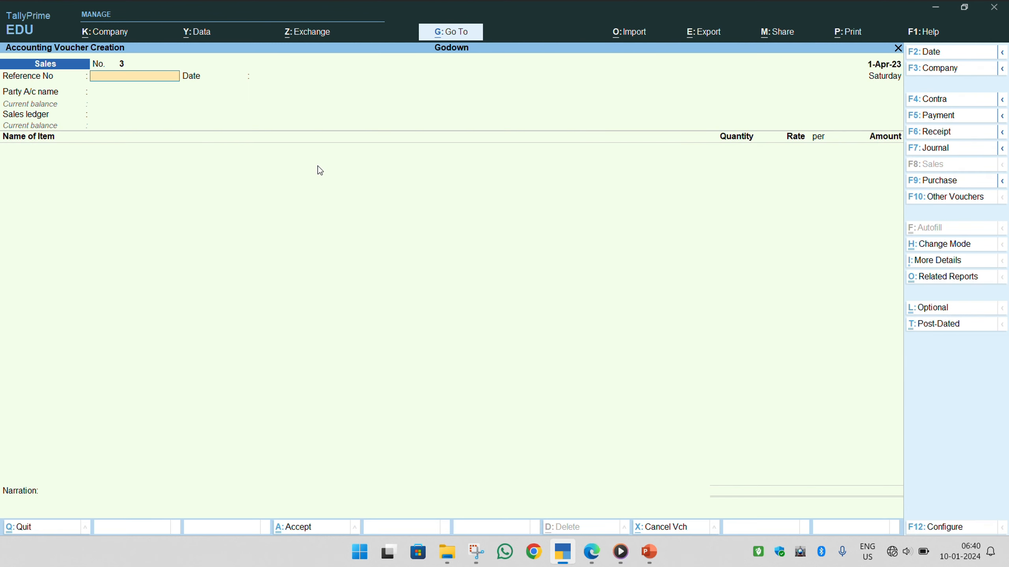
key(alt+Tab)
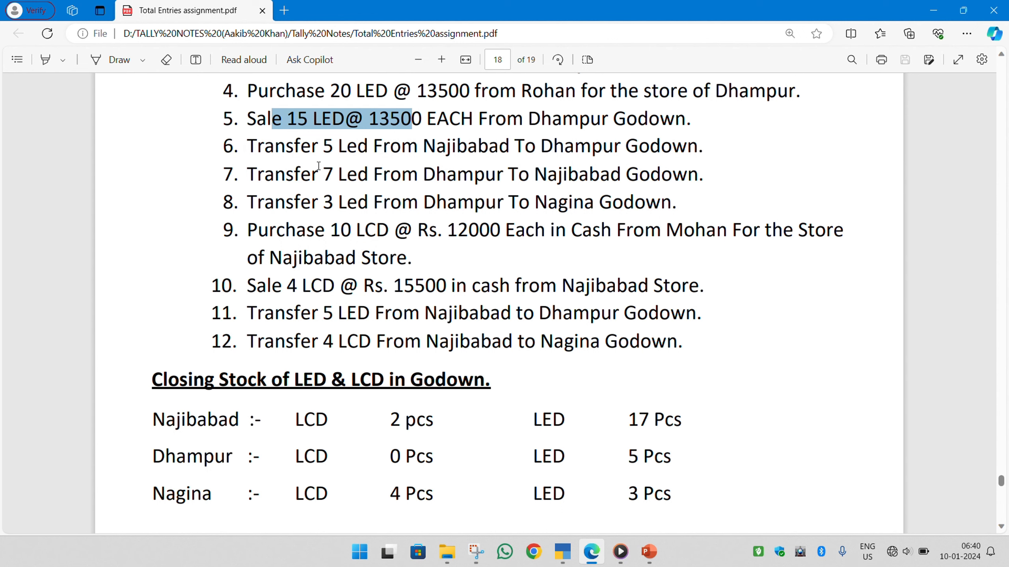
key(alt+Tab)
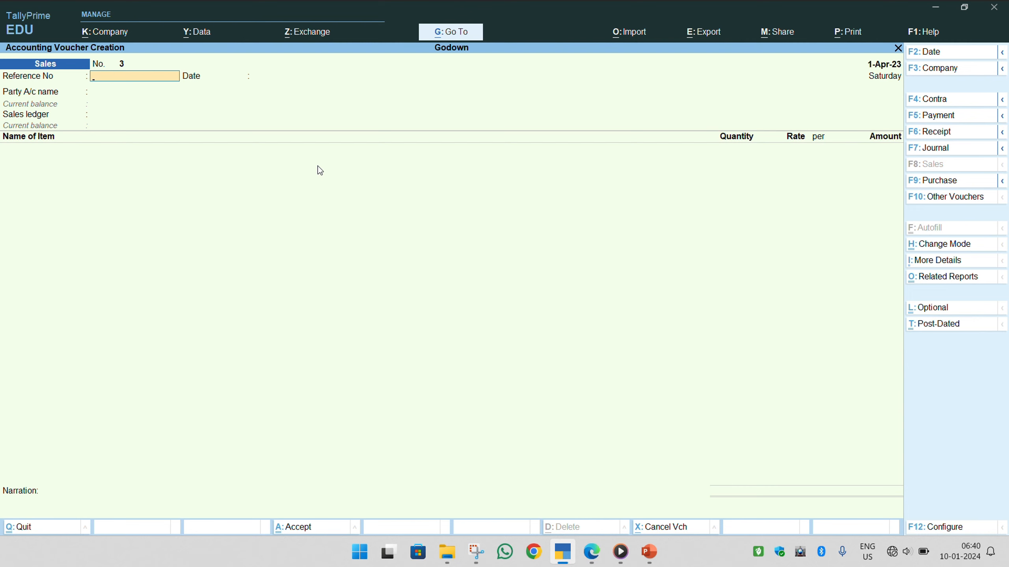
key(alt)
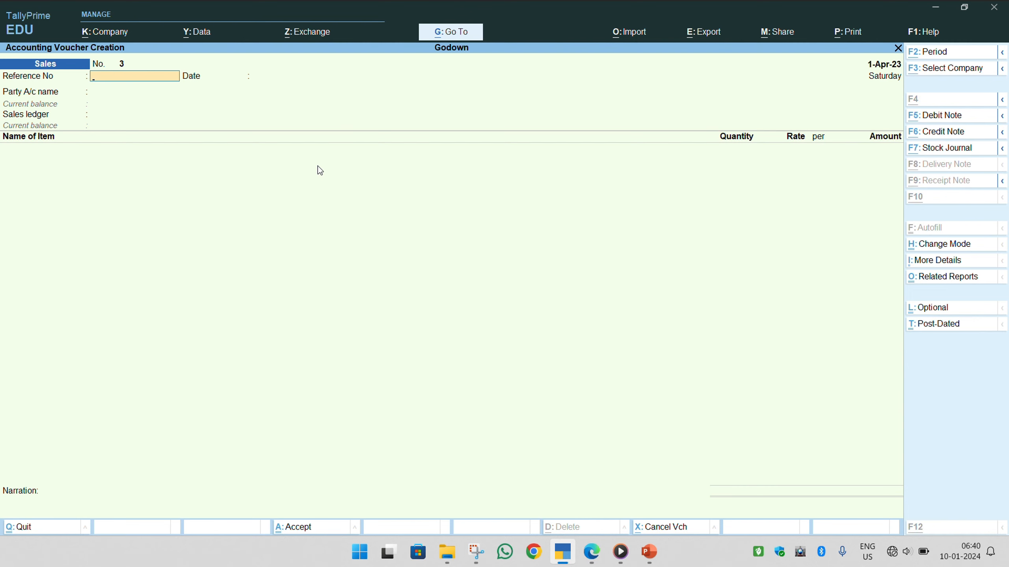
key(alt+F7)
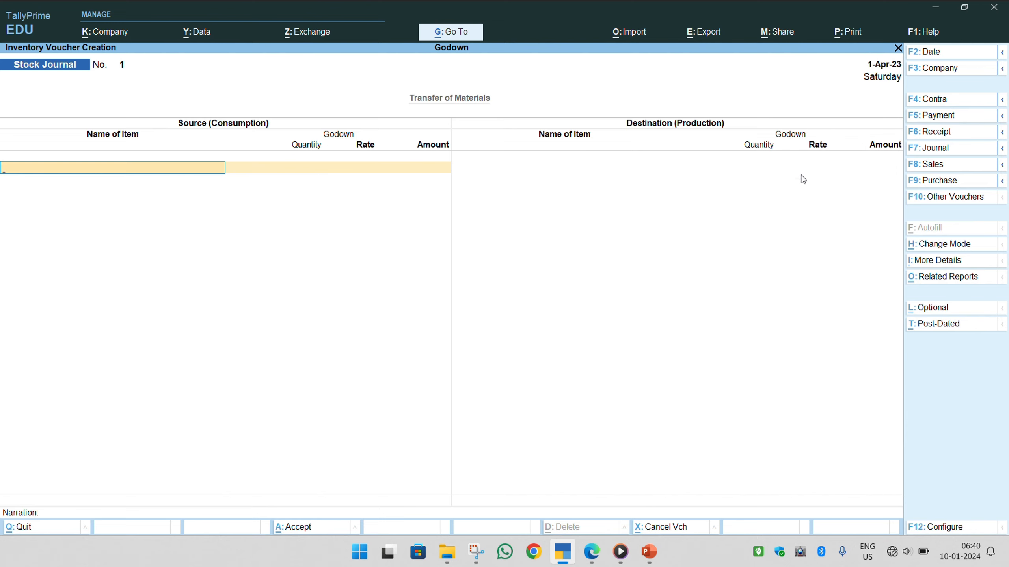
Step: Switch to a Receipt voucher and go back to the Stock Journal
click(944, 131)
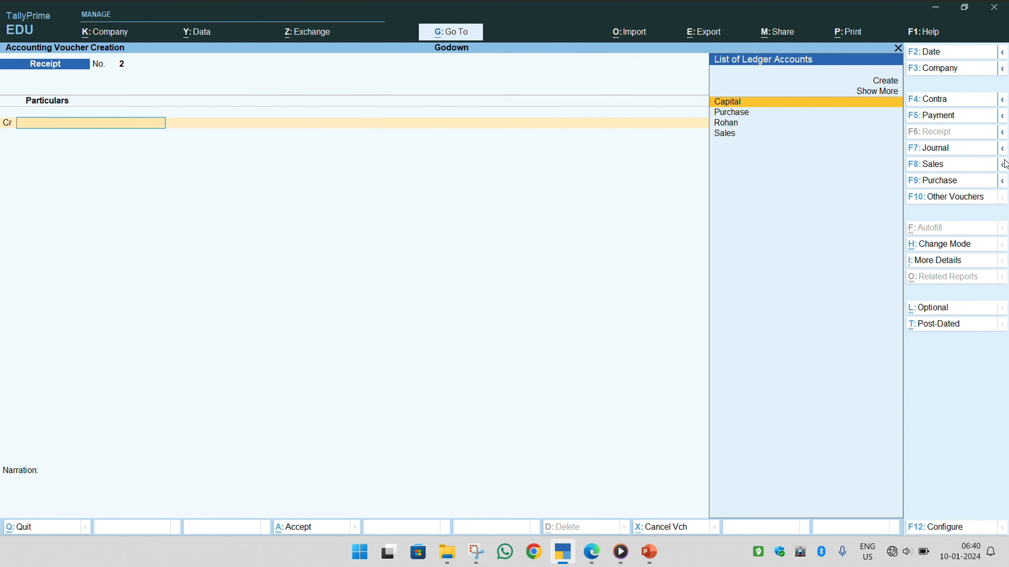
click(1003, 151)
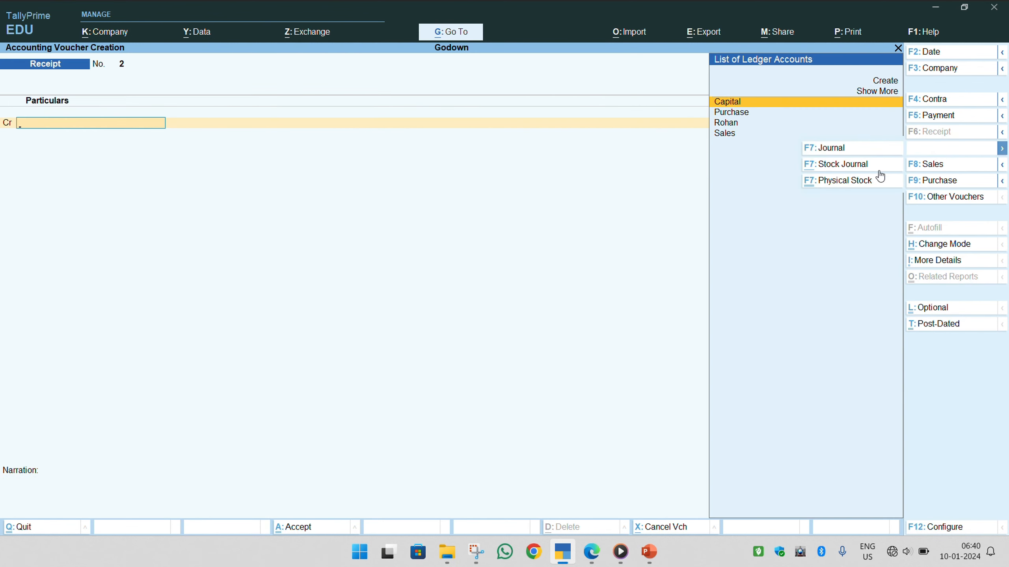
click(833, 167)
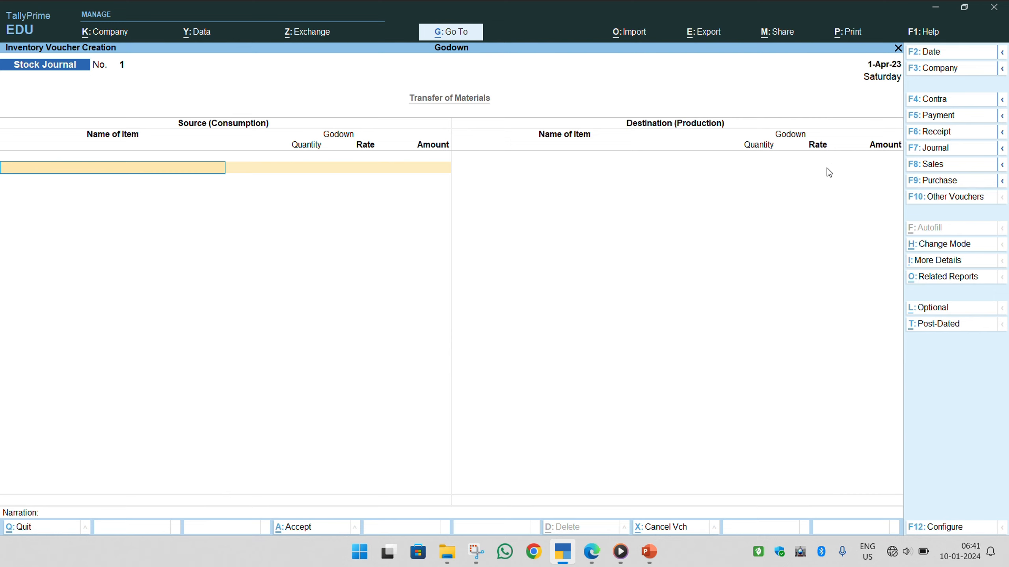
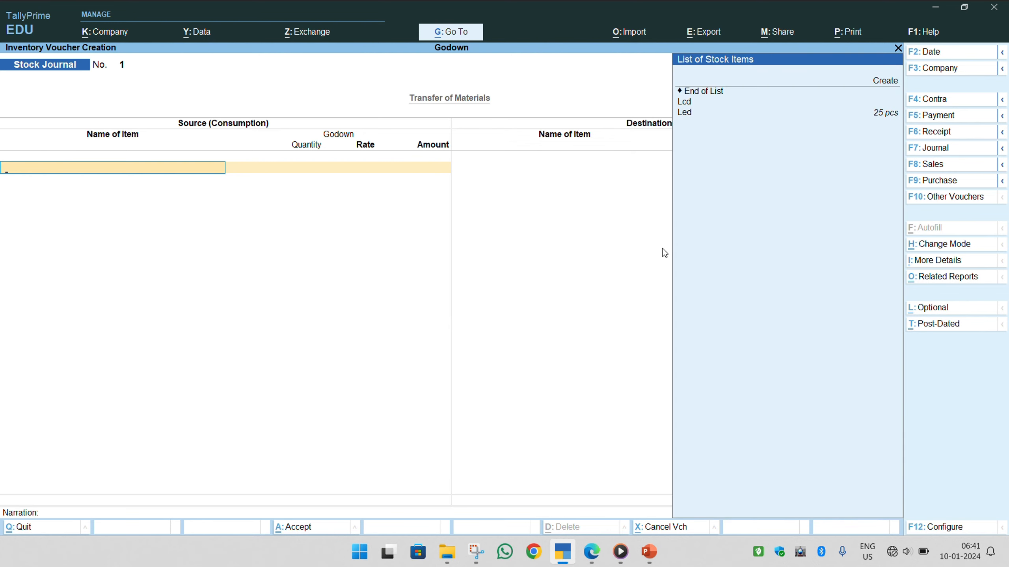
Step: Add Led as the source item and check transfer entry 6 and its source godown in the assignment PDF in Edge
key(Down)
key(Down)
key(Return)
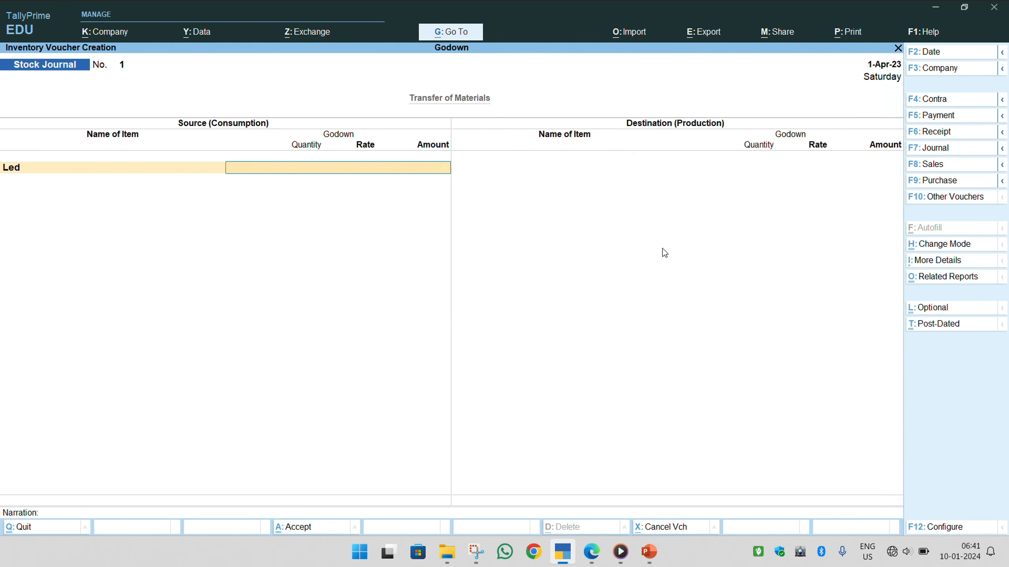
key(alt+Tab)
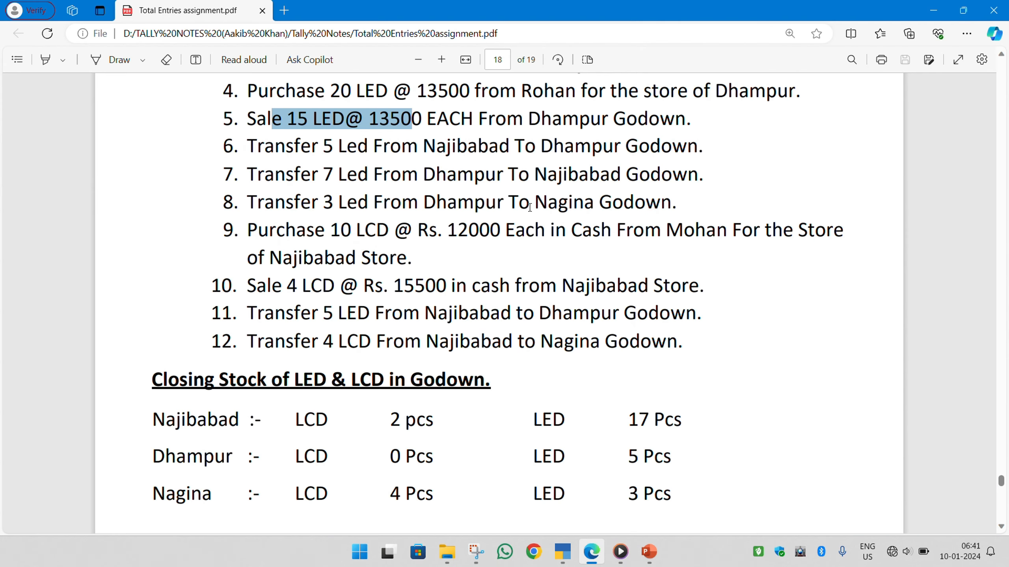
drag(230, 146, 672, 145)
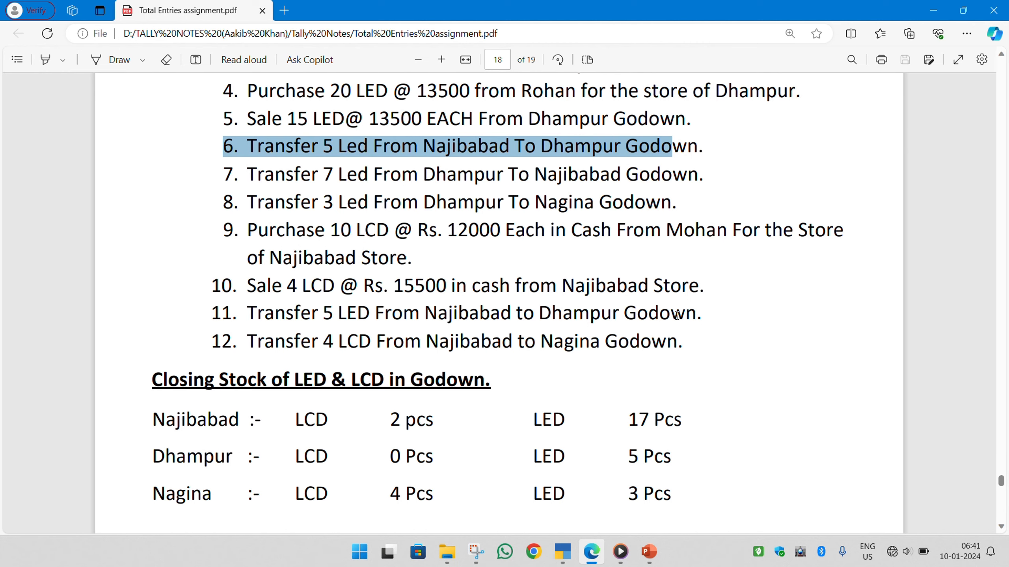
key(alt+Tab)
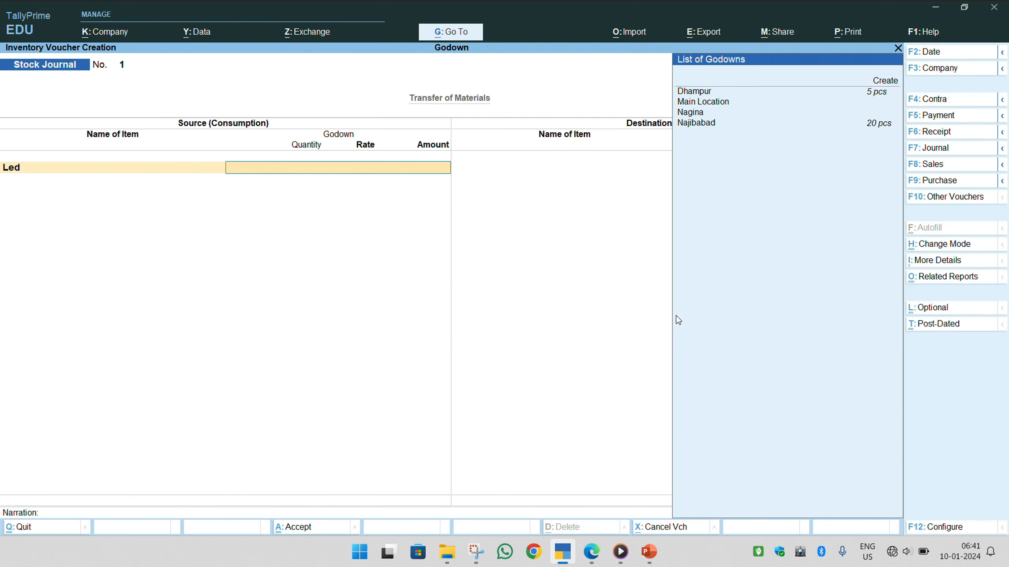
key(alt+Tab)
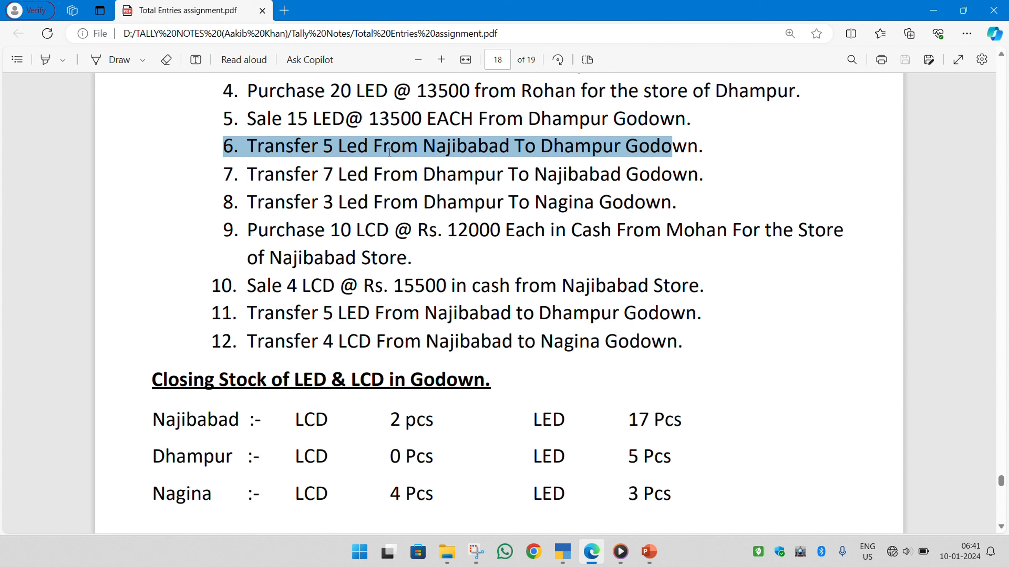
drag(362, 146, 498, 146)
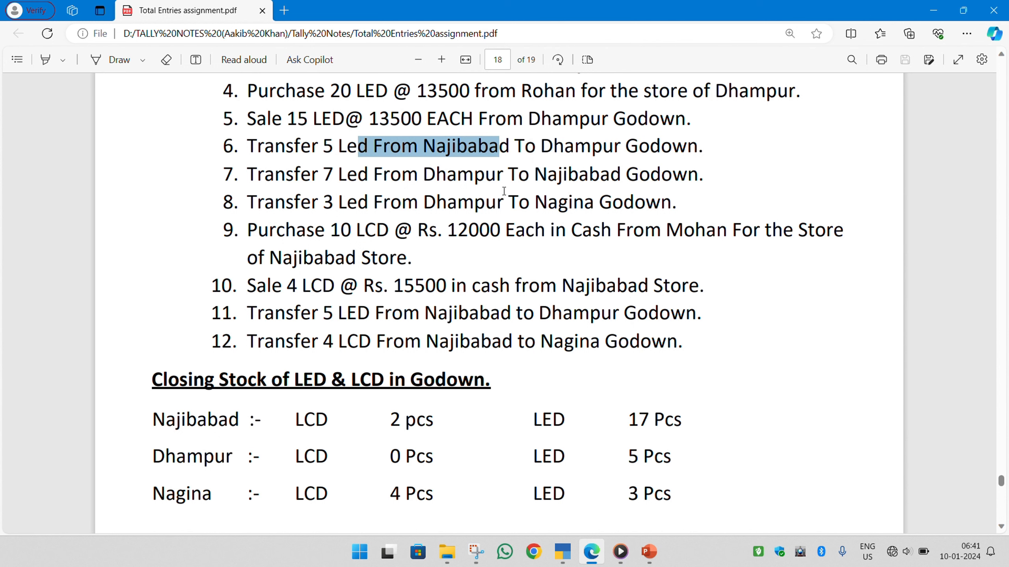
Step: Back in TallyPrime, set Najibabad as the source godown with 5 pcs, accept the 13,000 rate, and end the source list
key(alt+Tab)
key(Down)
key(Down)
key(Down)
key(Down)
key(Down)
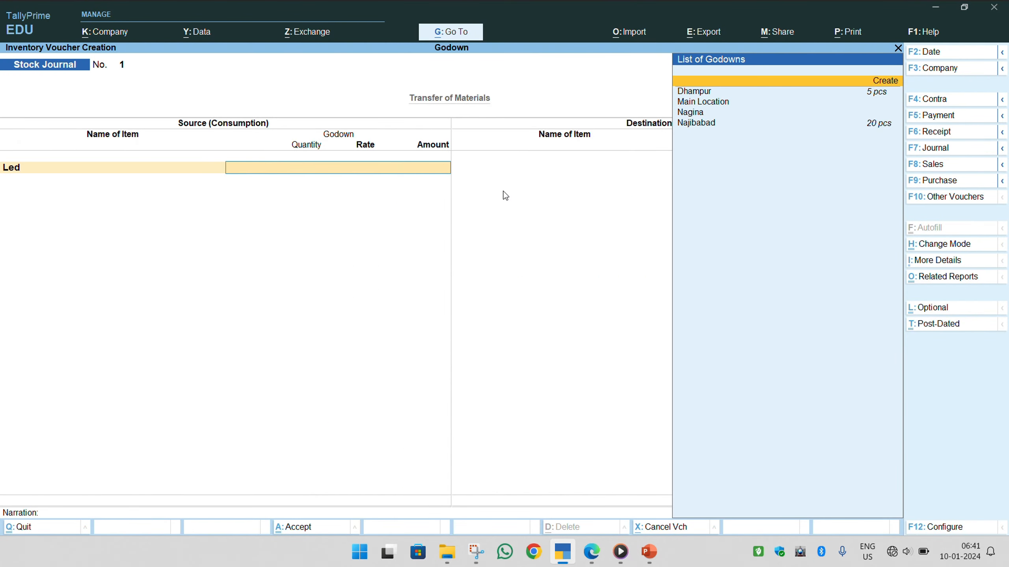
key(Return)
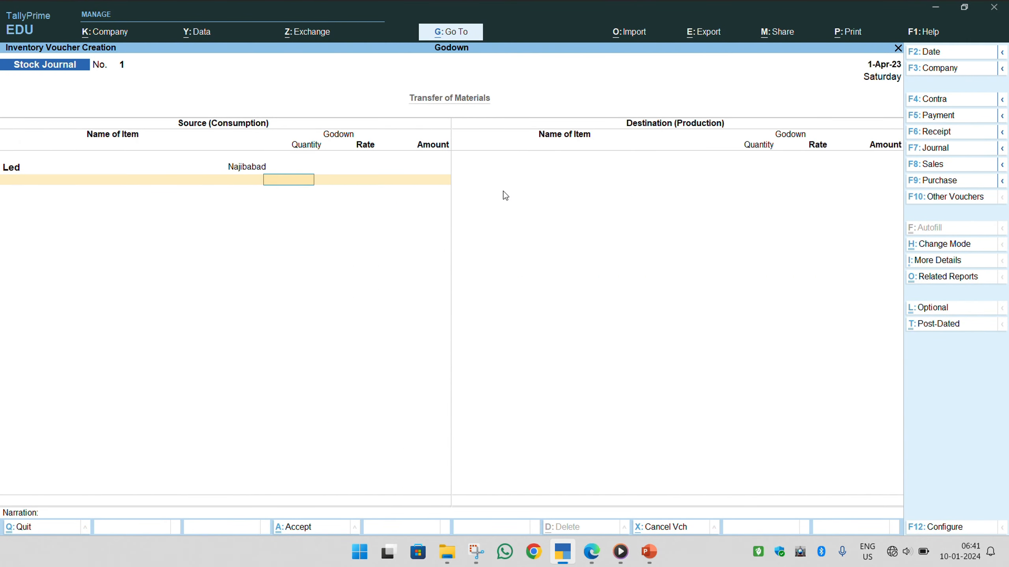
text(4)
text(5)
key(Return)
key(Return)
key(Return)
key(Return)
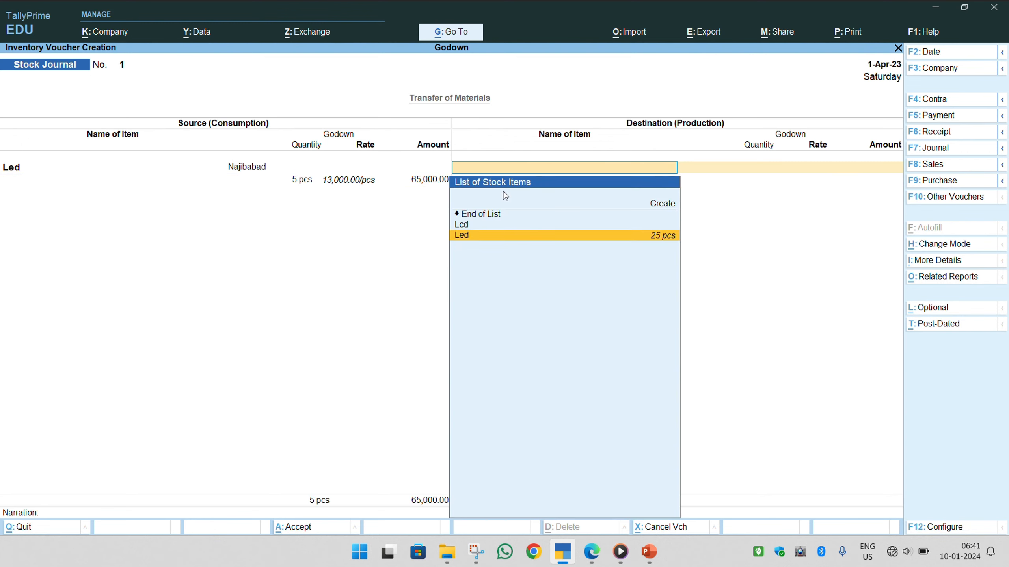
Step: Add Led as the destination item in the Dhampur godown with 5 pcs at a rate of 13,000, and save the stock journal
key(Return)
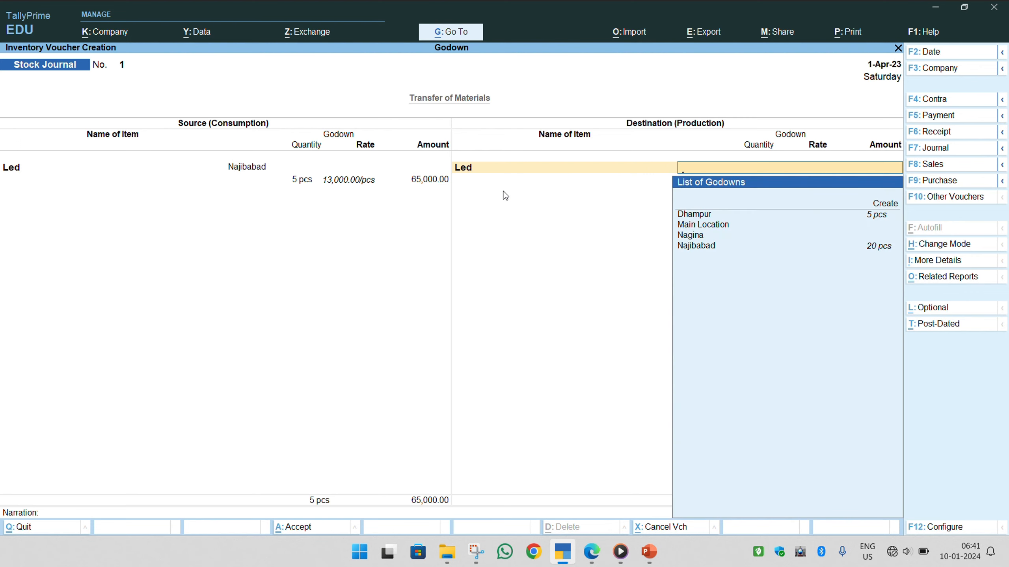
key(Return)
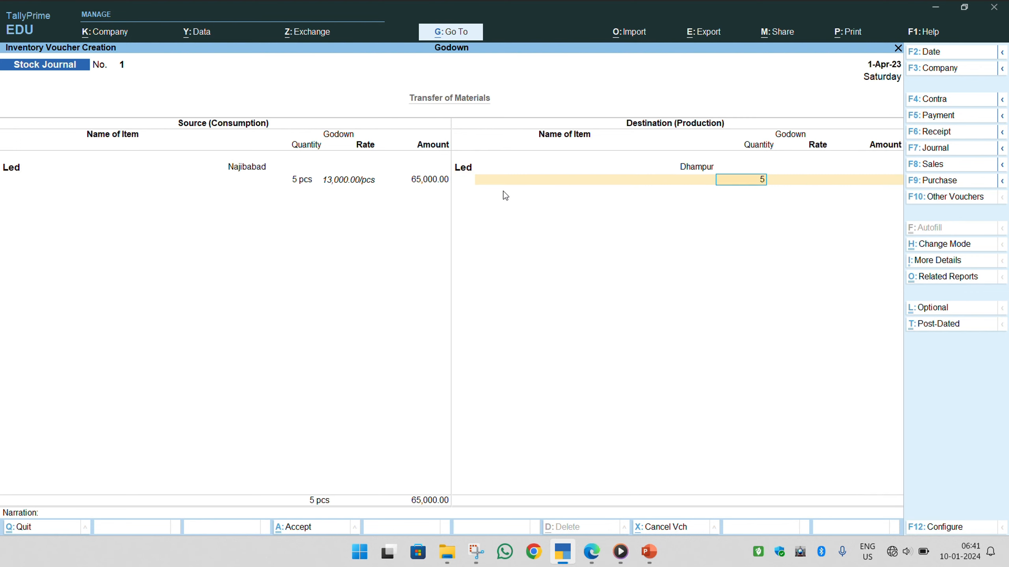
text(5)
key(Return)
key(BackSpace)
text(13000)
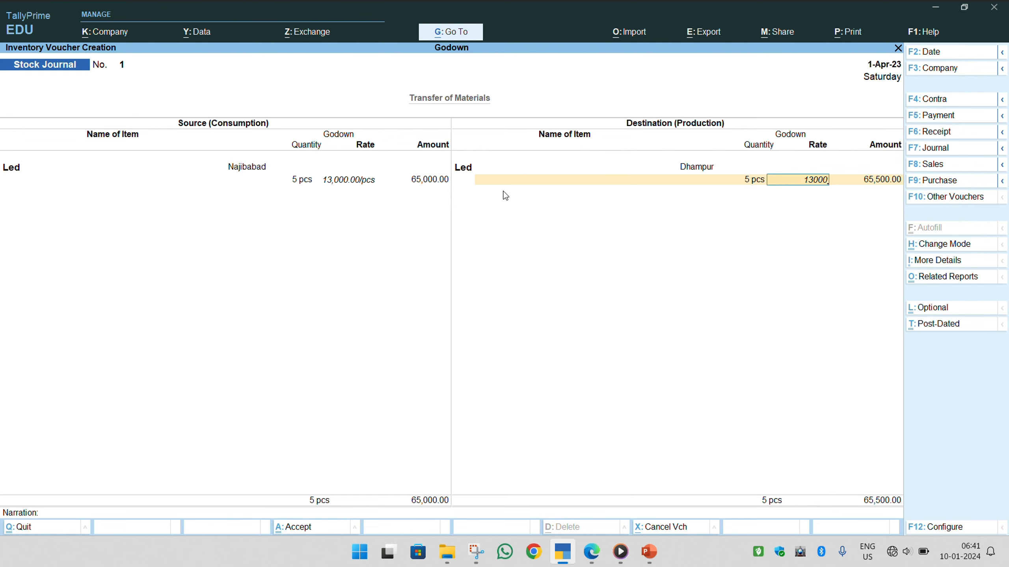
key(Return)
key(Return)
key(Return)
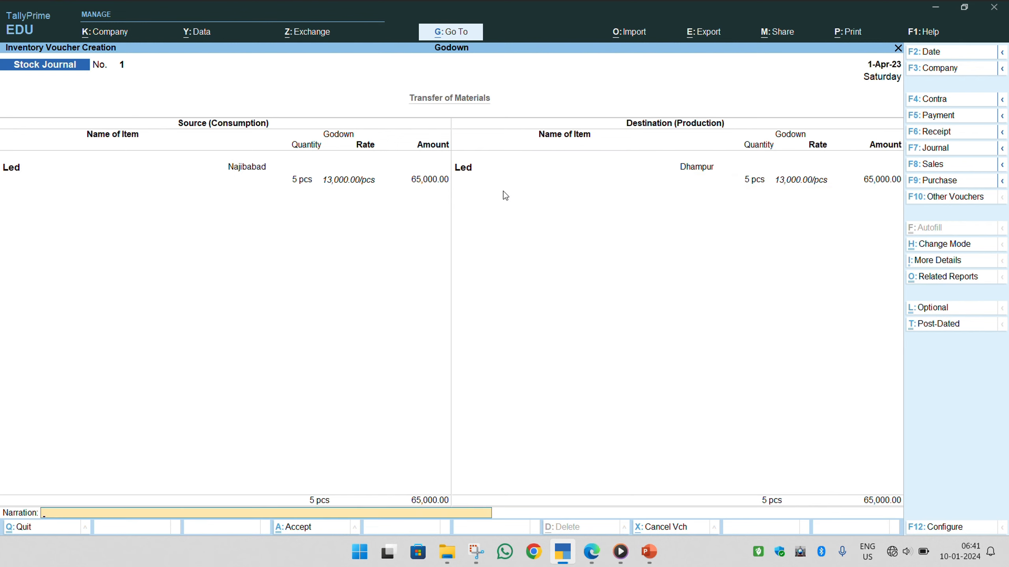
key(Return)
key(Return)
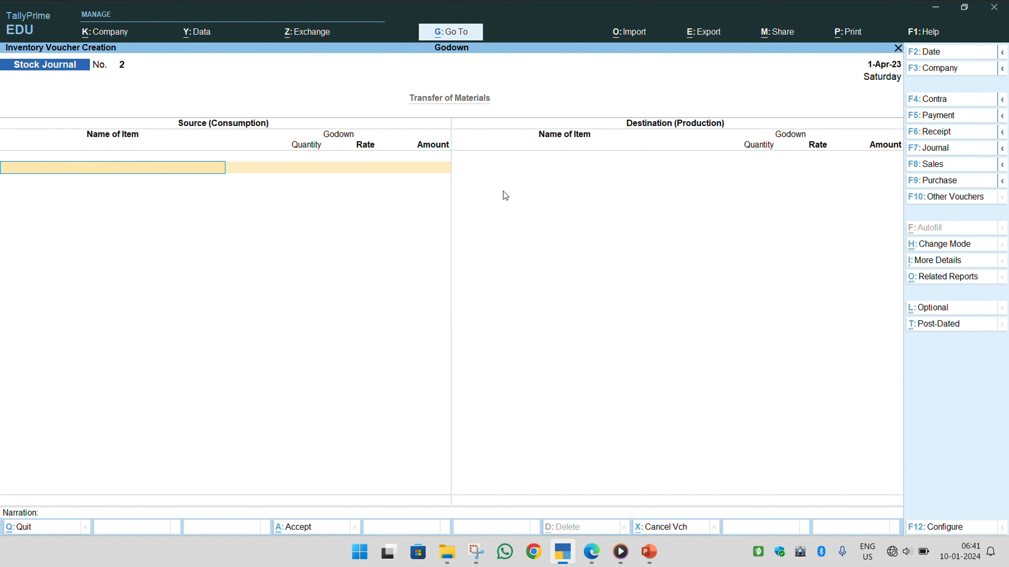
Step: Leave voucher entry and open the Stock Summary report
key(Escape)
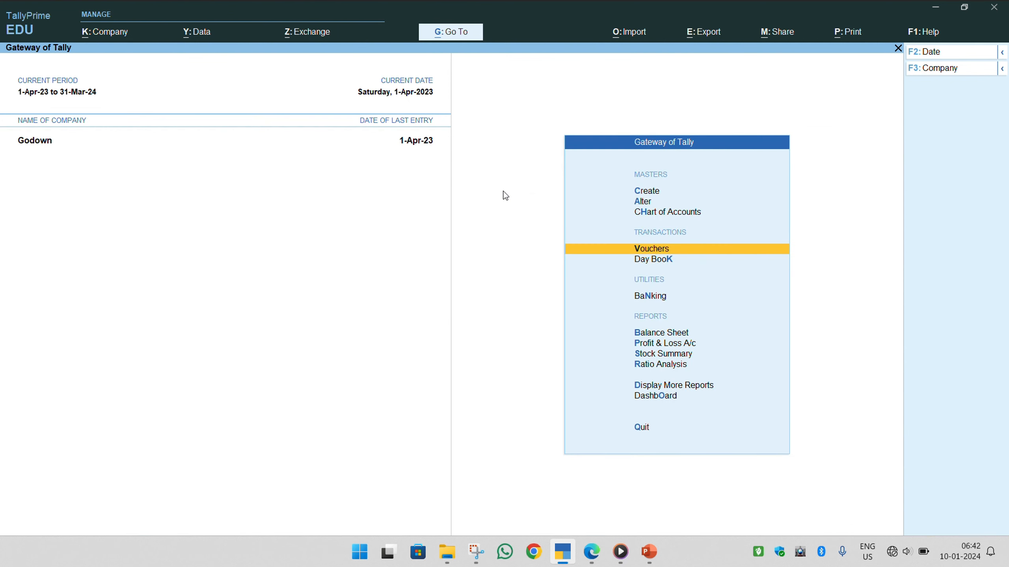
key(Down)
key(Down)
key(Down)
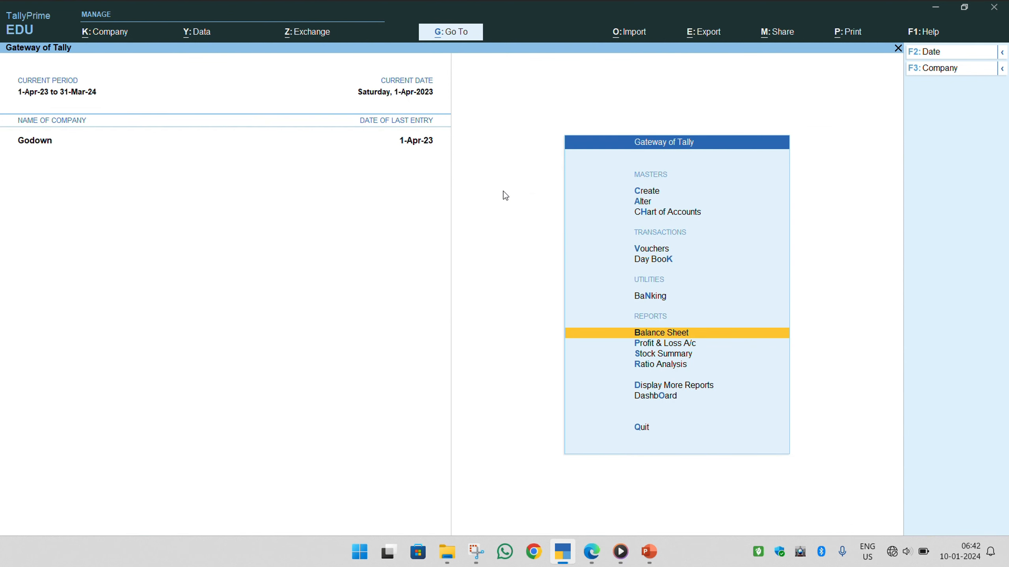
key(Down)
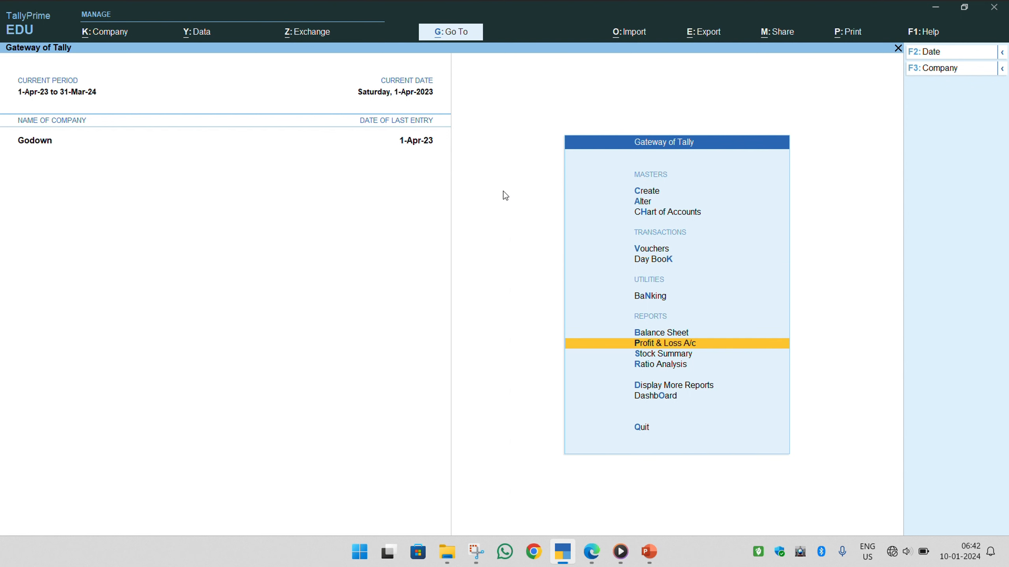
key(Down)
key(Return)
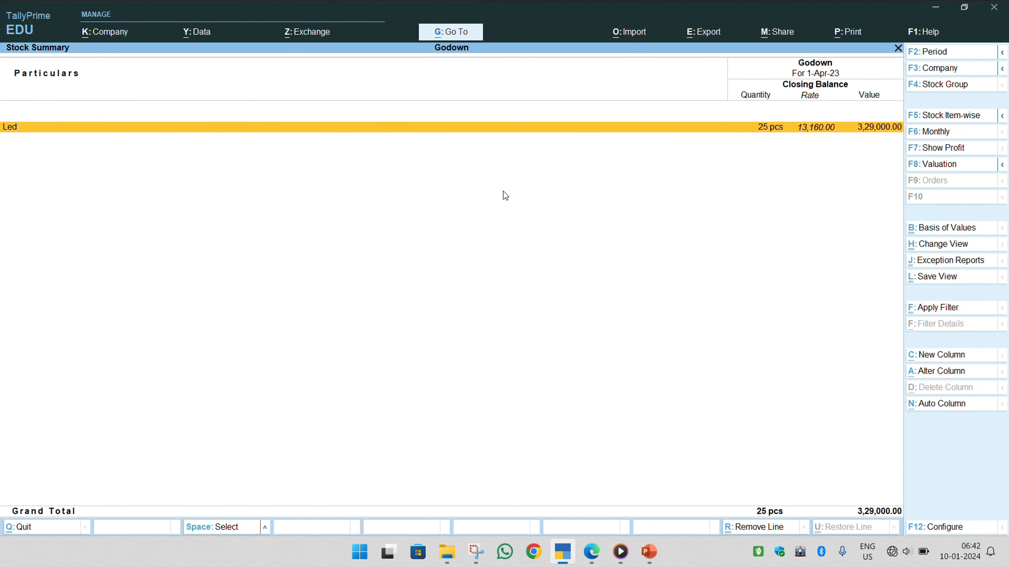
Step: Expand the Stock Summary to godown level and check Led's closing quantities in Dhampur and Najibabad
key(alt)
key(alt+F5)
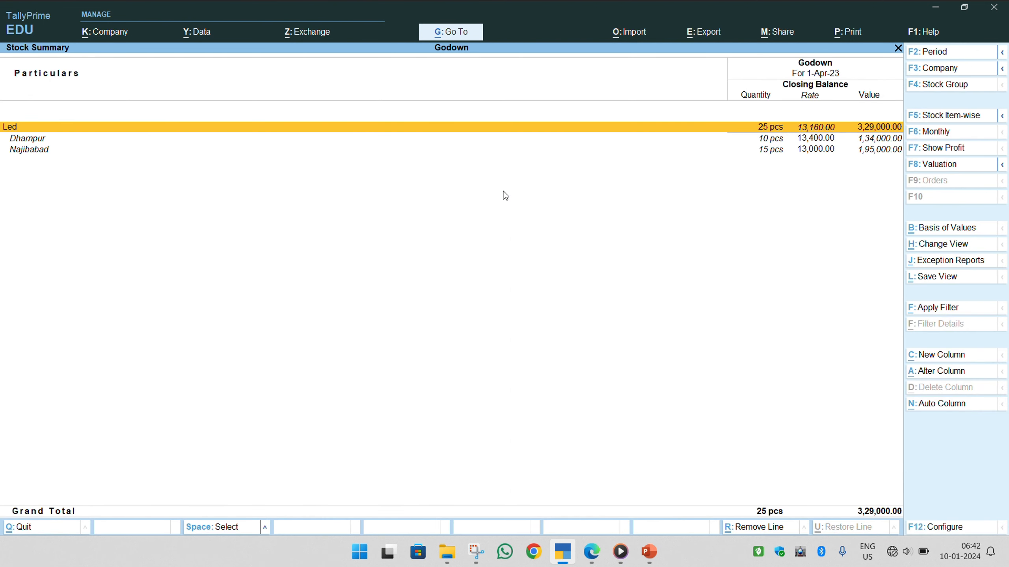
key(Down)
key(Down)
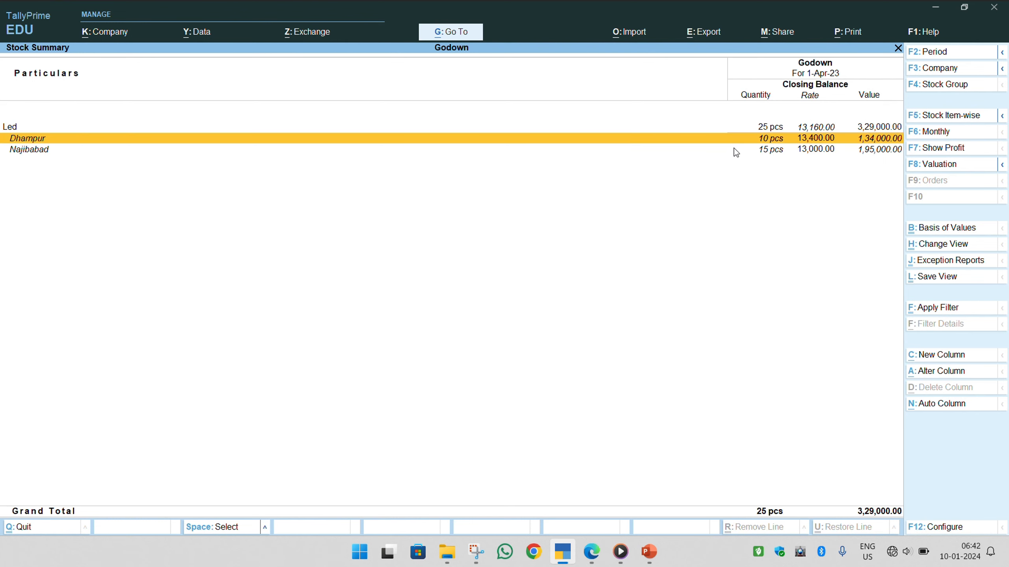
key(Up)
key(Up)
click(763, 138)
Step: Close the Stock Summary, reopen stock journal entry, and glance at the transfer entries in the assignment PDF in Edge before returning to TallyPrime
key(Escape)
key(Up)
key(Up)
key(Up)
key(Up)
key(Up)
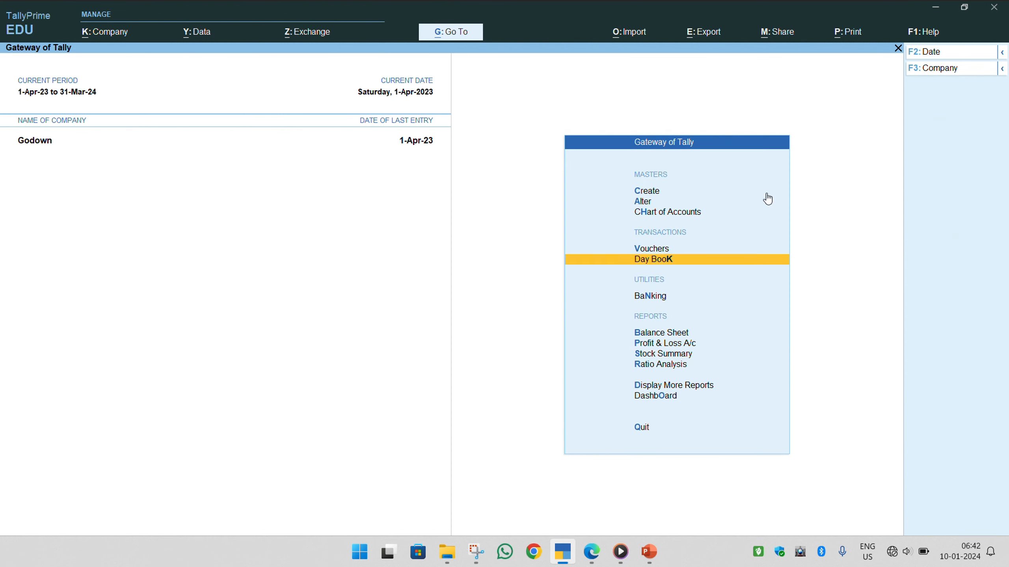
key(Return)
key(alt+Tab)
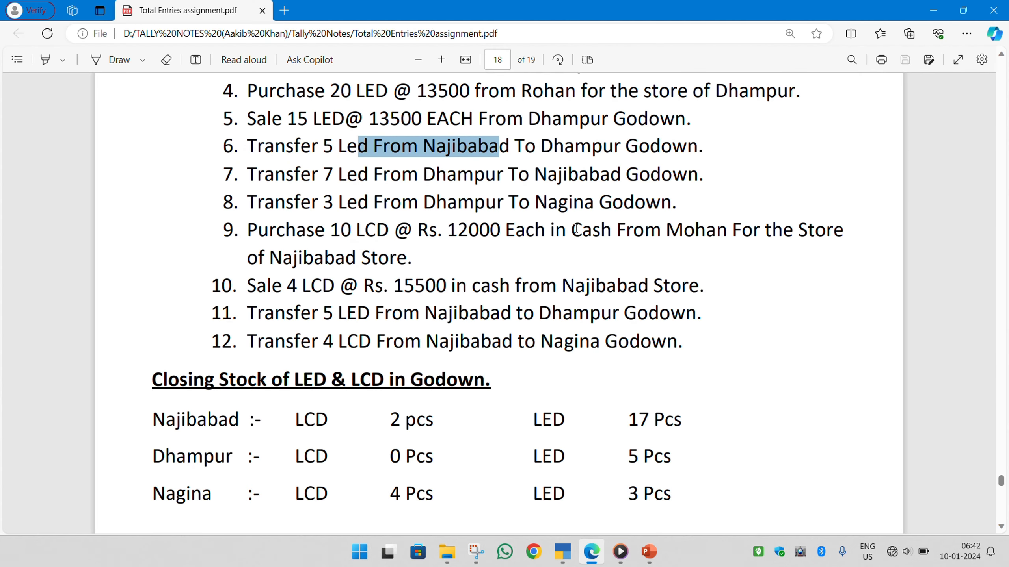
key(alt+Tab)
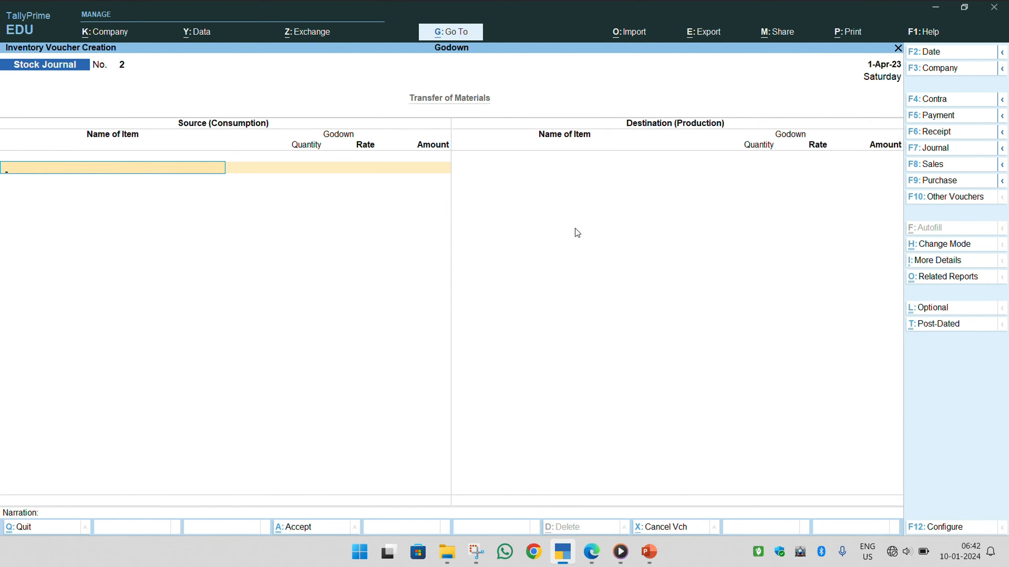
Step: Add Led as the source item and check transfer entry 7 in the assignment PDF in Edge
key(Down)
key(Down)
key(Return)
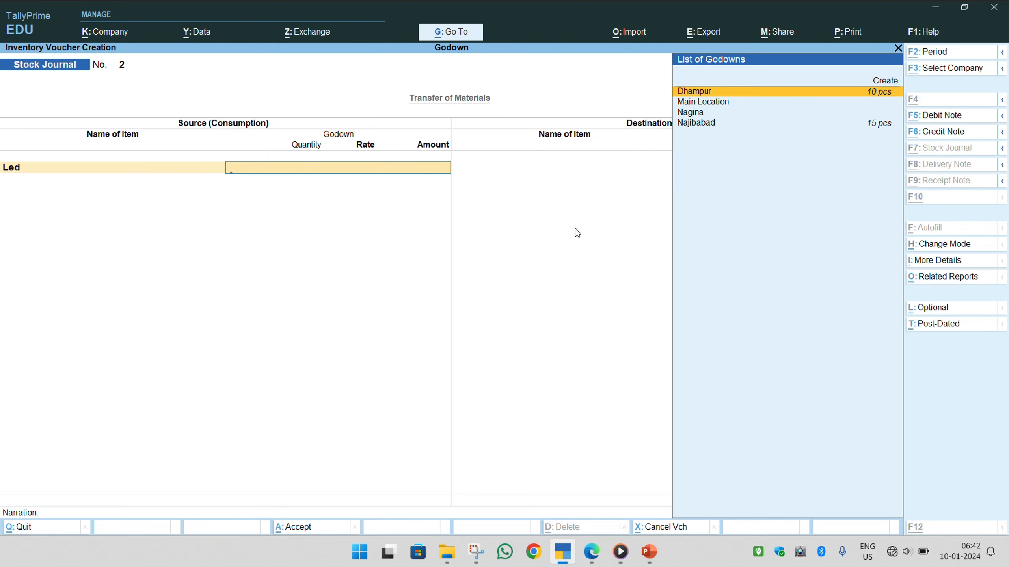
key(alt+Tab)
click(523, 182)
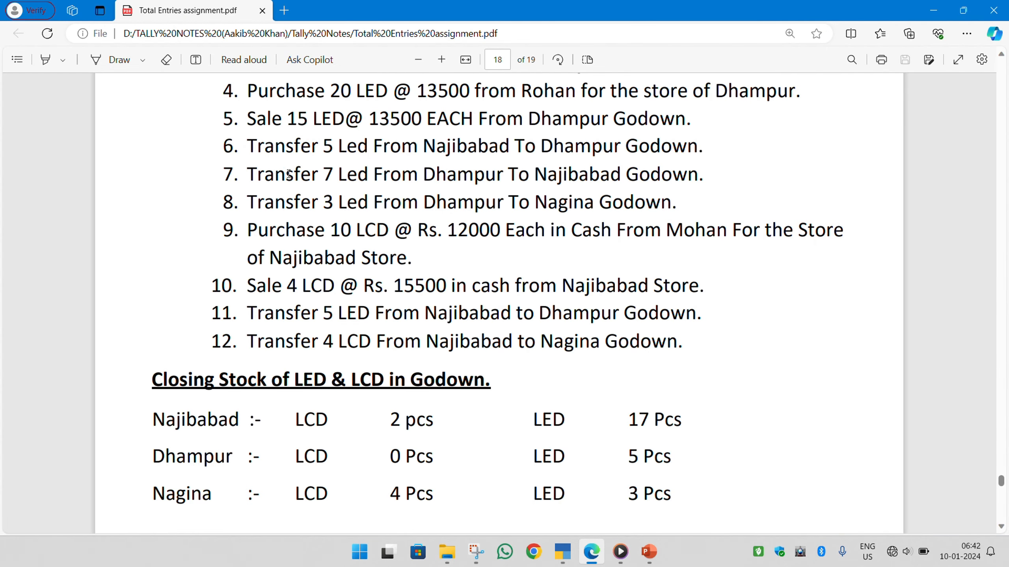
drag(251, 174, 699, 175)
key(alt+Tab)
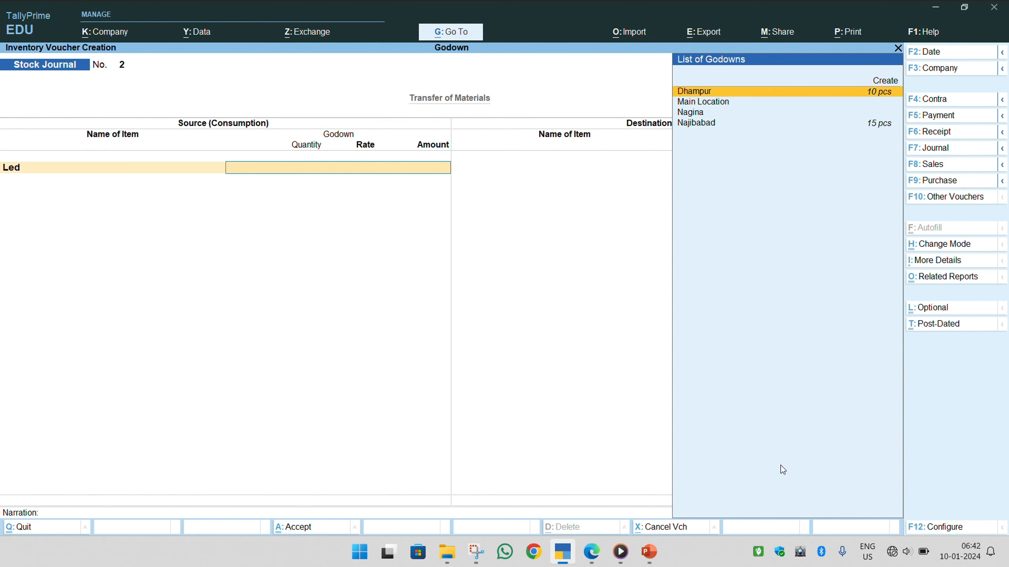
Step: Back in TallyPrime, set Dhampur as the source godown with 7 pcs, accept the 13,400 rate, and end the source list
key(Return)
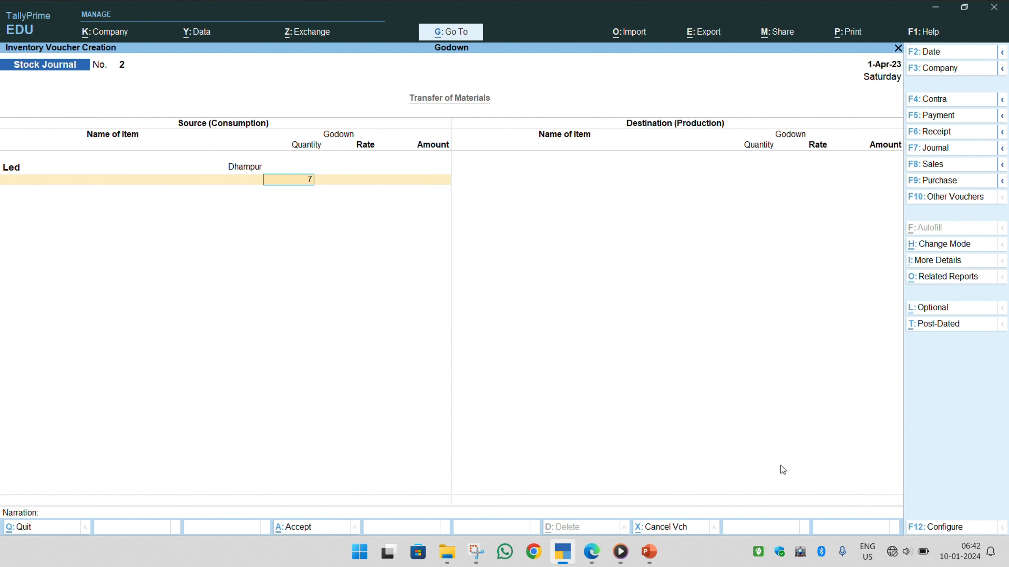
key(Return)
key(Return)
key(Return)
key(Return)
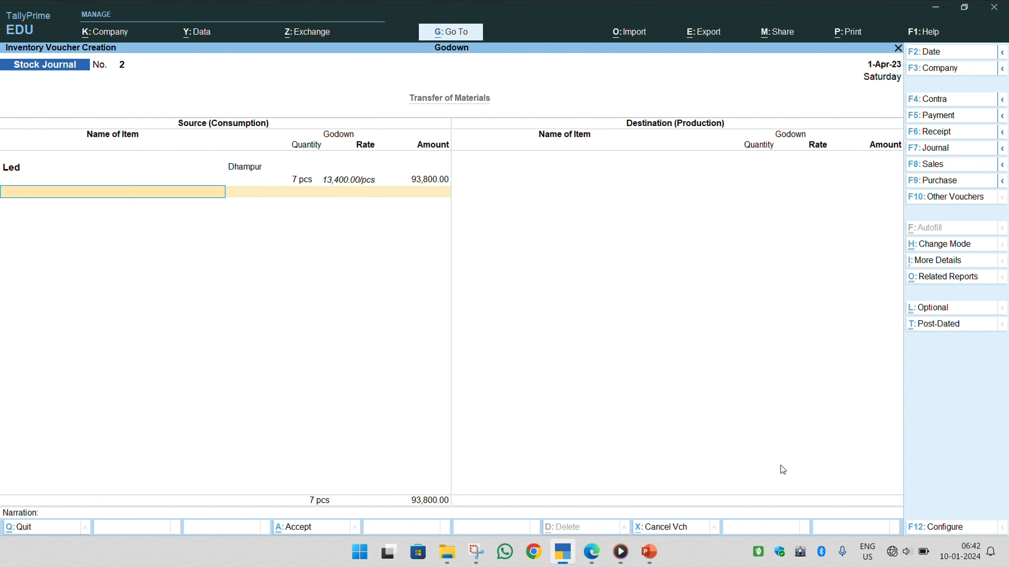
Step: Add Led as the destination item in the Najibabad godown with 7 pcs
key(Down)
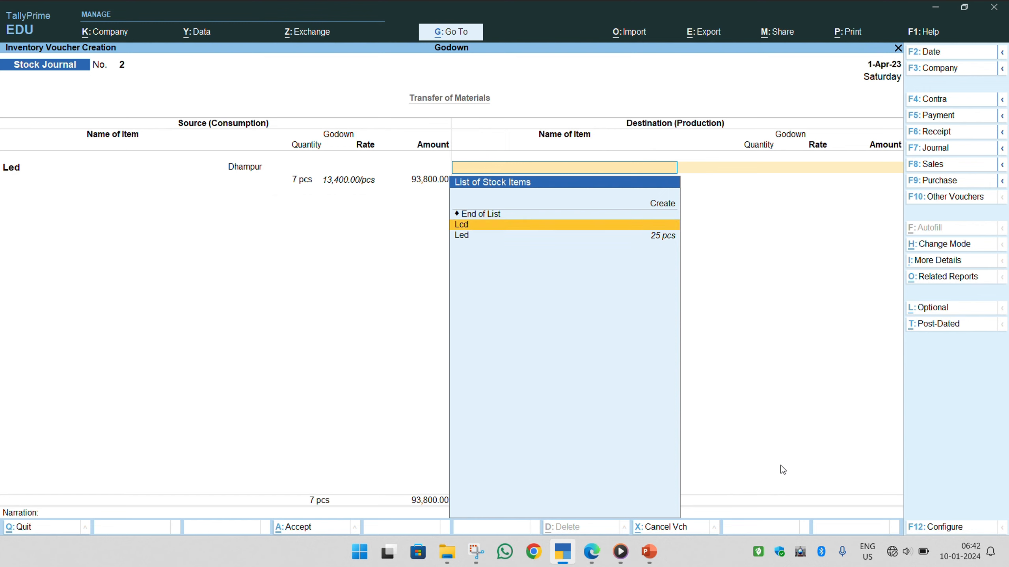
key(Down)
key(Return)
key(Down)
key(Down)
key(Down)
key(Down)
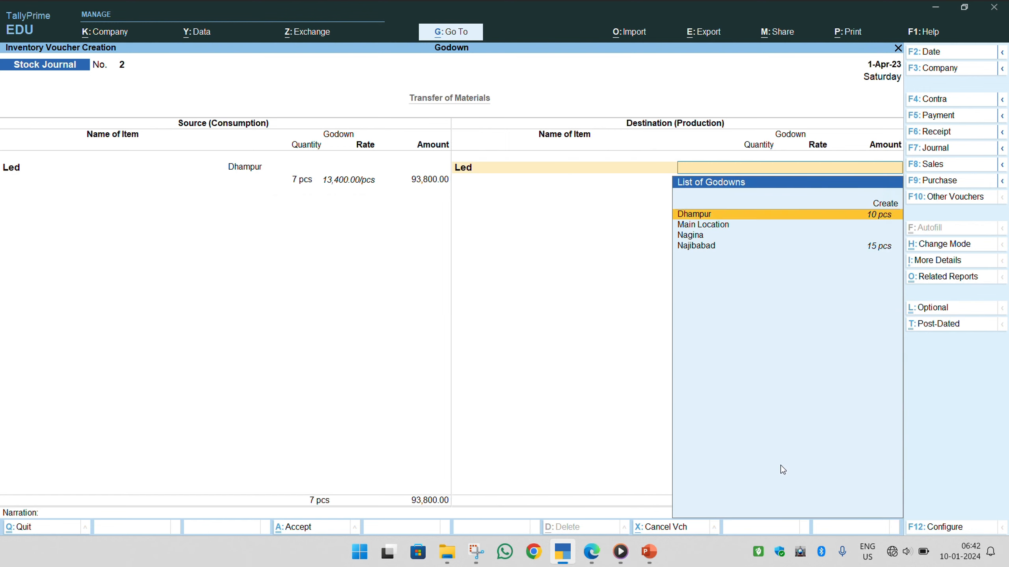
key(Return)
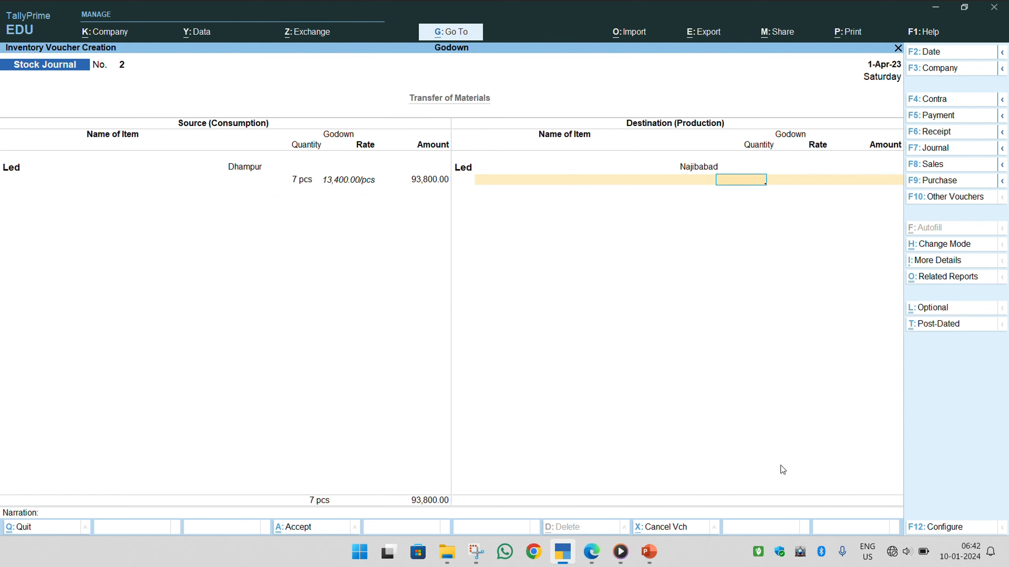
key(Return)
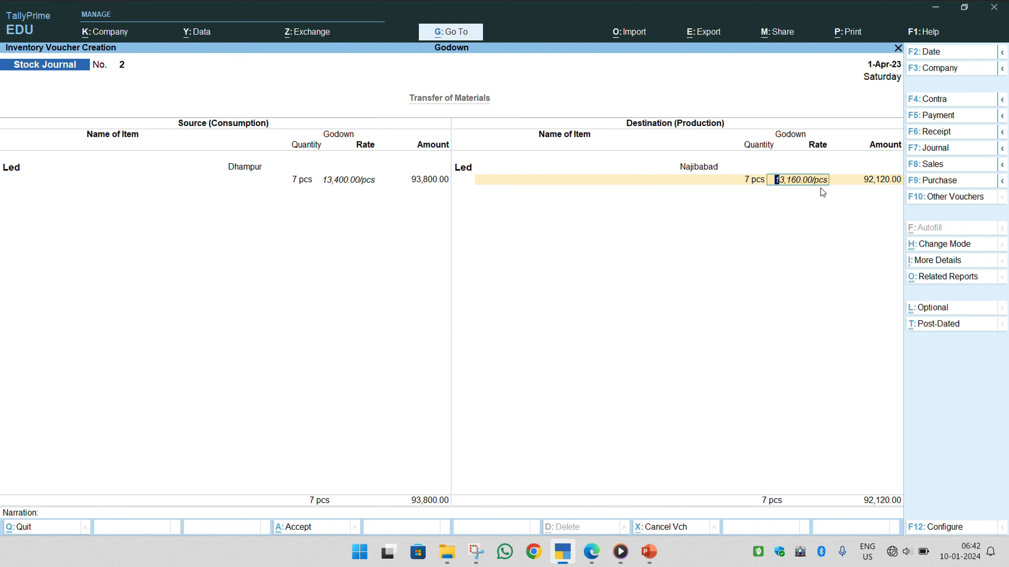
Step: Set the destination rate to 13,400 per piece and save the stock journal
text(13,40)
key(Return)
key(Return)
key(Return)
key(Return)
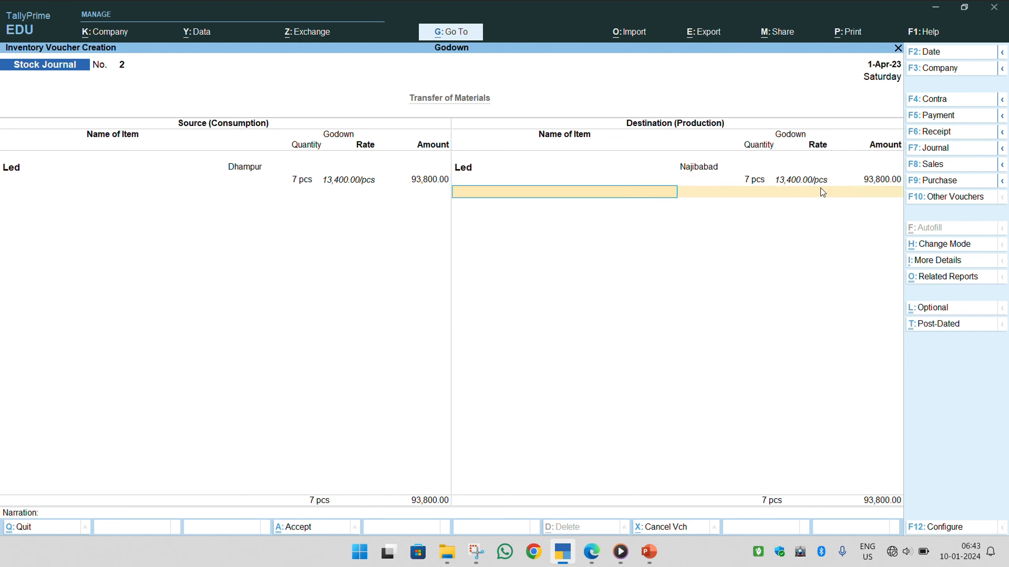
key(Return)
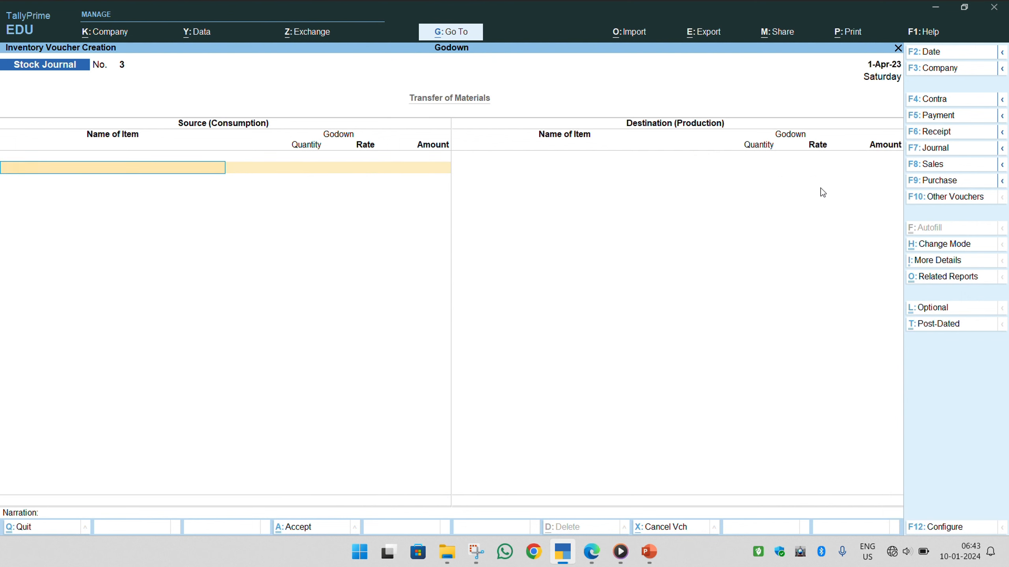
Step: Check transfer entry 8 in the assignment PDF in Edge, and add Led as the source item in TallyPrime's new stock journal
key(alt+Tab)
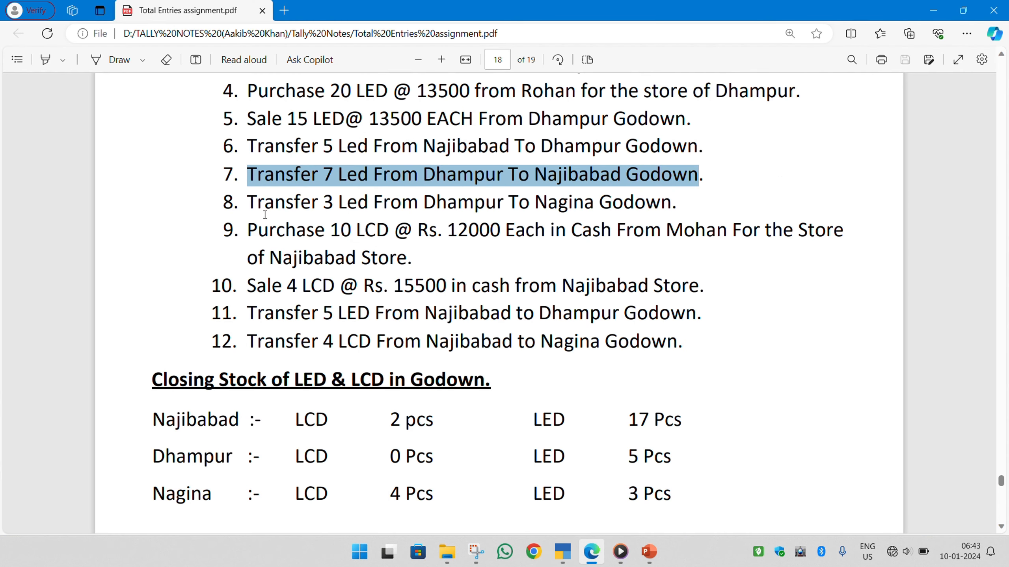
drag(250, 211, 652, 220)
key(alt+Tab)
key(Down)
key(Down)
key(Down)
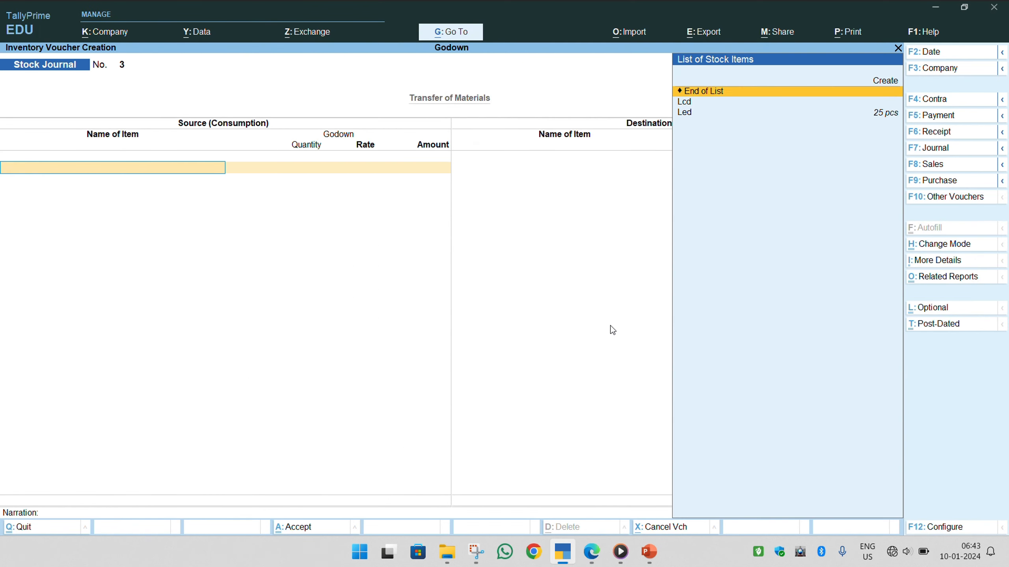
key(Return)
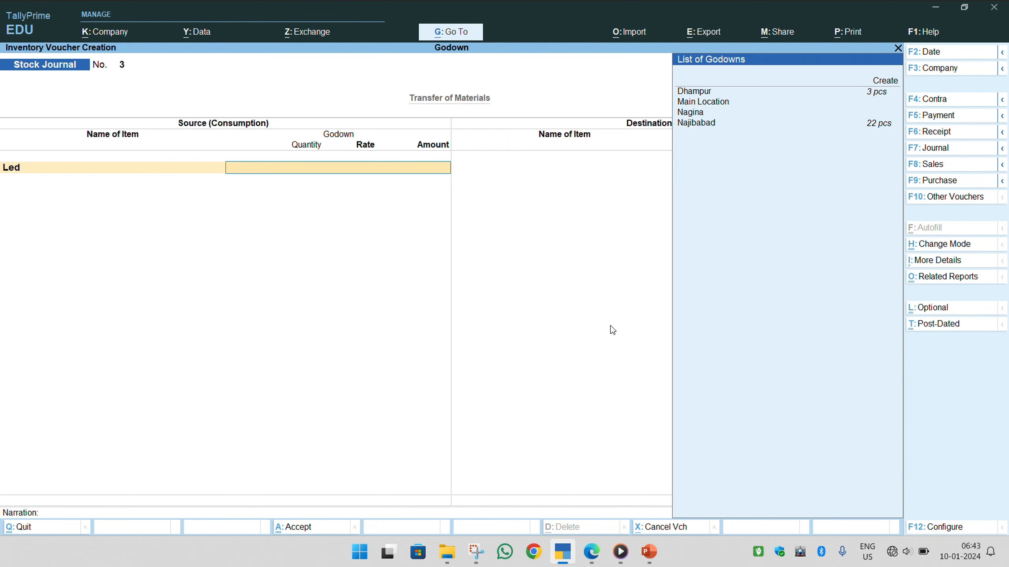
Step: Set Dhampur as the source godown with 3 pcs, accept the 13,400 rate, and end the source list
key(Down)
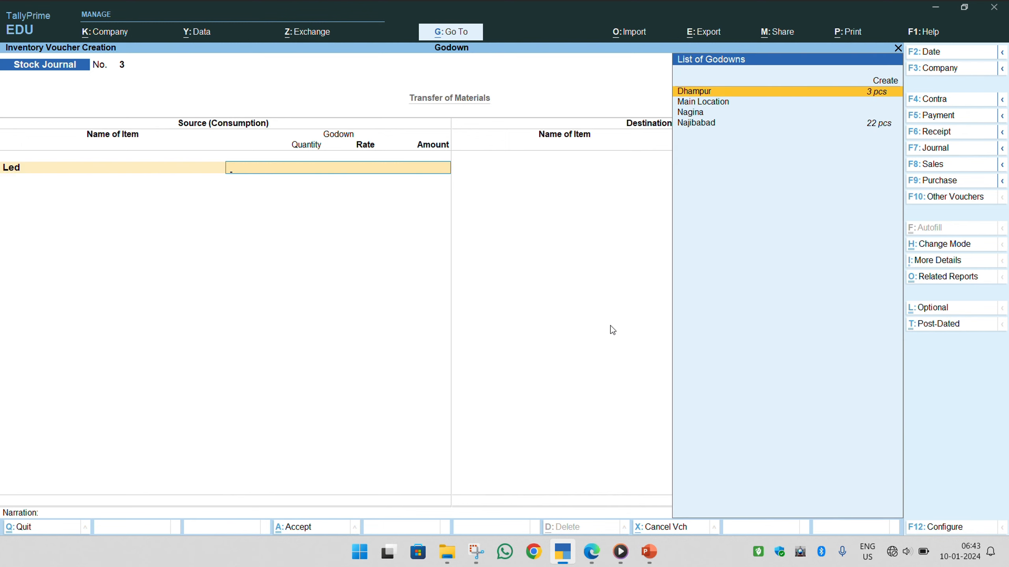
key(Return)
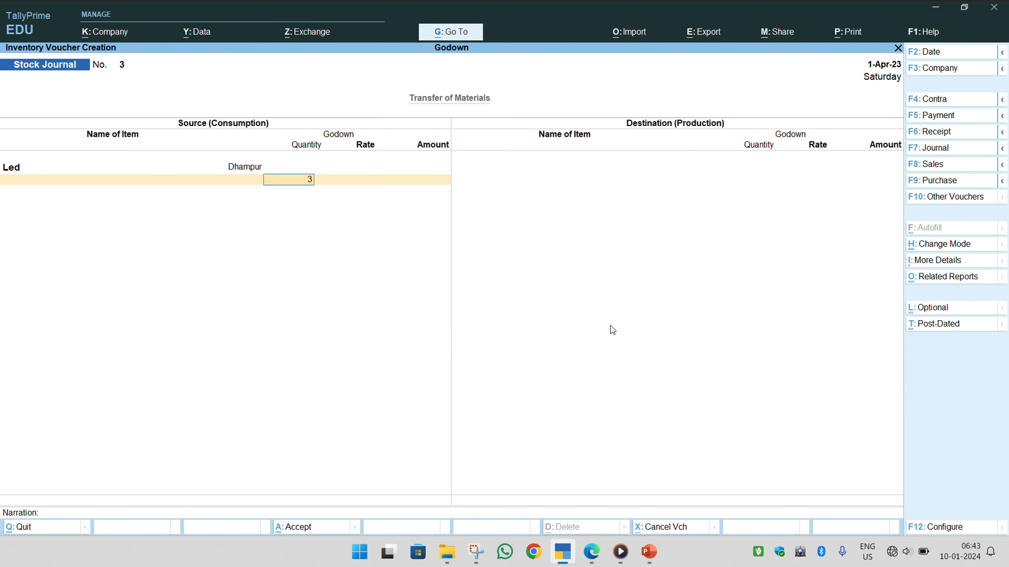
key(Return)
key(Return)
key(Return)
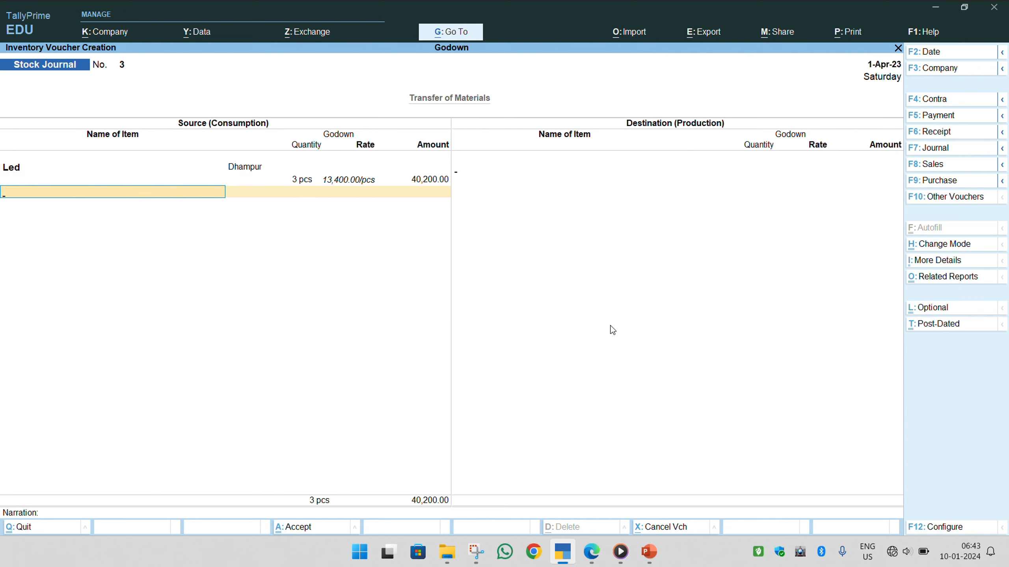
key(Return)
Step: Add Led as the destination item in the Nagina godown with 3 pcs at a rate of 13,400
key(Down)
key(Down)
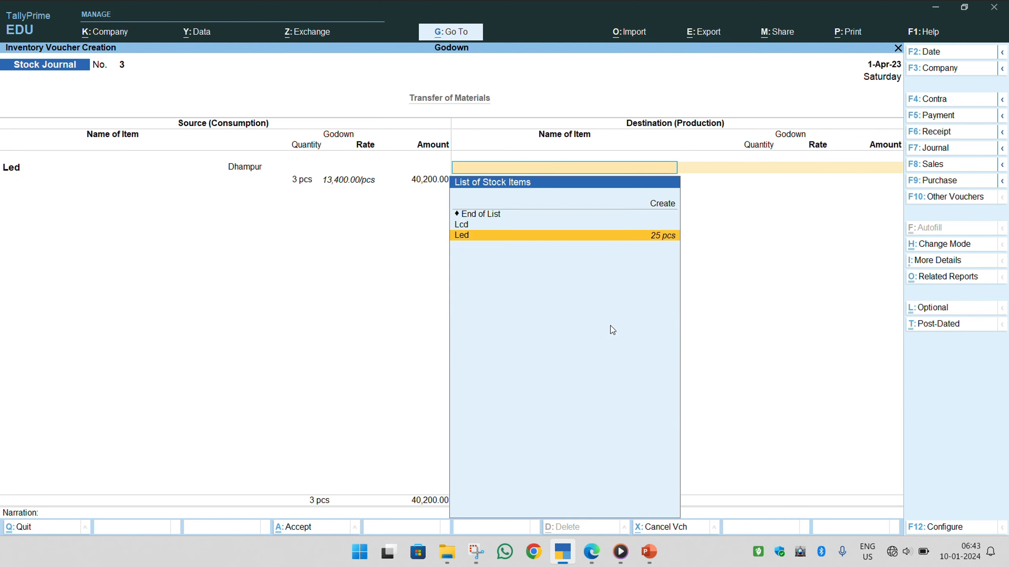
key(Return)
key(Down)
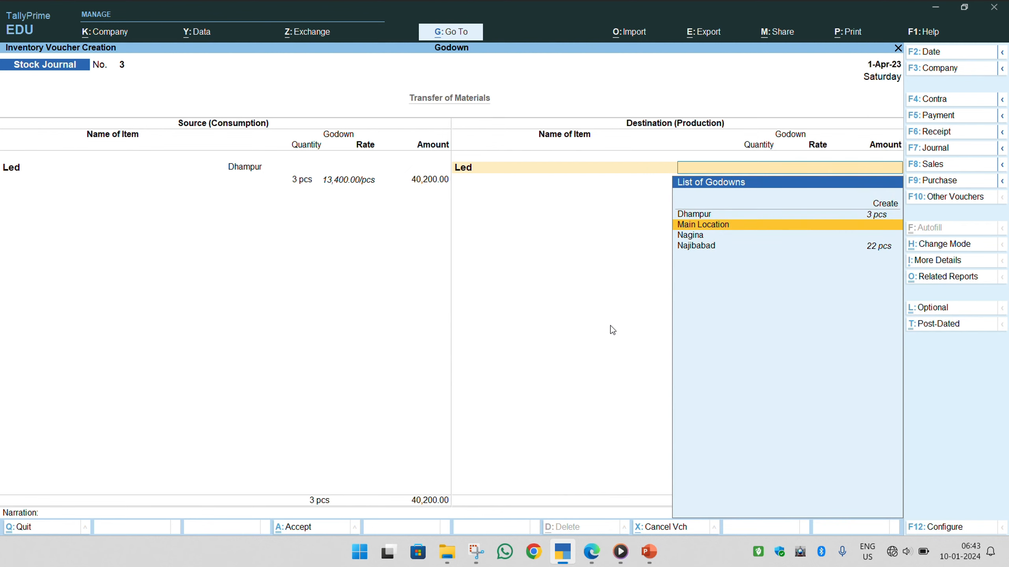
key(Down)
key(Return)
text(3)
key(Return)
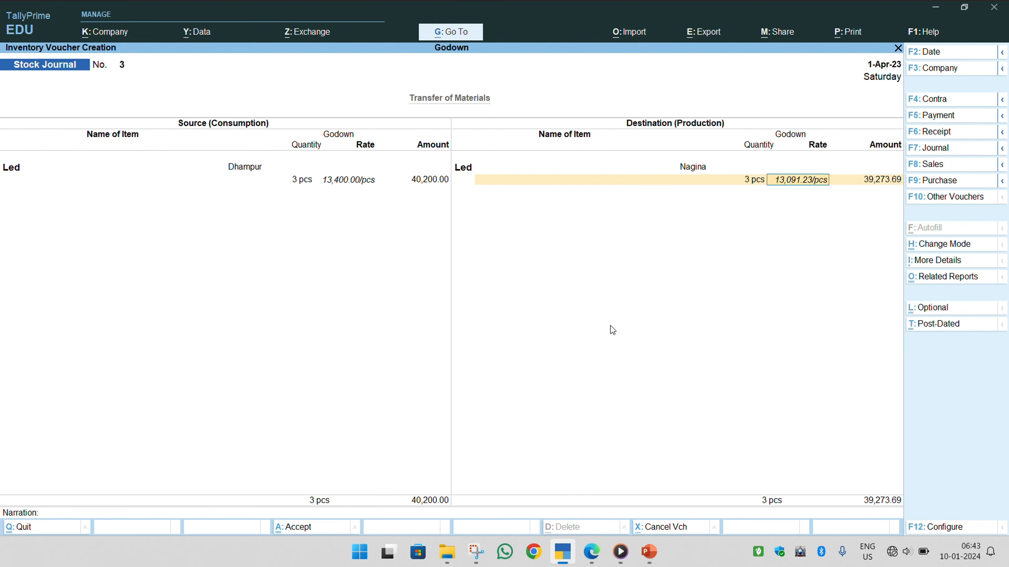
text(13,400)
key(Return)
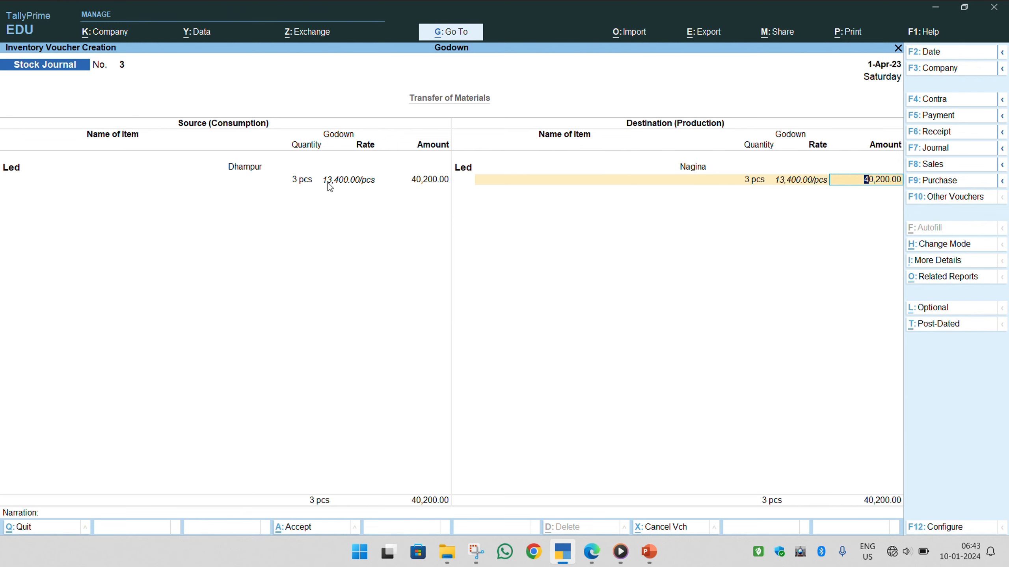
Step: Accept the destination amount, end the destination list and save the 3 pcs Led transfer from Dhampur to Nagina
key(Return)
key(Return)
key(Return)
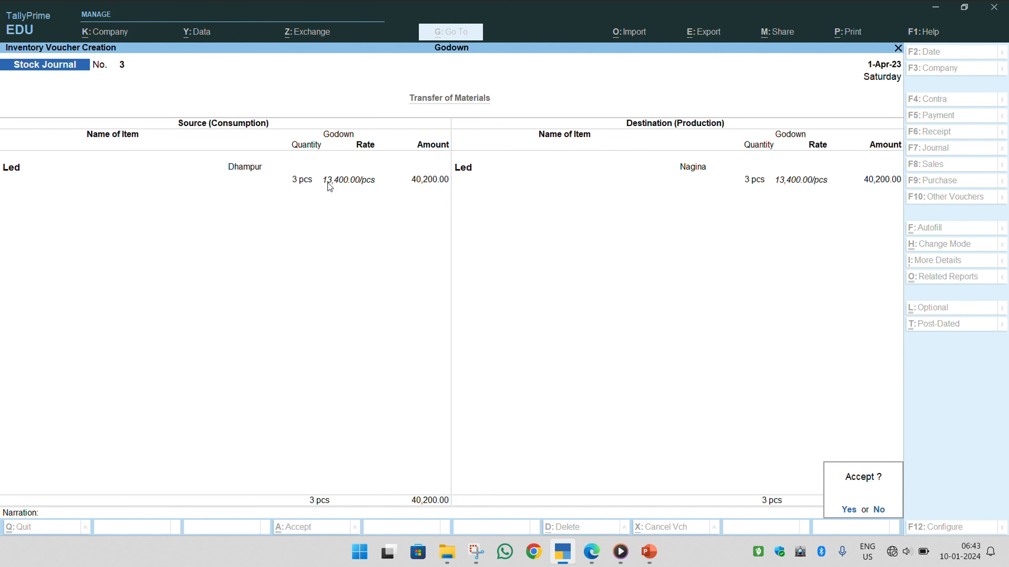
key(Return)
Step: Check purchase entry 9 in the assignment PDF in Edge, and start a purchase voucher in TallyPrime with Cash as party and the Purchase ledger
key(alt+Tab)
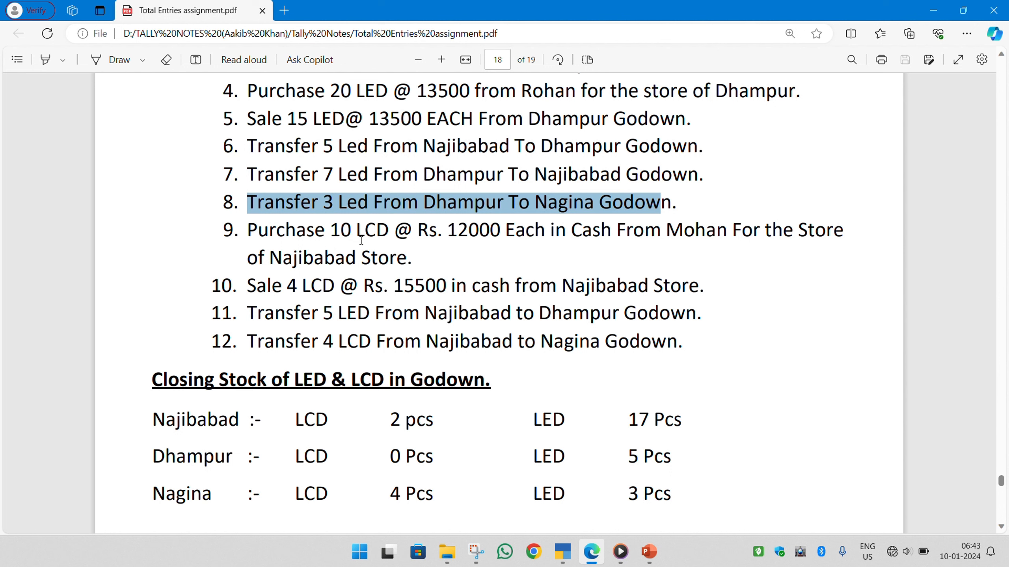
drag(572, 231, 727, 234)
click(695, 237)
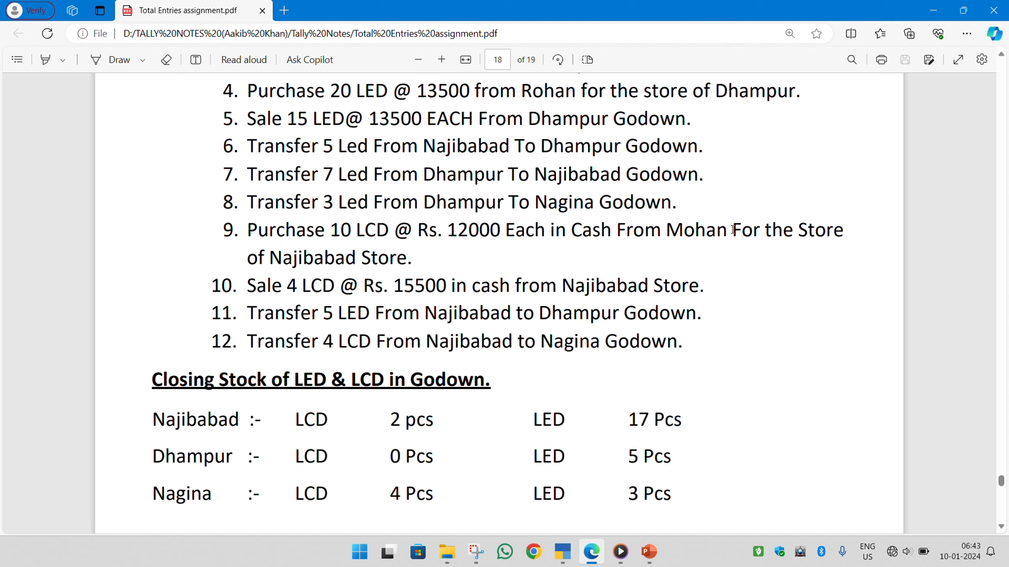
key(alt+Tab)
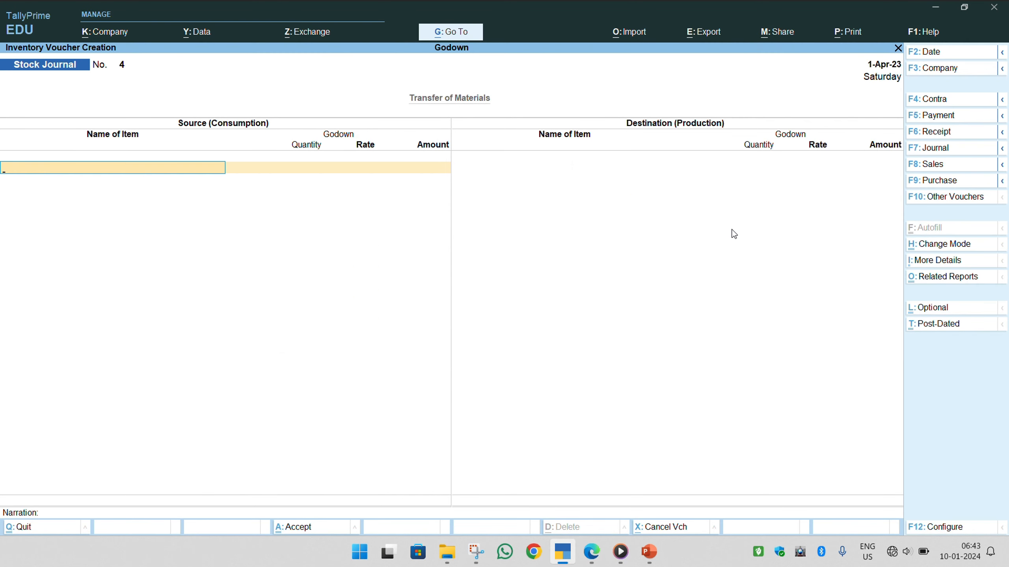
key(F9)
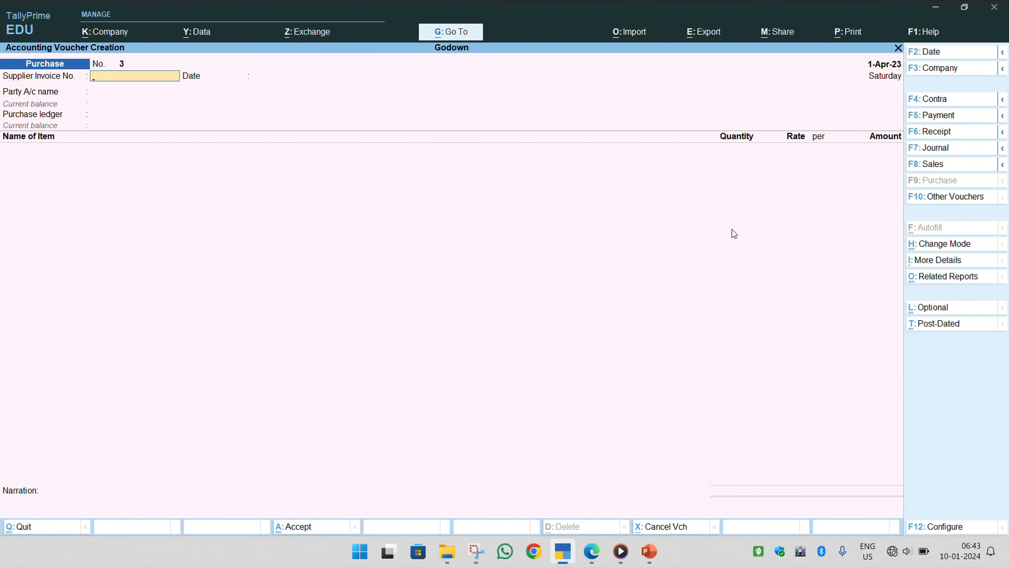
key(Return)
key(Return)
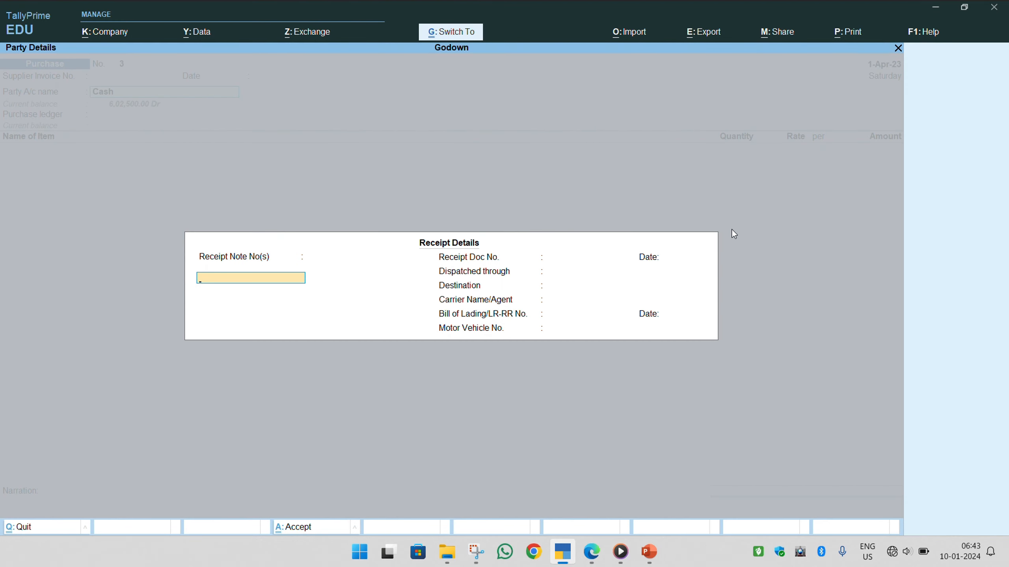
key(ctrl+a)
key(ctrl+a)
key(Return)
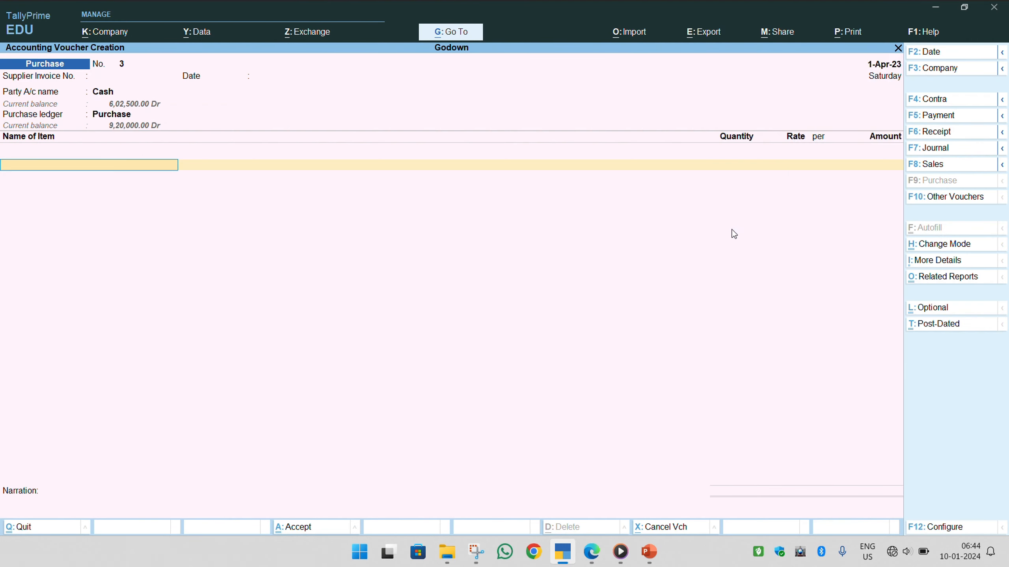
Step: Reopen the purchase voucher's party details and enter the entry 9 supplier's name as Supplier (Bill from)
key(BackSpace)
key(BackSpace)
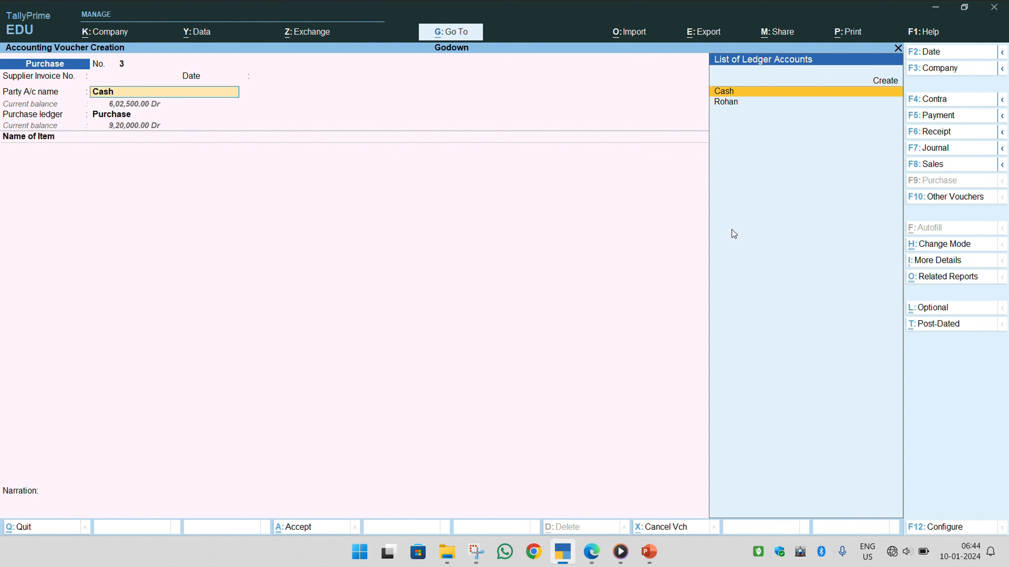
key(Return)
key(Return)
key(Return)
key(Return)
key(Return)
key(Return)
key(Return)
key(Return)
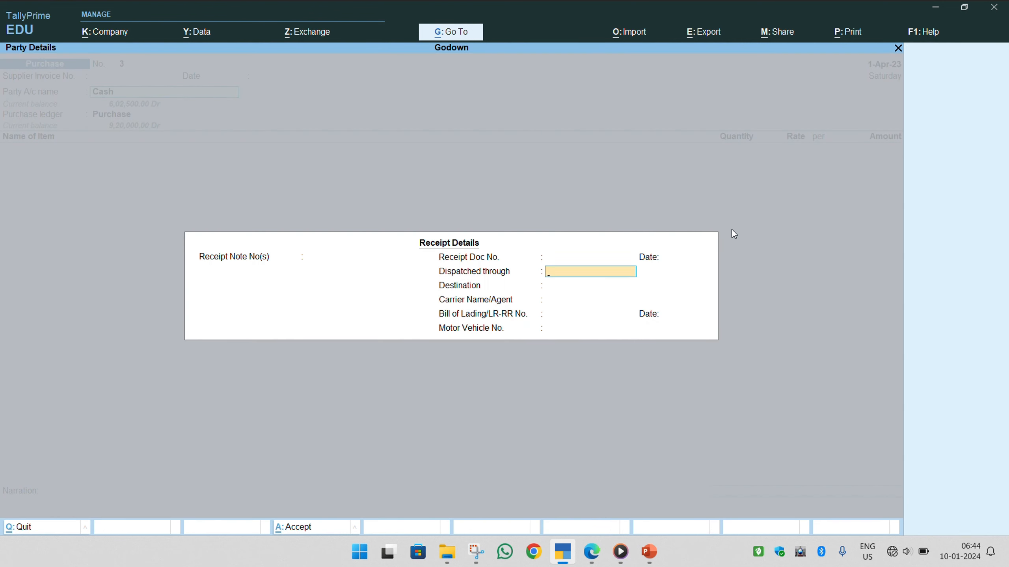
key(Return)
key(Return)
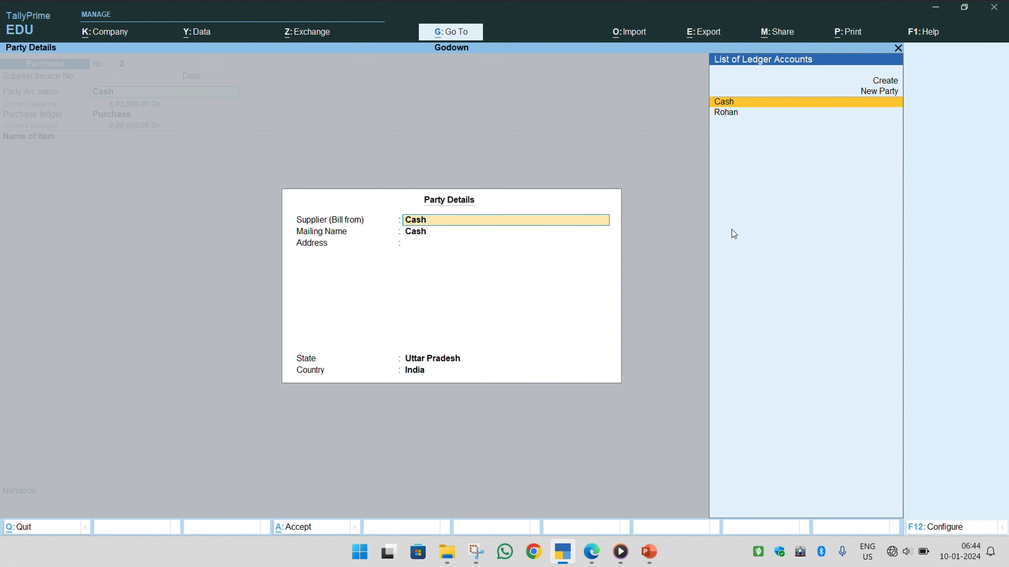
text(Moh)
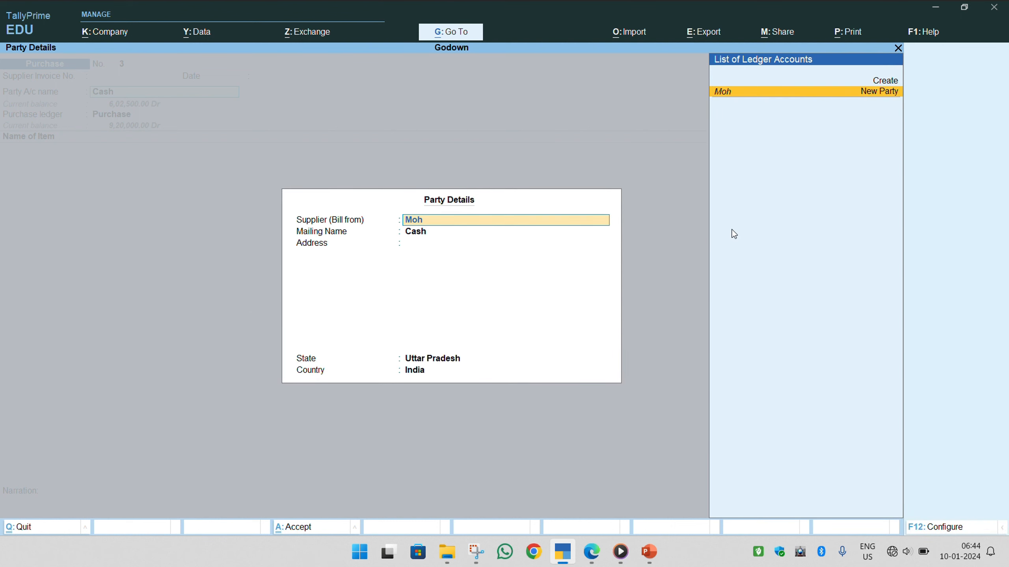
text(an)
key(Return)
key(Return)
key(ctrl+a)
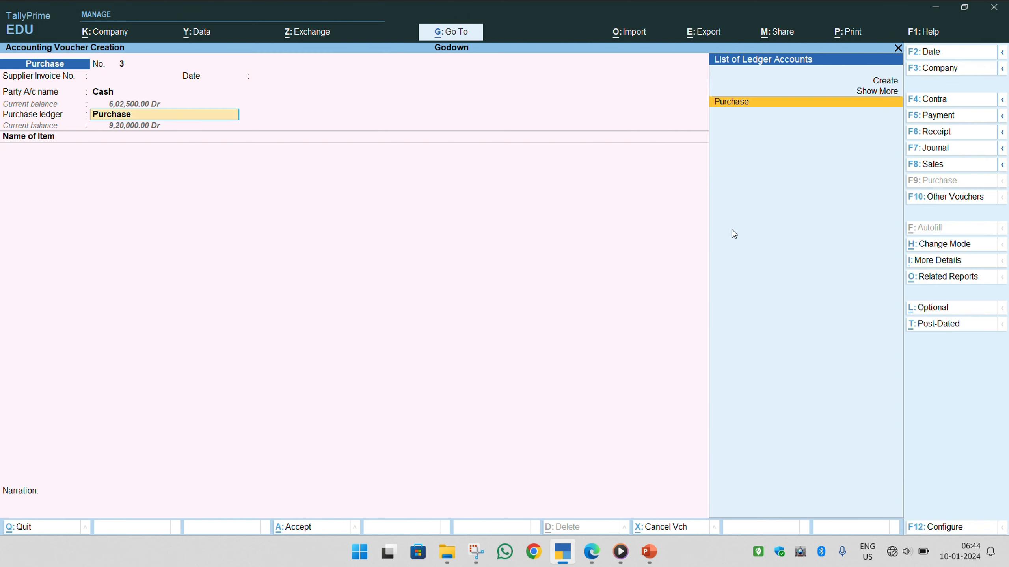
Step: Review the purchase voucher's receipt details and supplier details once more, and return to the item entry
key(Return)
key(BackSpace)
key(BackSpace)
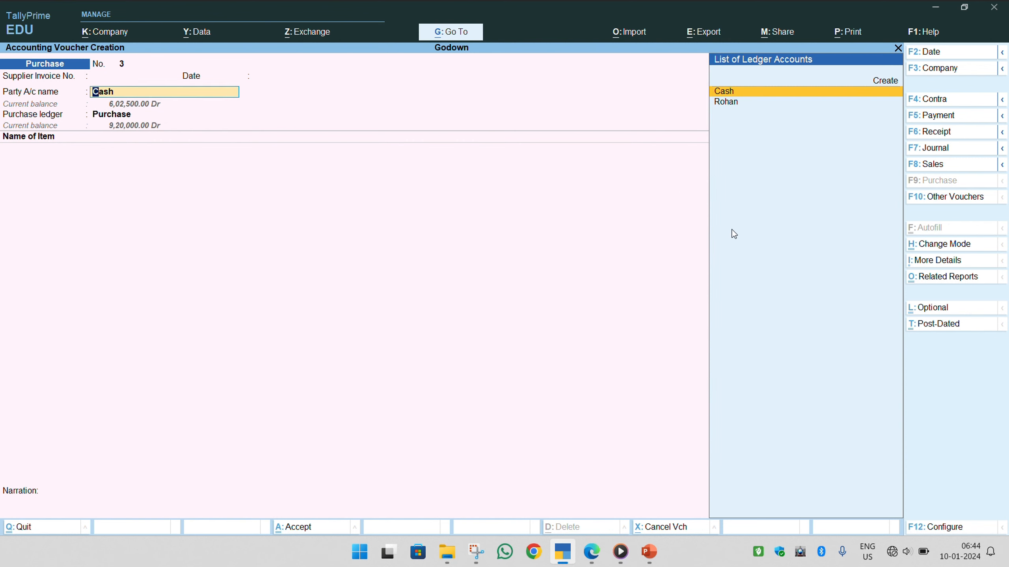
key(Return)
key(Return)
key(Return)
key(Return)
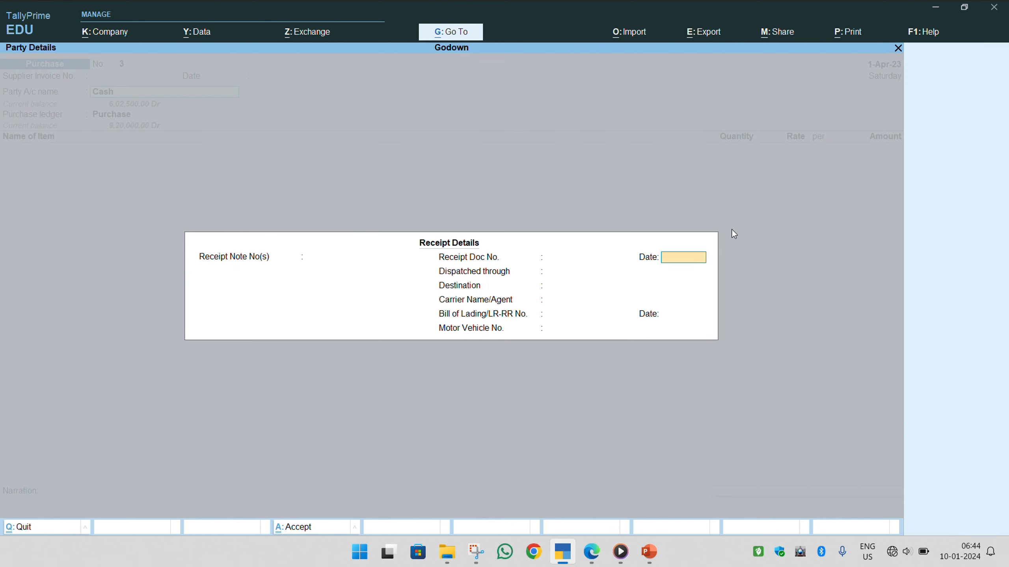
key(Return)
key(Return)
key(Return)
key(Return)
key(Return)
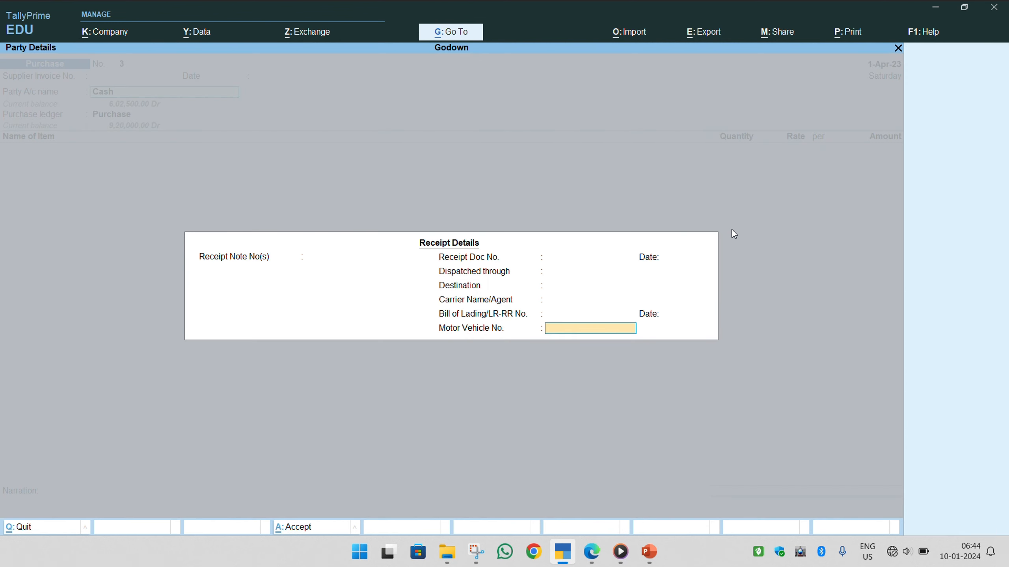
key(Return)
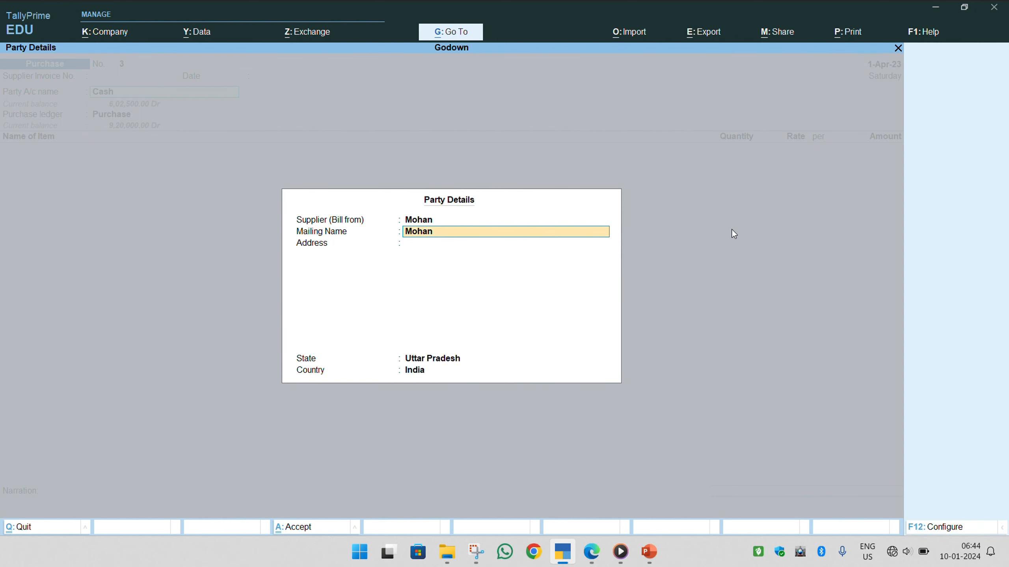
key(Return)
key(Return)
key(Return)
key(Return)
key(Return)
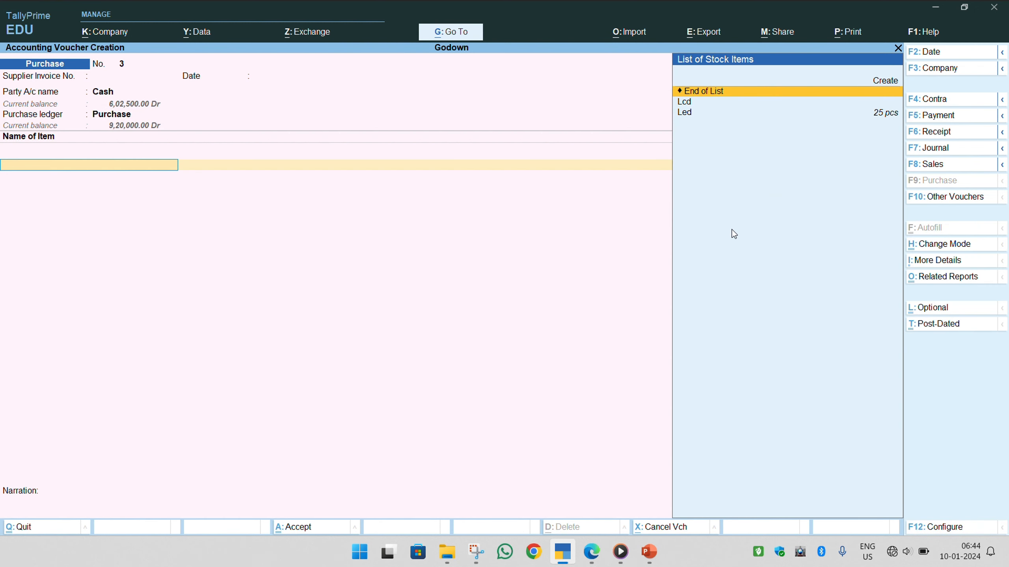
Step: Add Lcd as the purchased item and allocate it to the Najibabad godown, as given in entry 9 of the assignment PDF
key(Up)
key(Down)
key(Down)
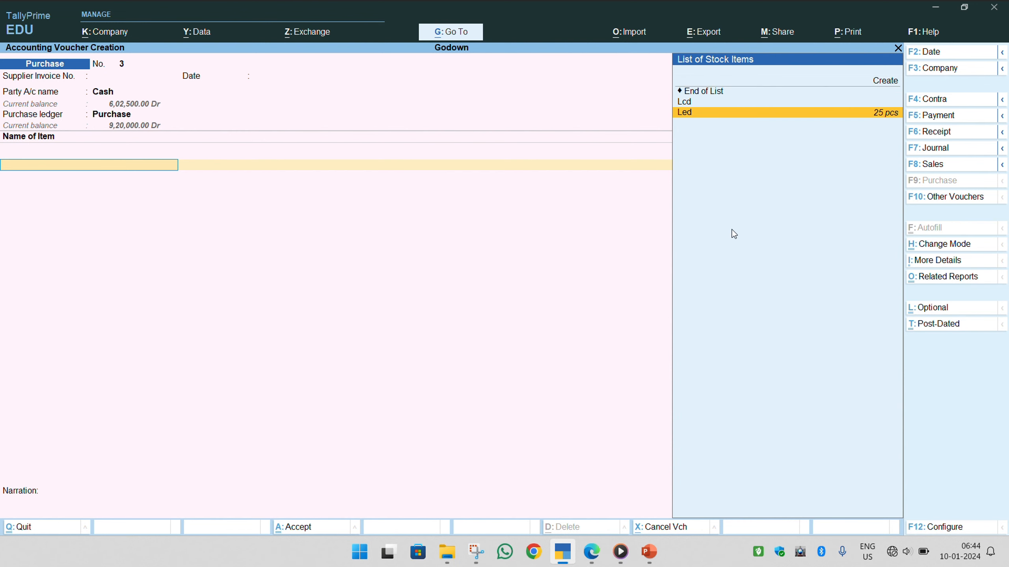
key(Up)
key(Return)
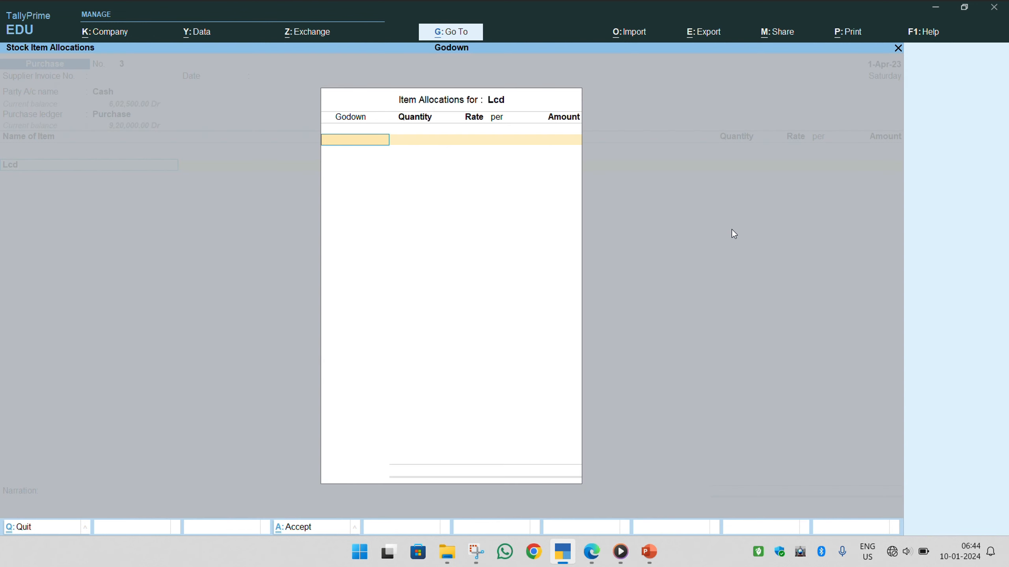
key(alt+Tab)
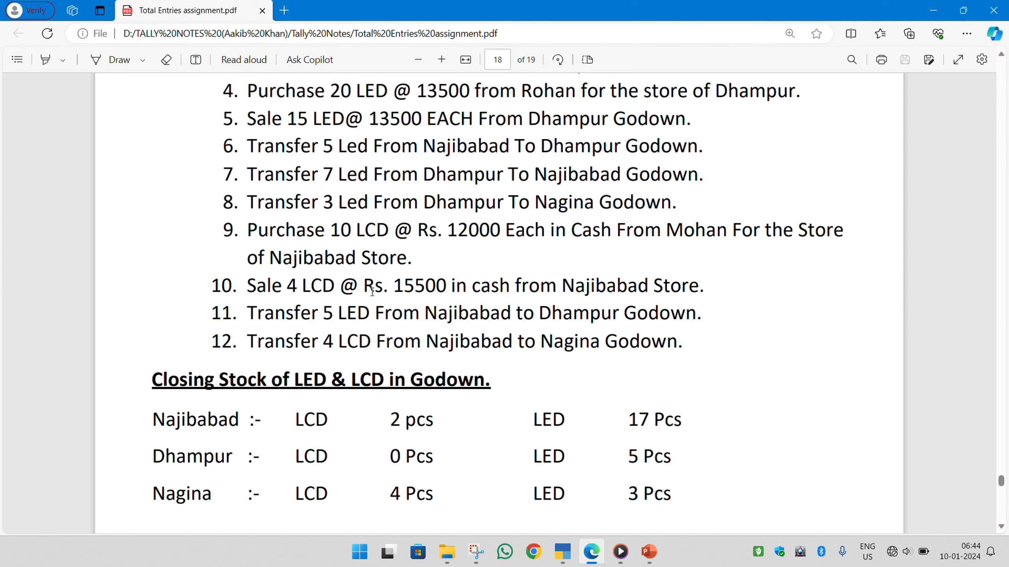
drag(346, 258, 390, 258)
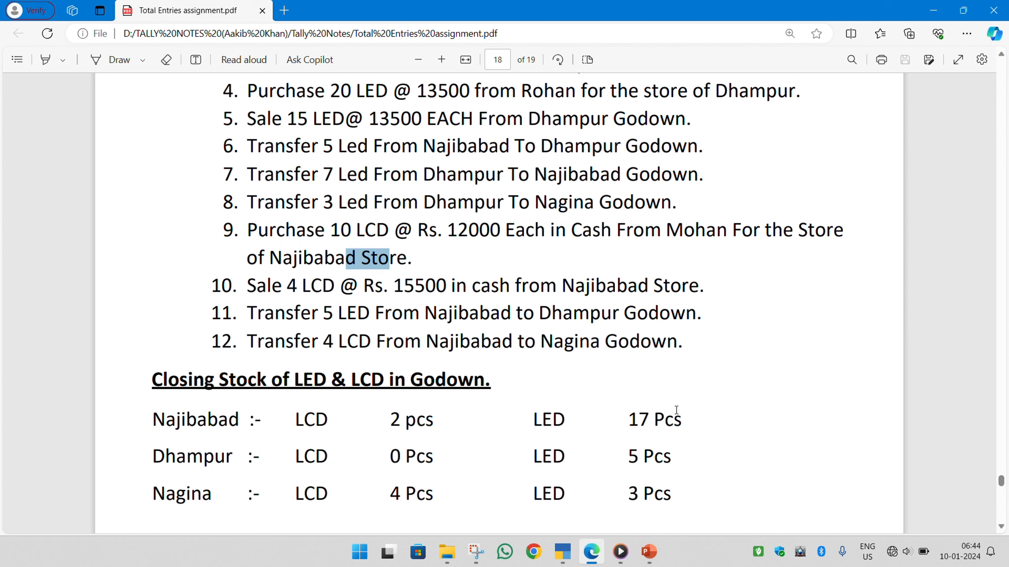
key(alt+Tab)
key(Down)
key(Down)
key(Down)
key(Down)
key(Down)
key(Return)
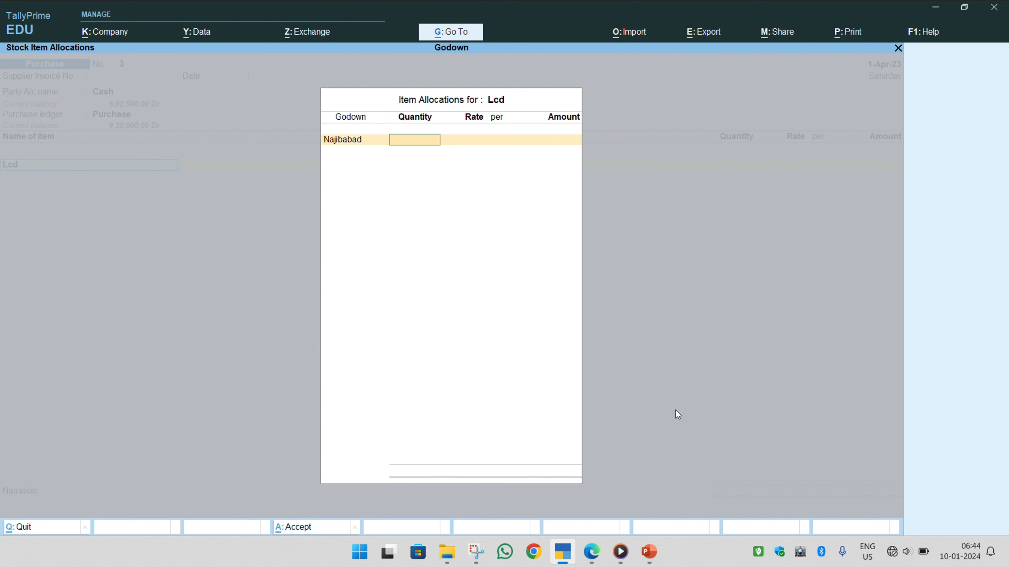
Step: Set the Lcd quantity for Najibabad to 10 pcs at a rate of 12,000, checking the rate in the assignment PDF
text(10)
key(Return)
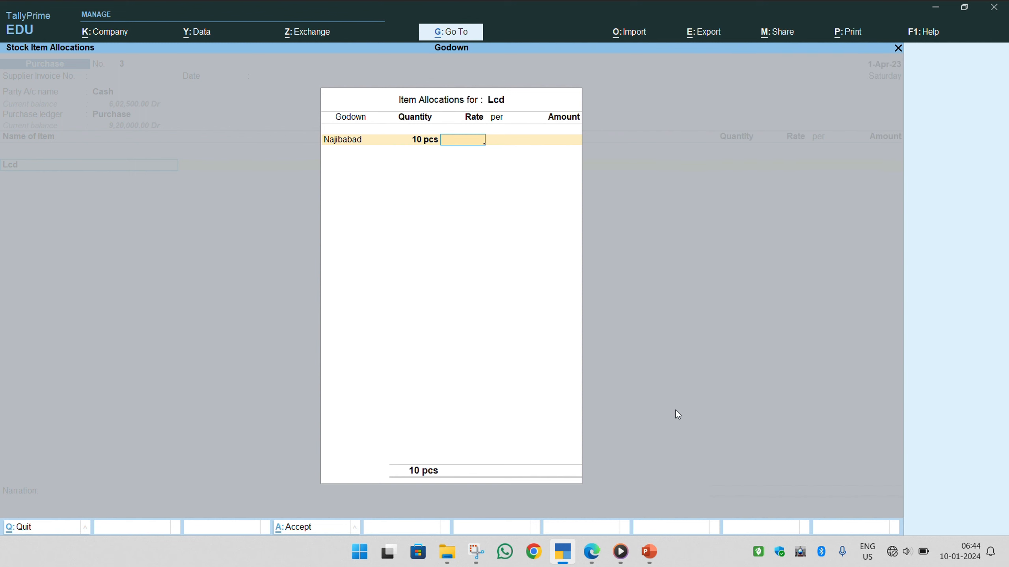
key(alt+Tab)
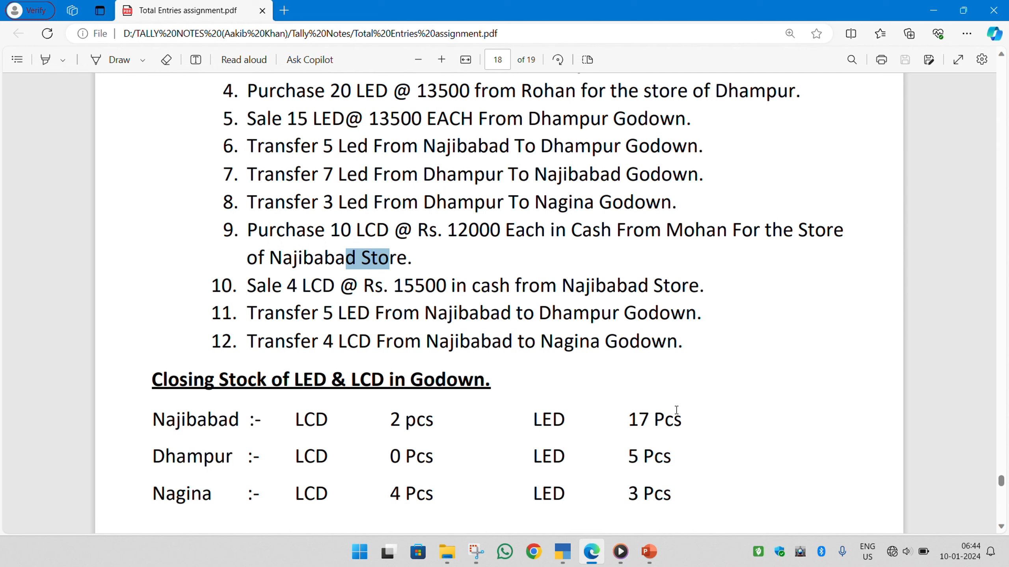
key(alt+Tab)
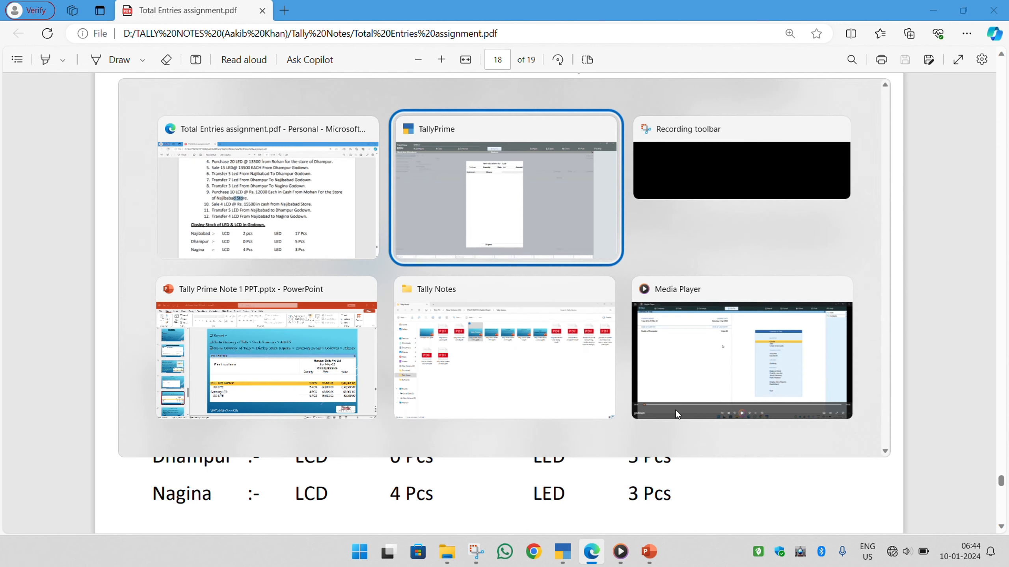
click(574, 240)
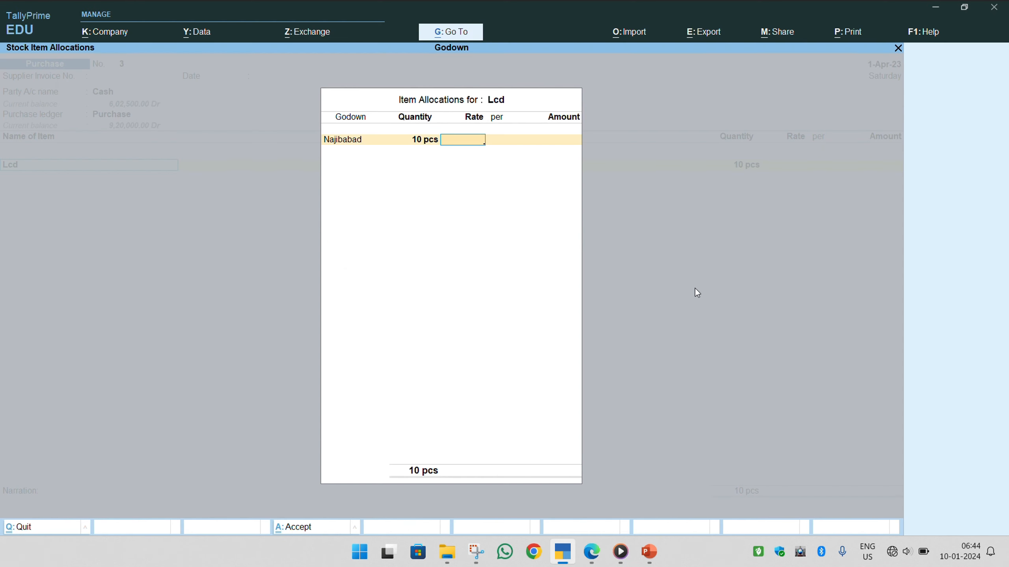
text(12,000)
key(Return)
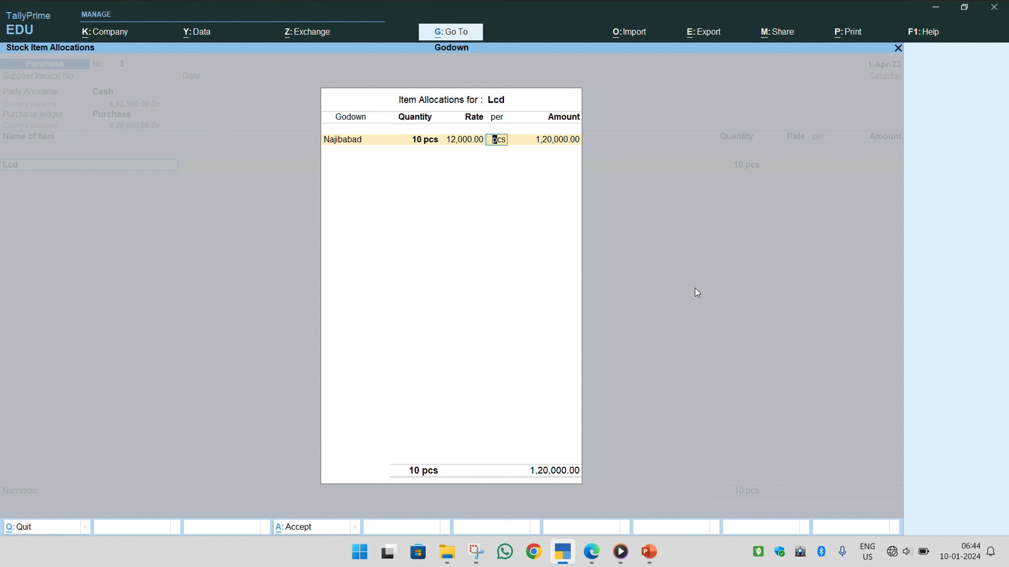
Step: Accept the Lcd allocation per pcs, end the item list and save the purchase voucher without a narration
key(Return)
key(Return)
key(Return)
key(Return)
key(Return)
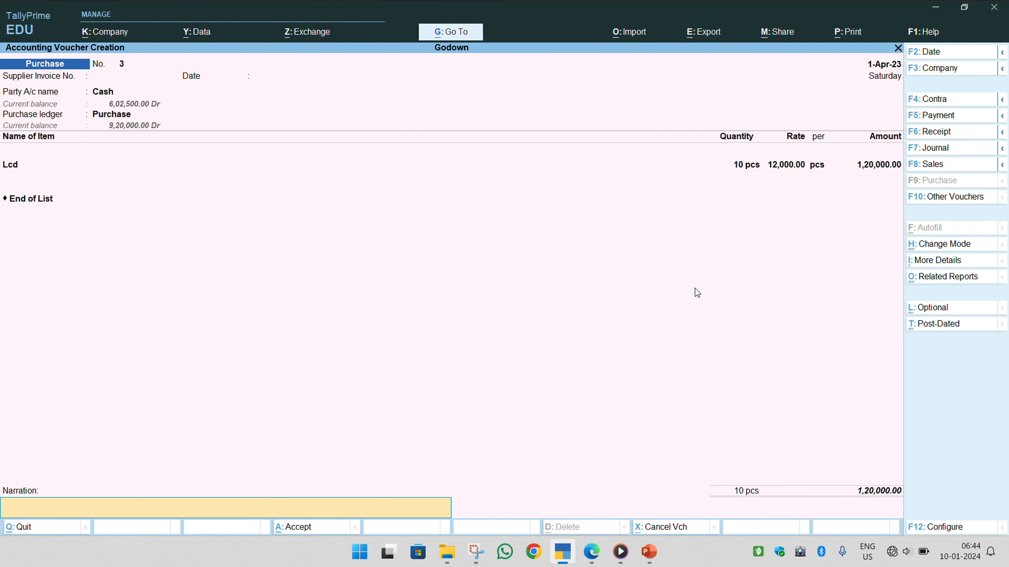
key(Return)
key(Return)
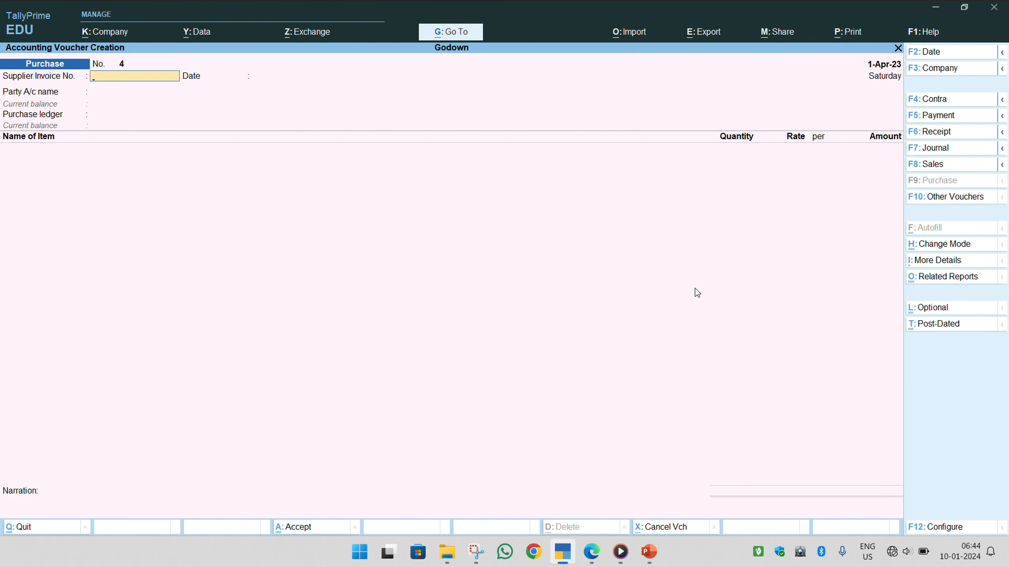
Step: Check sale entry 10 in the assignment PDF in Edge, and start a sales voucher in TallyPrime with Cash as party and the Sales ledger
key(alt+Tab)
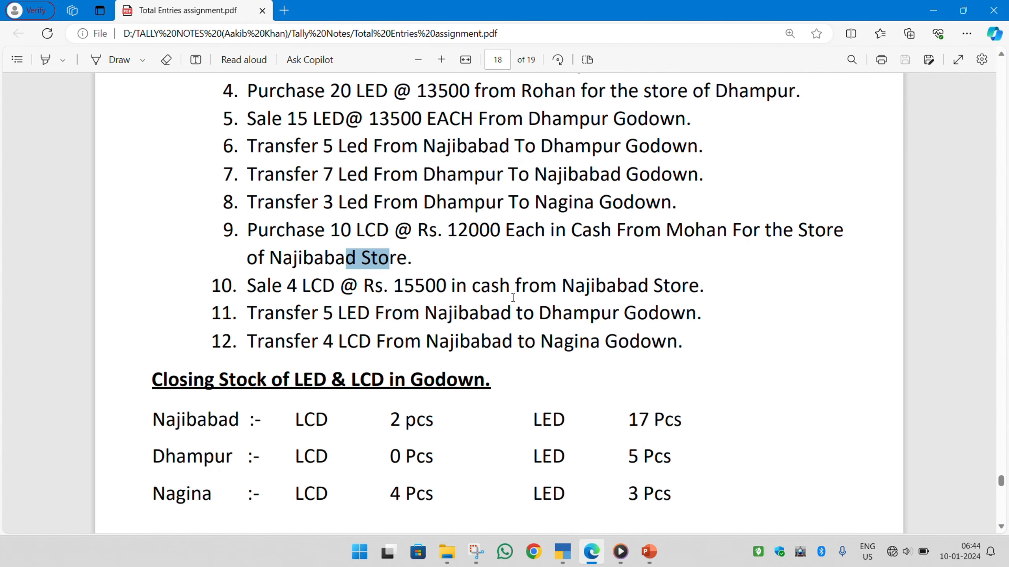
key(alt+Tab)
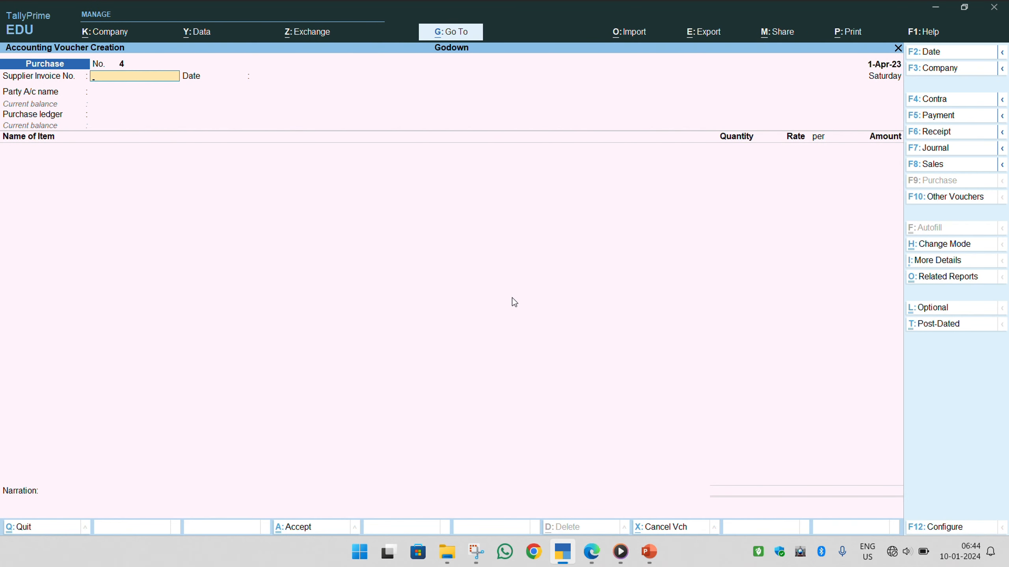
key(F7)
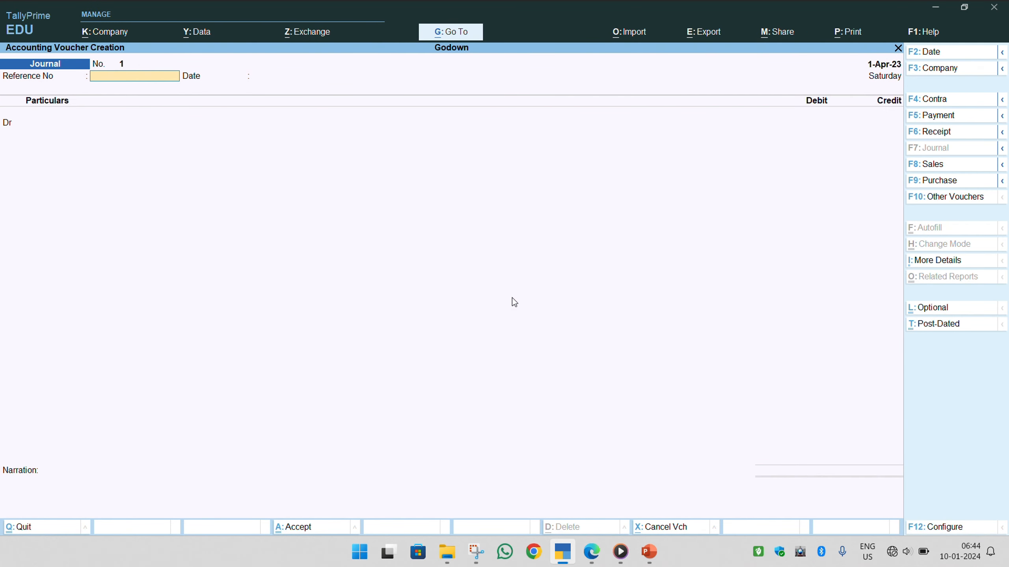
key(F8)
key(Return)
key(Return)
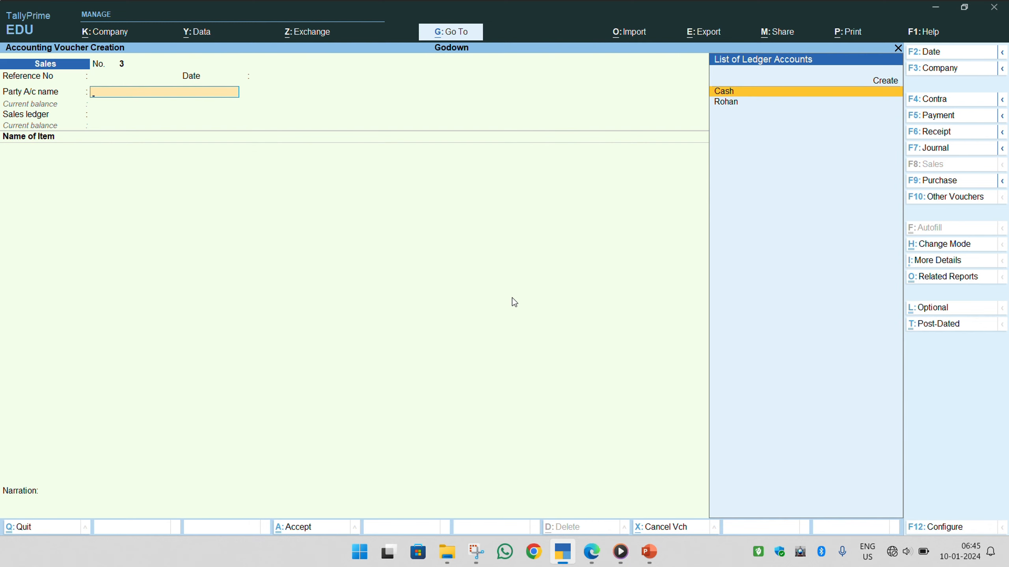
key(Return)
key(ctrl+a)
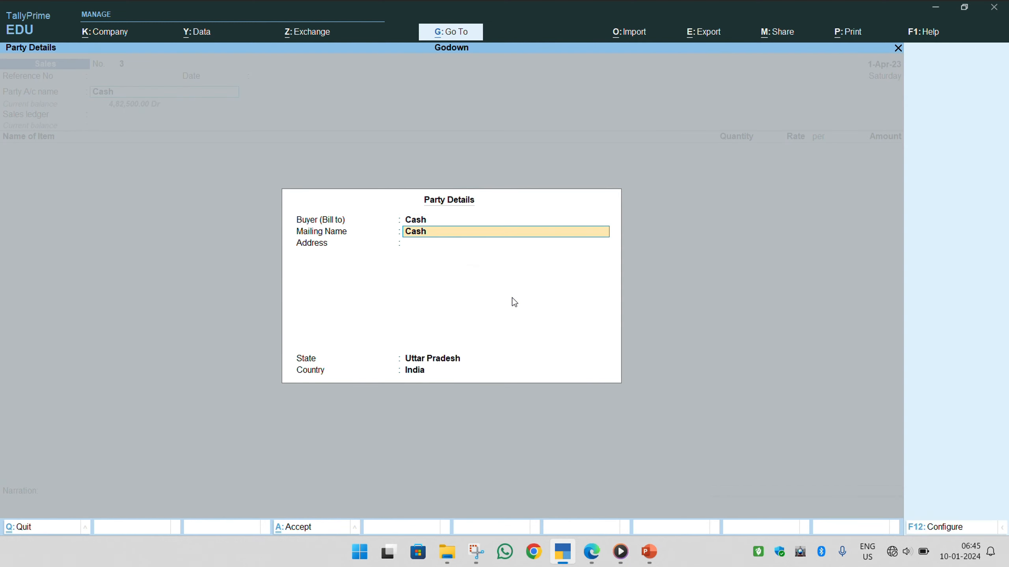
key(ctrl+a)
key(Return)
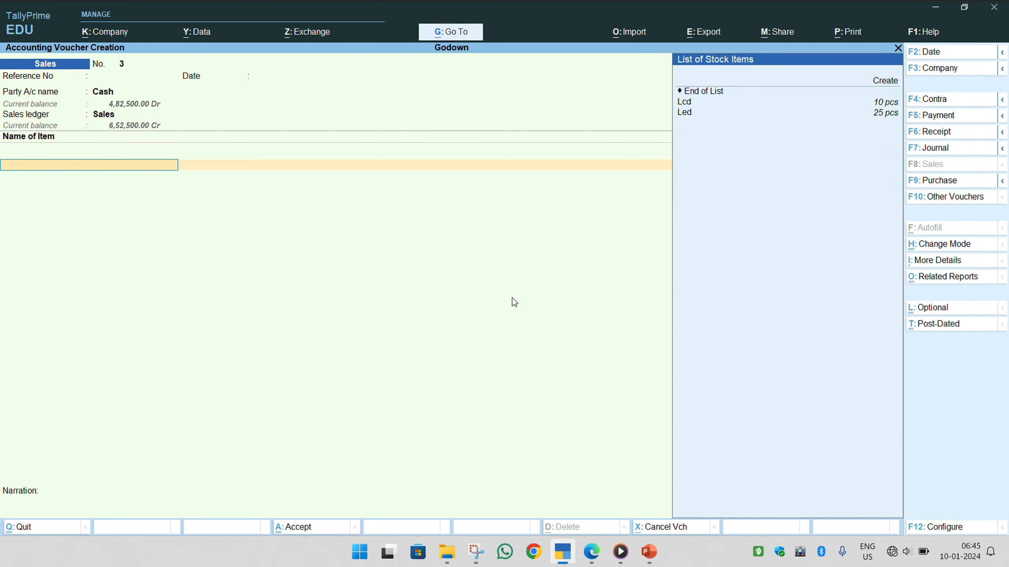
Step: Add Lcd as the sold item and allocate it to the Najibabad godown, checking entry 10 in the assignment PDF
key(Down)
key(Down)
key(Return)
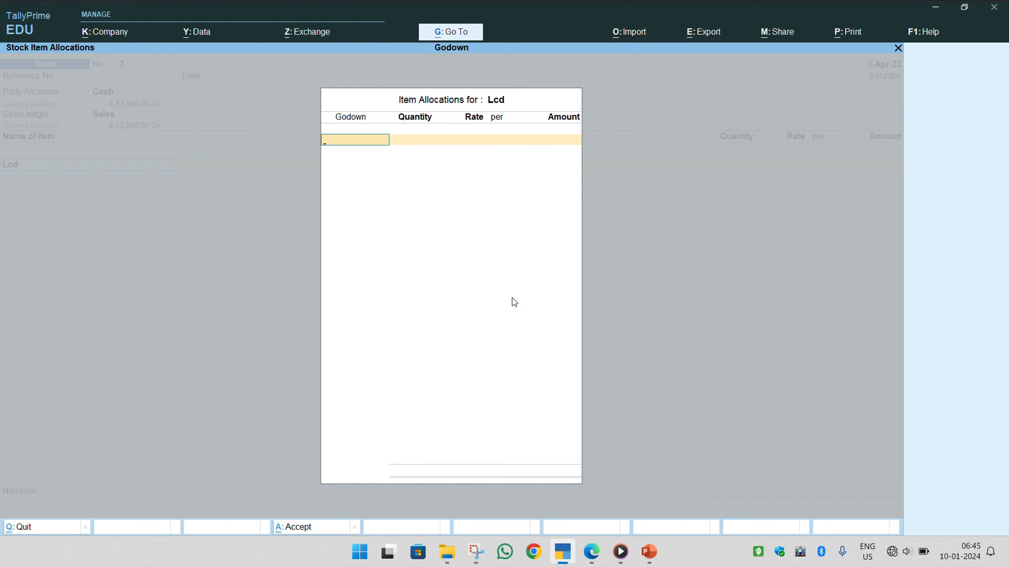
key(alt+Tab)
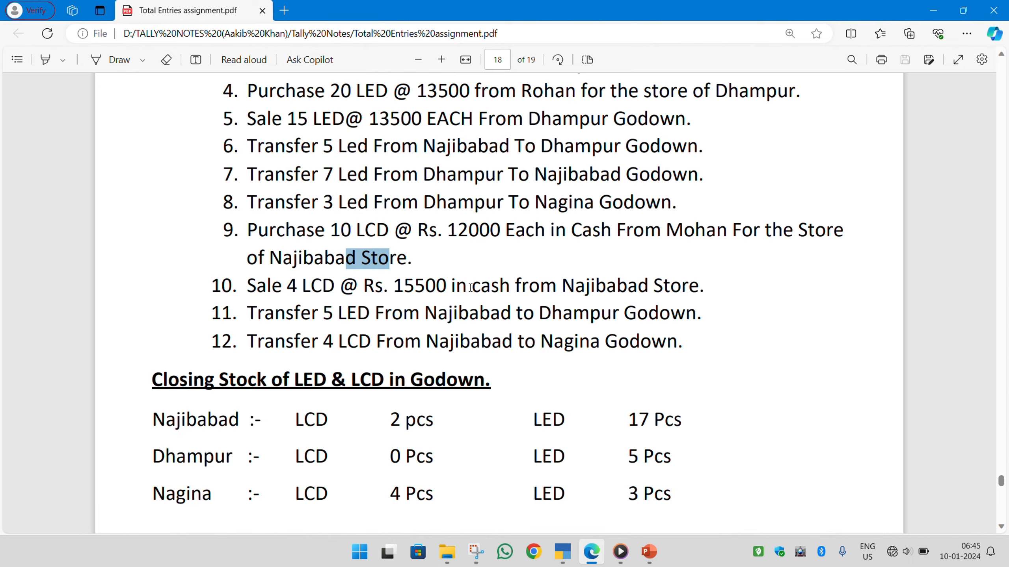
key(alt+Tab)
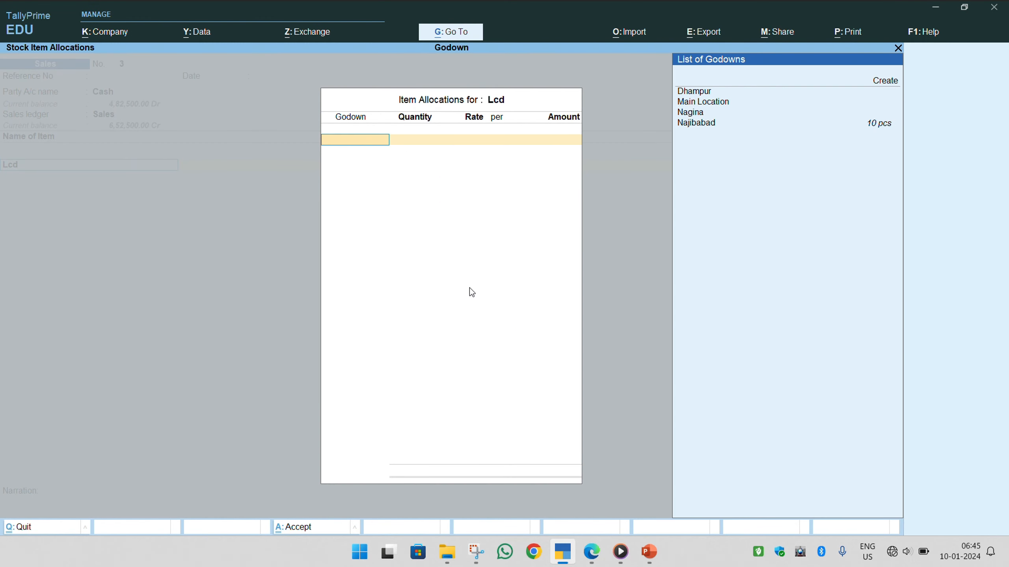
key(Down)
key(Down)
key(Down)
key(Down)
key(Return)
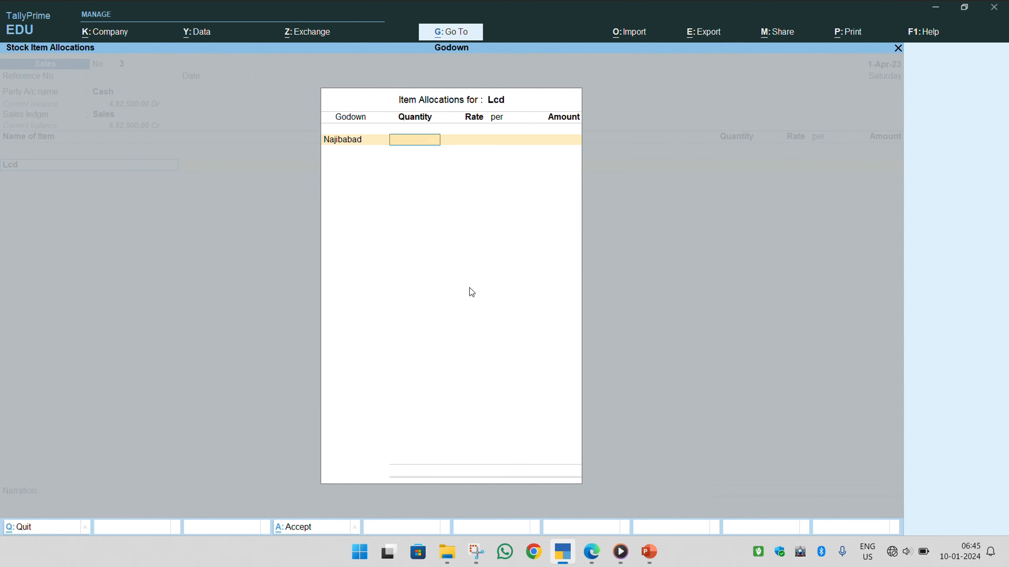
Step: Set the Lcd quantity to 4 pcs at a rate of 15,500 and save the sales voucher without a narration
text(4)
key(Return)
text(15,500)
key(Return)
key(Return)
key(Return)
key(Return)
key(Return)
key(Return)
key(Return)
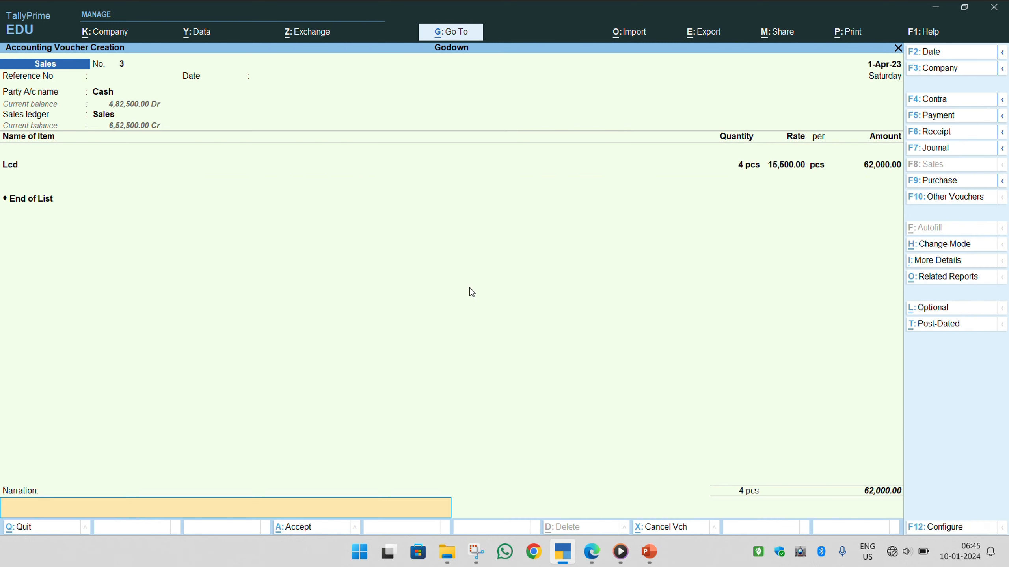
key(Return)
Step: Check transfer entry 11 in the assignment PDF in Edge, and start a stock journal voucher in TallyPrime
key(alt+Tab)
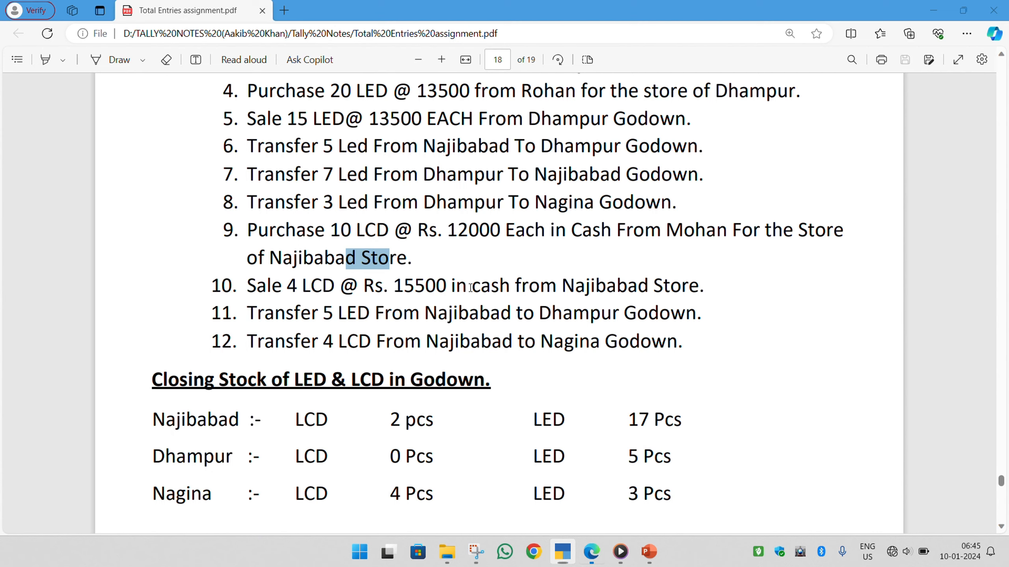
click(367, 314)
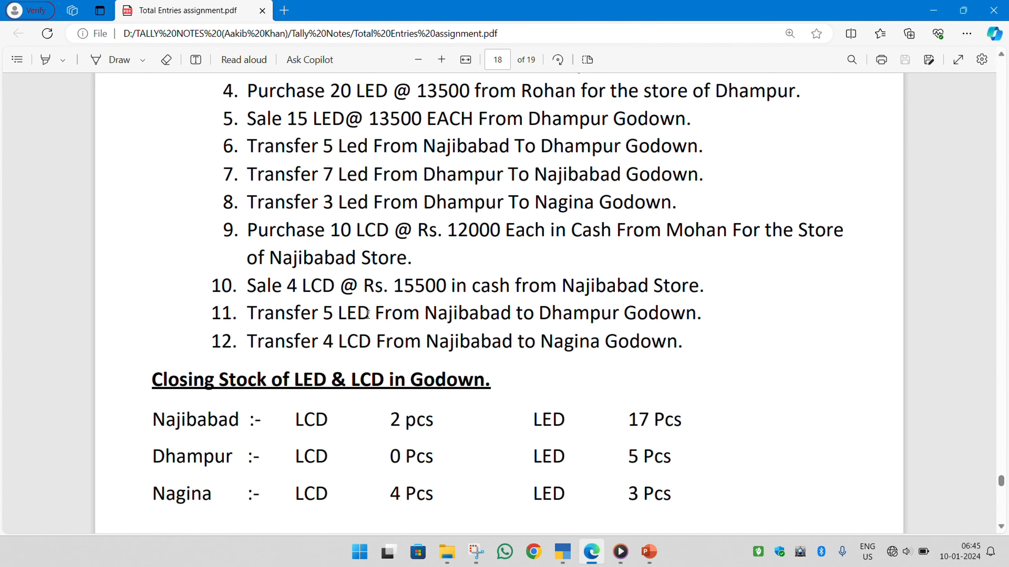
drag(249, 305, 612, 314)
key(alt+Tab)
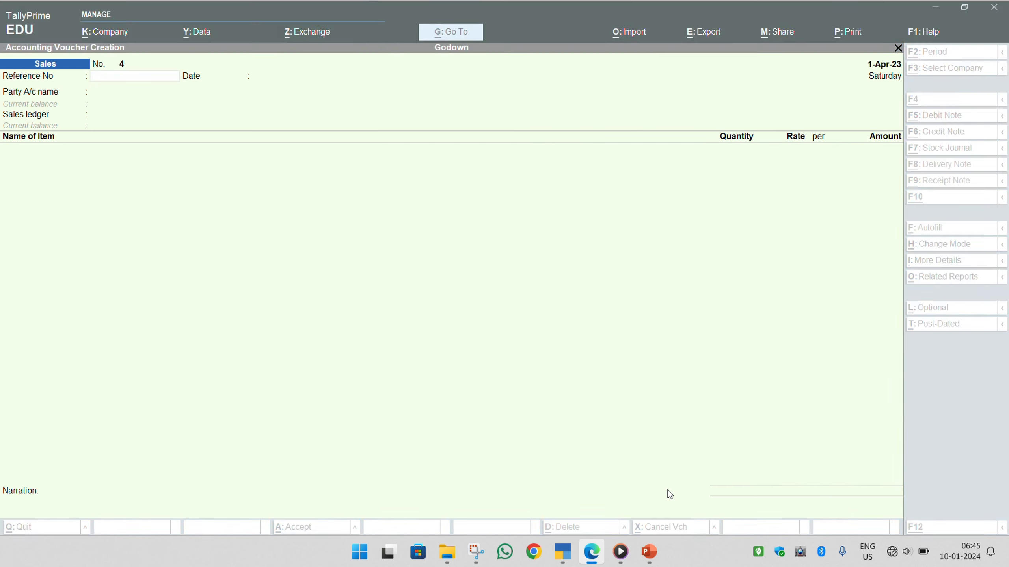
key(alt)
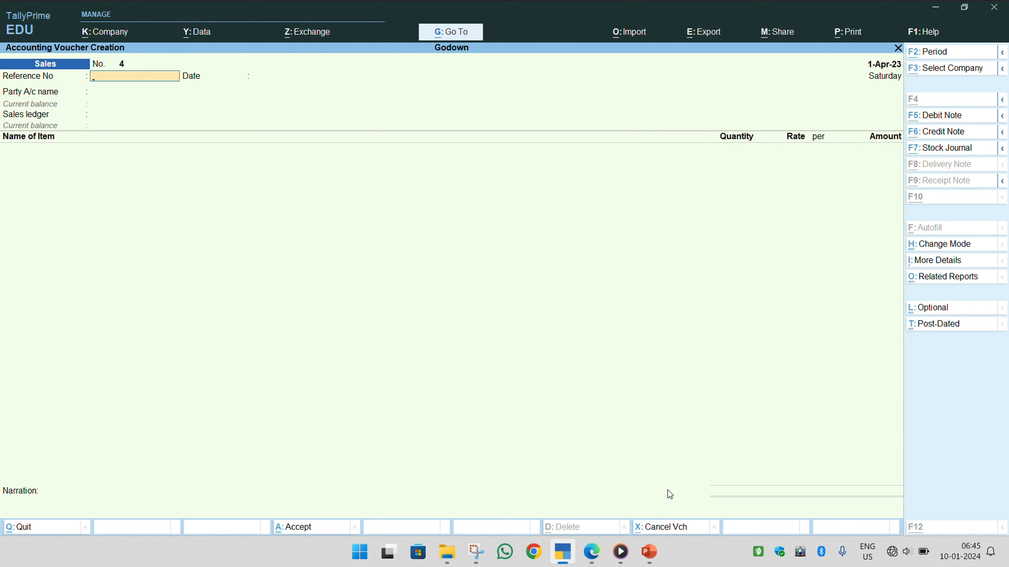
key(alt+F7)
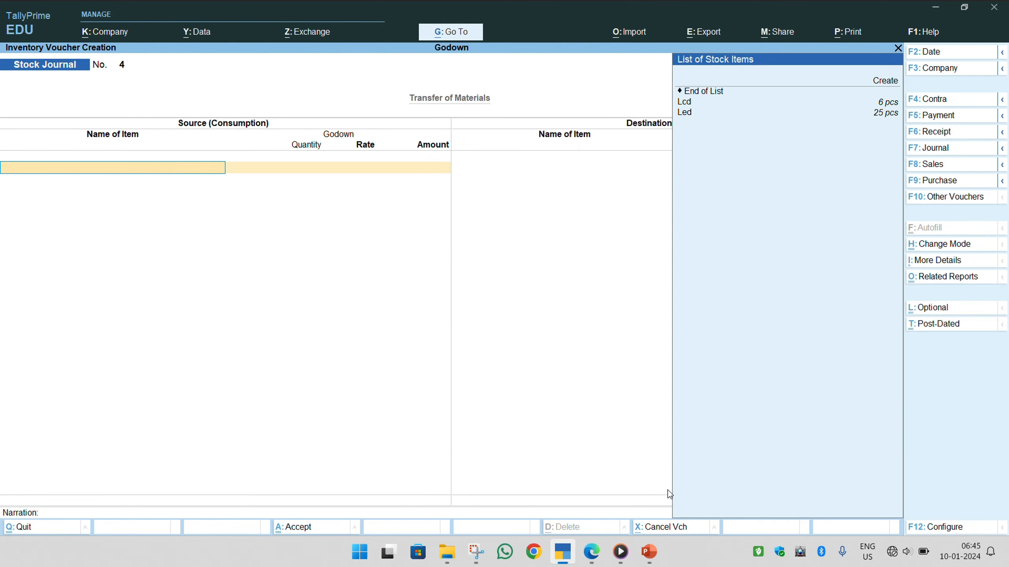
Step: Select Led as the source item and Najibabad as its source godown, checking entry 11 in the assignment PDF
key(Down)
key(Down)
key(Down)
key(Return)
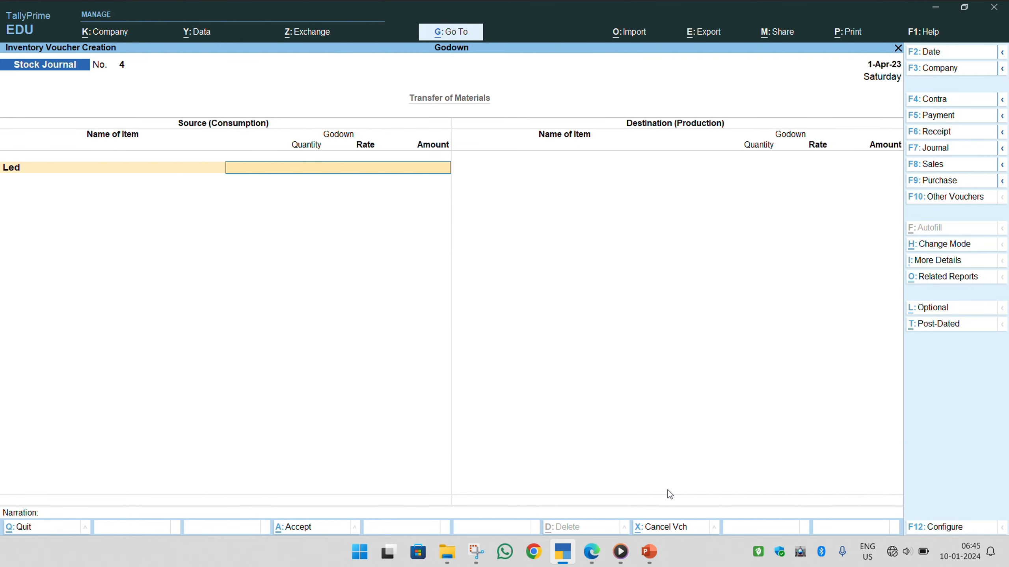
key(super)
key(alt+Tab)
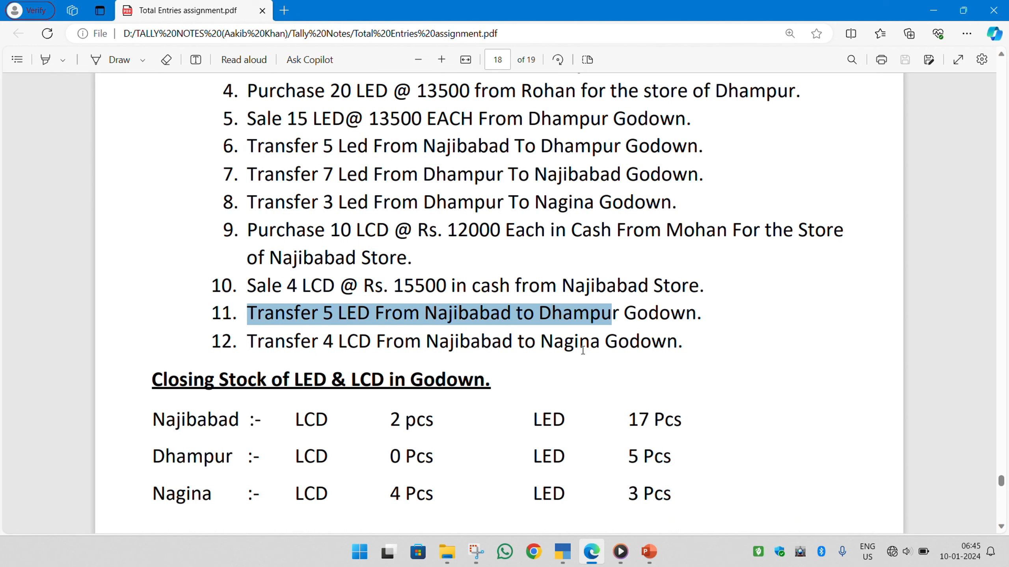
key(alt+Tab)
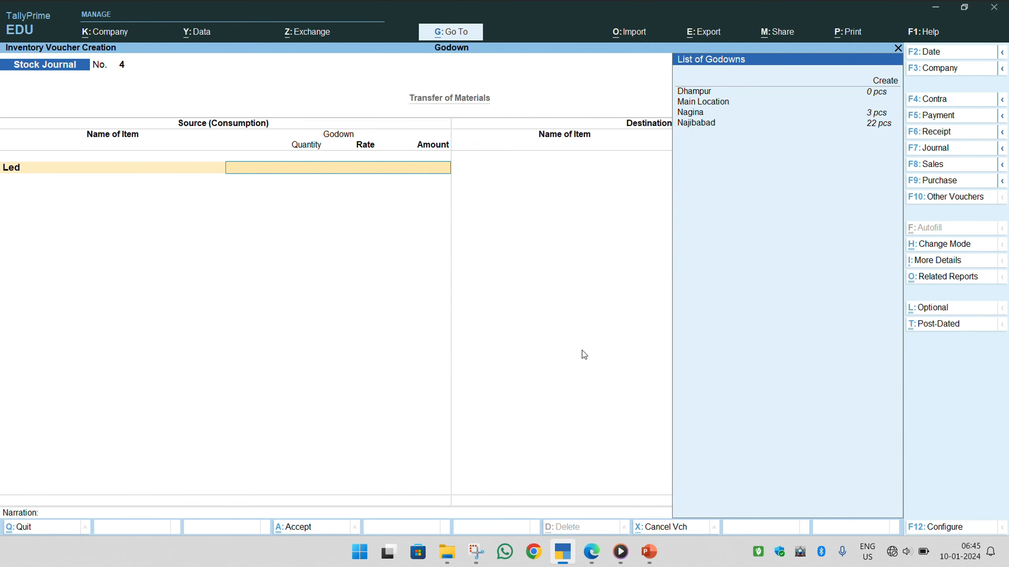
key(Down)
key(Down)
key(Down)
key(Down)
key(Return)
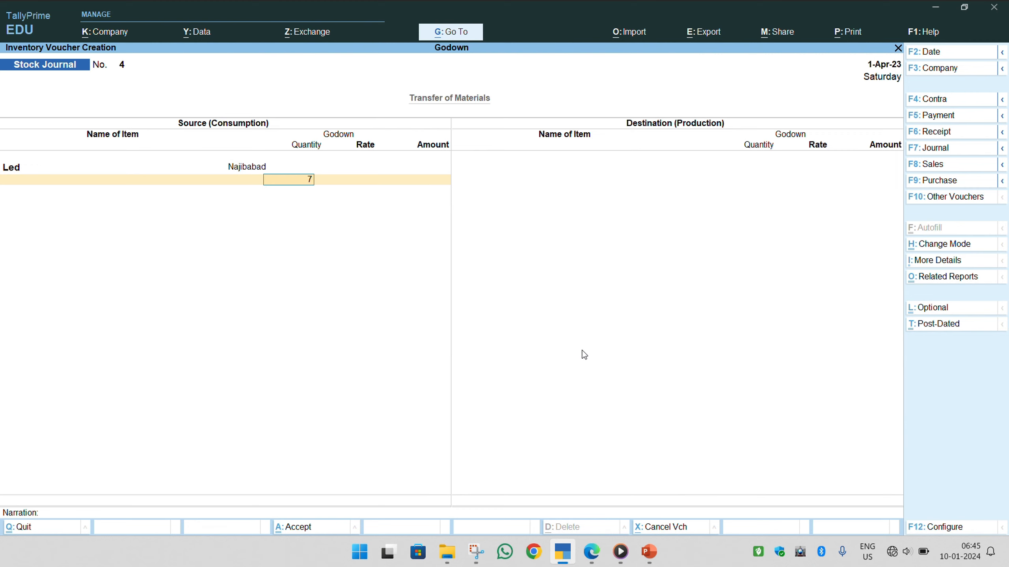
Step: Set the source Led quantity to 5 pcs at a rate of 13,000 and end the source item list
text(5)
key(Return)
key(Return)
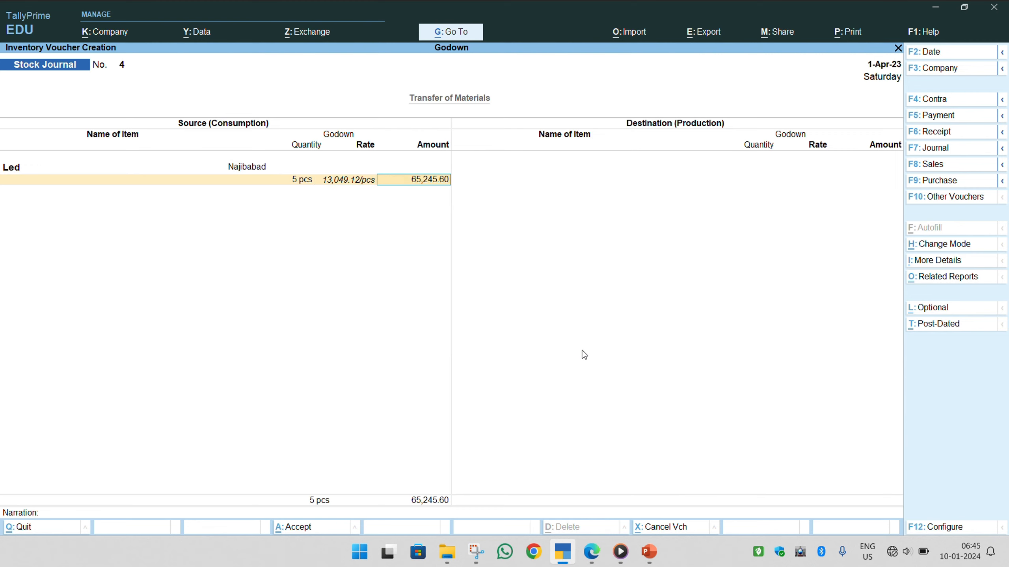
key(Return)
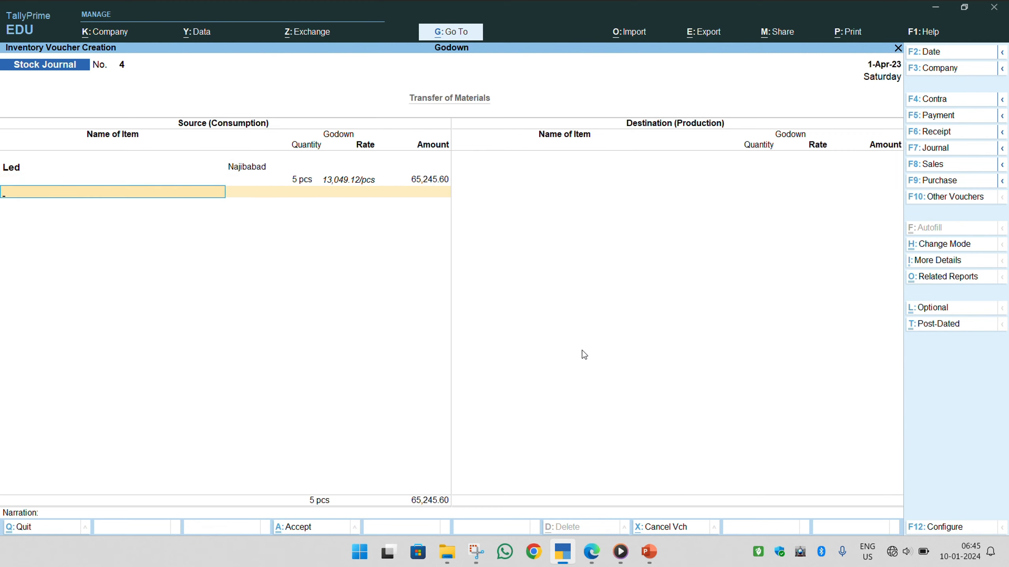
key(BackSpace)
key(BackSpace)
text(1)
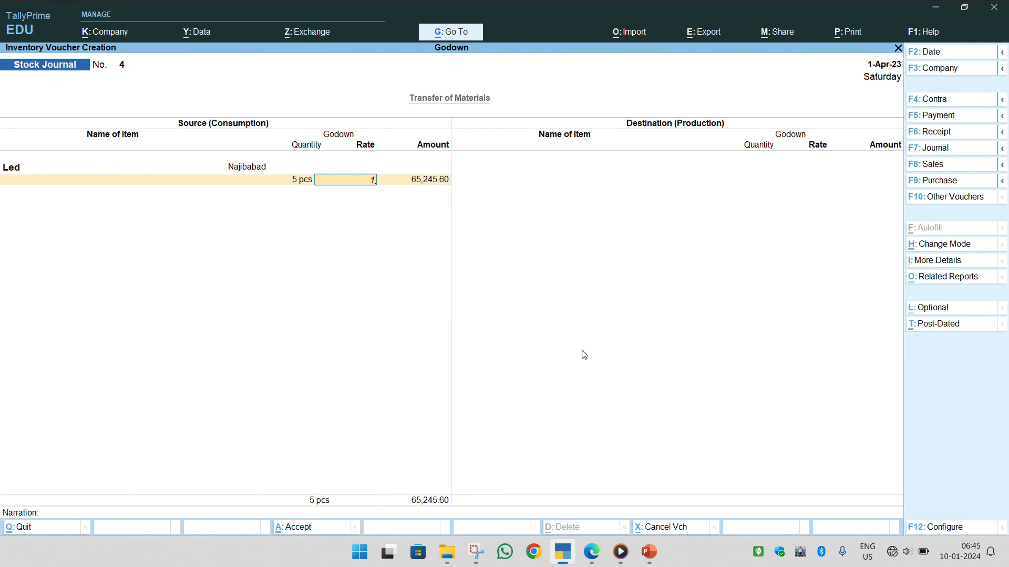
text(3)
text(0)
key(Return)
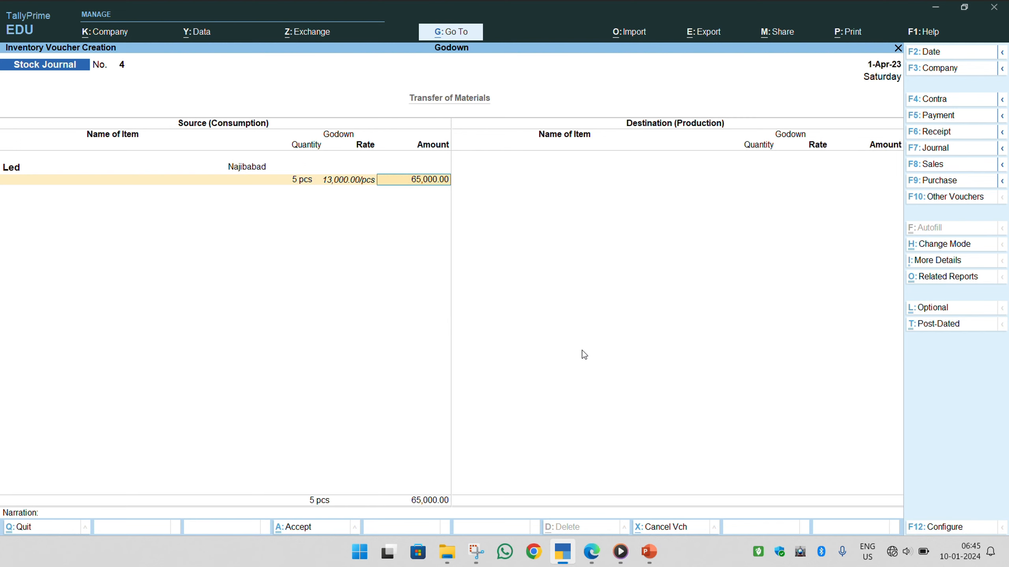
key(Return)
key(Return)
Step: Select Led as the destination item and Dhampur as its destination godown
key(Down)
key(Down)
key(Down)
key(Return)
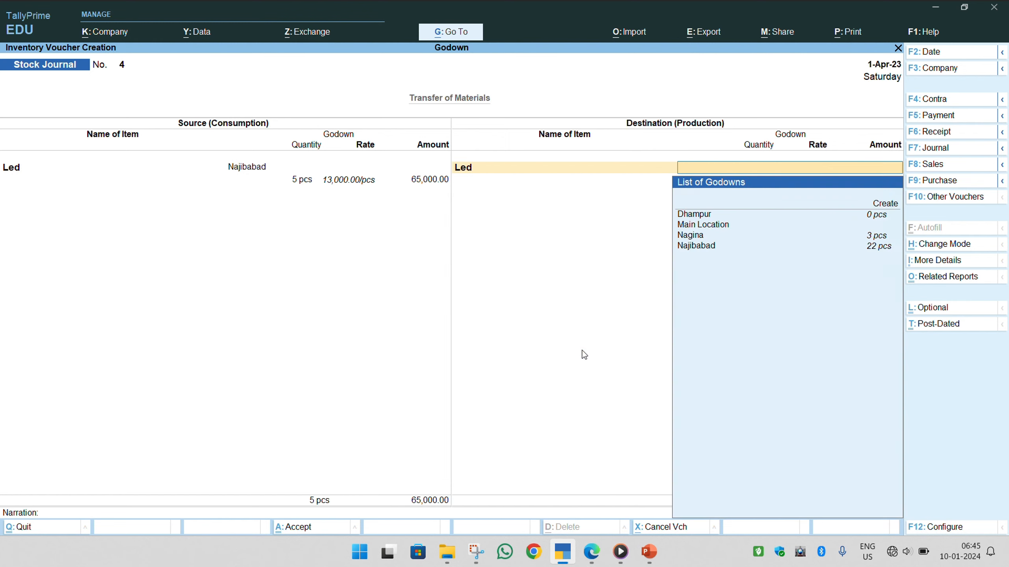
key(Down)
key(Up)
key(Return)
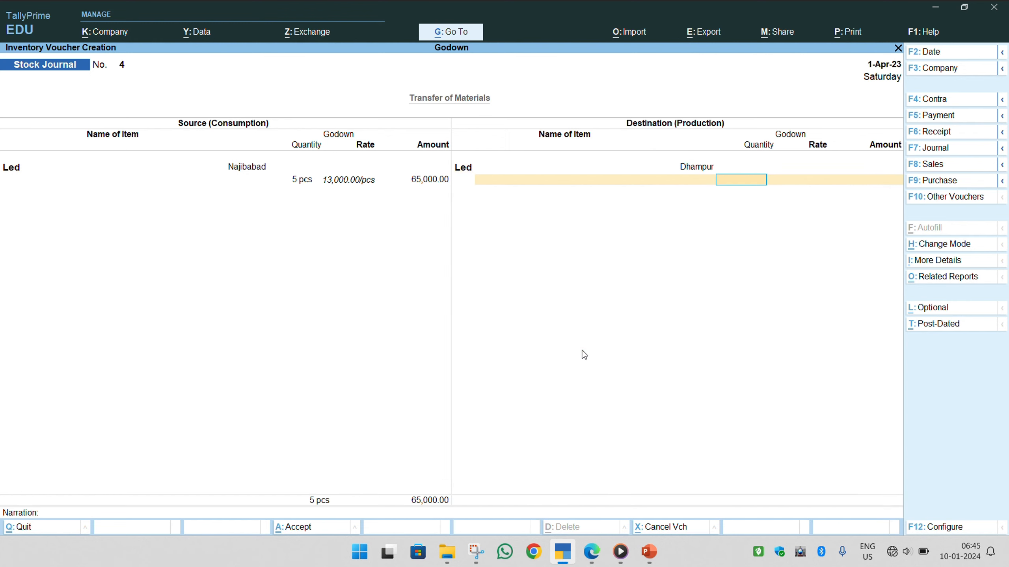
Step: Set the destination Led quantity to 5 pcs at a rate of 13,000 and save the stock journal without a narration
text(5)
key(Return)
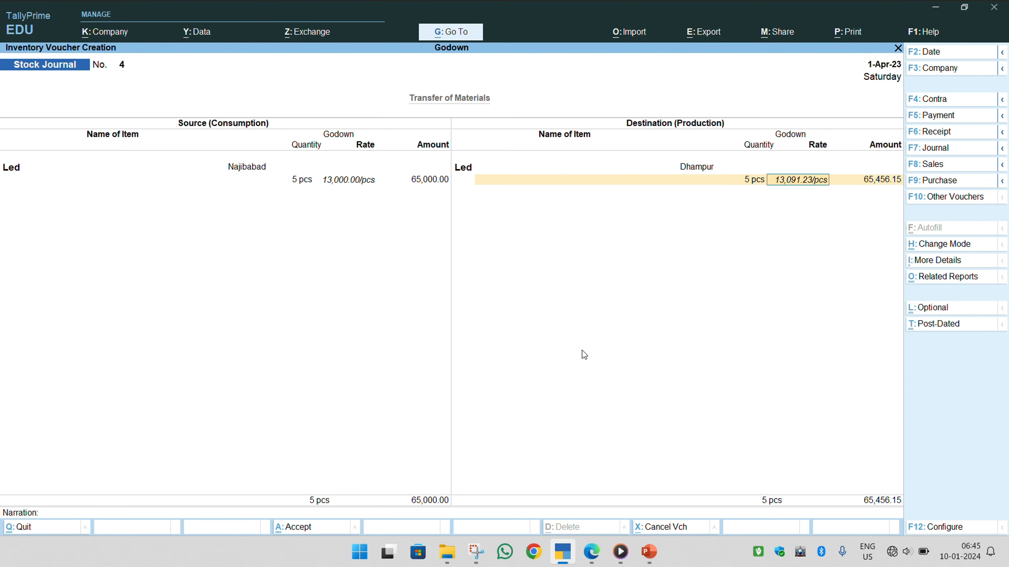
key(Return)
key(Return)
key(BackSpace)
key(BackSpace)
text(13,000)
key(Return)
key(Return)
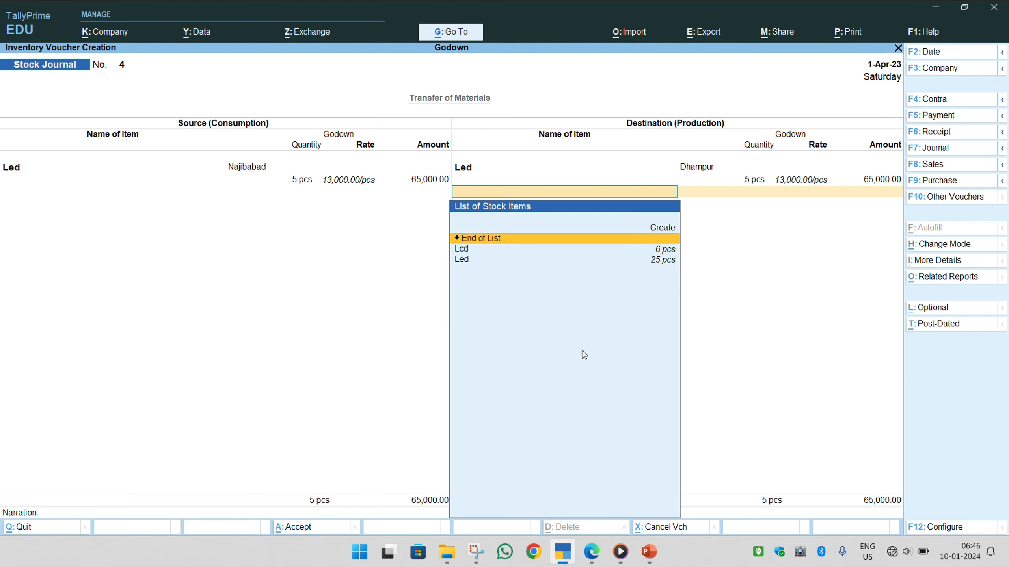
key(Return)
key(Return)
key(Return)
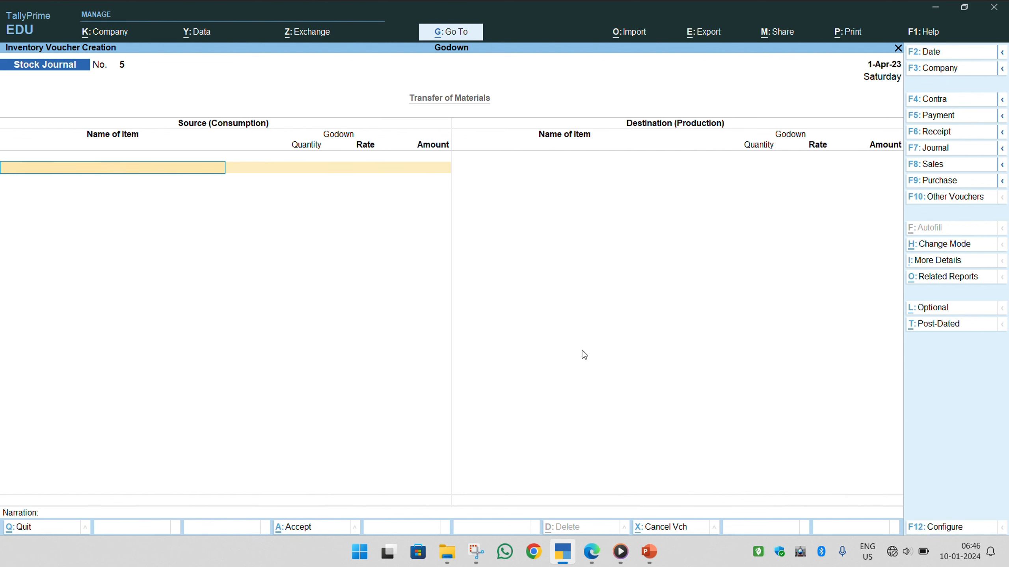
Step: Check transfer entry 12 in the PDF in Edge, and select Lcd from the Najibabad godown as source in TallyPrime's new stock journal
key(alt+Tab)
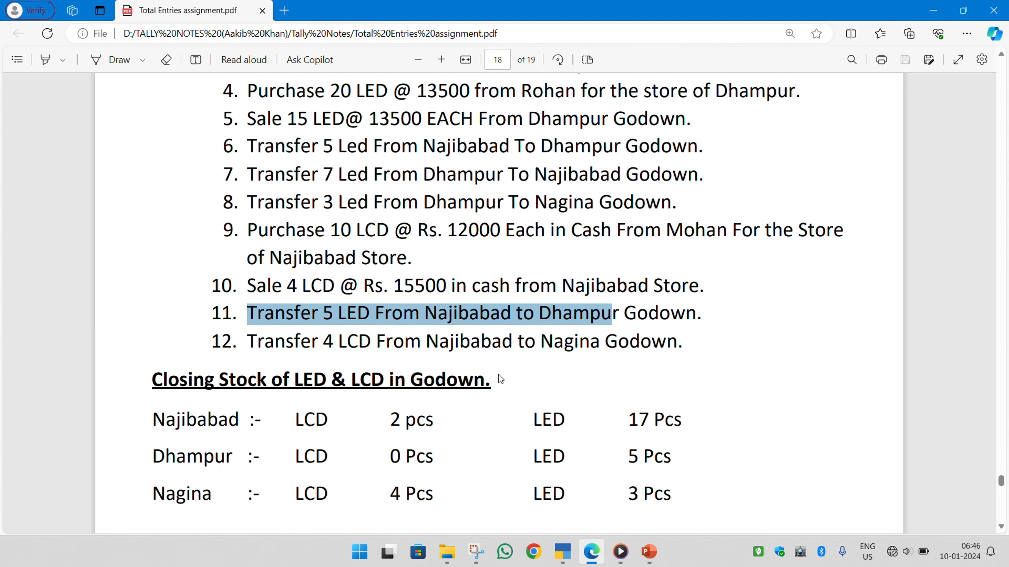
drag(325, 343, 564, 342)
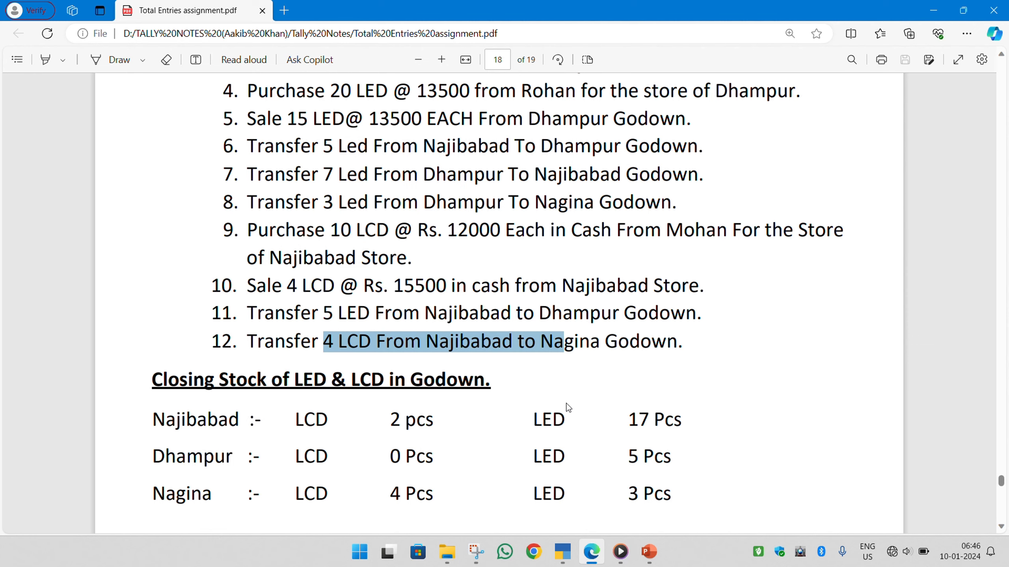
key(alt+Tab)
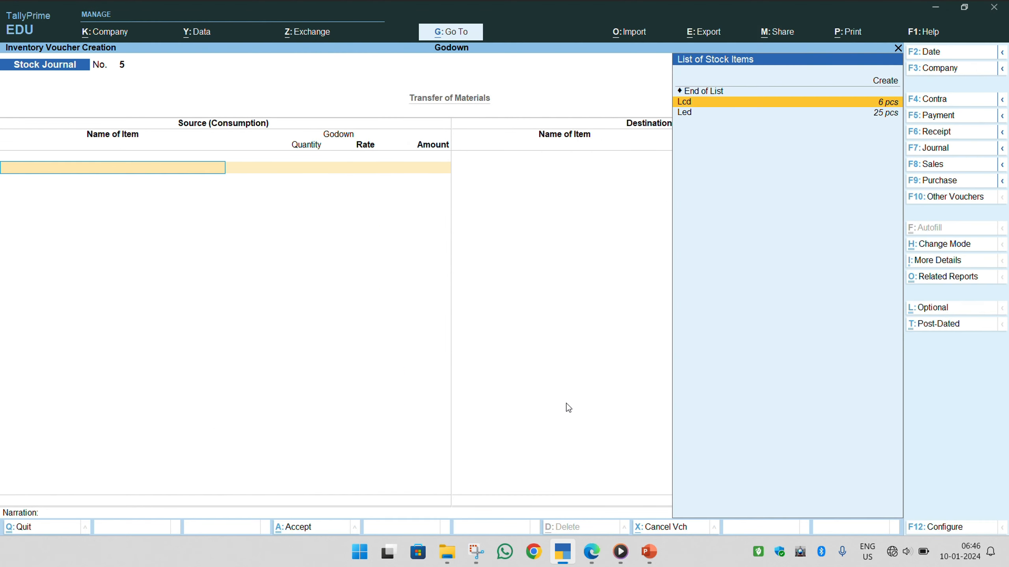
key(Return)
key(Return)
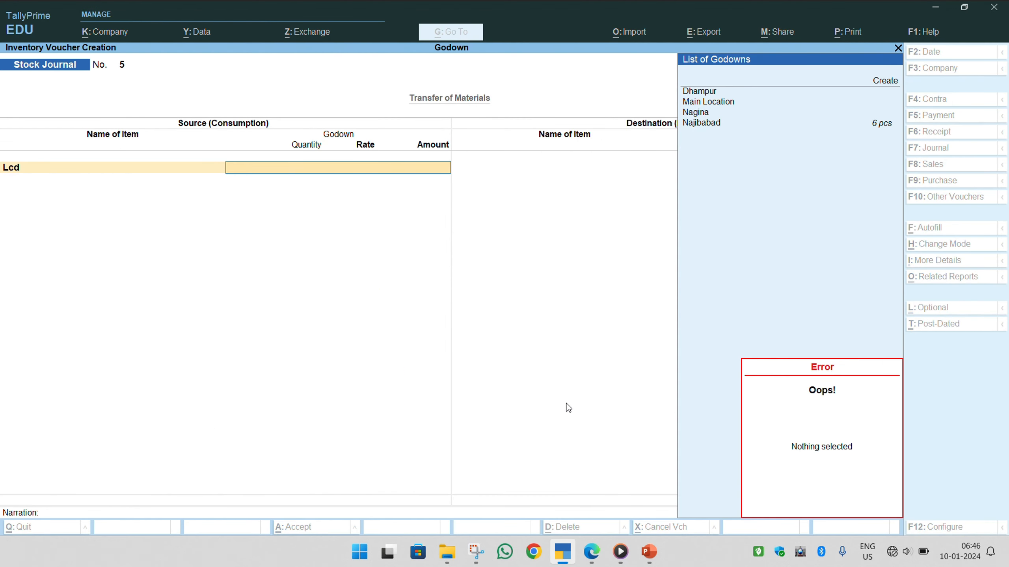
key(Down)
key(Down)
key(Down)
key(Down)
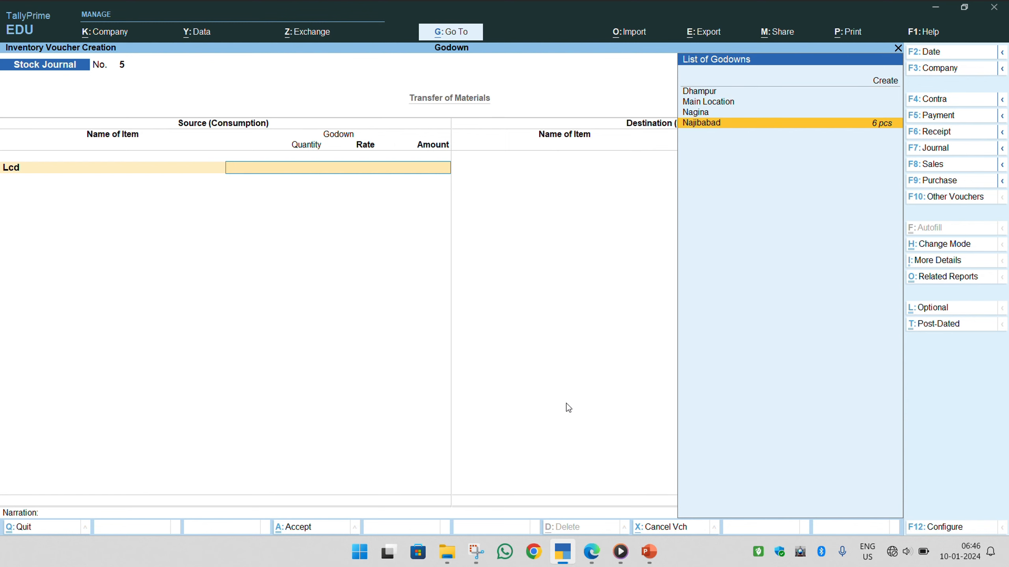
key(Return)
Step: Set the source Lcd quantity to 4 pcs, accept the 12,000 rate and end the source item list
text(3)
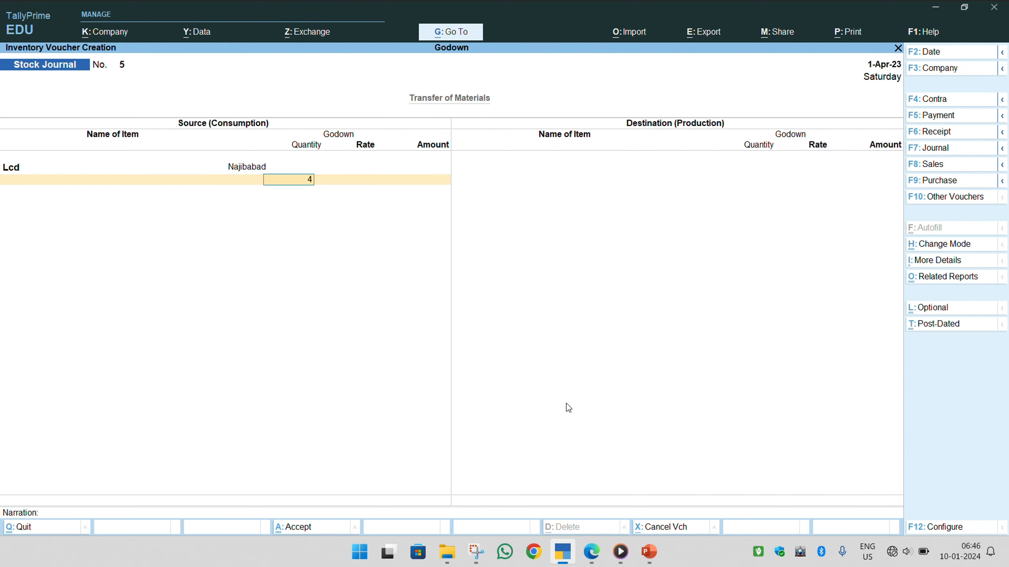
key(Return)
key(Return)
key(Return)
key(Return)
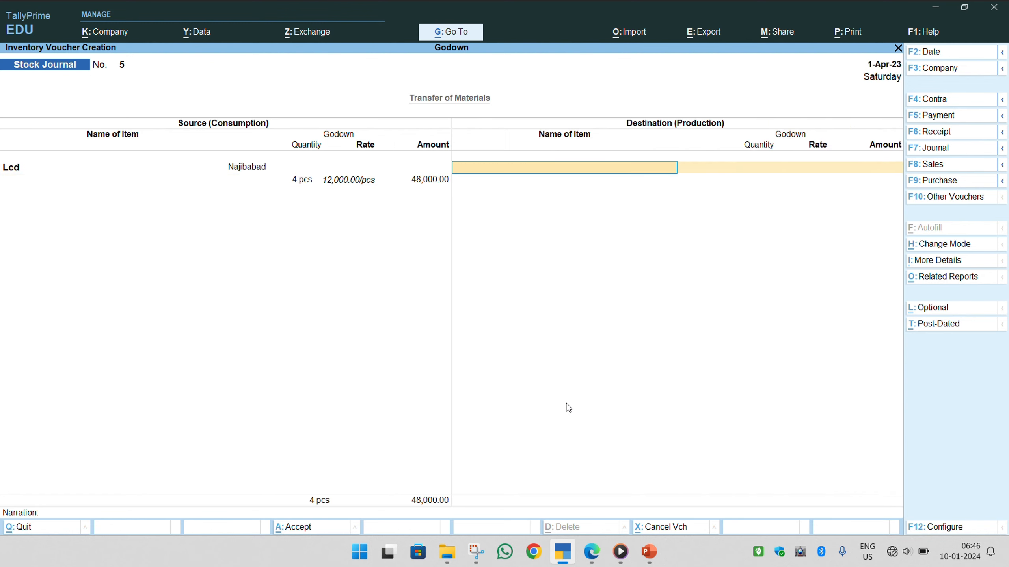
Step: Select Lcd as the destination item and Dhampur as its destination godown
key(Down)
key(Down)
key(Up)
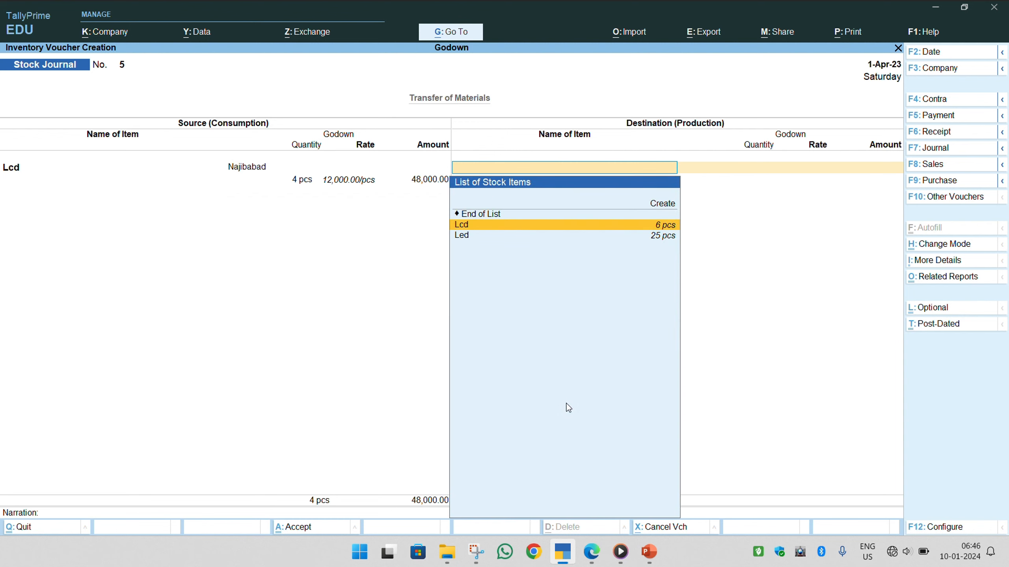
key(Return)
key(Down)
key(Down)
key(Down)
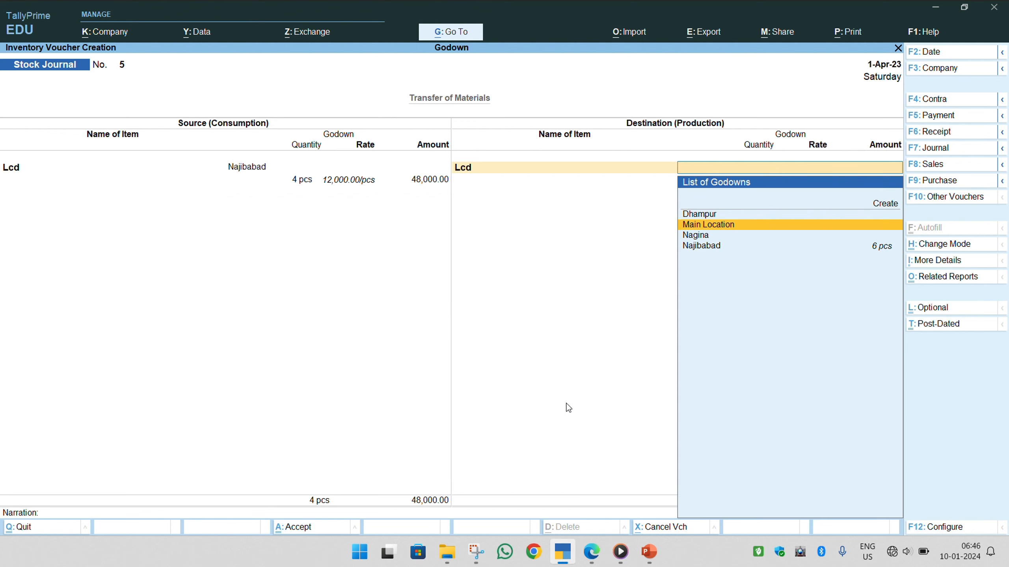
key(Up)
key(Return)
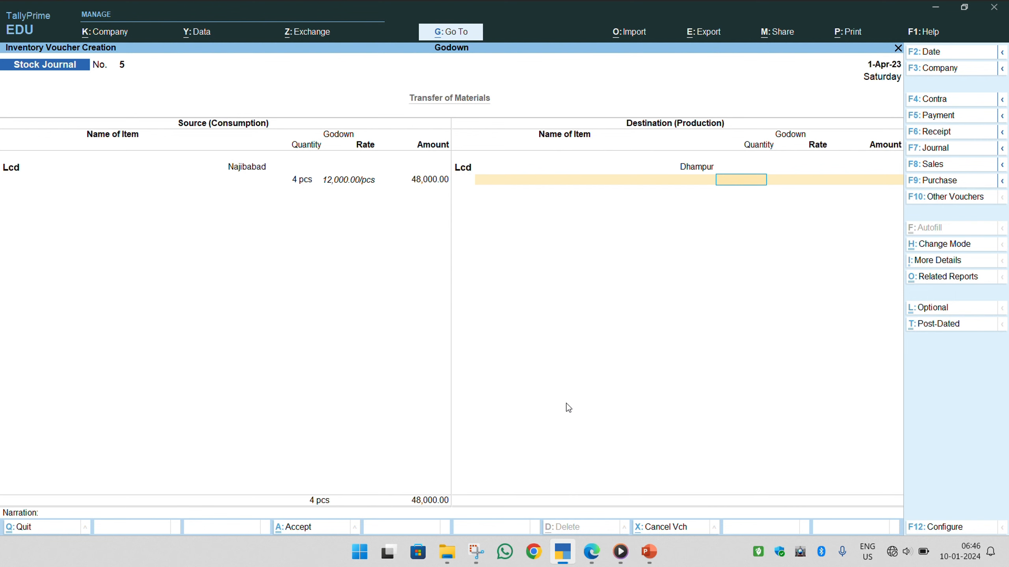
Step: Set the destination Lcd quantity to 4 pcs, accept the 12,000 rate and save the stock journal without a narration
text(4)
key(Return)
key(Return)
key(Return)
key(Return)
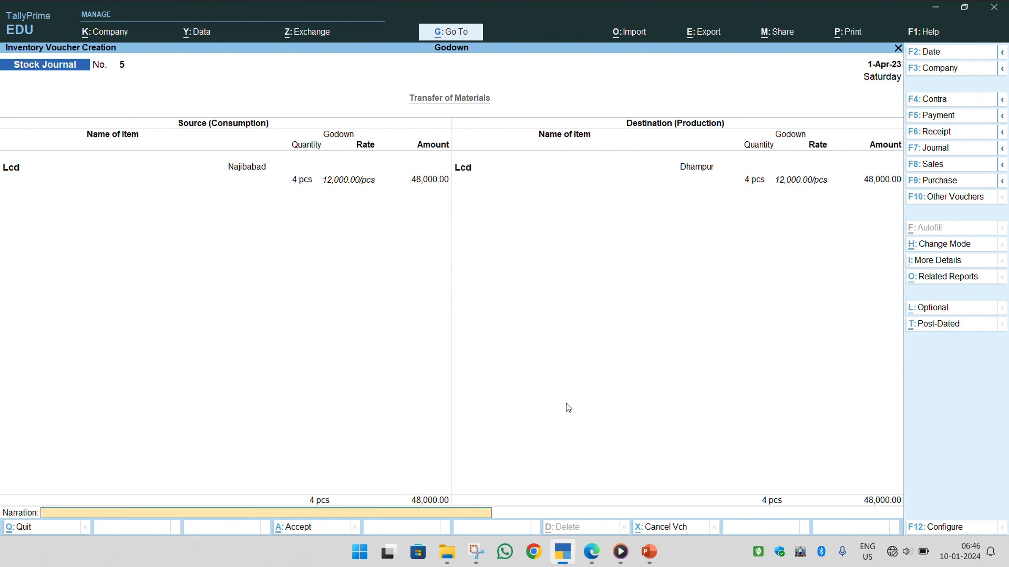
key(Return)
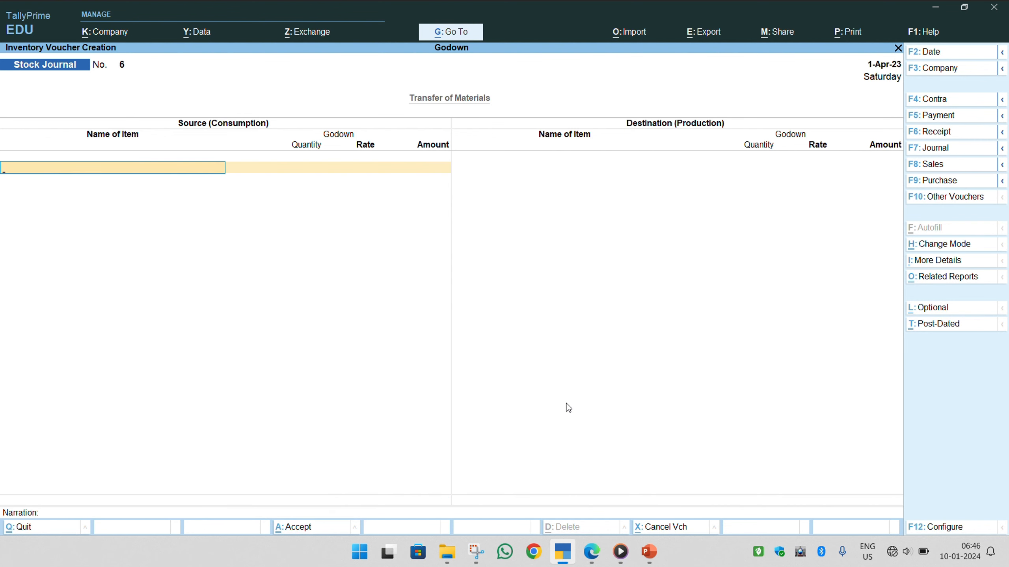
Step: Switch to Edge and review the PDF's closing stock list of LED and LCD for the Najibabad, Dhampur and Nagina godowns
key(alt+Tab)
scroll(566, 404, down, 3)
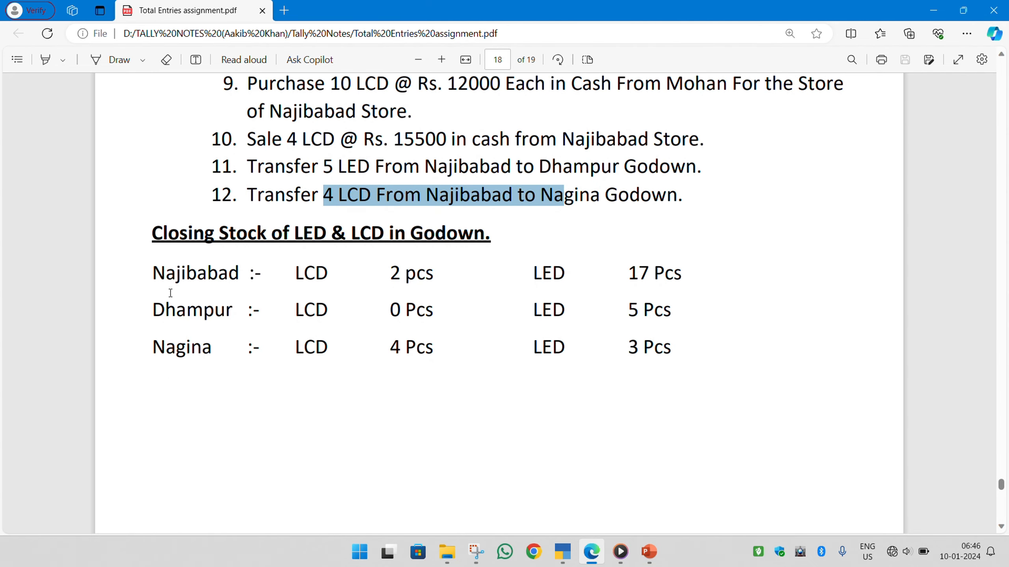
drag(211, 195, 474, 235)
click(489, 254)
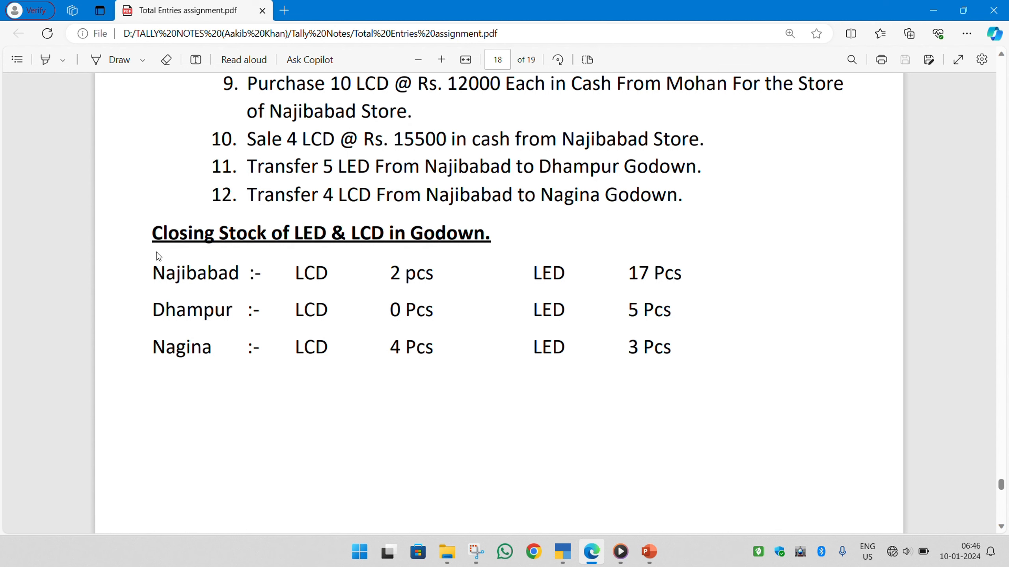
drag(146, 279, 688, 369)
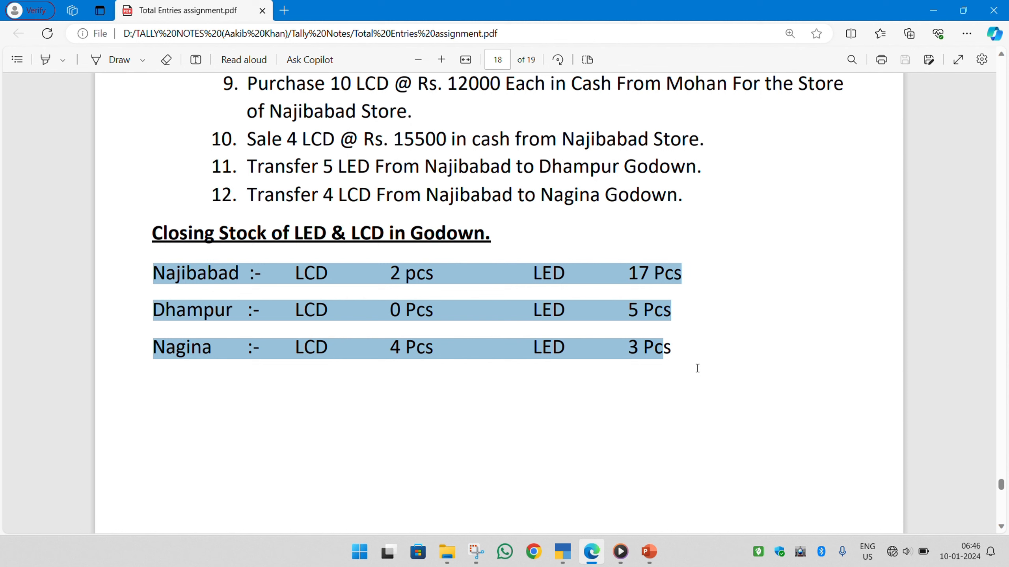
click(436, 295)
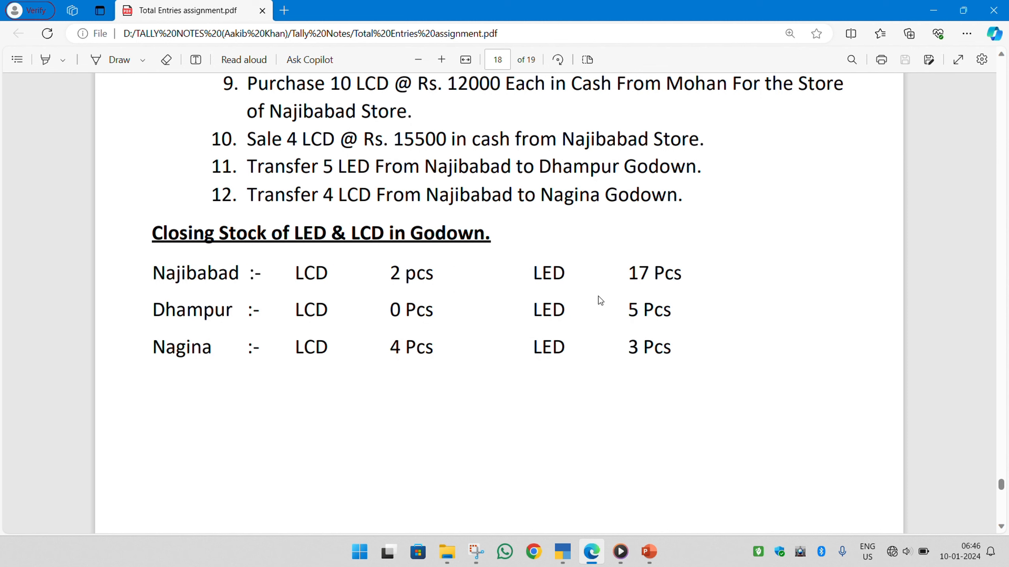
Step: Return to TallyPrime, leave the blank stock journal and open the Stock Summary in detailed form with each item's godown breakup
key(alt+Tab)
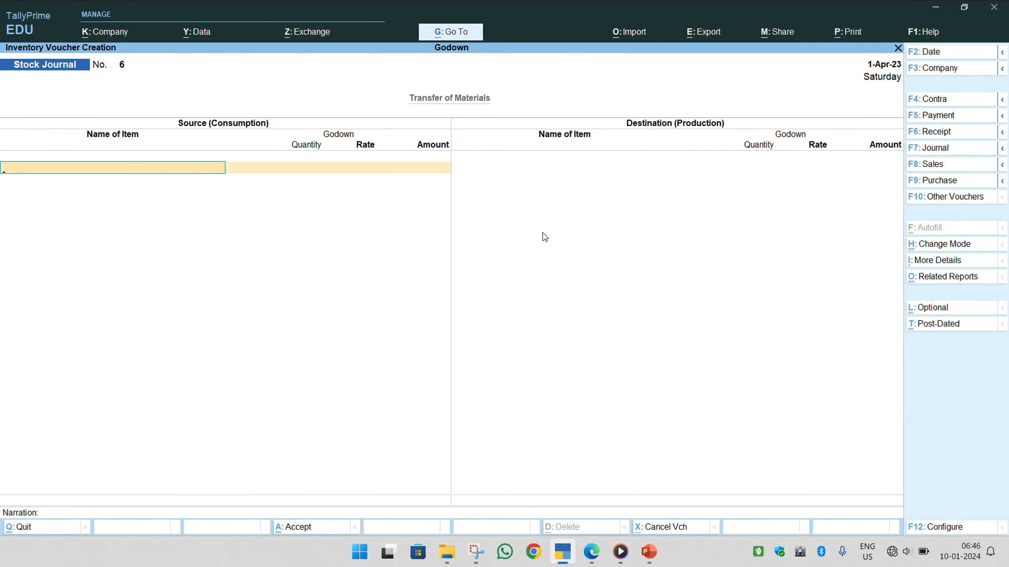
key(Escape)
key(Down)
key(Down)
key(Down)
key(Down)
key(Down)
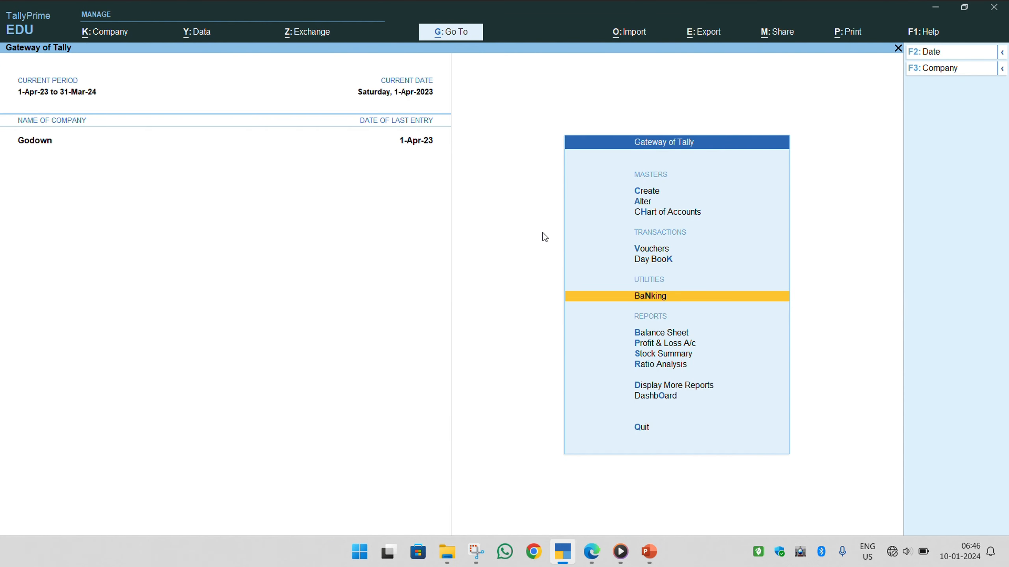
key(Return)
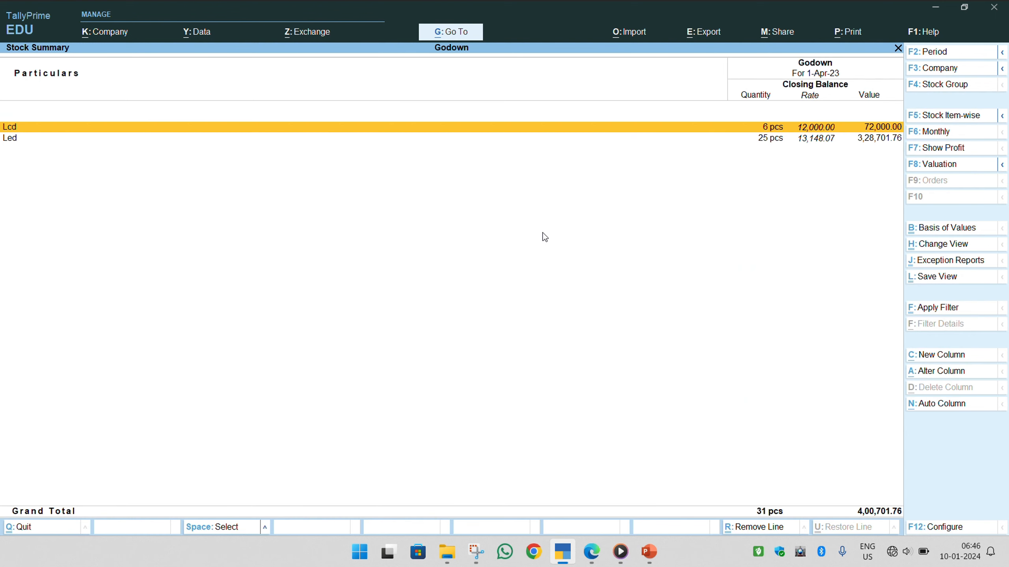
key(alt+F5)
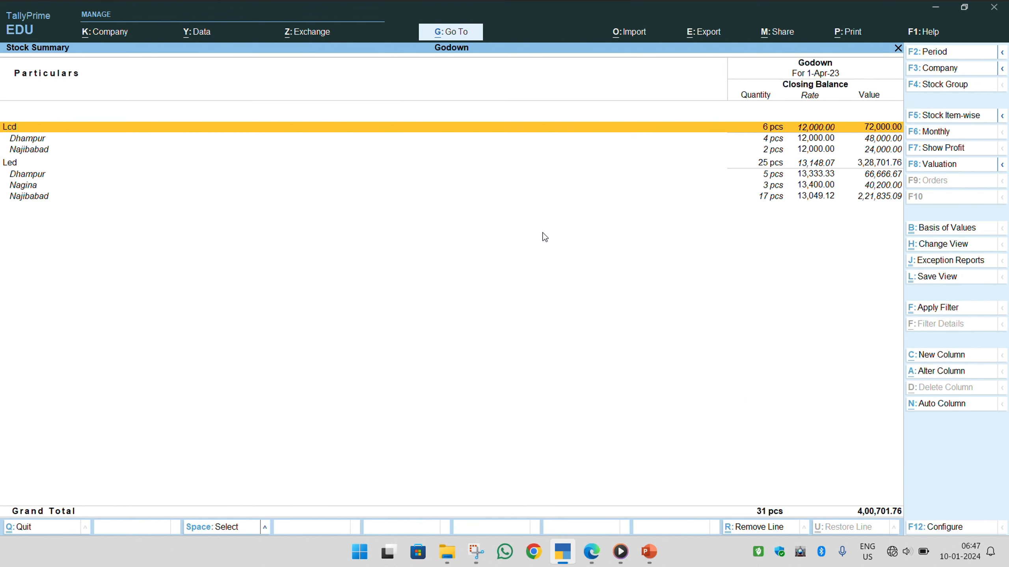
Step: Compare the Lcd stock of each godown in the Stock Summary with the closing stock list in the PDF in Edge
click(40, 140)
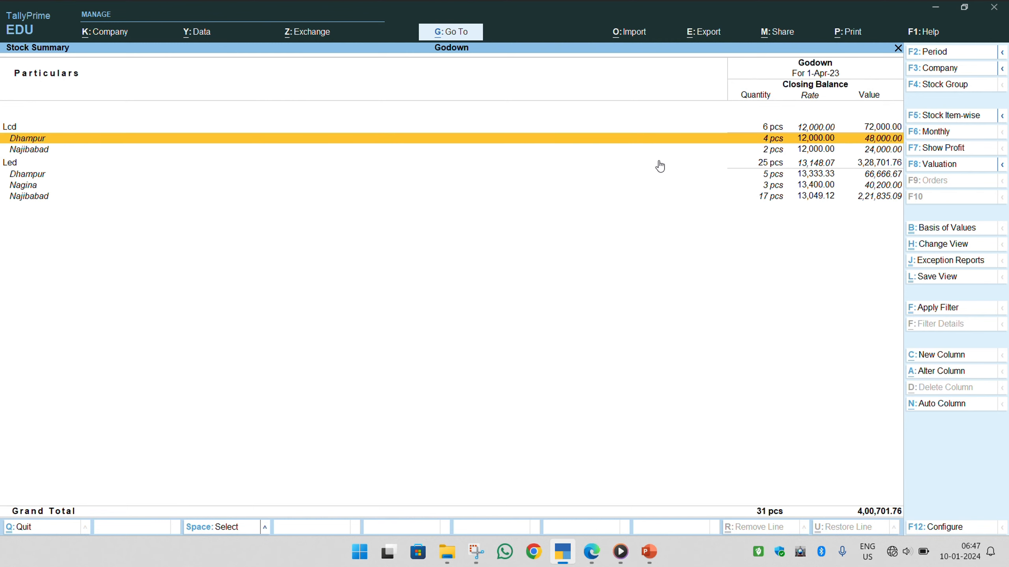
key(Down)
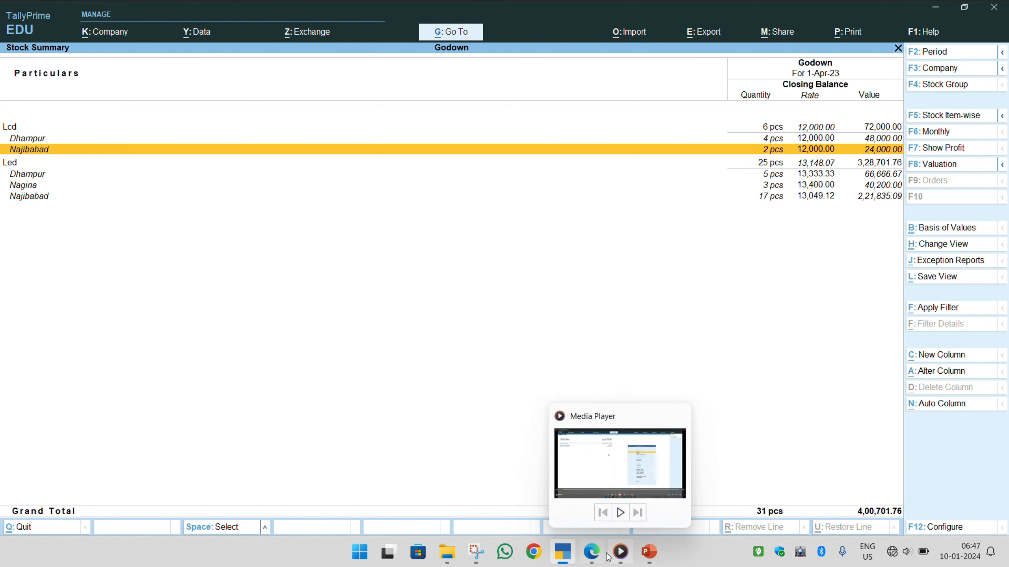
click(591, 552)
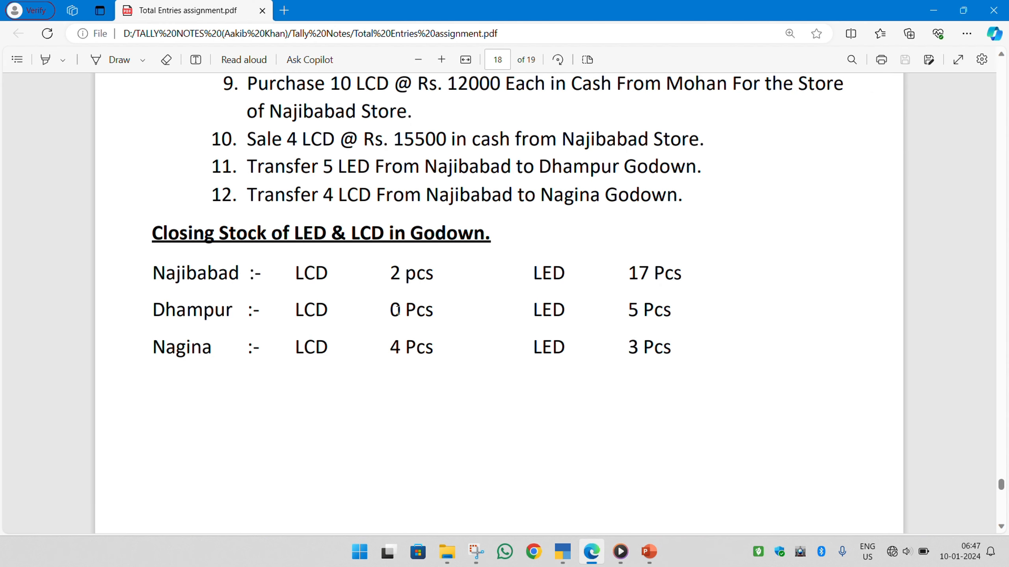
key(alt+Tab)
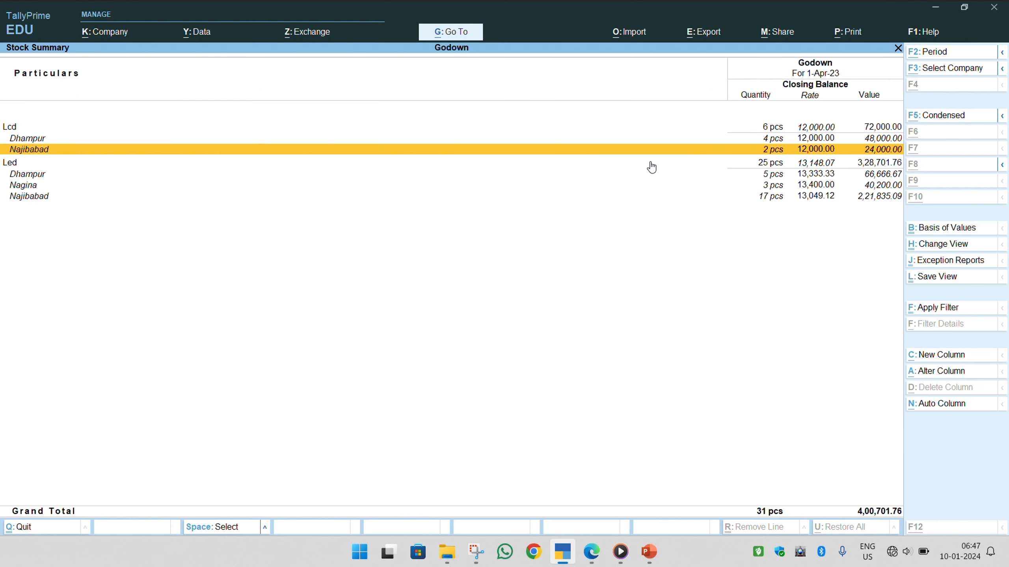
key(alt+Tab)
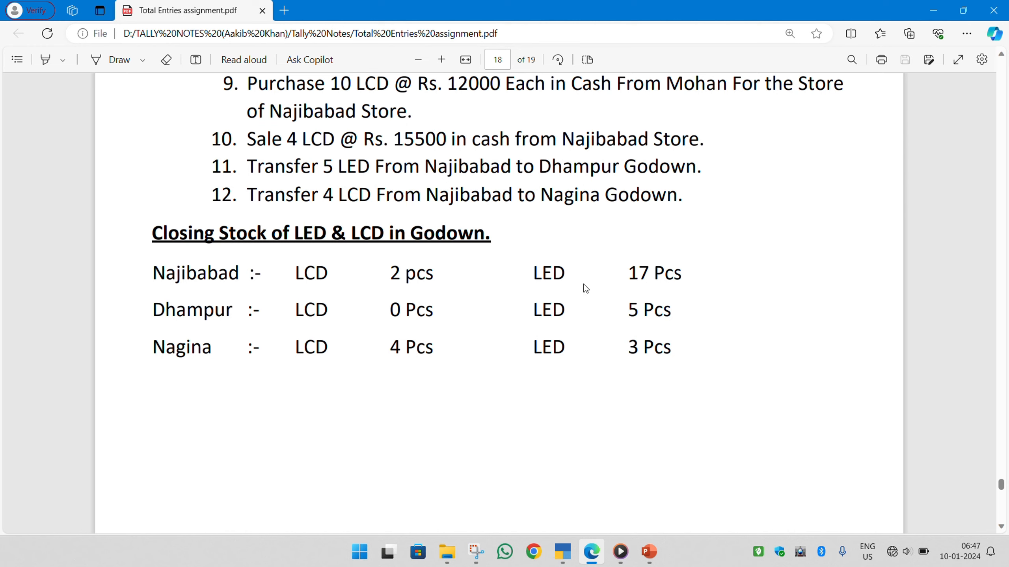
drag(389, 351, 425, 351)
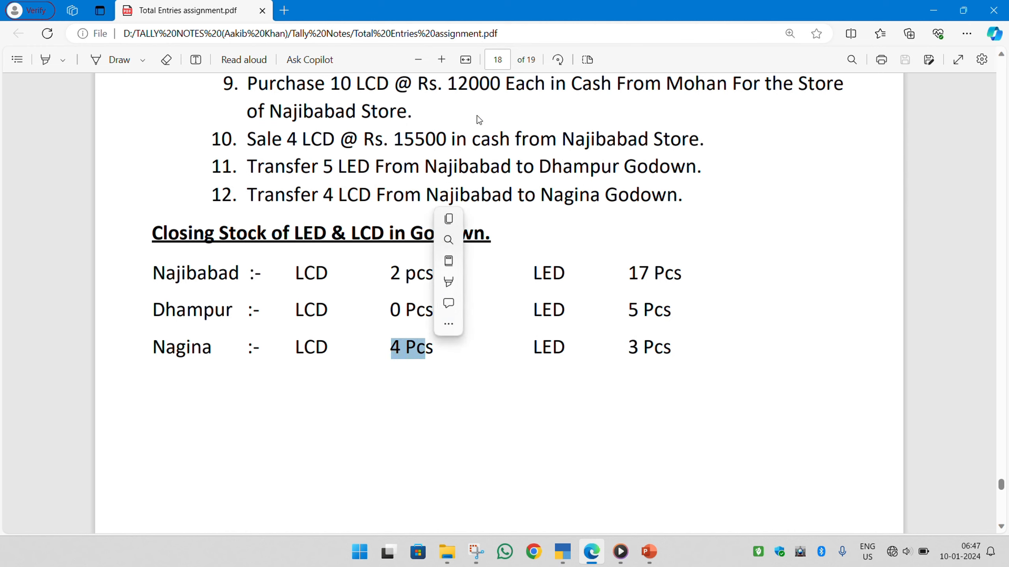
key(alt+Tab)
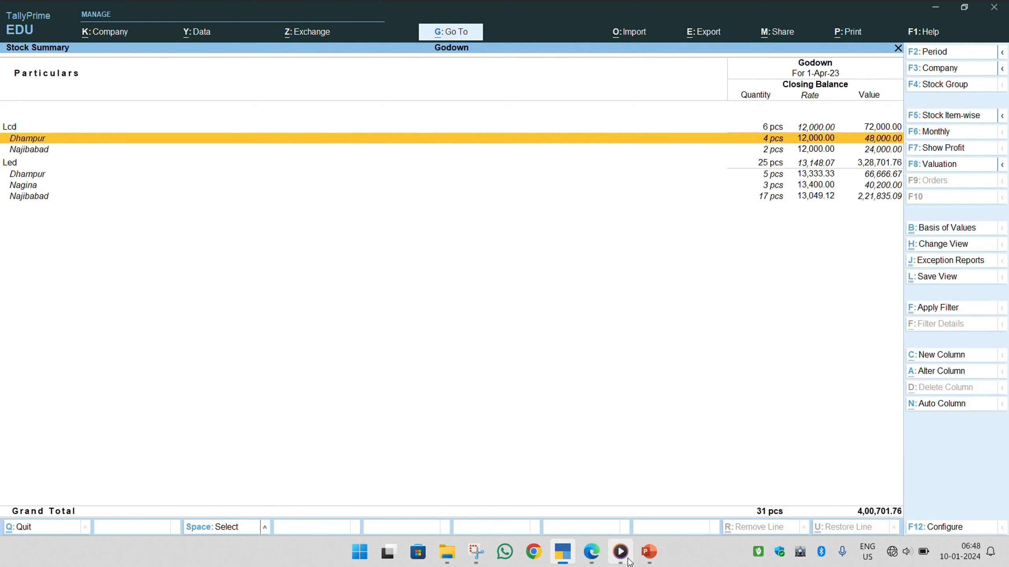
click(591, 553)
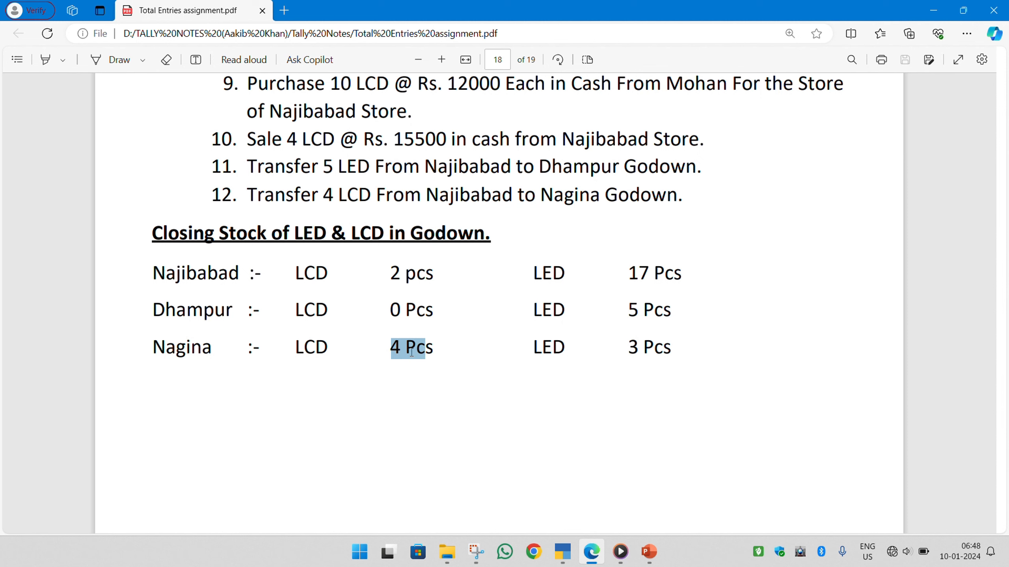
key(alt+Tab)
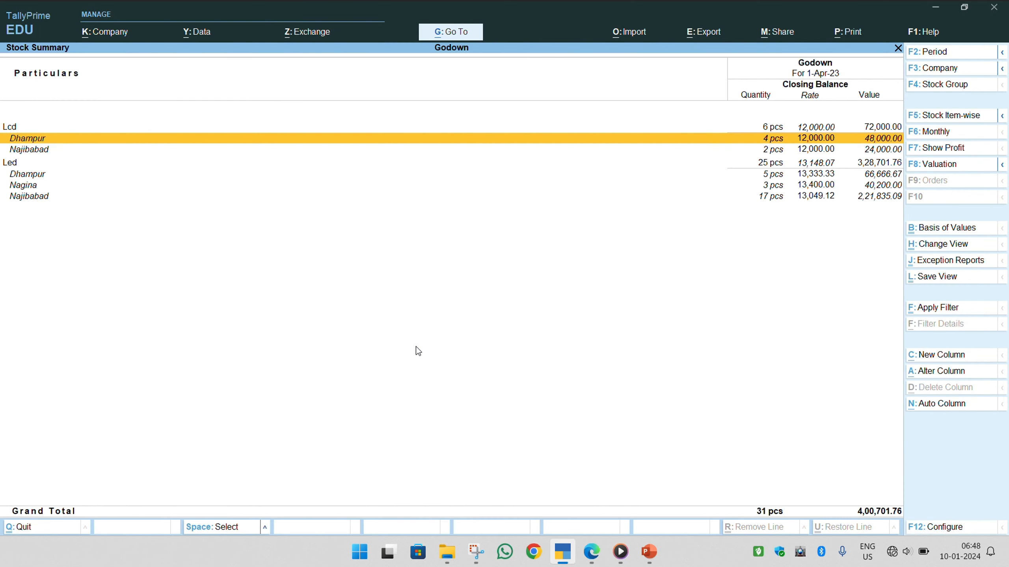
Step: Drill down from Dhampur's Lcd stock to its stock journal and check the voucher against transfer entry 12 in the PDF
key(Return)
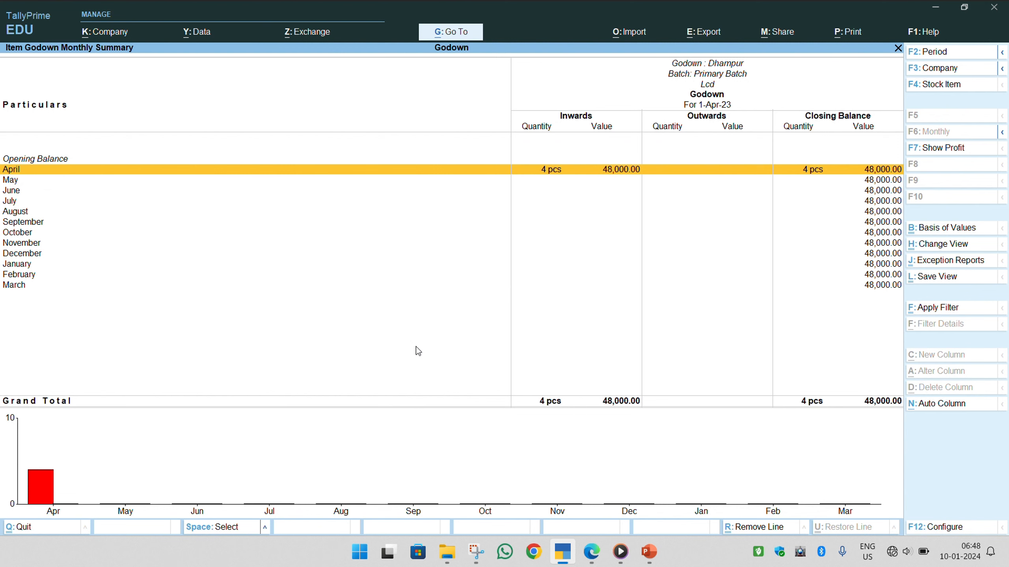
key(Return)
key(Return)
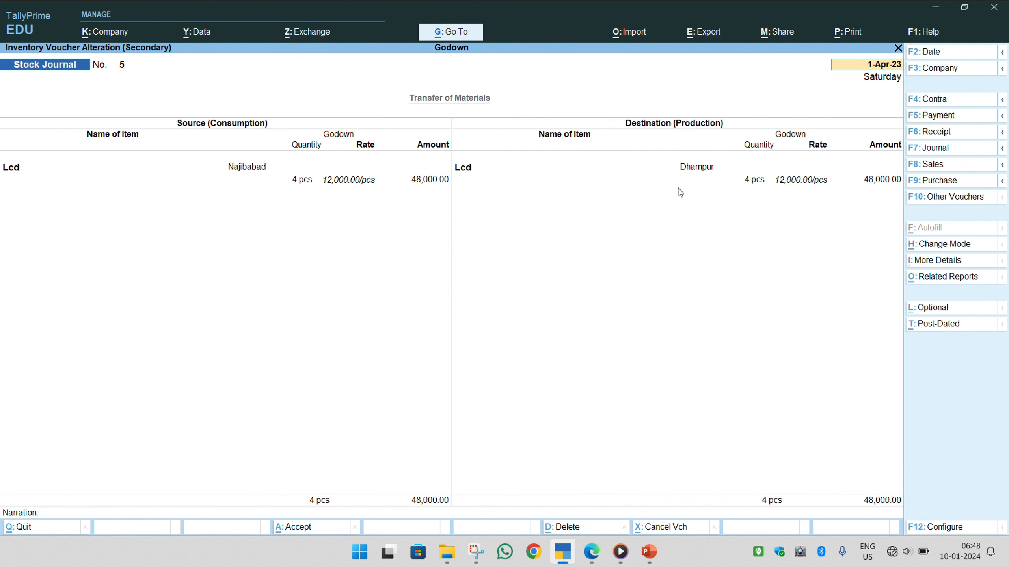
click(586, 554)
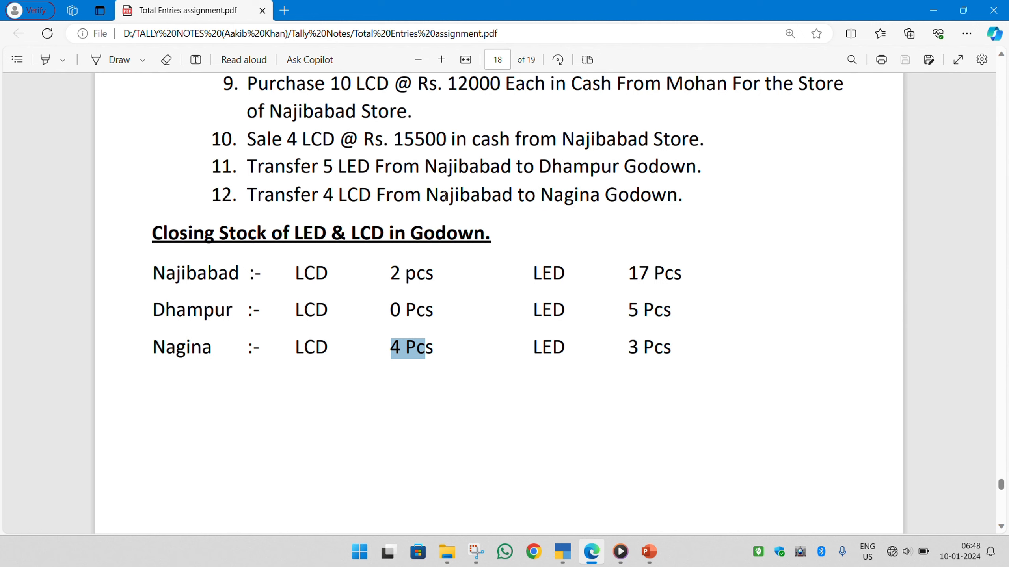
drag(404, 194, 651, 196)
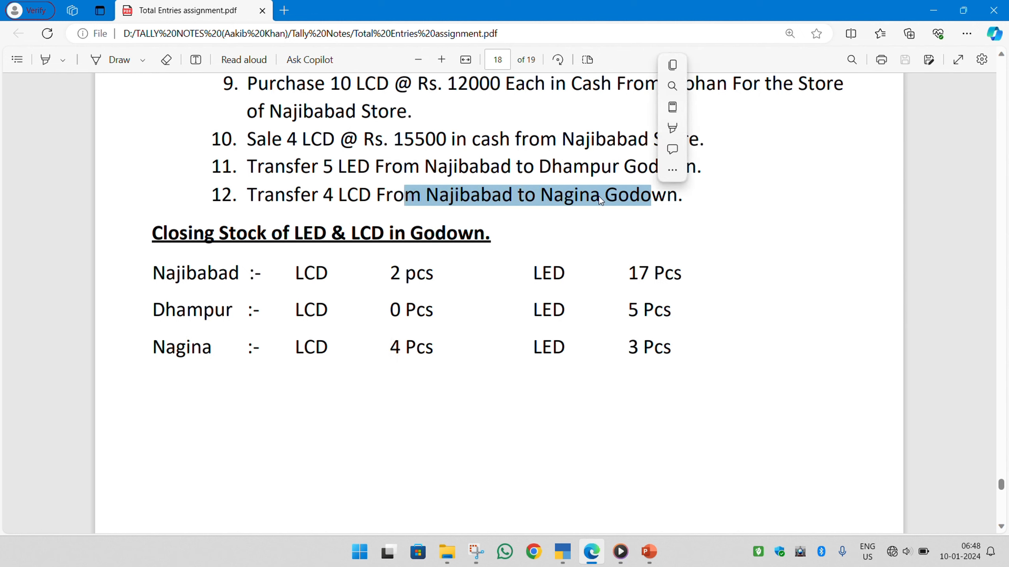
click(567, 195)
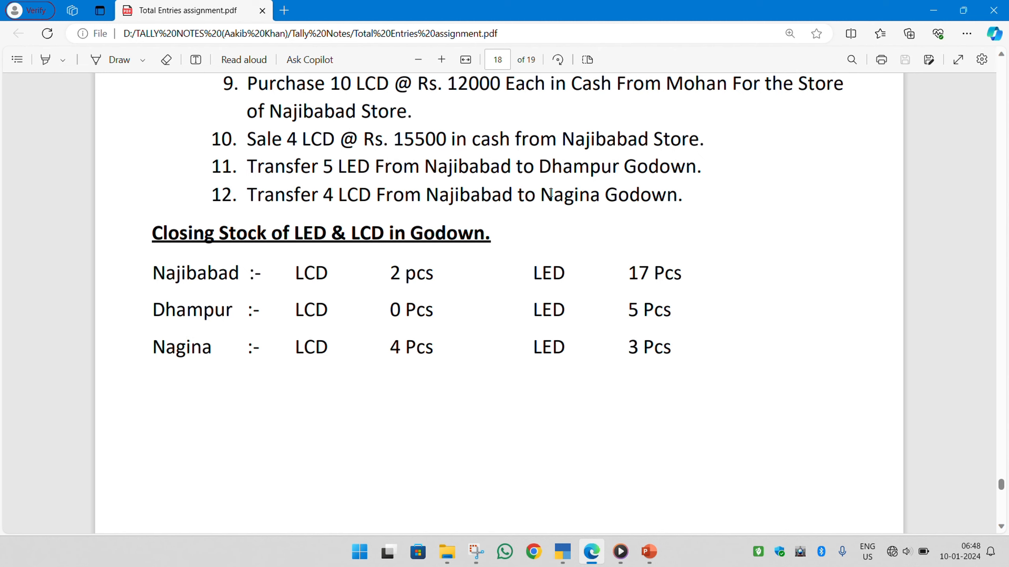
key(alt+Tab)
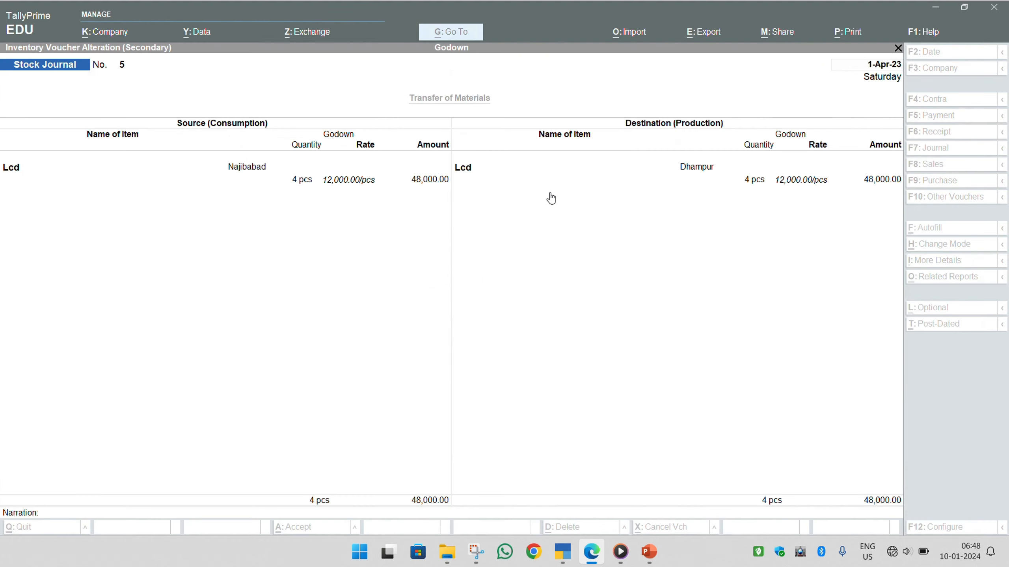
Step: Go back to the Stock Summary and reopen the stock journal behind Dhampur's Lcd stock for alteration
key(Escape)
key(Escape)
key(Escape)
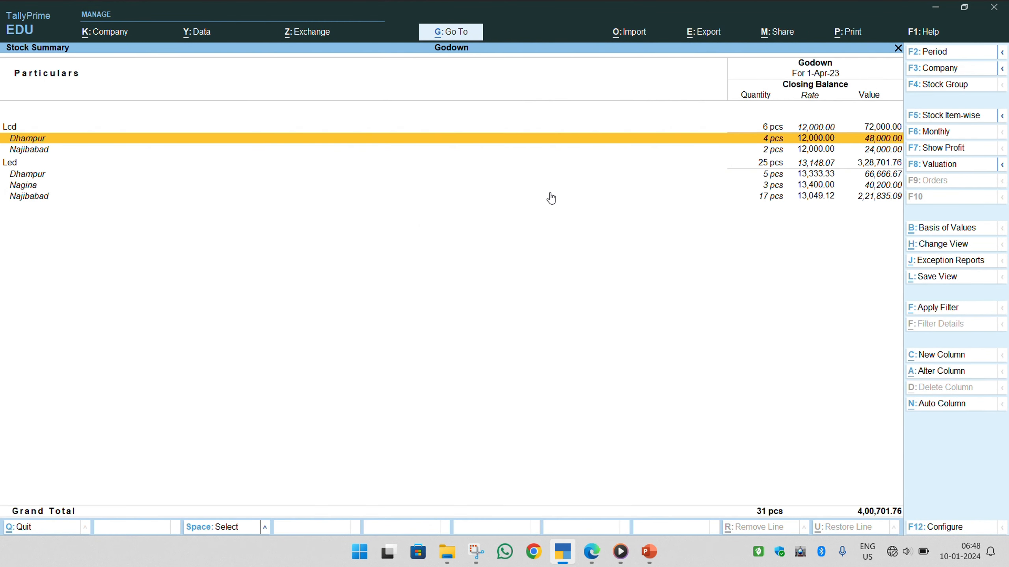
key(Return)
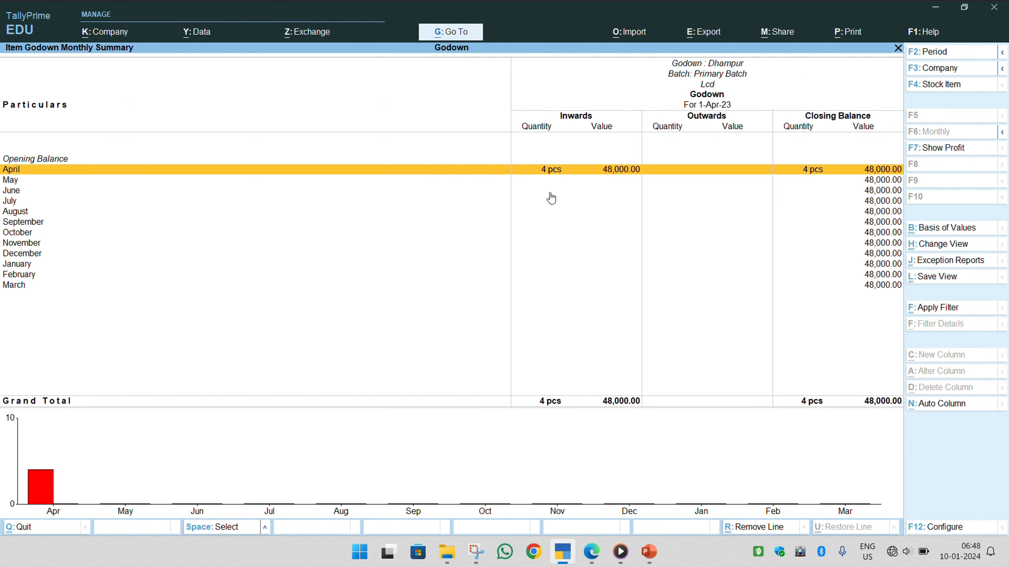
key(Return)
key(Return)
key(Return)
key(Return)
key(Return)
key(Return)
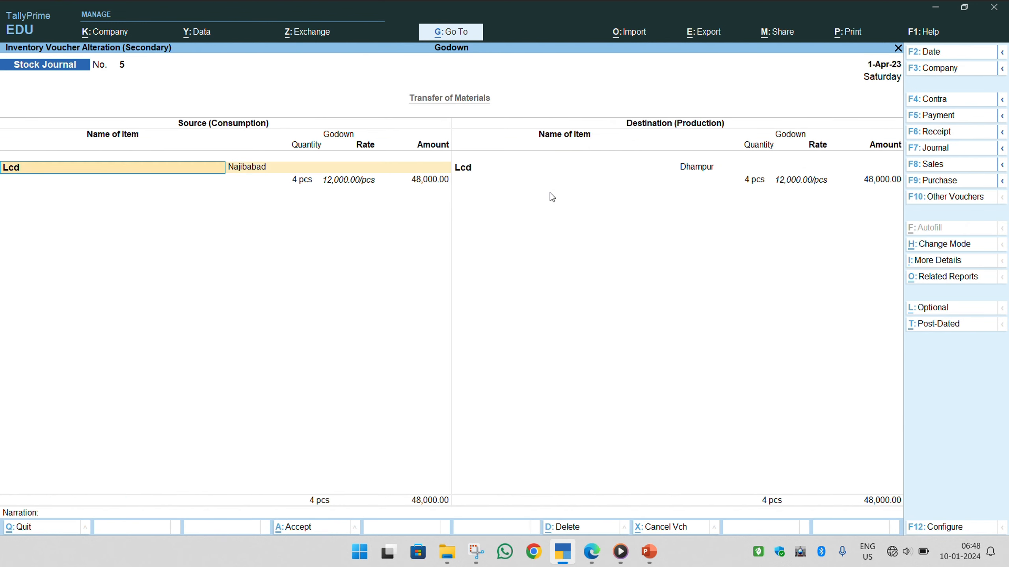
Step: Change the destination godown of Lcd in the stock journal to Nagina
key(Return)
key(Return)
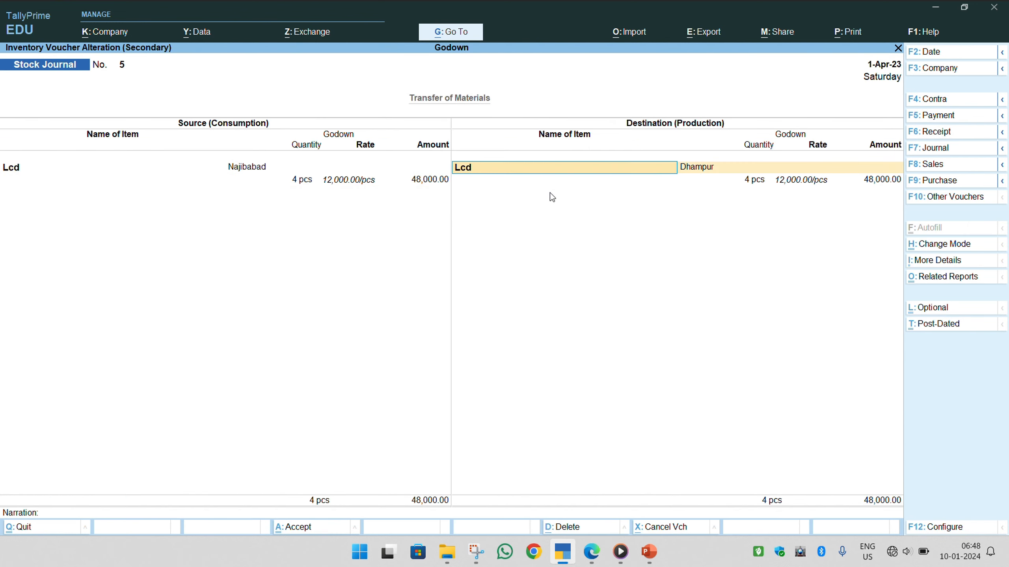
key(Return)
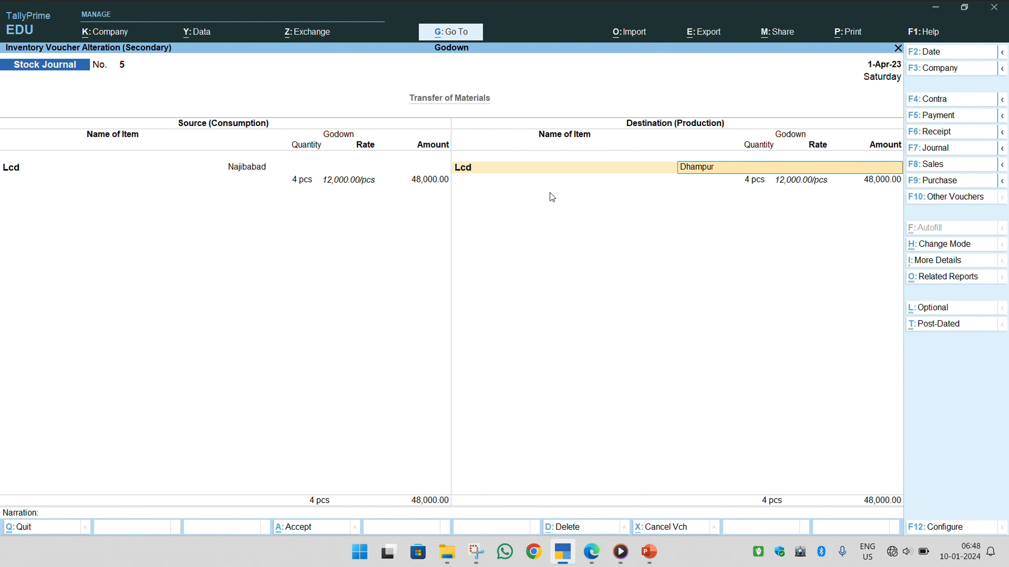
key(BackSpace)
key(Down)
key(Down)
key(Down)
key(Return)
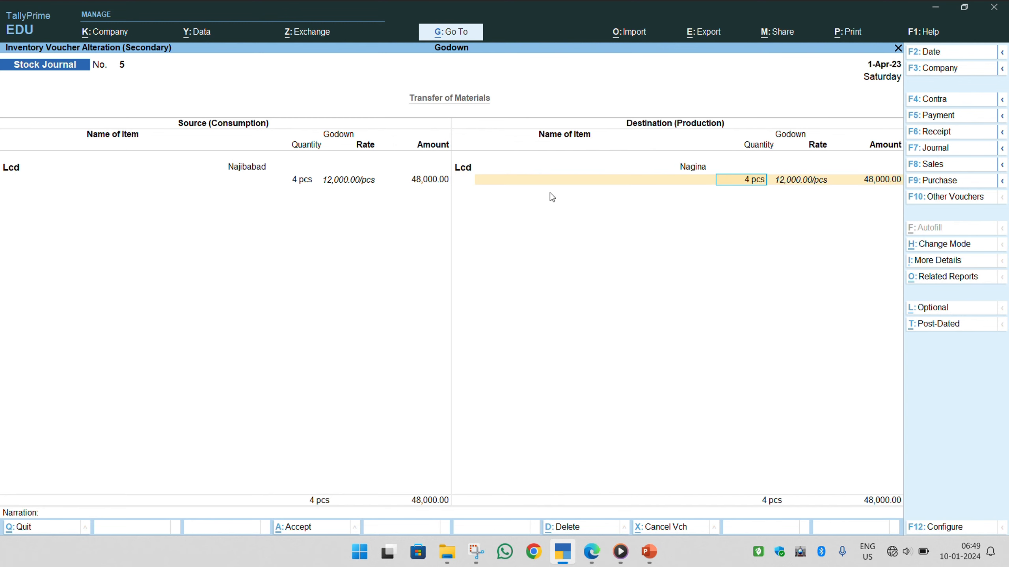
Step: Keep the destination quantity of 4 pcs and the 12,000 rate, and save the altered stock journal
key(Return)
key(Return)
key(Return)
key(Return)
key(Return)
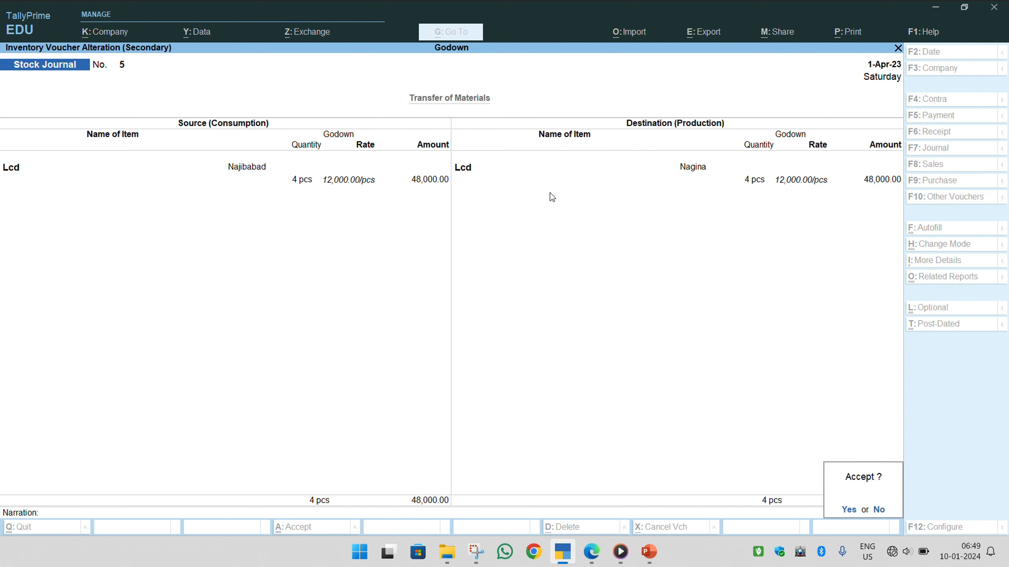
key(Return)
Step: Return to the Stock Summary and compare the Lcd stock by godown with Nagina's closing stock in the PDF
key(Escape)
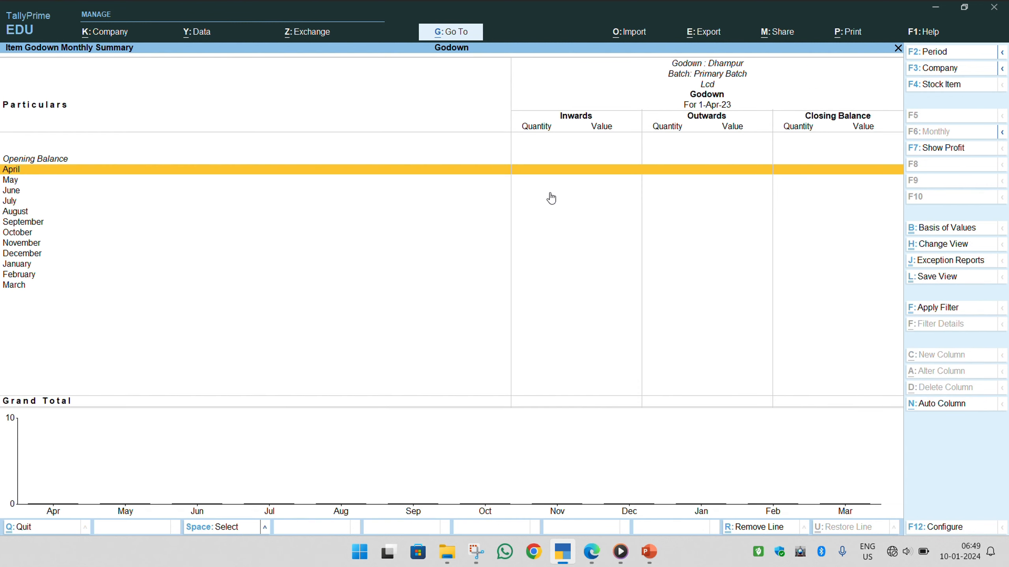
key(Escape)
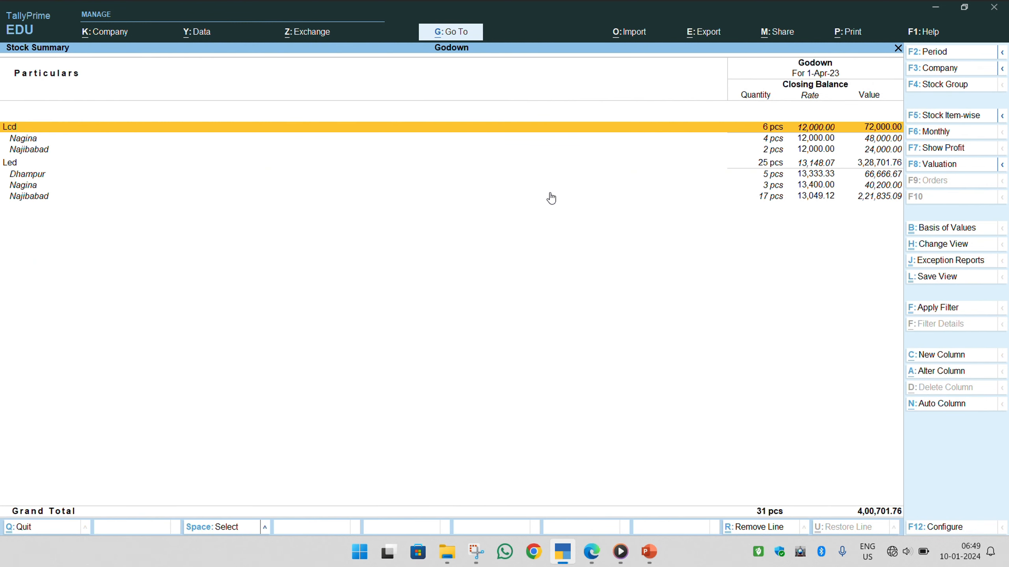
key(Down)
key(Down)
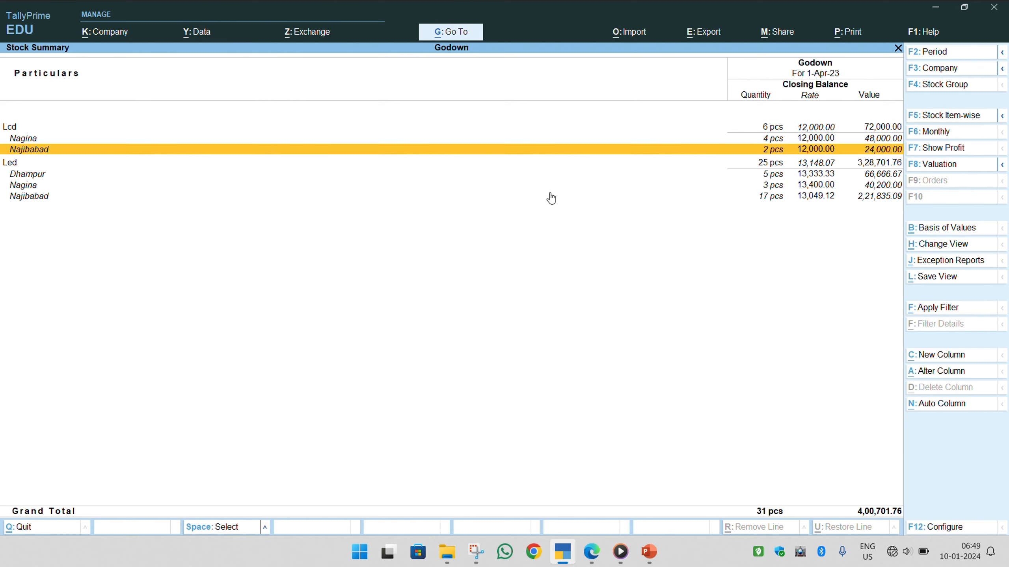
key(alt)
key(alt+Tab)
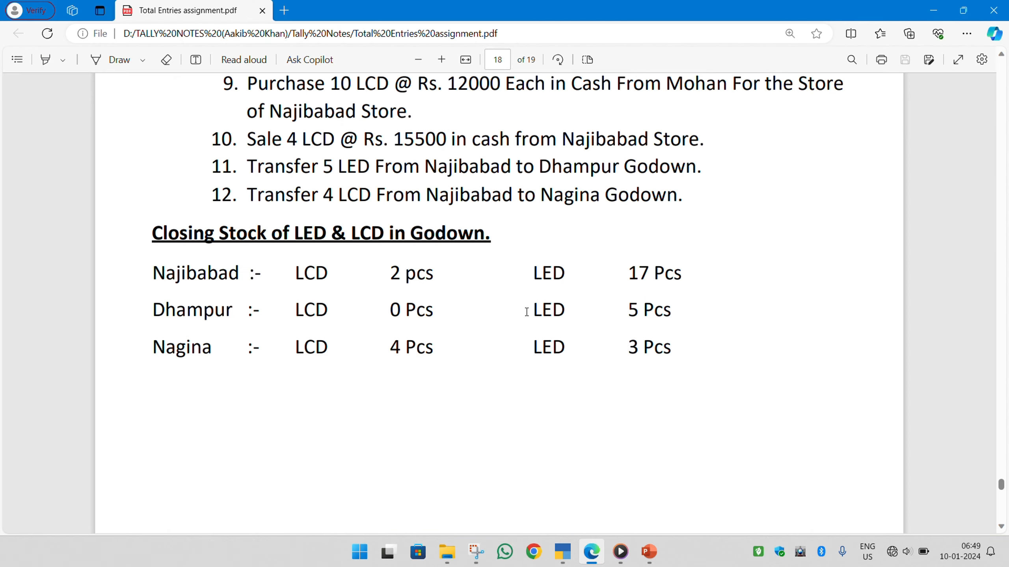
drag(392, 346, 434, 347)
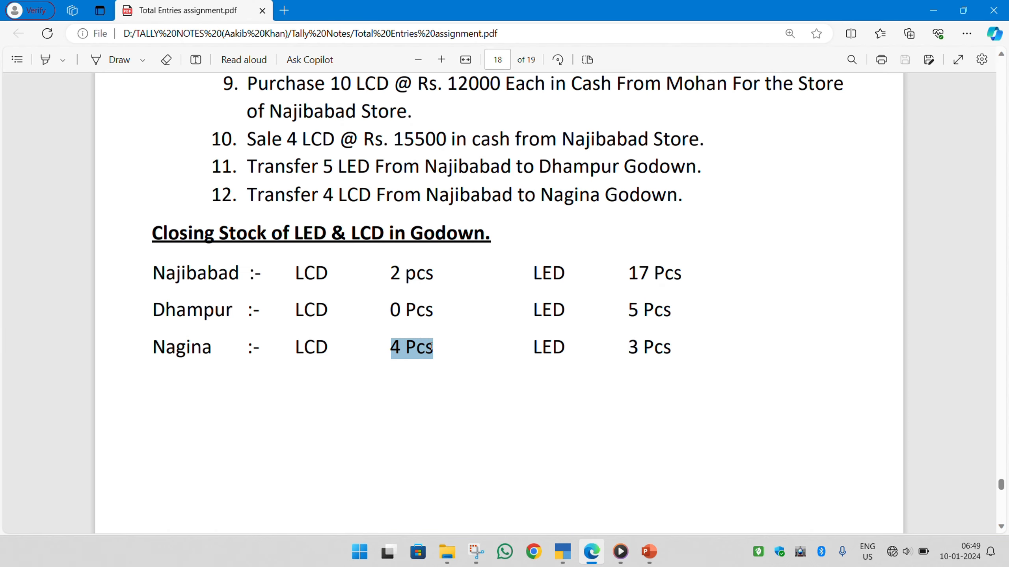
Step: Check the LCD closing stock of the Najibabad and Dhampur godowns in the assignment PDF
click(321, 310)
drag(305, 274, 419, 274)
click(421, 303)
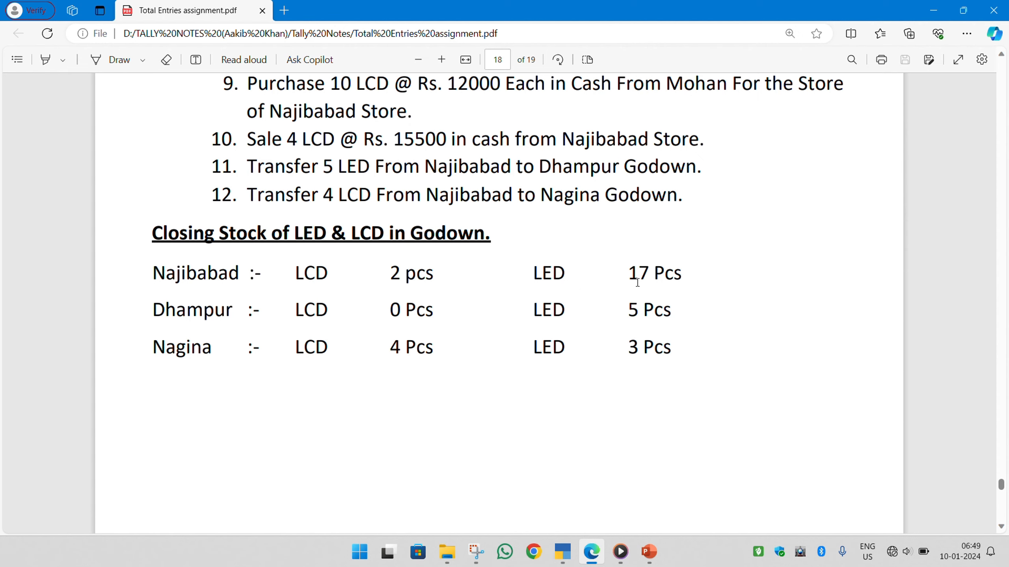
Step: Compare the Led stock of Najibabad, Nagina and Dhampur in TallyPrime's Stock Summary with the LED closing stock in the PDF
key(alt+Tab)
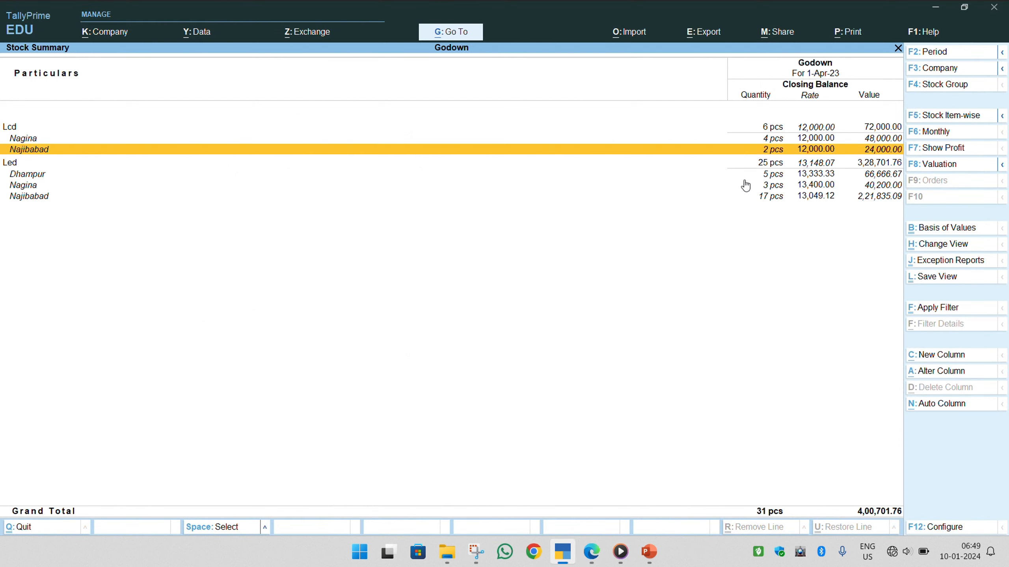
click(772, 199)
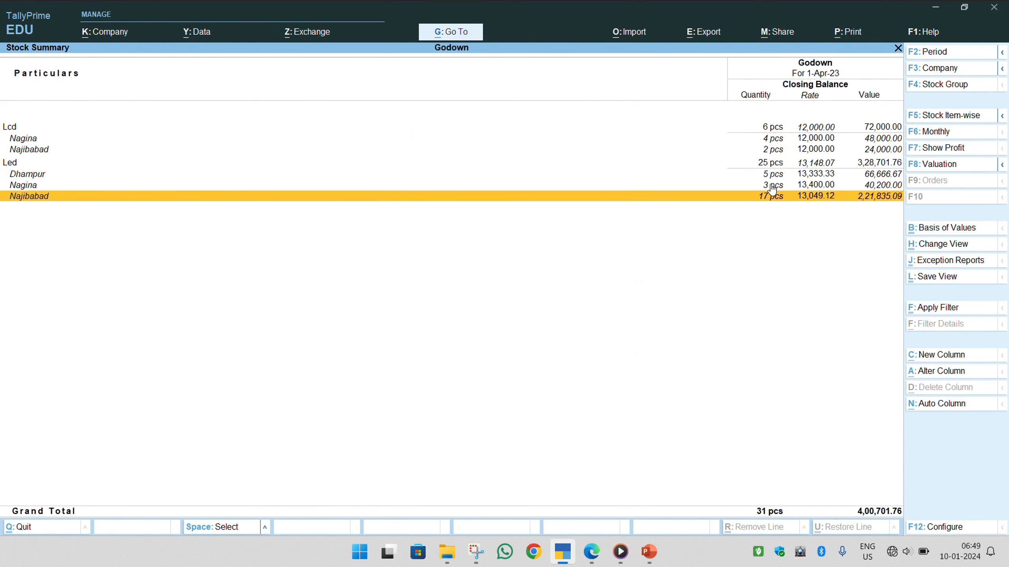
click(770, 187)
key(alt)
key(alt+Tab)
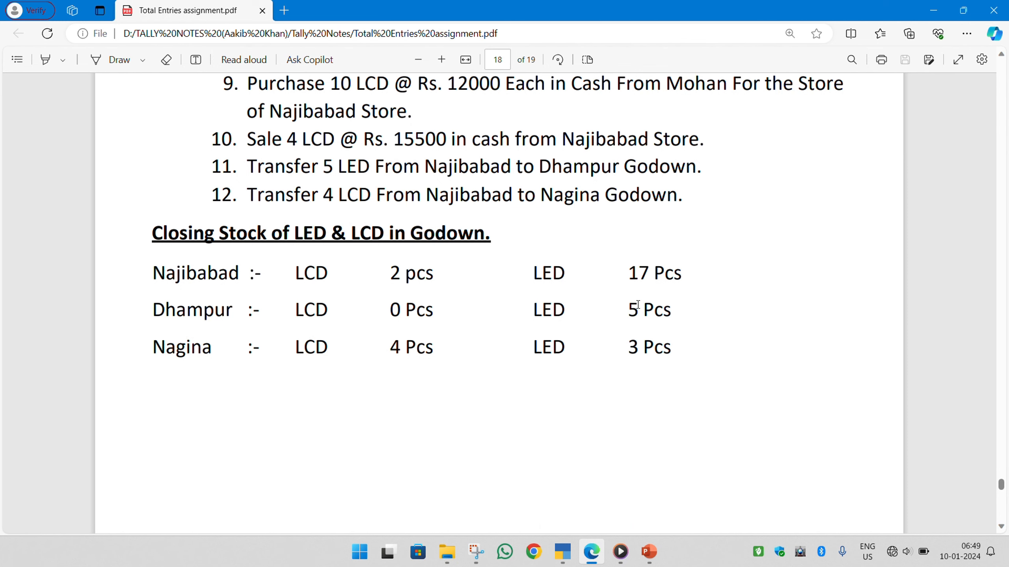
key(alt+Tab)
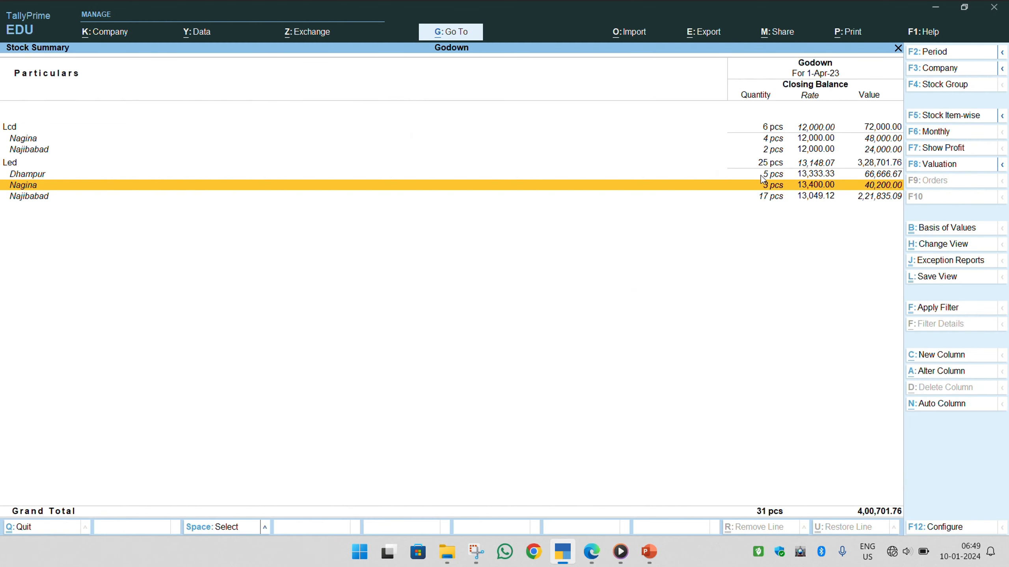
click(761, 176)
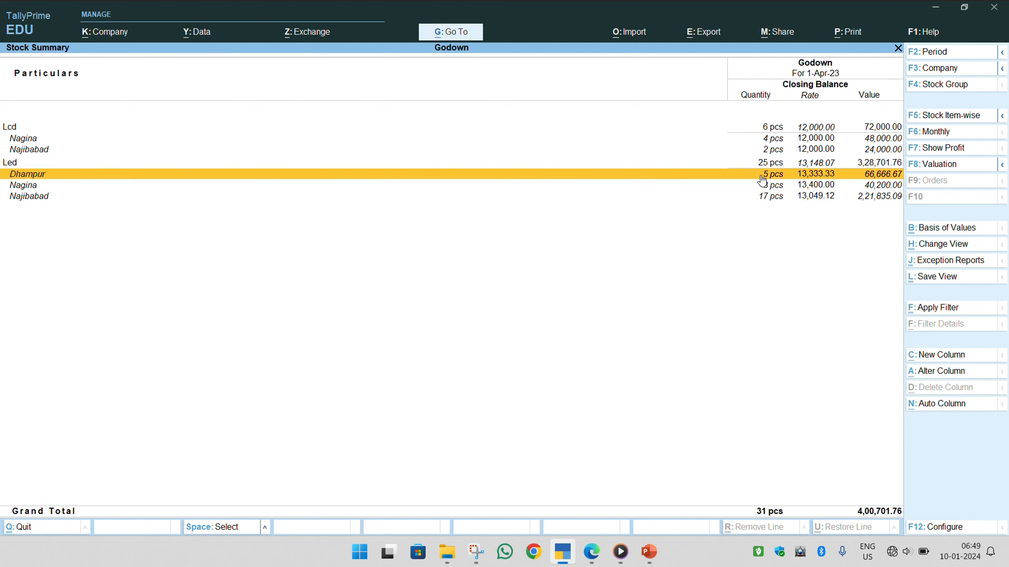